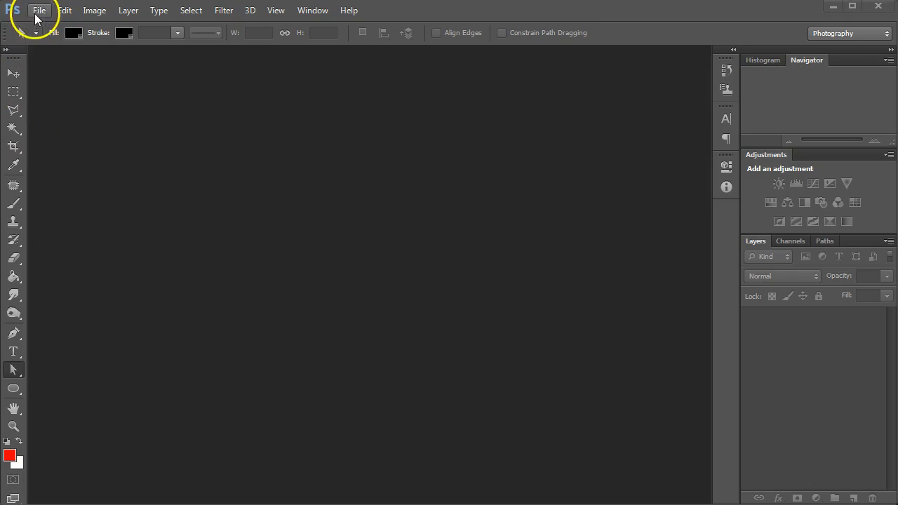
# Create a new document 1920 pixels wide and 1200 pixels high at 72 pixels/inch.
pyautogui.click(38, 12)
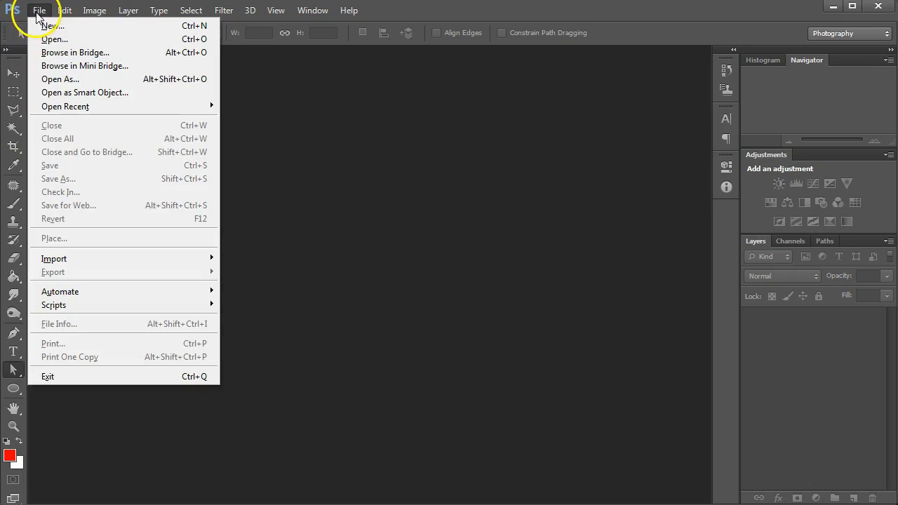
pyautogui.click(51, 25)
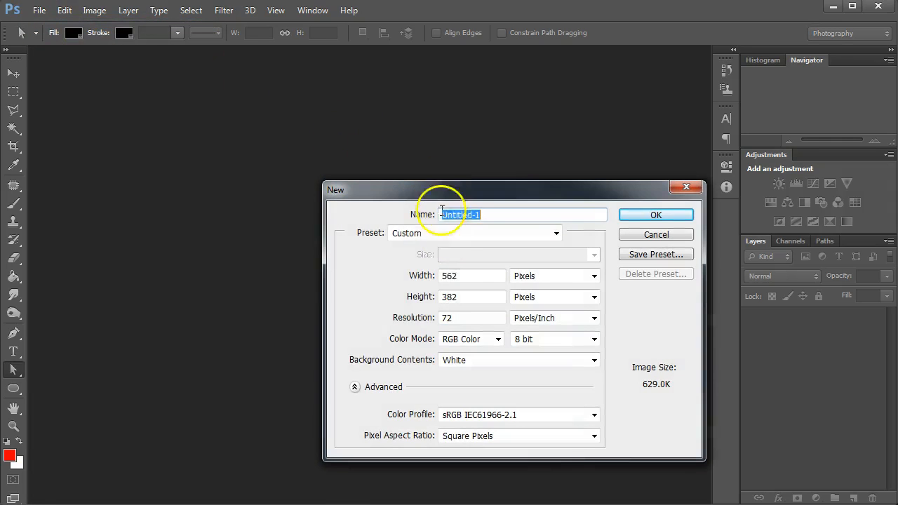
pyautogui.moveTo(477, 275); pyautogui.dragTo(385, 277)
pyautogui.write('1920')
pyautogui.press('Tab')
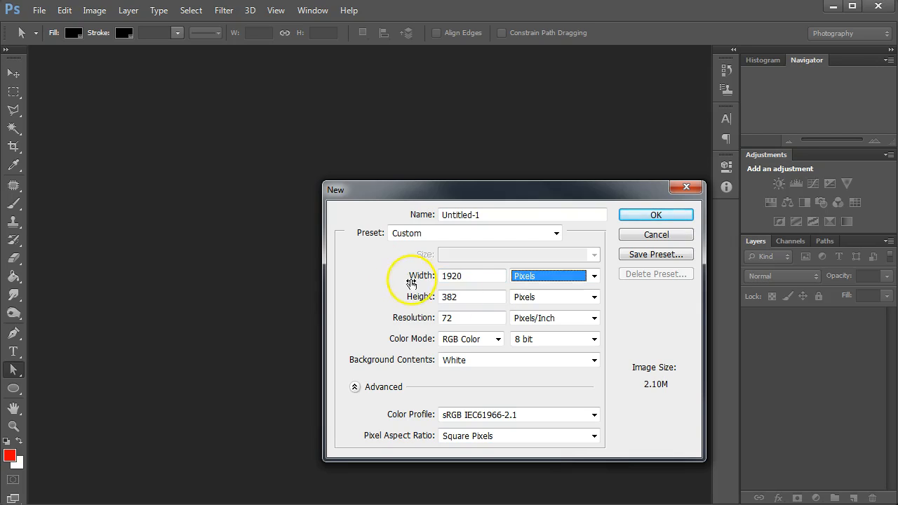
pyautogui.press('Tab')
pyautogui.write('1200')
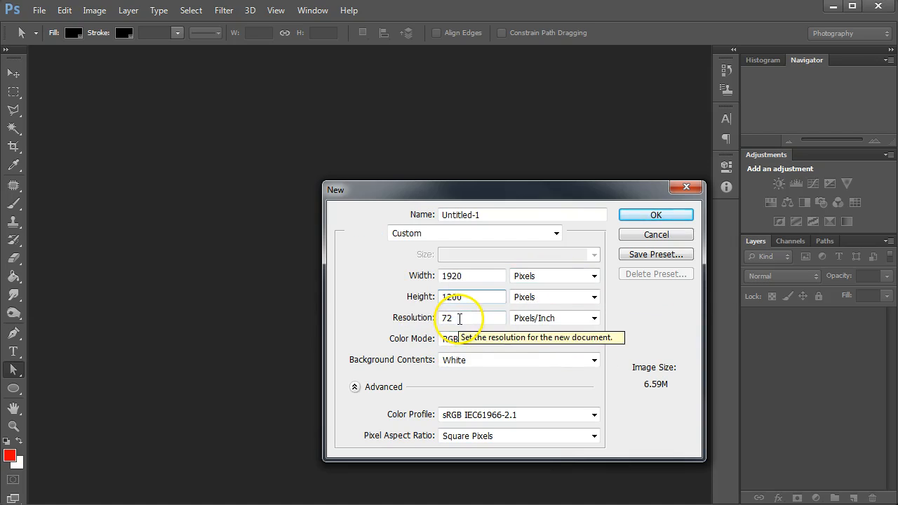
pyautogui.doubleClick(457, 317)
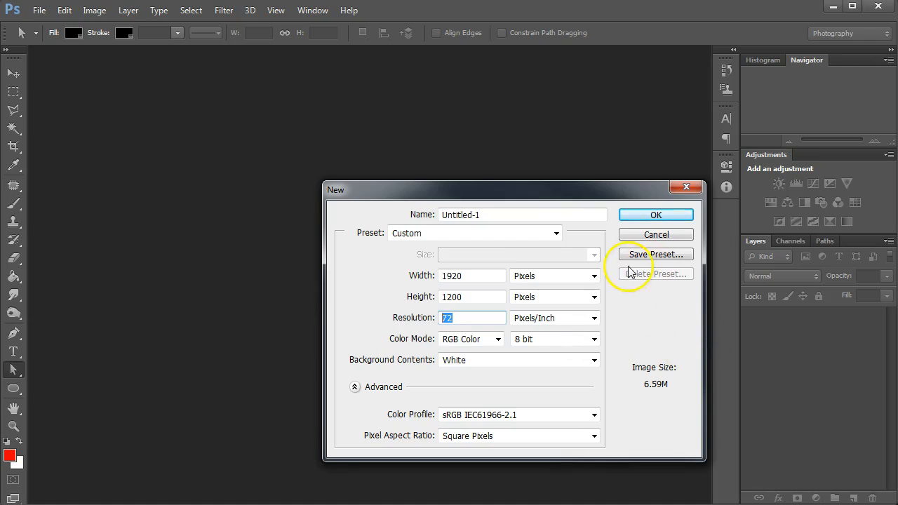
pyautogui.click(472, 319)
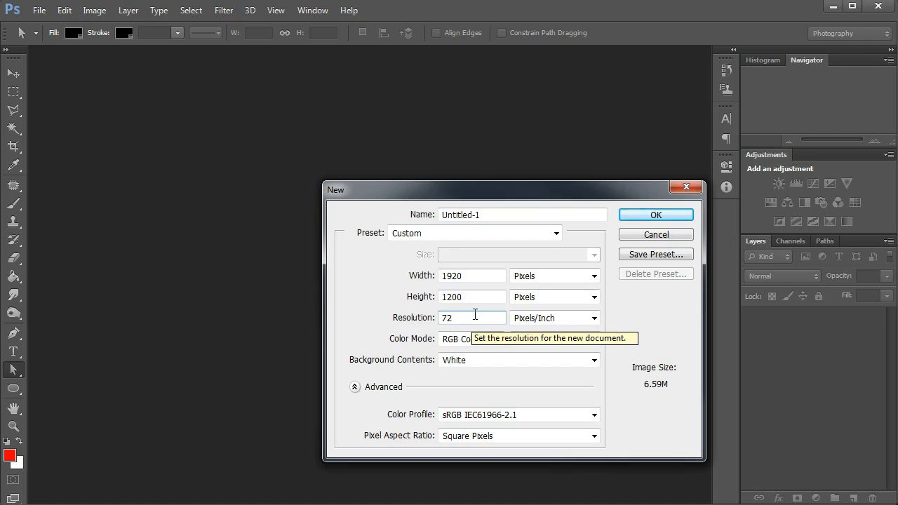
pyautogui.click(649, 218)
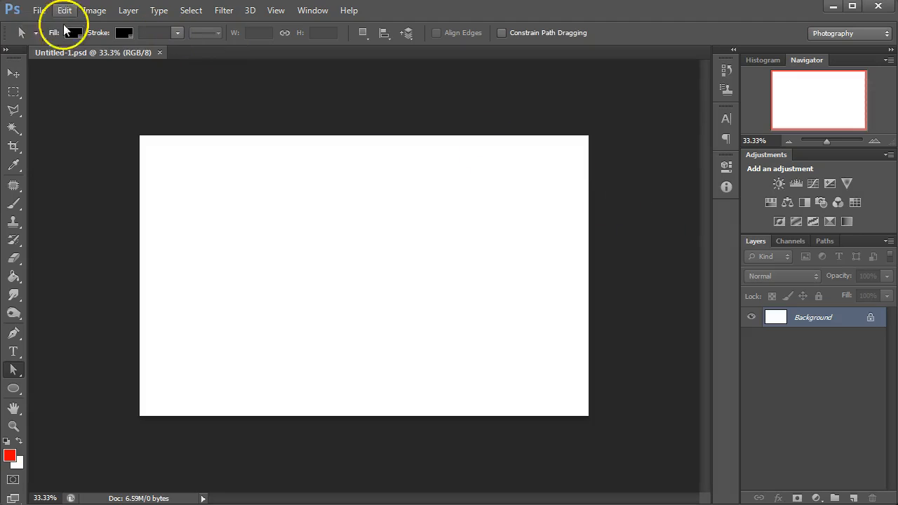
# Save the document to the Desktop in Photoshop format, named EpicText_ followed by the author's surname.
pyautogui.click(40, 10)
pyautogui.click(79, 179)
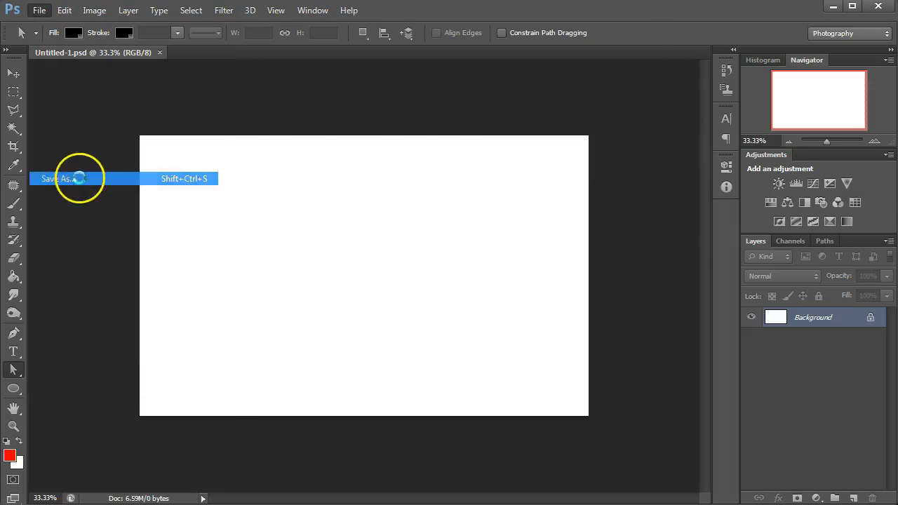
pyautogui.click(418, 277)
pyautogui.moveTo(426, 277); pyautogui.dragTo(417, 253)
pyautogui.write('EpicTe')
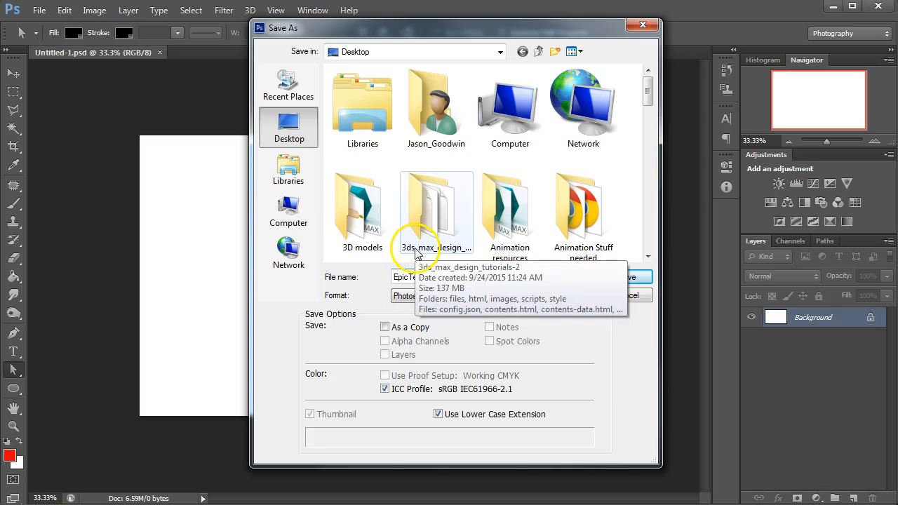
pyautogui.write('xt_Goodwin.psd')
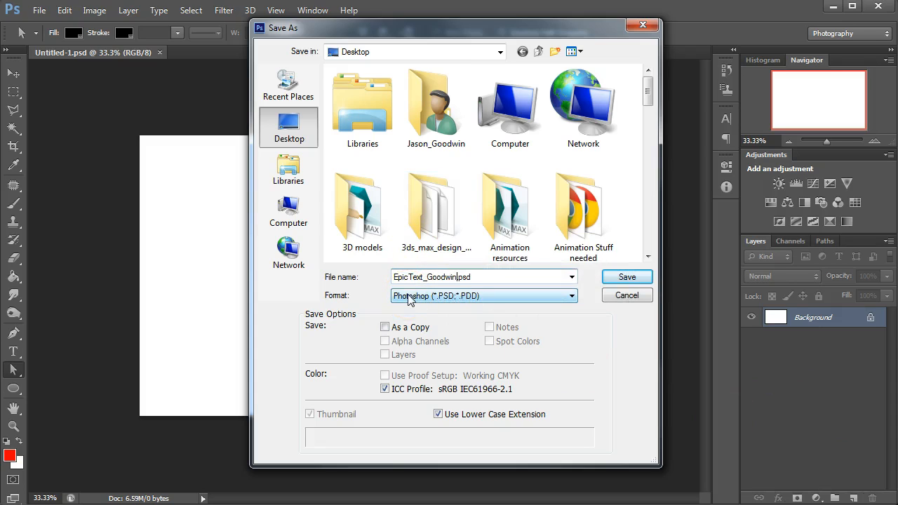
pyautogui.click(627, 278)
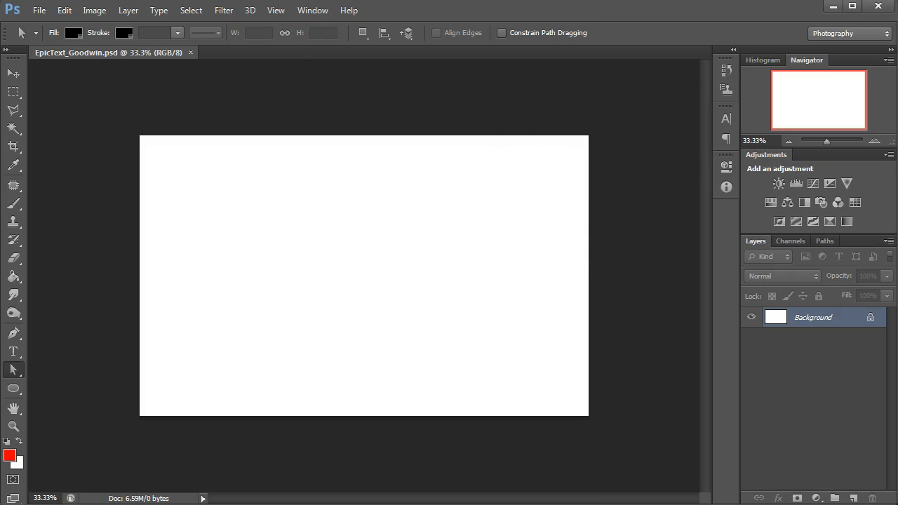
# Place the RustyGrunge_texture image in the document and stretch its upper edge slightly to cover the whole canvas.
pyautogui.moveTo(414, 412); pyautogui.dragTo(531, 390)
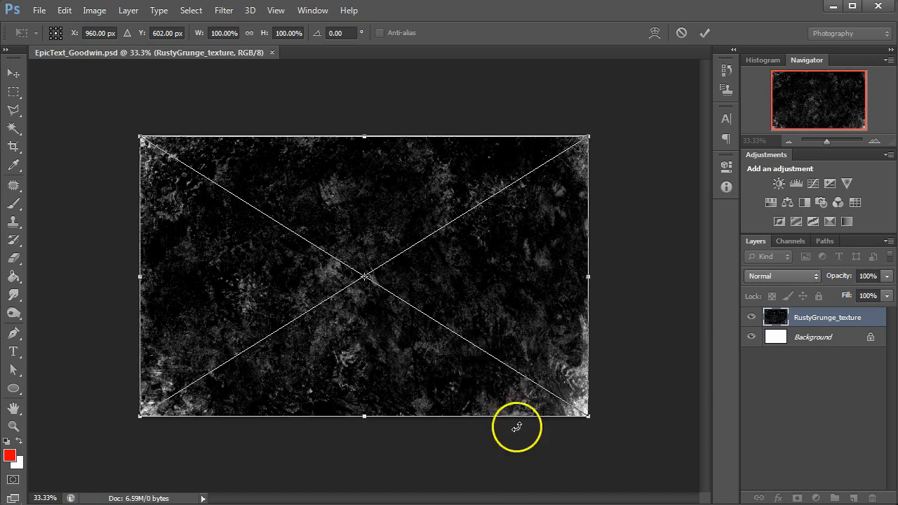
pyautogui.click(705, 33)
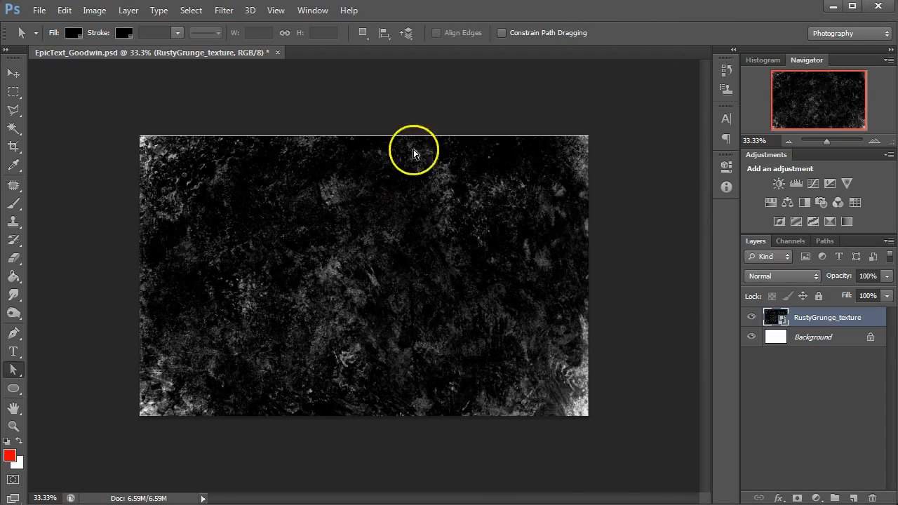
pyautogui.press('v')
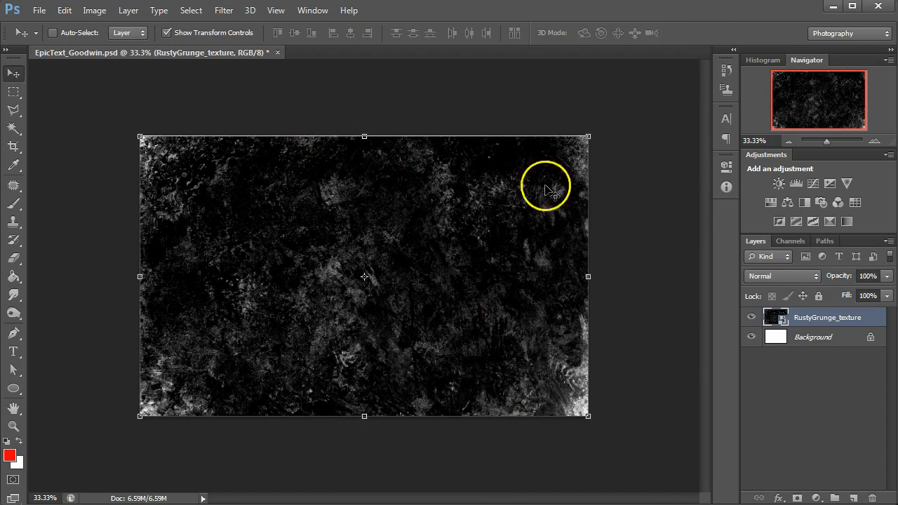
pyautogui.moveTo(364, 136); pyautogui.dragTo(363, 134)
pyautogui.click(704, 32)
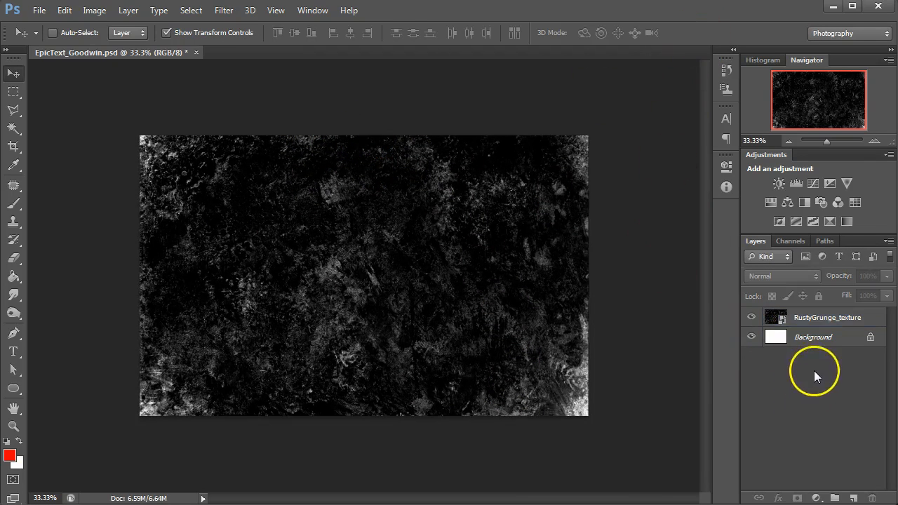
# Rasterize the RustyGrunge_texture layer.
pyautogui.rightClick(782, 321)
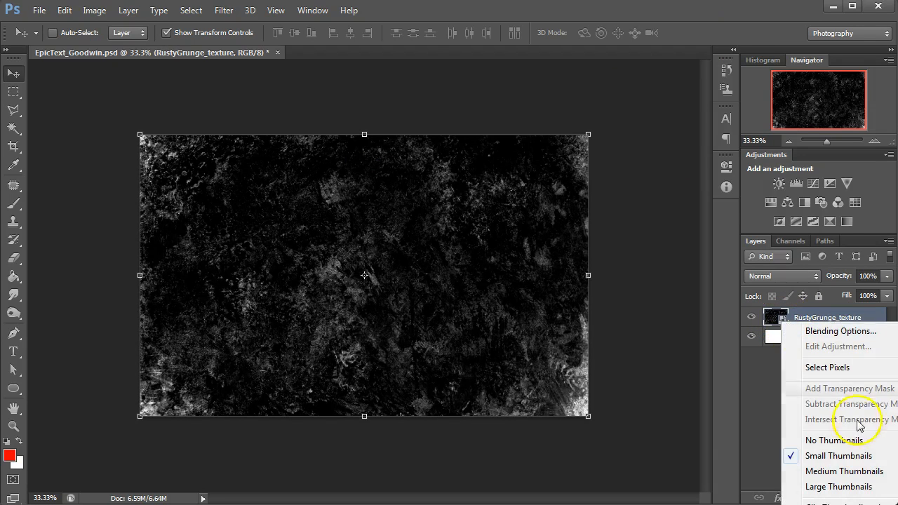
pyautogui.click(824, 315)
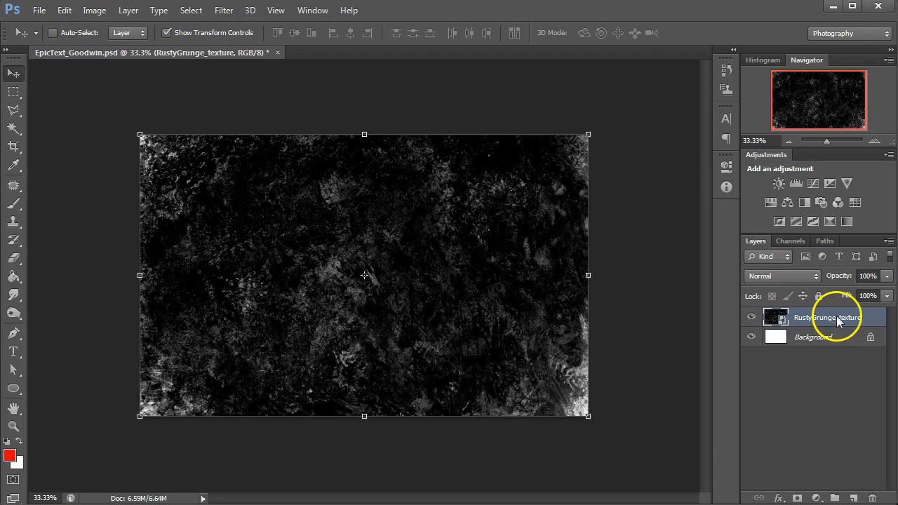
pyautogui.rightClick(822, 317)
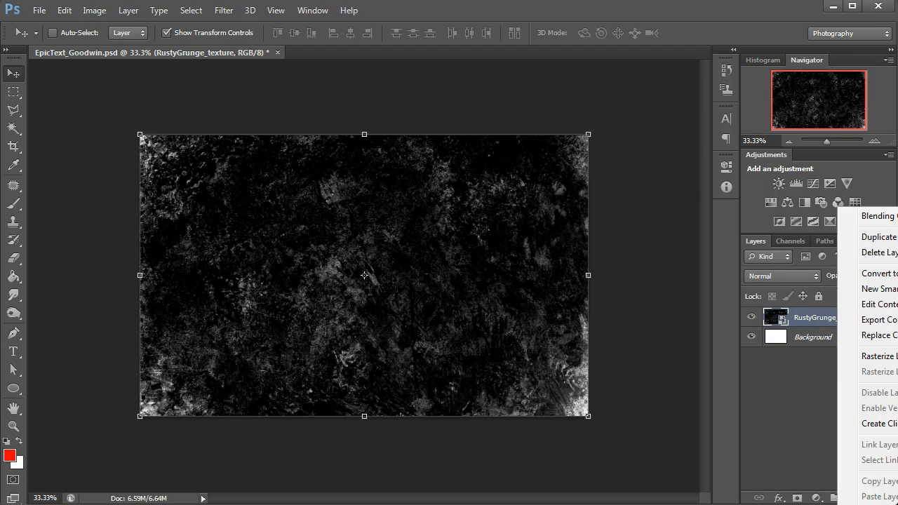
pyautogui.click(877, 356)
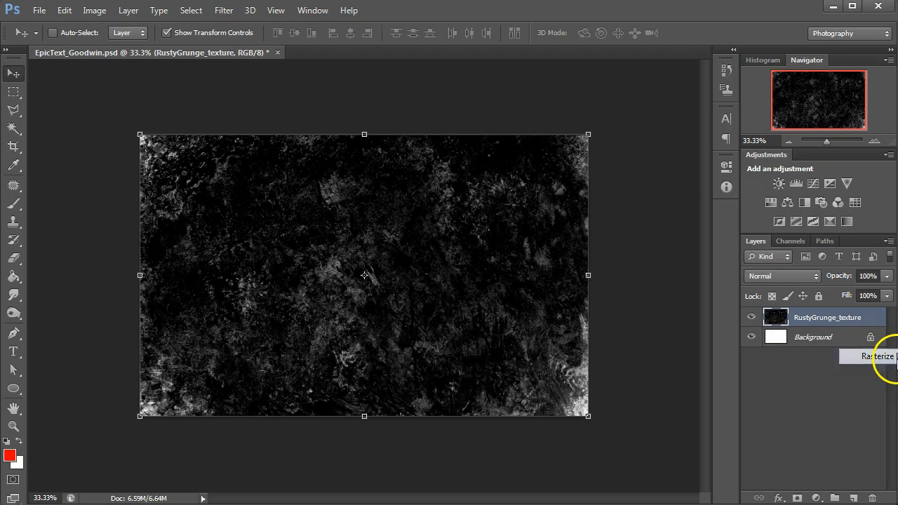
# Delete the white Background layer and rename the RustyGrunge_texture layer as Background.
pyautogui.click(818, 320)
pyautogui.click(814, 338)
pyautogui.press('Delete')
pyautogui.doubleClick(815, 316)
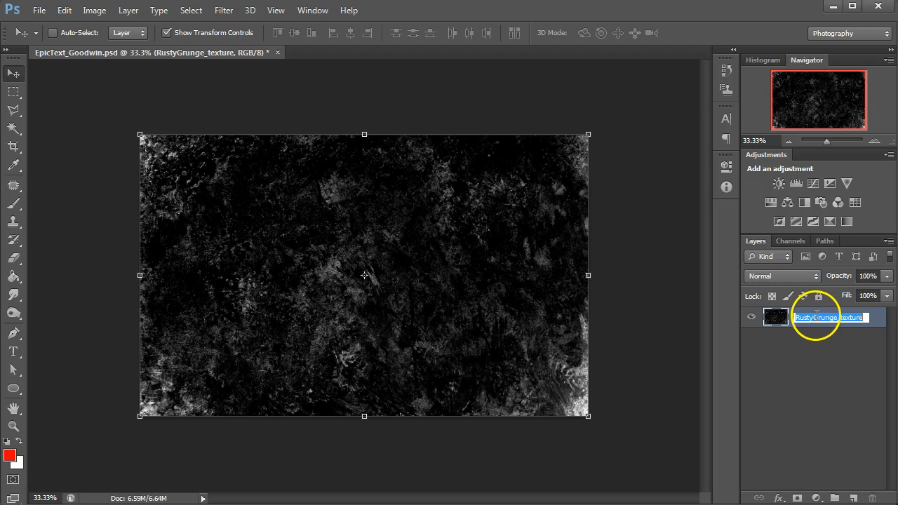
pyautogui.write('Back')
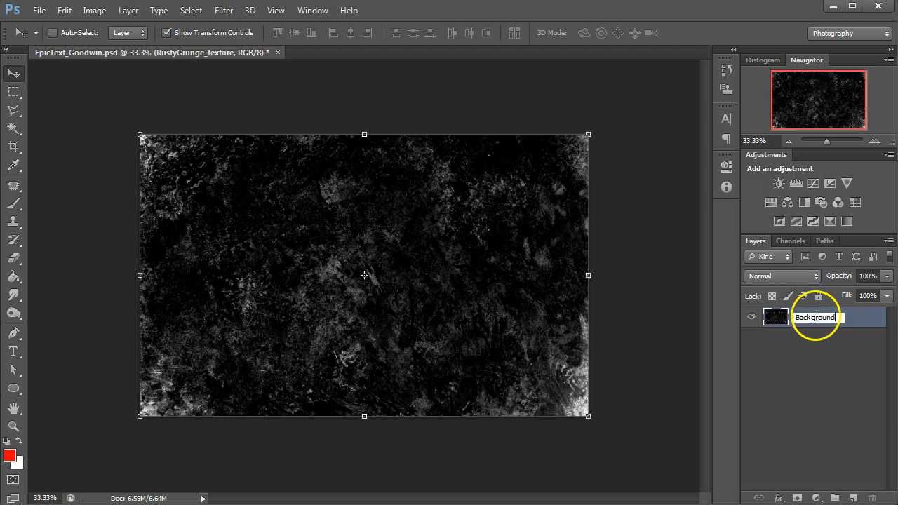
pyautogui.write('ground')
pyautogui.press('Return')
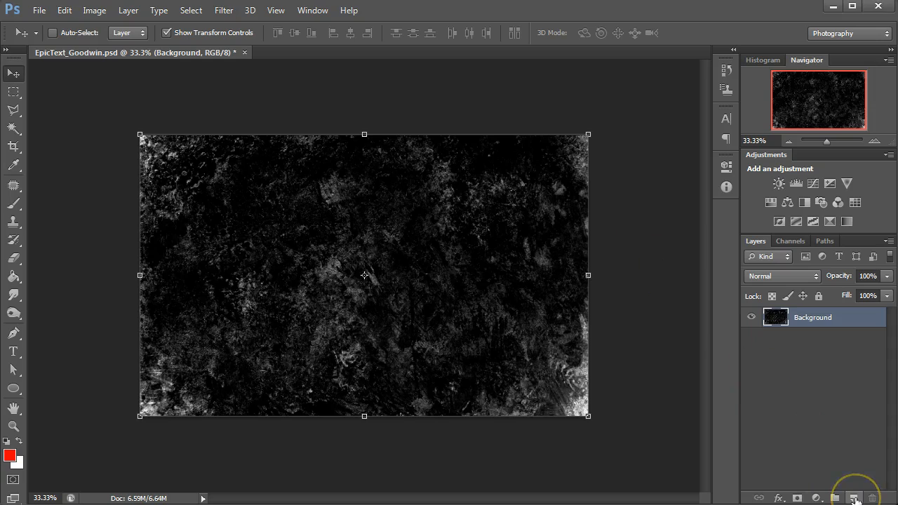
# Add a new empty layer above the texture and reset the colors to a black foreground and white background.
pyautogui.click(854, 497)
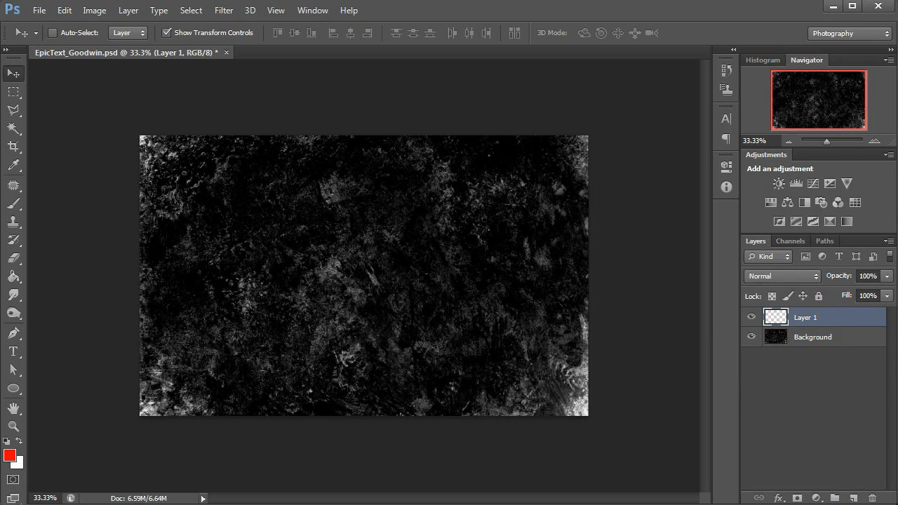
pyautogui.click(7, 440)
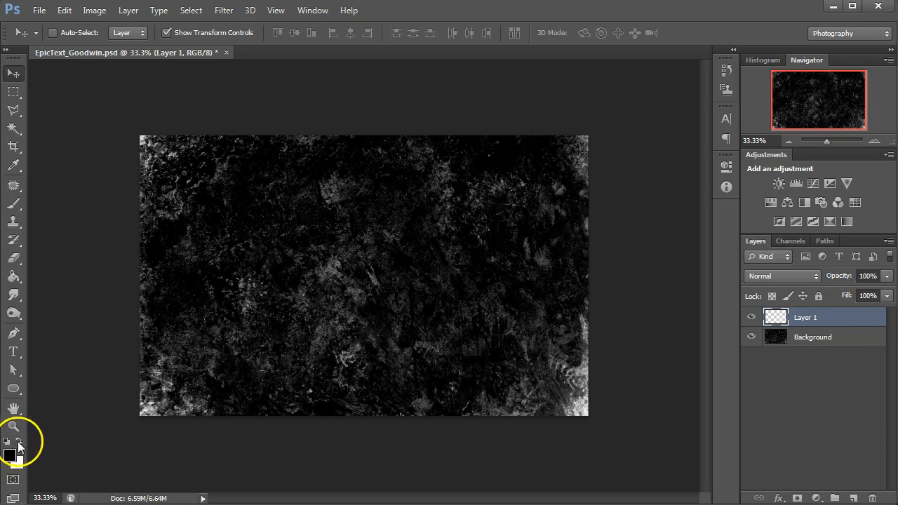
pyautogui.click(19, 442)
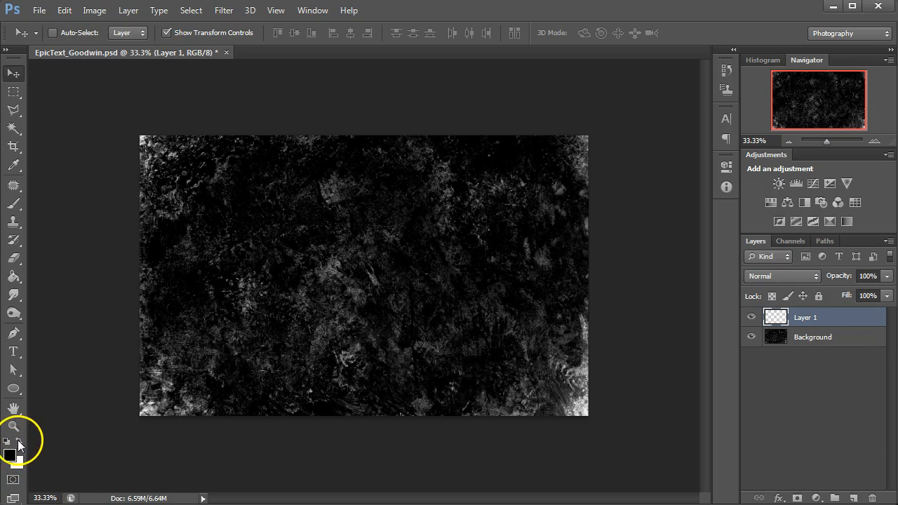
# Paint black around the canvas edges on Layer 1 with a soft 1500 px brush at 0% hardness, leaving the center clear.
pyautogui.press('b')
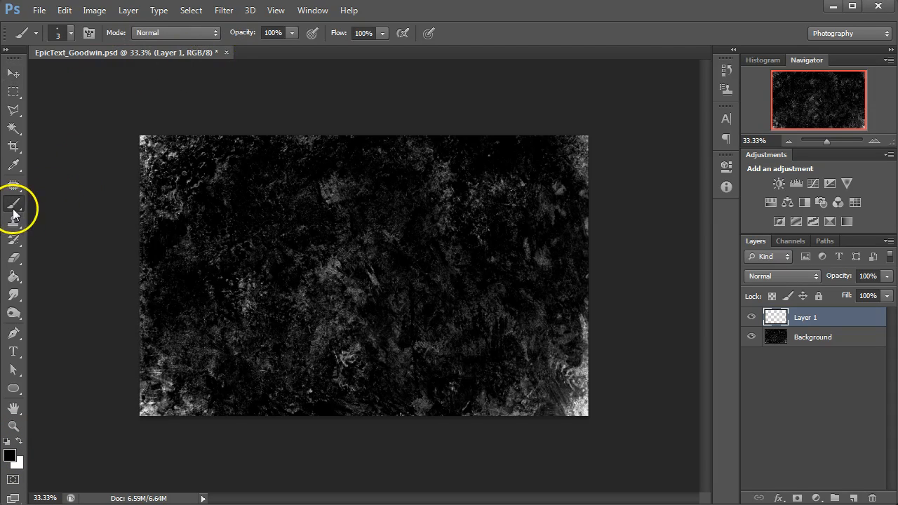
pyautogui.click(70, 34)
pyautogui.doubleClick(126, 61)
pyautogui.write('1500')
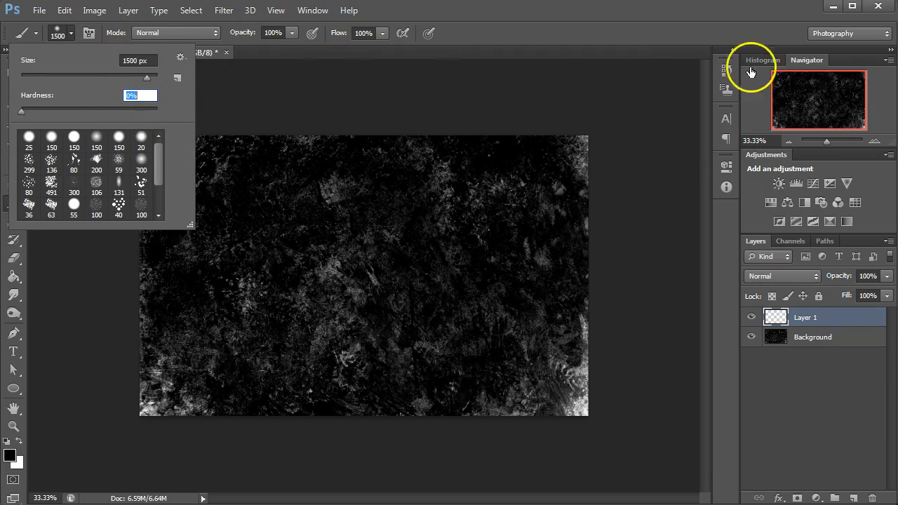
pyautogui.click(792, 146)
pyautogui.click(790, 145)
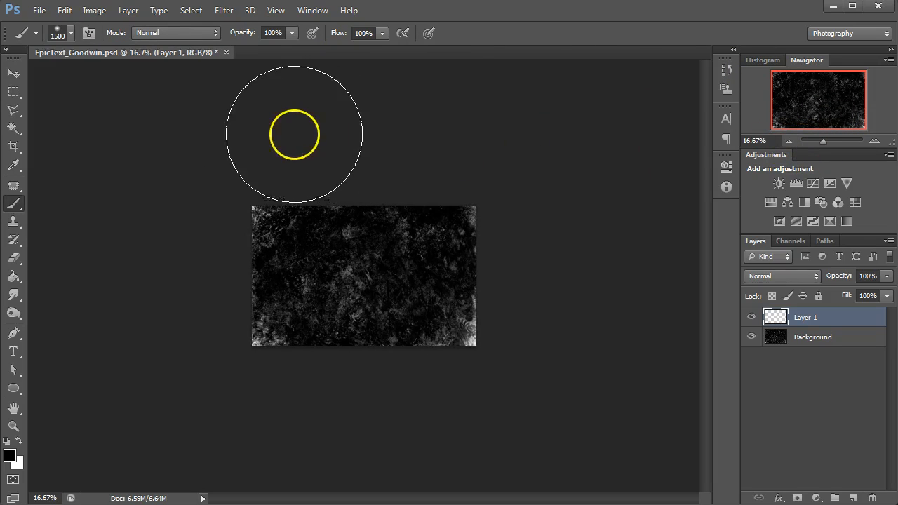
pyautogui.moveTo(238, 141)
pyautogui.mouseDown()
pyautogui.moveTo(523, 143)
pyautogui.moveTo(569, 156)
pyautogui.mouseUp()
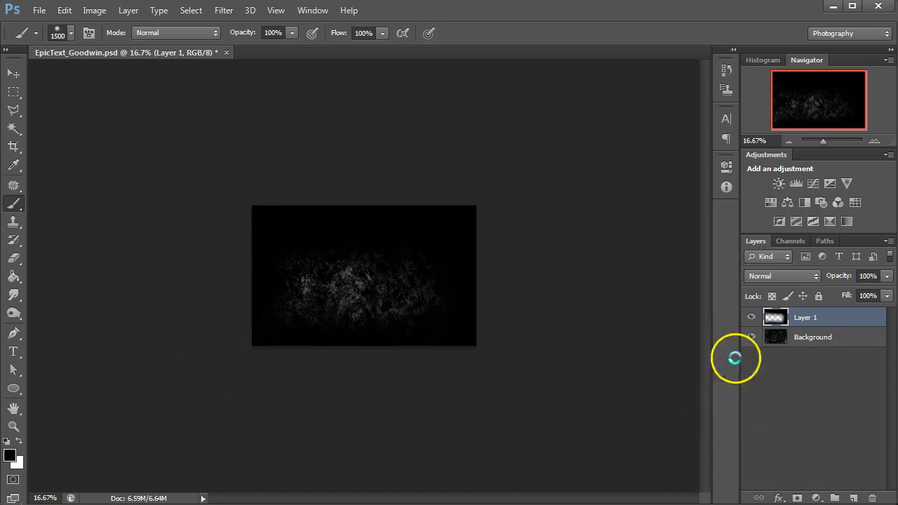
# Enlarge the painted Layer 1 from its center to about 122%.
pyautogui.press('v')
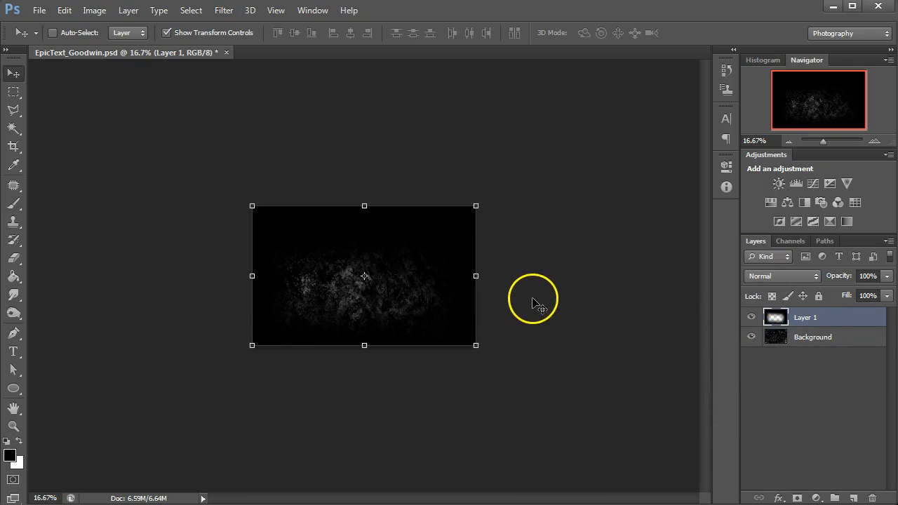
pyautogui.moveTo(475, 206); pyautogui.dragTo(500, 190)
pyautogui.click(705, 33)
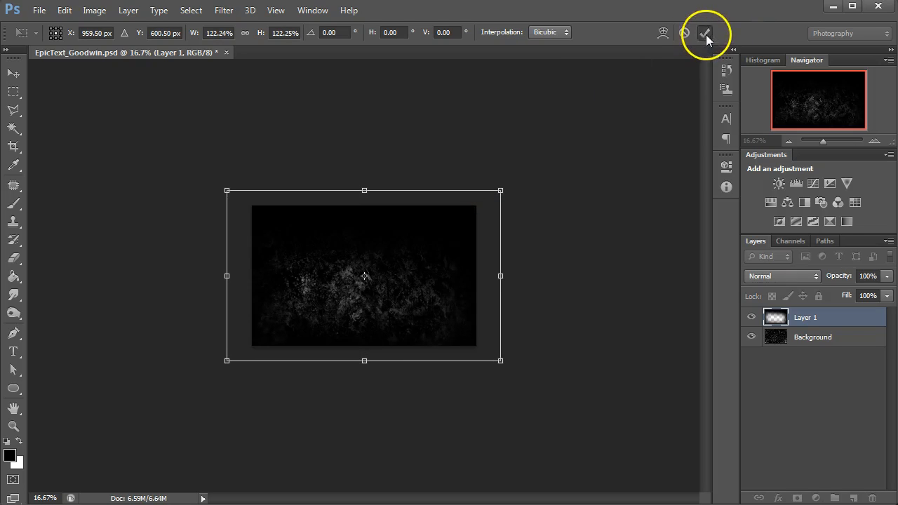
# Nudge the enlarged black edge layer upward, keeping the canvas's lower edge covered.
pyautogui.press('Up')
pyautogui.press('Up')
pyautogui.press('Up')
pyautogui.press('Up')
pyautogui.press('Up')
pyautogui.press('Up')
pyautogui.press('Up')
pyautogui.press('Up')
pyautogui.press('Up')
pyautogui.press('Up')
pyautogui.press('Up')
pyautogui.press('Up')
pyautogui.press('Up')
pyautogui.press('Up')
pyautogui.press('Up')
pyautogui.press('Up')
pyautogui.press('Up')
pyautogui.press('Up')
pyautogui.press('Up')
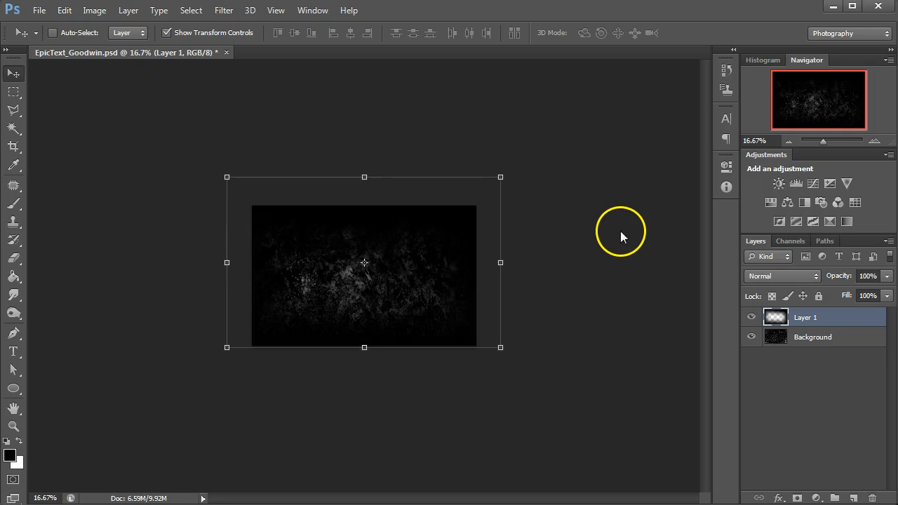
# Rename Layer 1 as Vignette and deselect the layers.
pyautogui.click(874, 141)
pyautogui.click(874, 142)
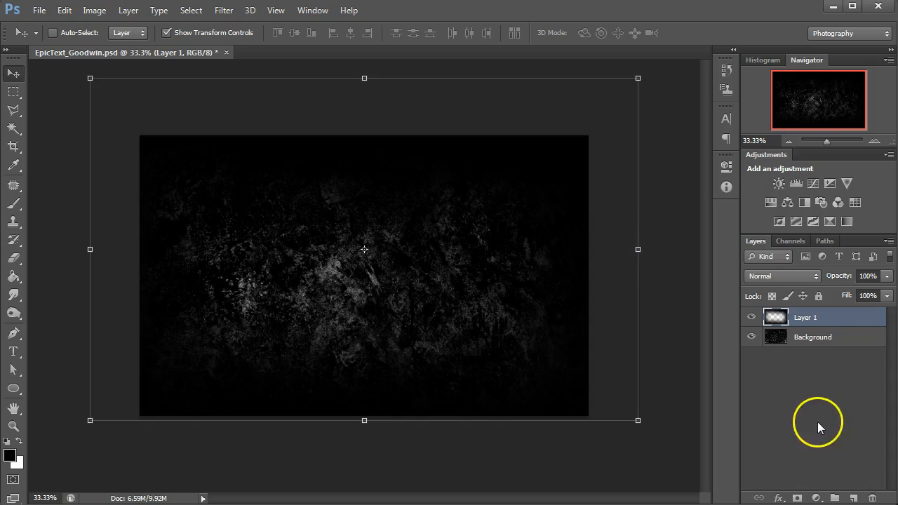
pyautogui.doubleClick(803, 317)
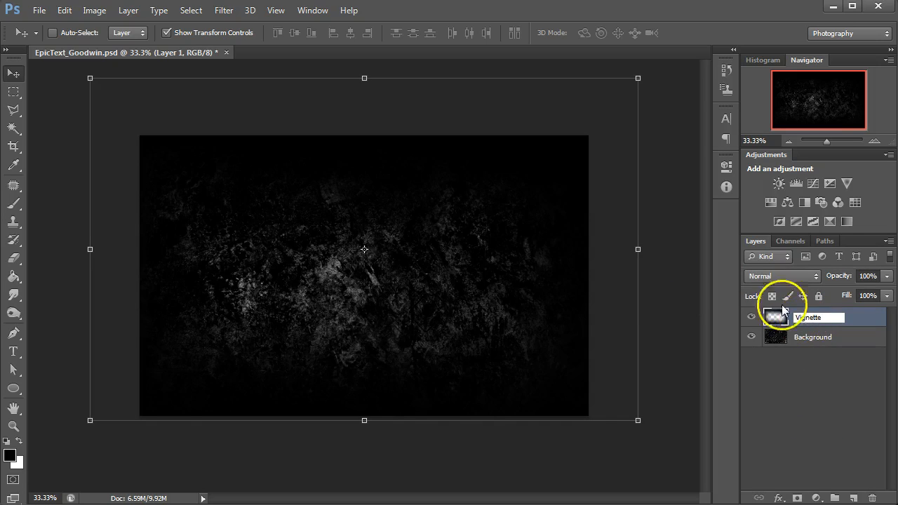
pyautogui.click(819, 379)
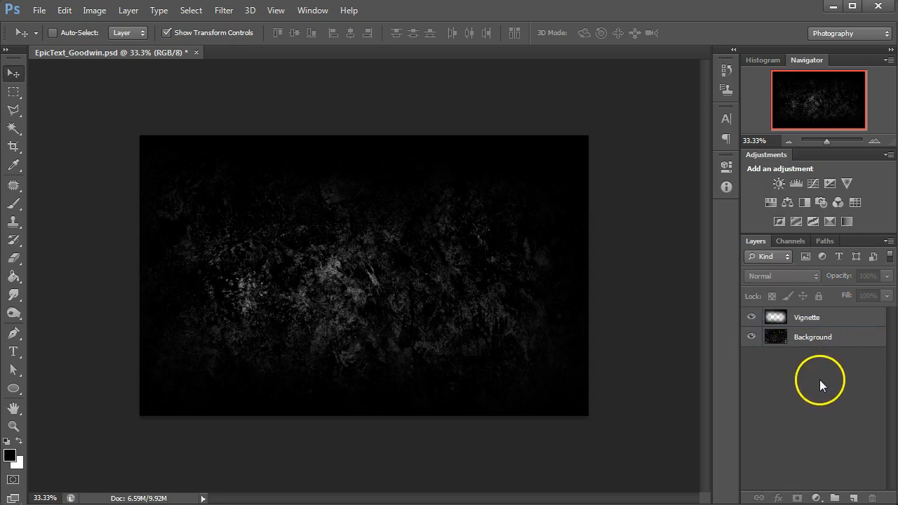
# Select the Vignette layer and set the Type tool's font to Showcard Gothic.
pyautogui.click(778, 314)
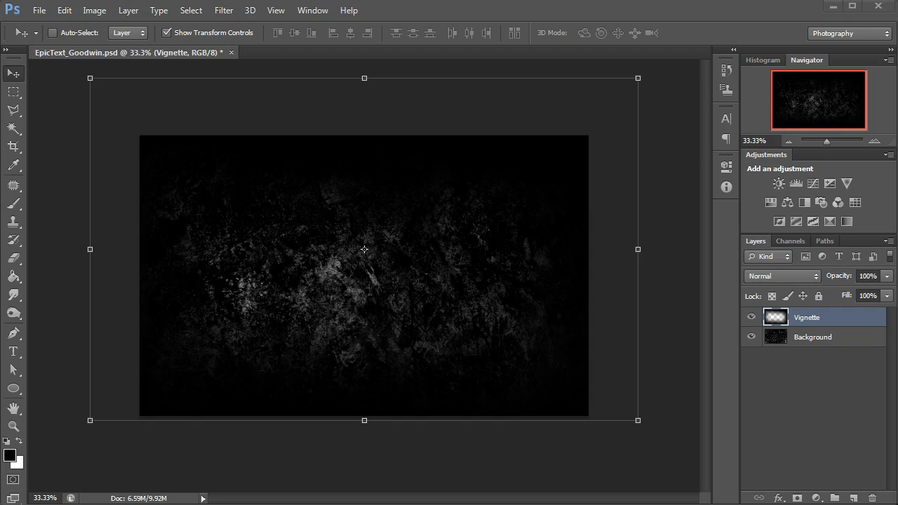
pyautogui.click(93, 10)
pyautogui.click(91, 13)
pyautogui.click(65, 10)
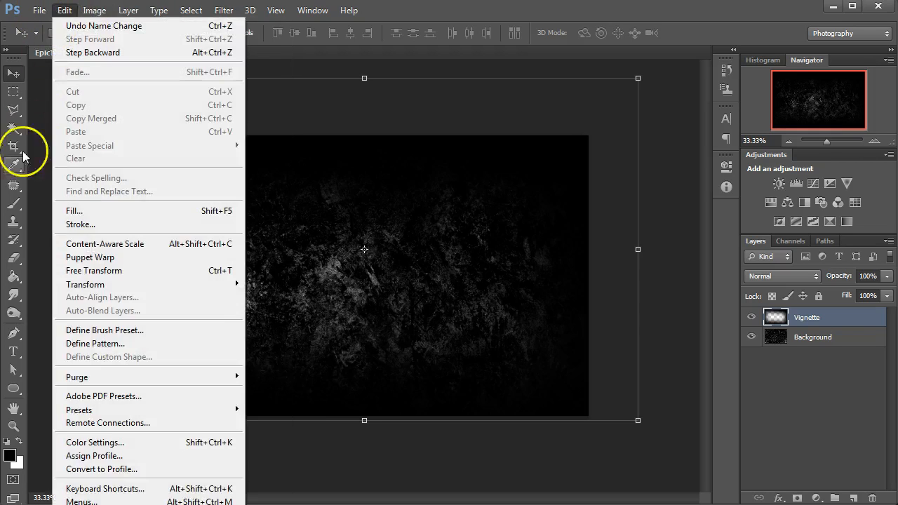
pyautogui.click(5, 272)
pyautogui.click(14, 352)
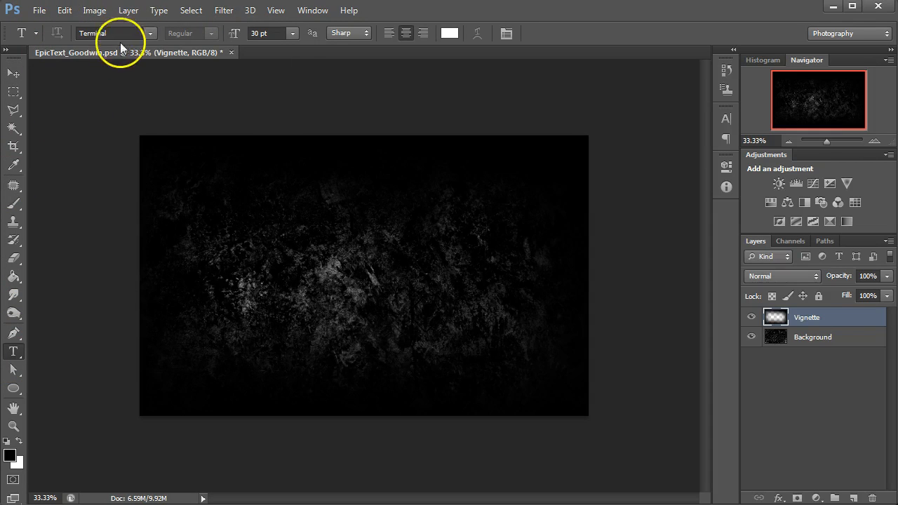
pyautogui.click(150, 34)
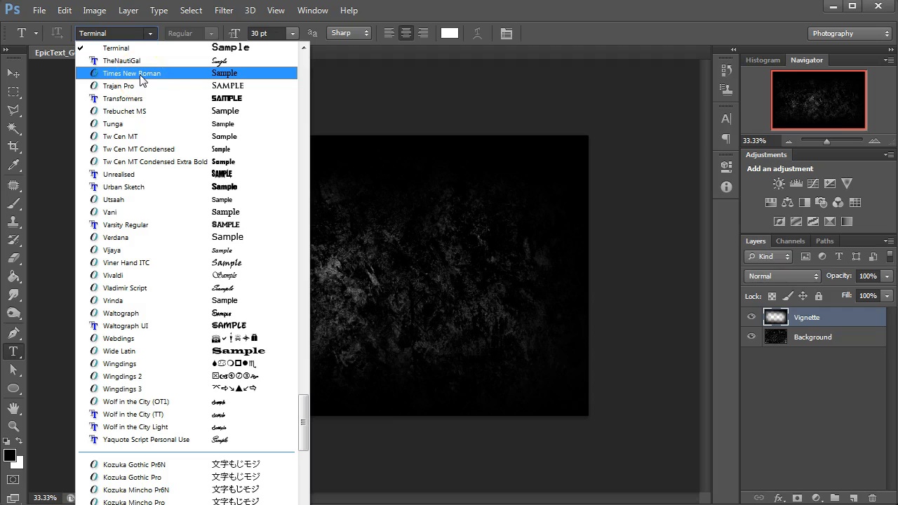
pyautogui.click(101, 36)
pyautogui.write('showcar')
pyautogui.press('Down')
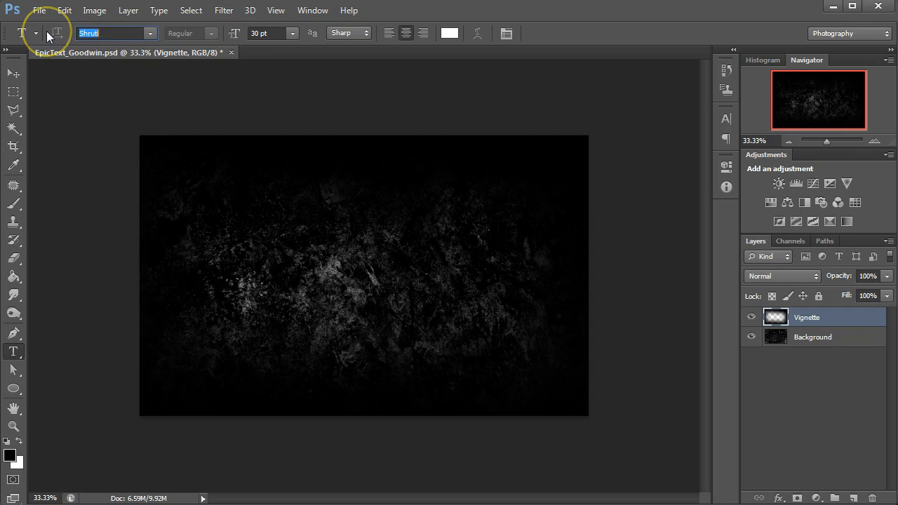
pyautogui.press('Up')
pyautogui.press('Return')
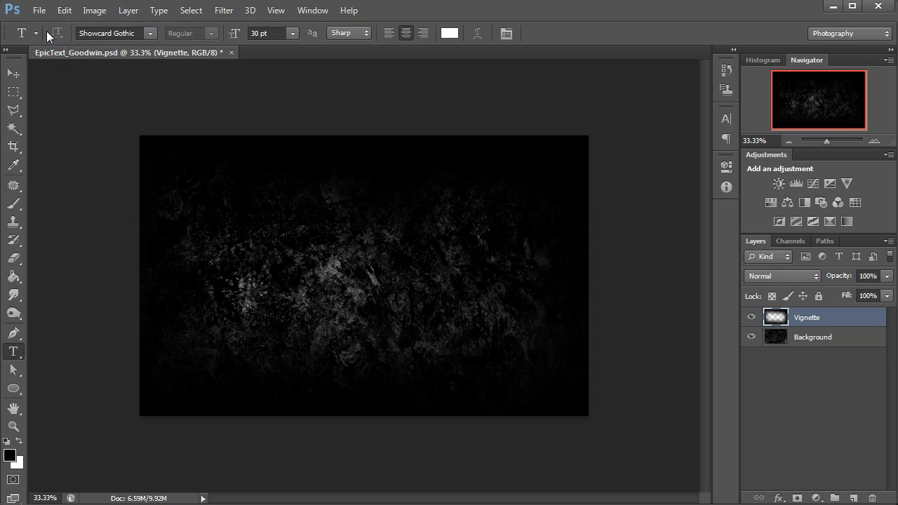
# Set the text size to 450 pt and keep the text color white, ffffff.
pyautogui.click(259, 33)
pyautogui.moveTo(259, 33); pyautogui.dragTo(240, 40)
pyautogui.click(449, 30)
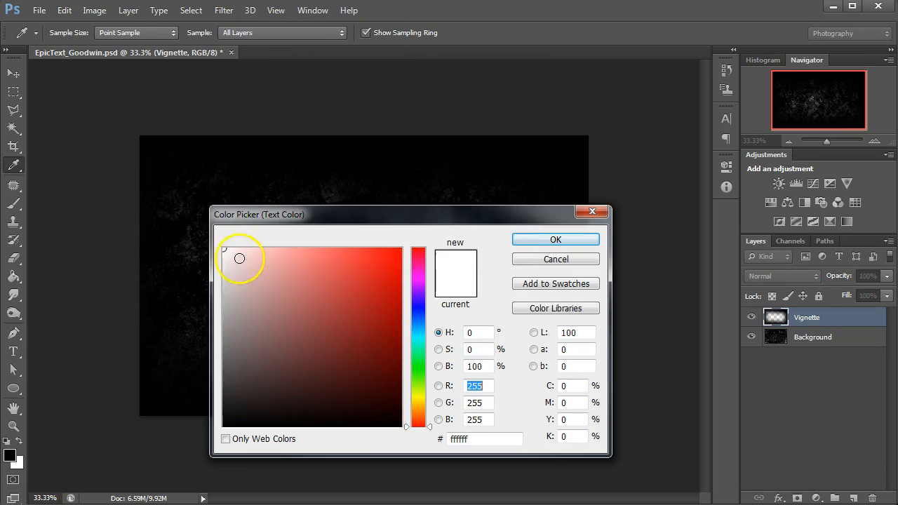
pyautogui.click(545, 237)
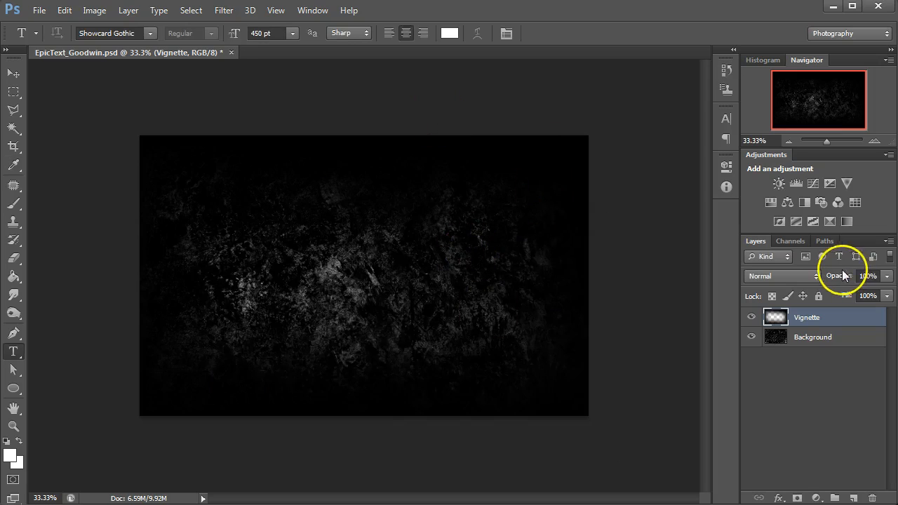
# Place a text layer above Vignette on the canvas, reading EPIC.
pyautogui.click(304, 289)
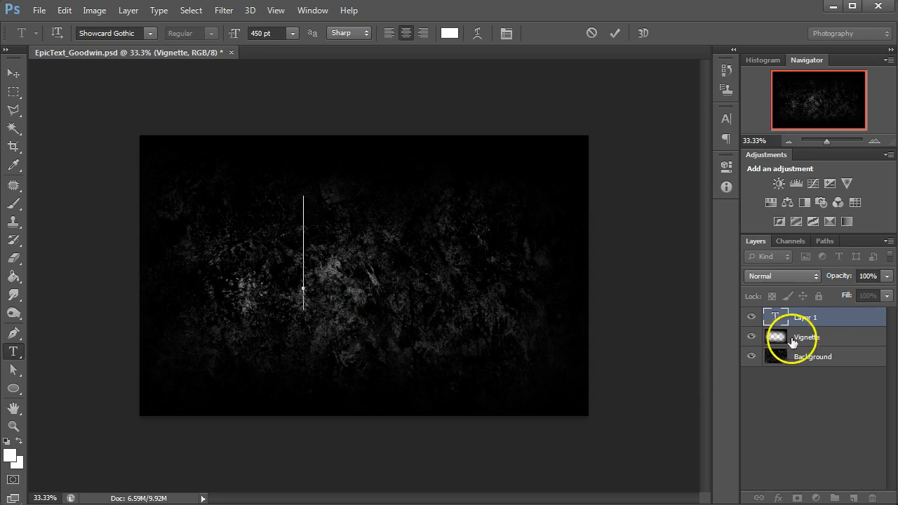
pyautogui.write('E')
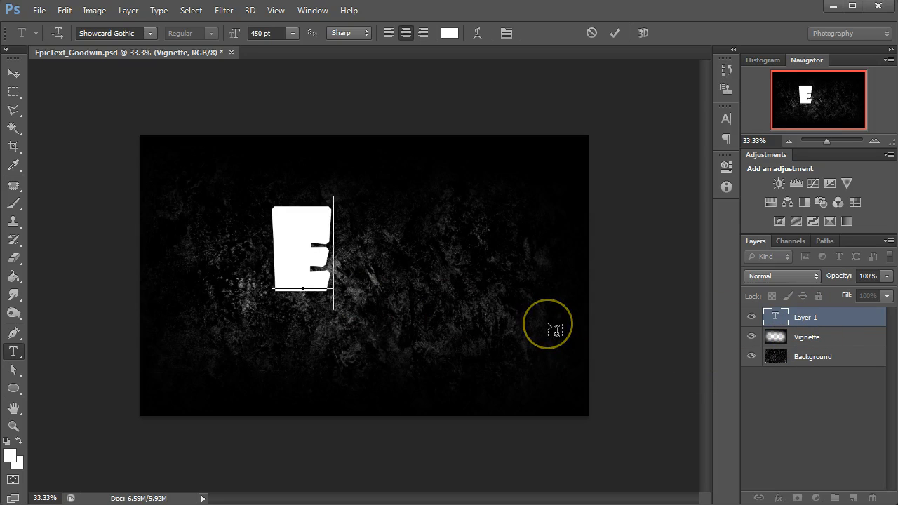
pyautogui.write('PIC')
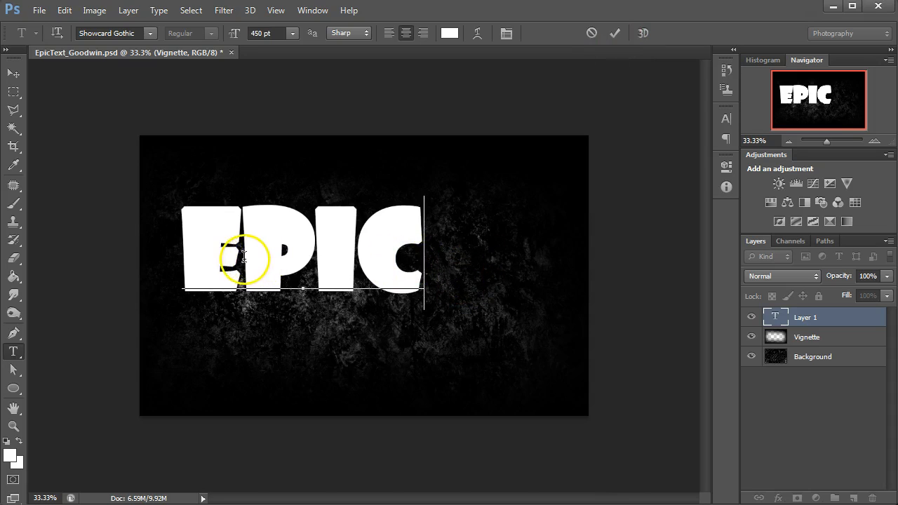
pyautogui.moveTo(243, 257); pyautogui.dragTo(155, 260)
pyautogui.click(140, 267)
pyautogui.click(226, 259)
pyautogui.moveTo(423, 252); pyautogui.dragTo(155, 261)
pyautogui.write('E')
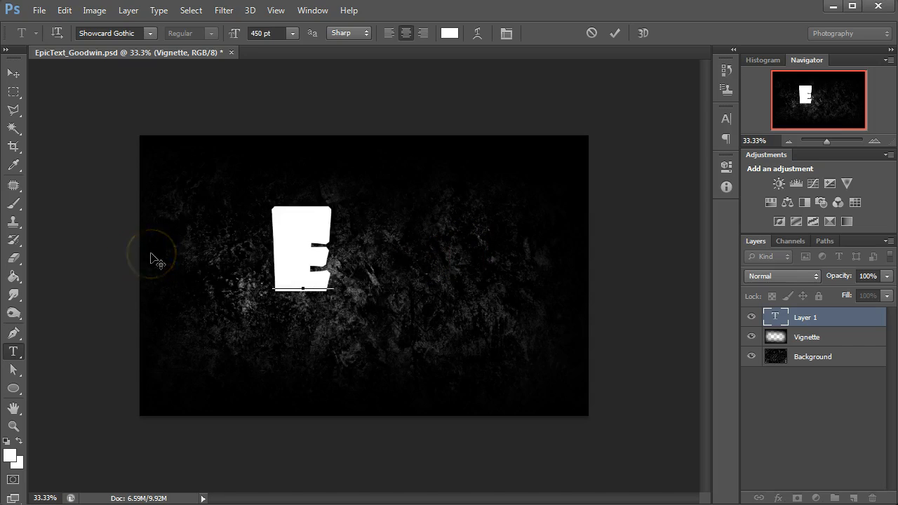
pyautogui.write('PIC')
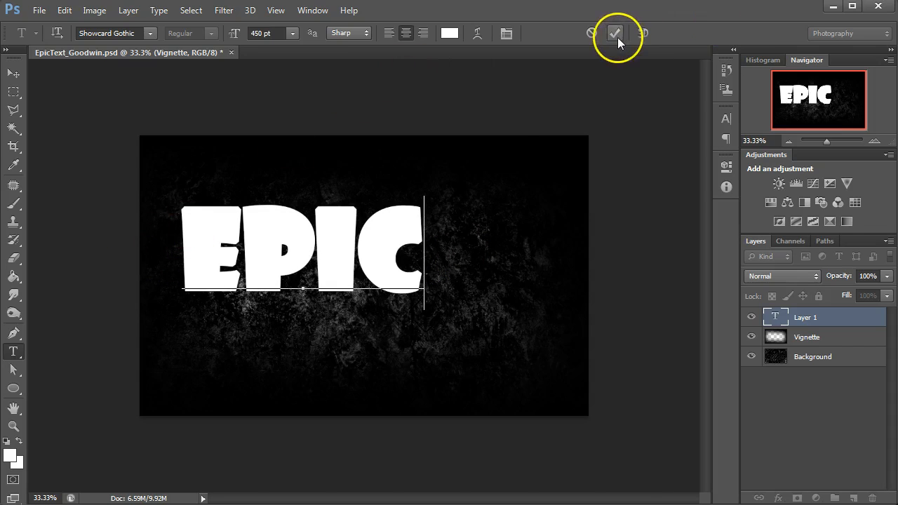
# Commit the EPIC text and move it to the center of the canvas.
pyautogui.click(615, 35)
pyautogui.click(14, 72)
pyautogui.moveTo(340, 275); pyautogui.dragTo(374, 275)
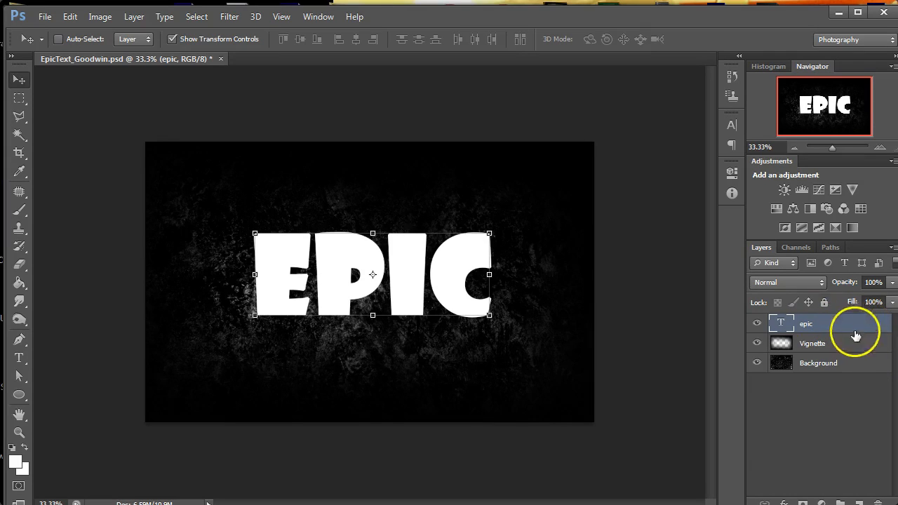
# Open the layer style settings of the epic text layer and enable Gradient Overlay, keeping part of the text visible.
pyautogui.click(137, 17)
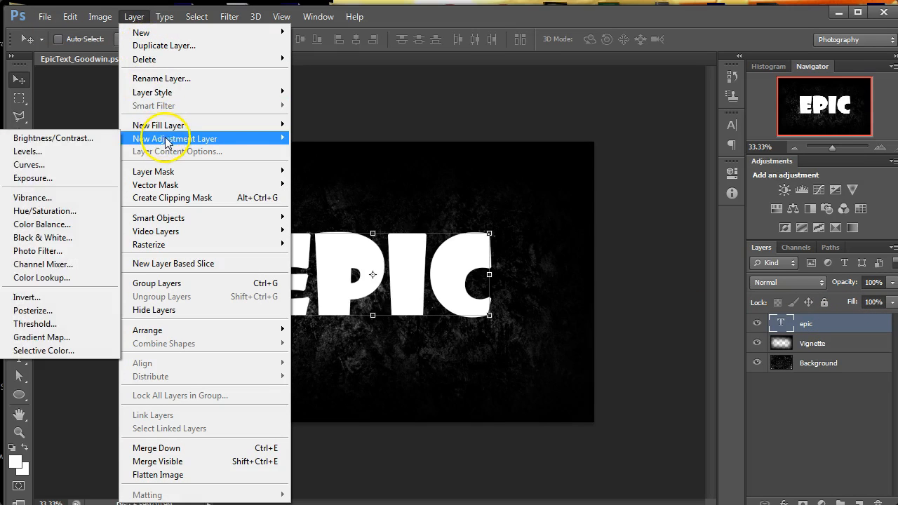
pyautogui.moveTo(175, 92)
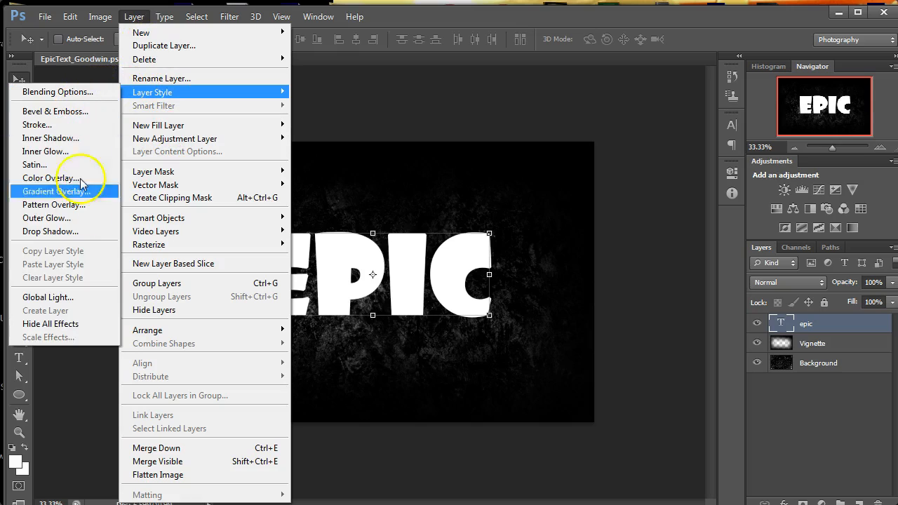
pyautogui.click(852, 329)
pyautogui.press('space')
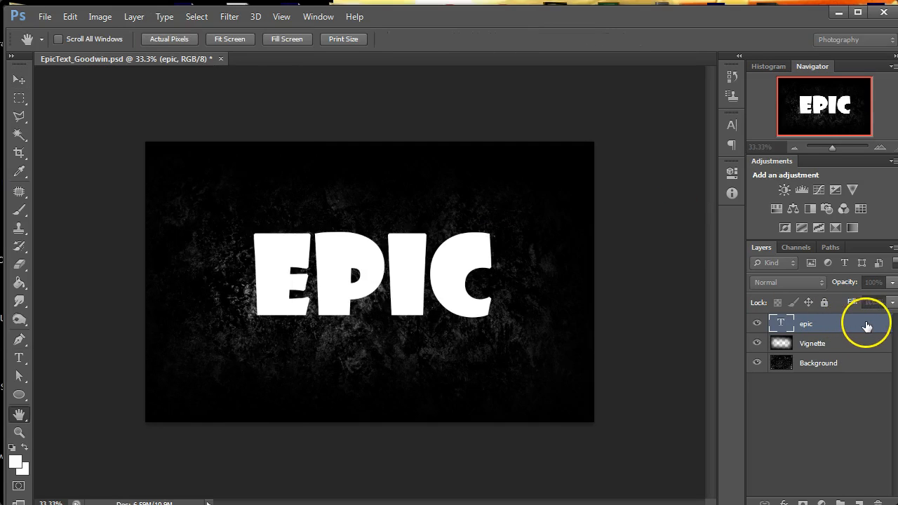
pyautogui.moveTo(897, 181); pyautogui.dragTo(526, 155)
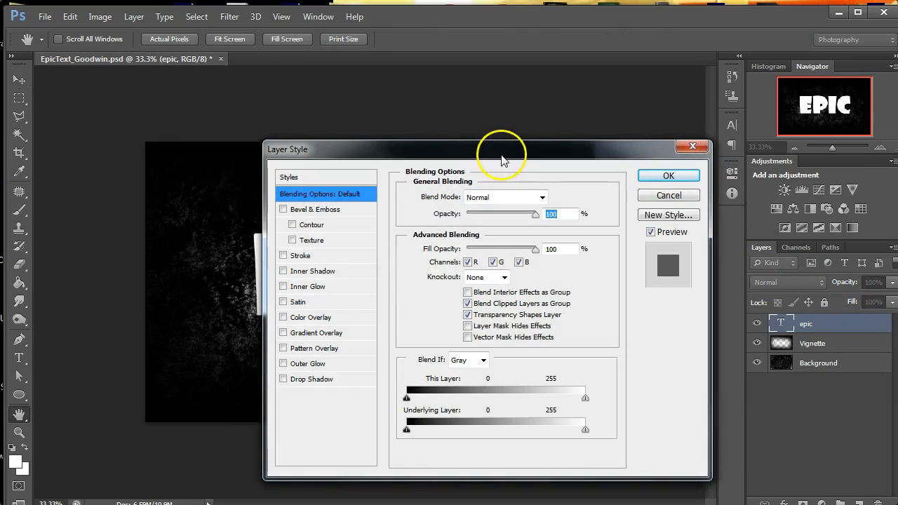
pyautogui.moveTo(502, 160); pyautogui.dragTo(493, 156)
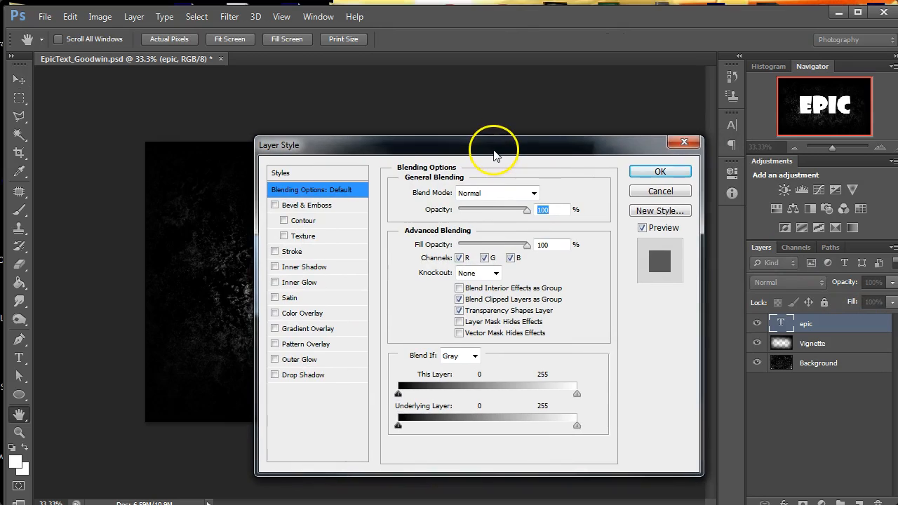
pyautogui.click(305, 328)
pyautogui.moveTo(520, 144); pyautogui.dragTo(648, 137)
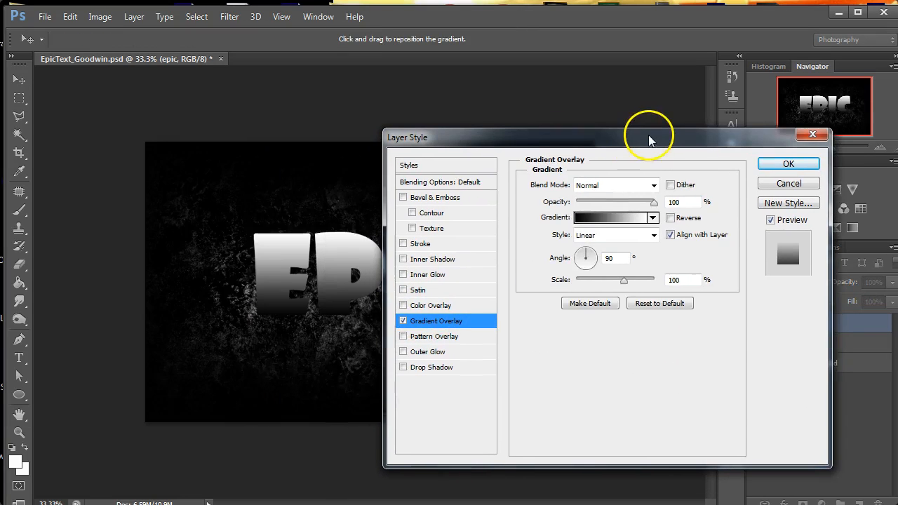
# Compare the text with the Gradient Overlay effect off and on, and return to its settings.
pyautogui.click(402, 321)
pyautogui.click(403, 321)
pyautogui.click(402, 321)
pyautogui.click(402, 321)
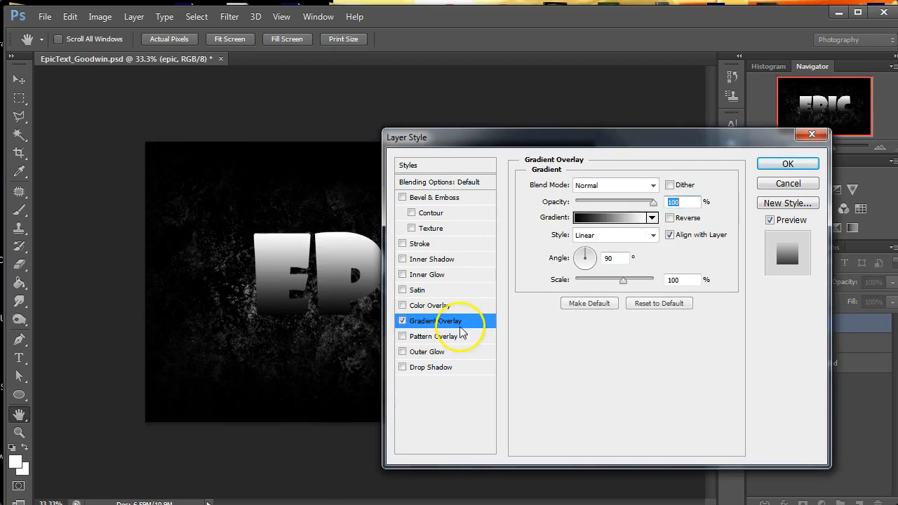
pyautogui.click(443, 183)
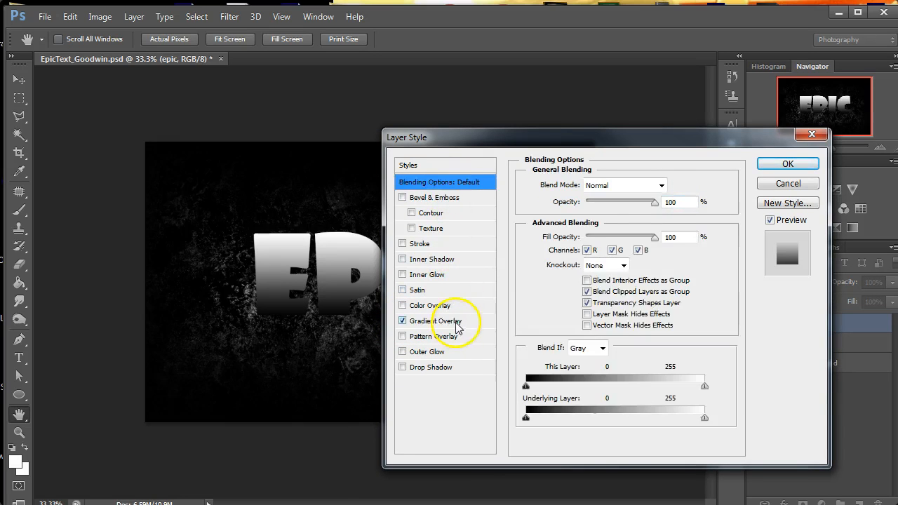
pyautogui.click(441, 321)
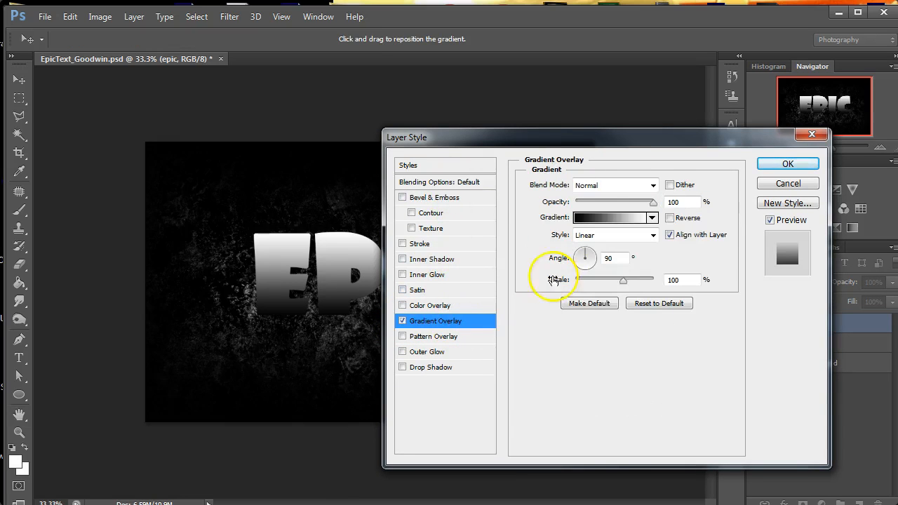
# Edit the overlay gradient and set its starting color stop at 0% to 6d095e.
pyautogui.click(621, 224)
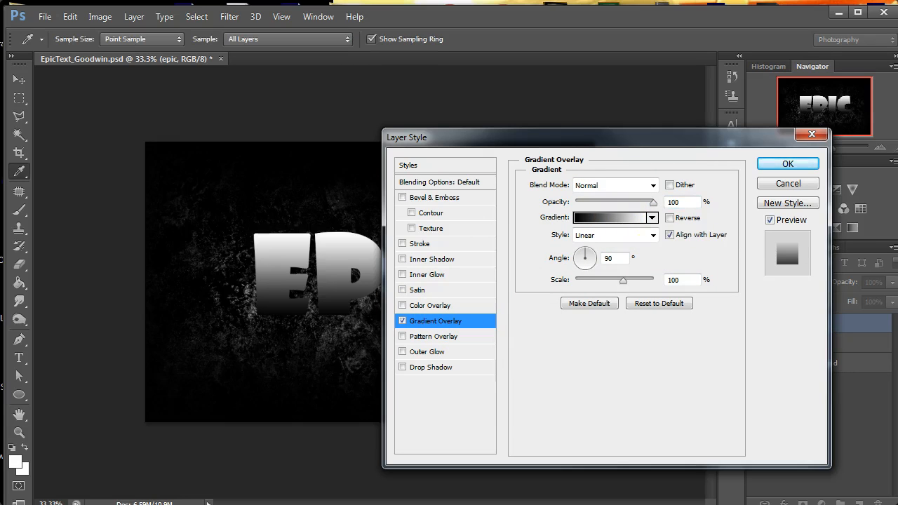
pyautogui.moveTo(341, 150); pyautogui.dragTo(547, 150)
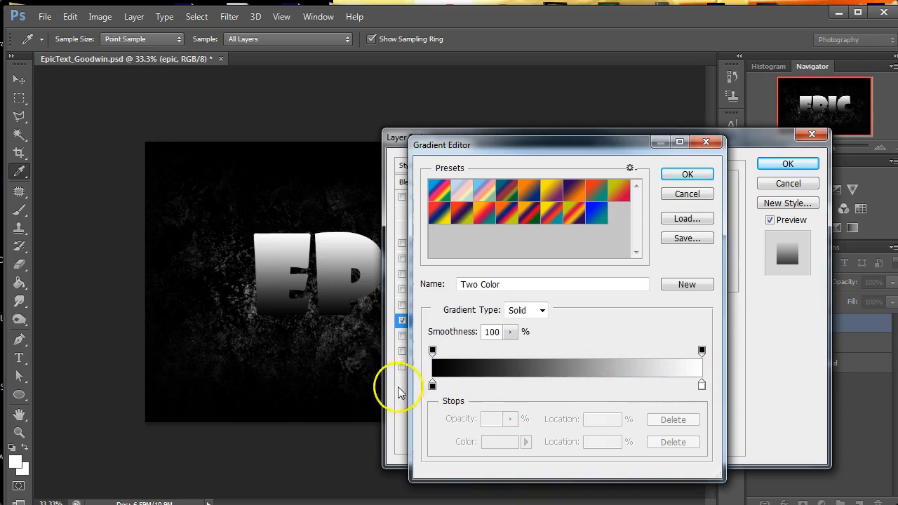
pyautogui.click(432, 385)
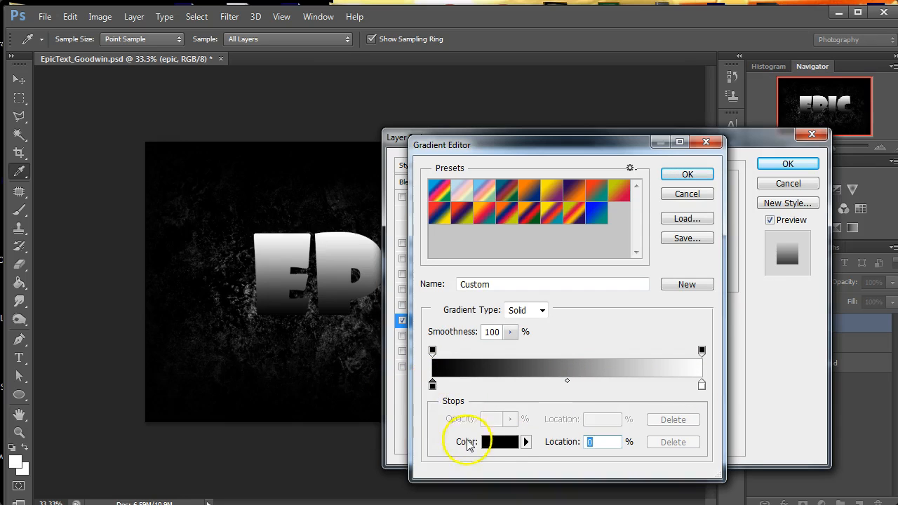
pyautogui.click(500, 441)
pyautogui.moveTo(475, 220); pyautogui.dragTo(479, 182)
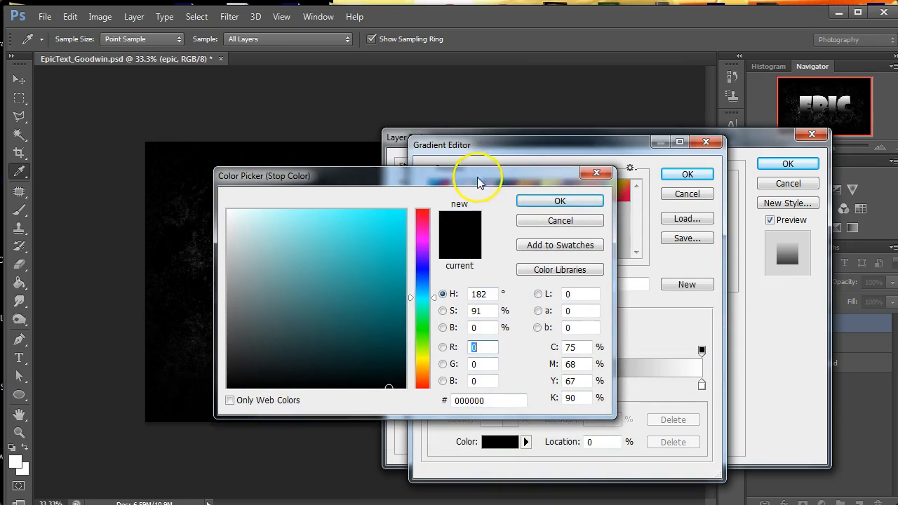
pyautogui.moveTo(519, 401); pyautogui.dragTo(340, 401)
pyautogui.write('6d095e')
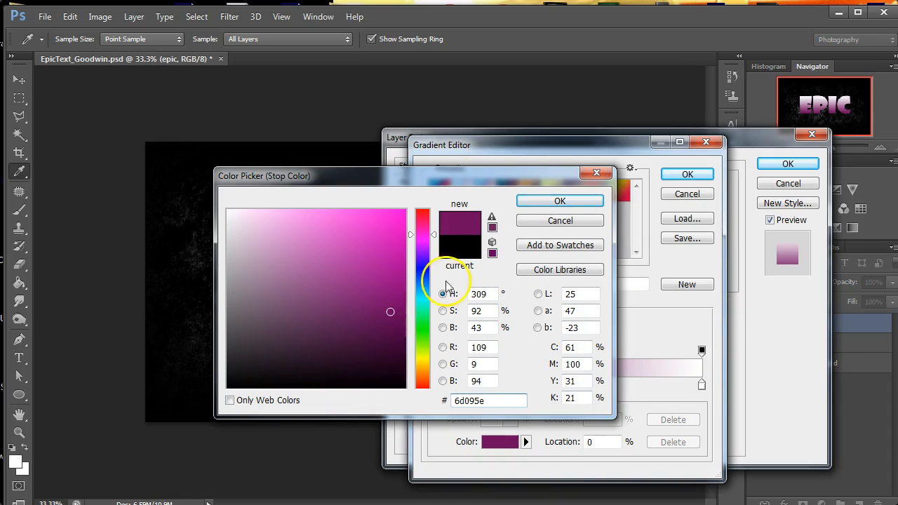
pyautogui.click(584, 200)
# Set the gradient's end color stop at 100% to b4259e and accept the edited gradient.
pyautogui.click(702, 385)
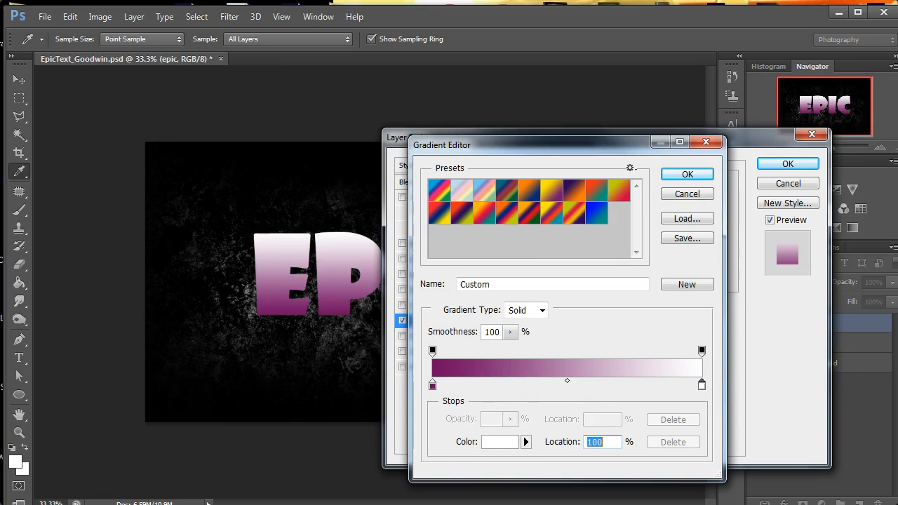
pyautogui.hotkey('alt', 'Tab')
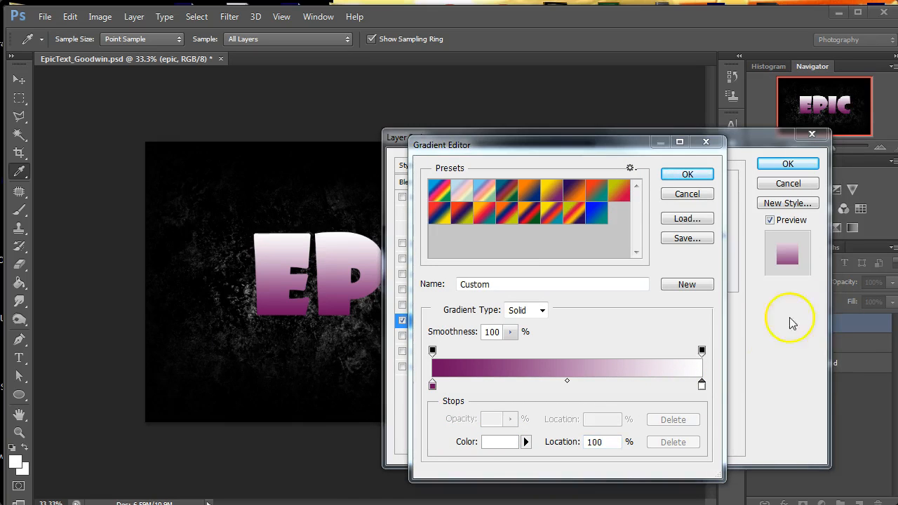
pyautogui.click(701, 389)
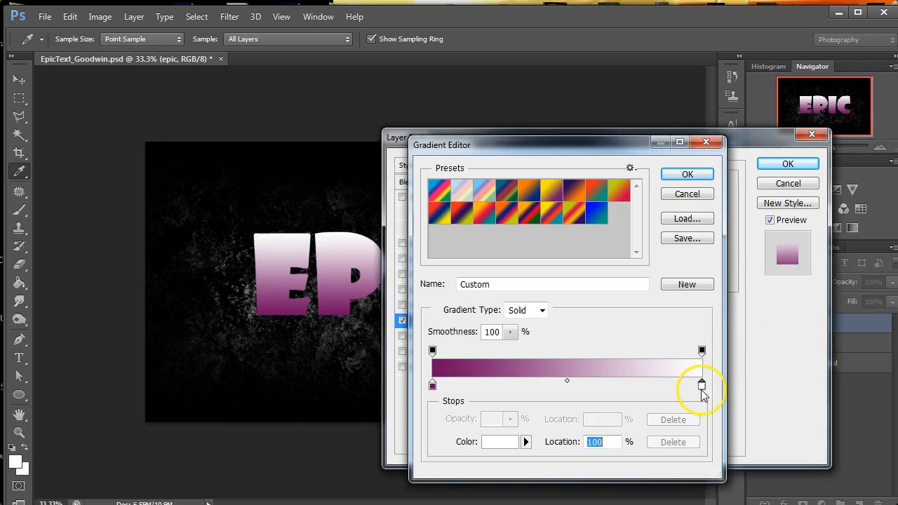
pyautogui.click(491, 442)
pyautogui.doubleClick(498, 401)
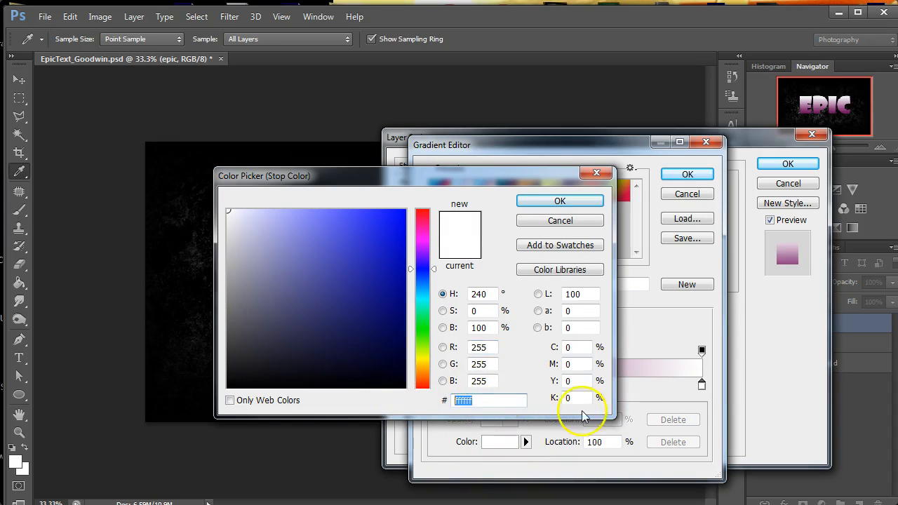
pyautogui.write('b4259e')
pyautogui.click(560, 200)
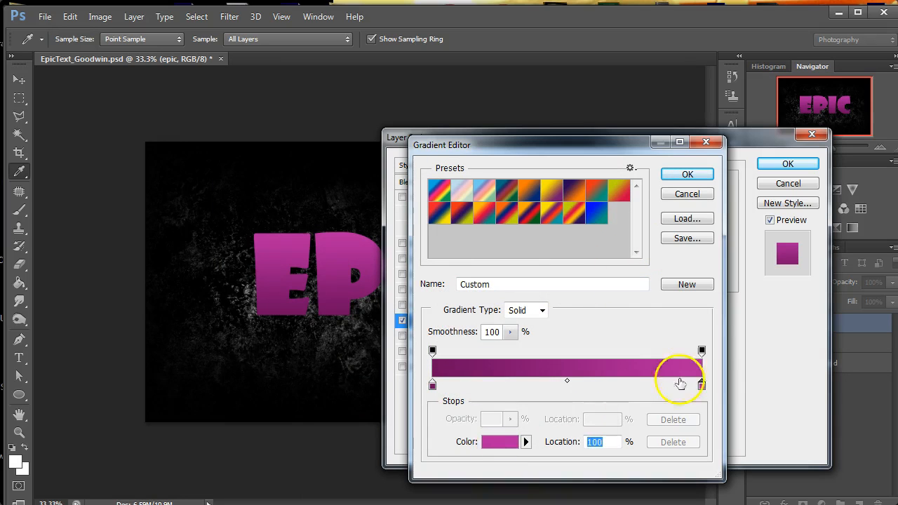
pyautogui.click(486, 441)
pyautogui.doubleClick(455, 402)
pyautogui.click(575, 200)
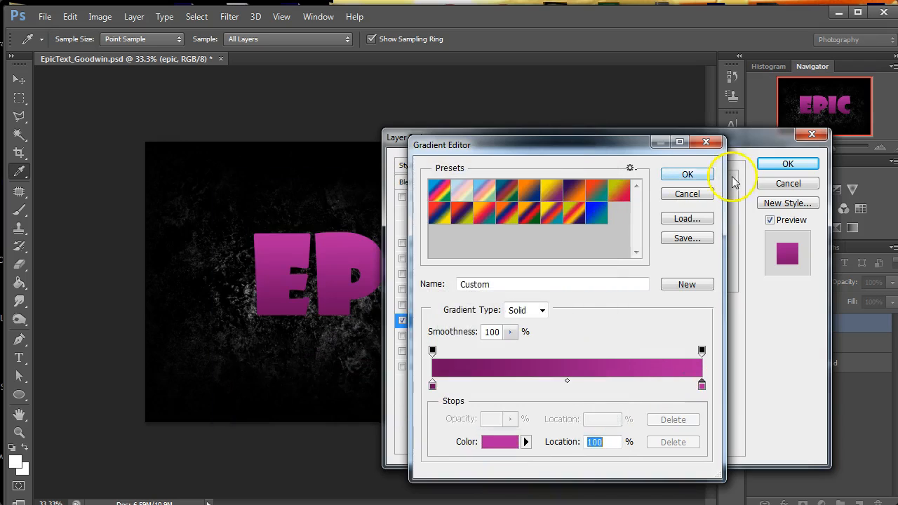
pyautogui.click(686, 175)
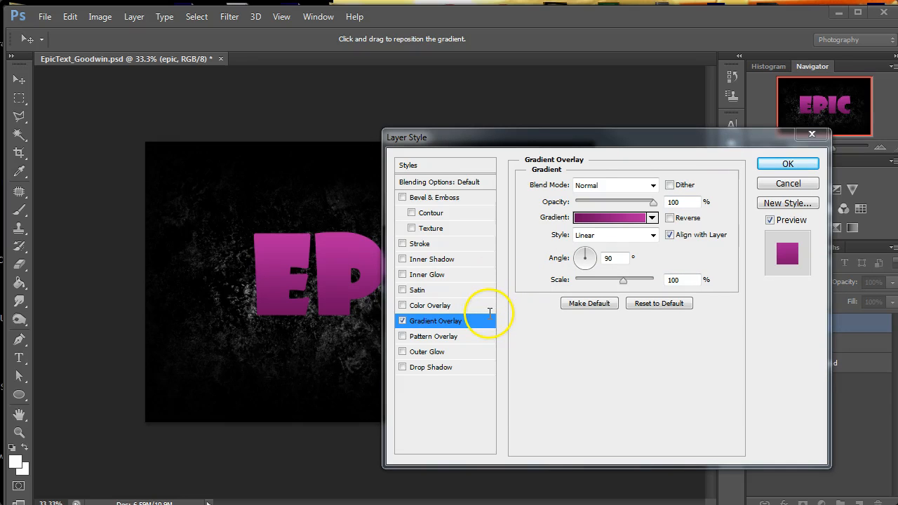
# Enable the Satin effect on the text and set its angle to 20°, distance to 26 px and size to 30 px.
pyautogui.click(407, 298)
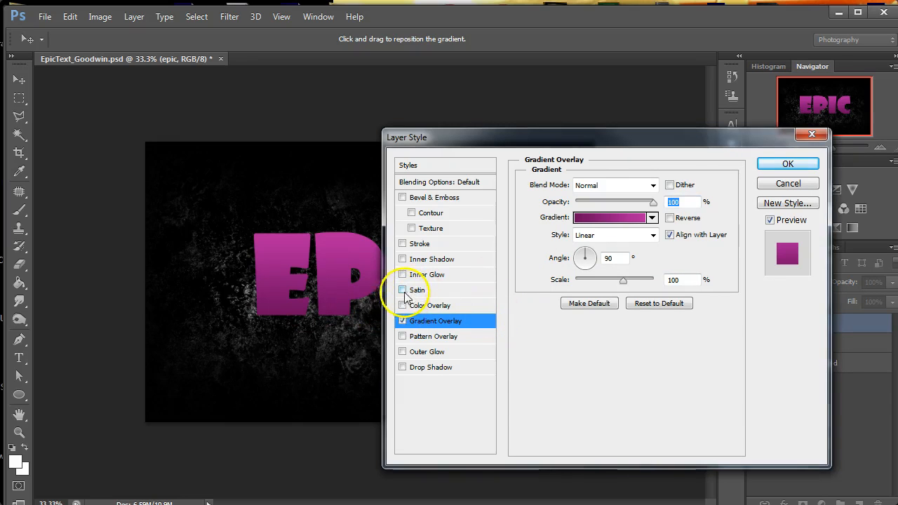
pyautogui.click(403, 290)
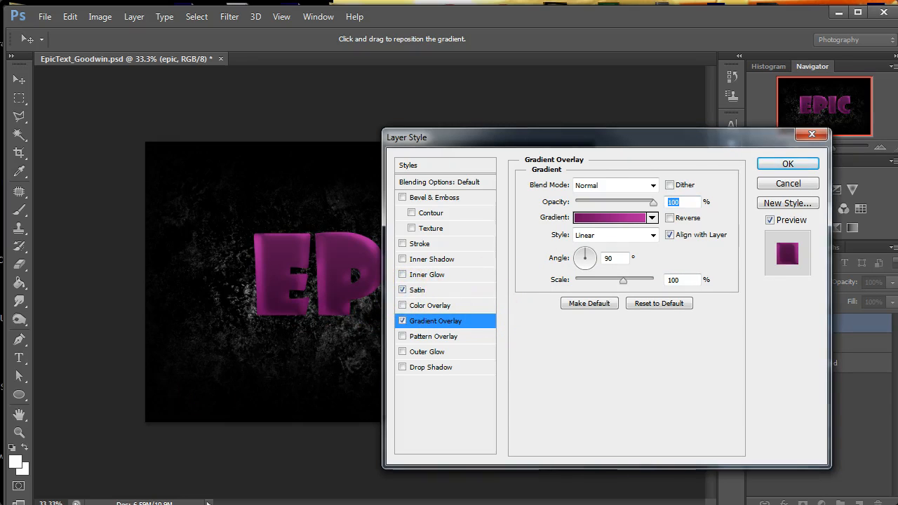
pyautogui.click(431, 290)
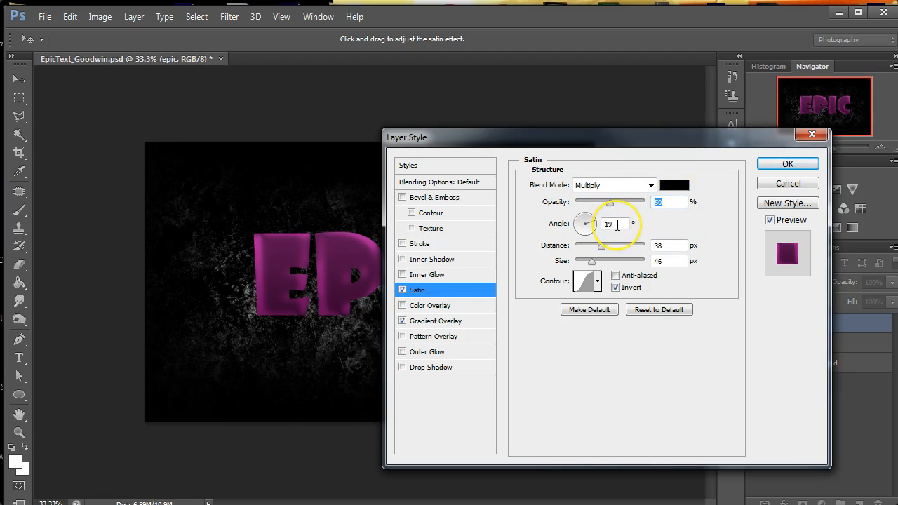
pyautogui.doubleClick(610, 224)
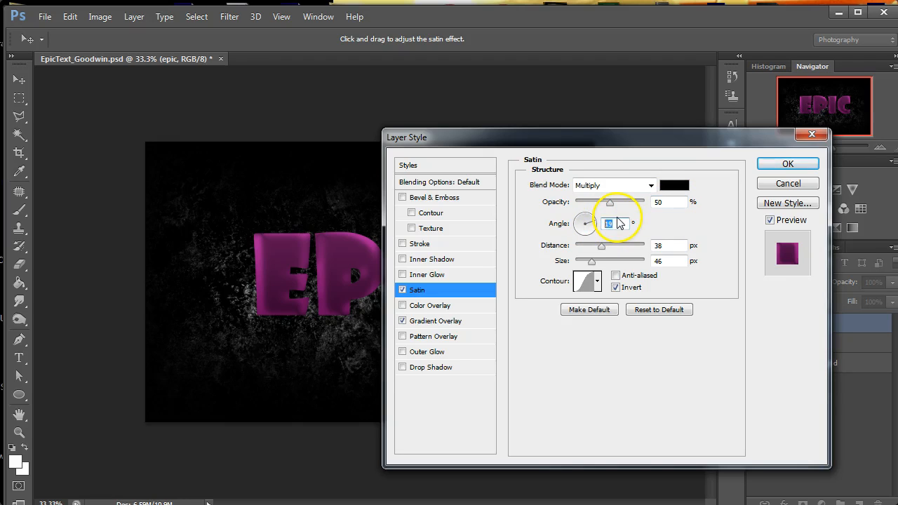
pyautogui.click(680, 245)
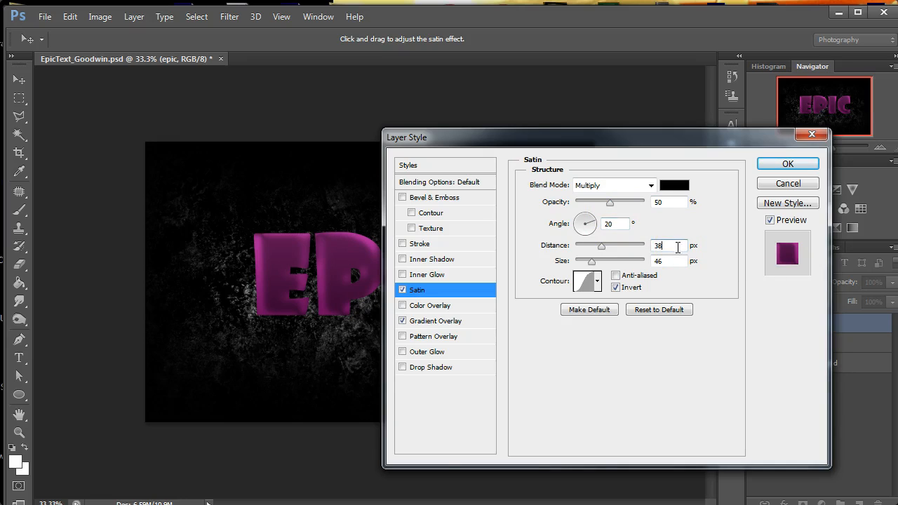
pyautogui.write('26')
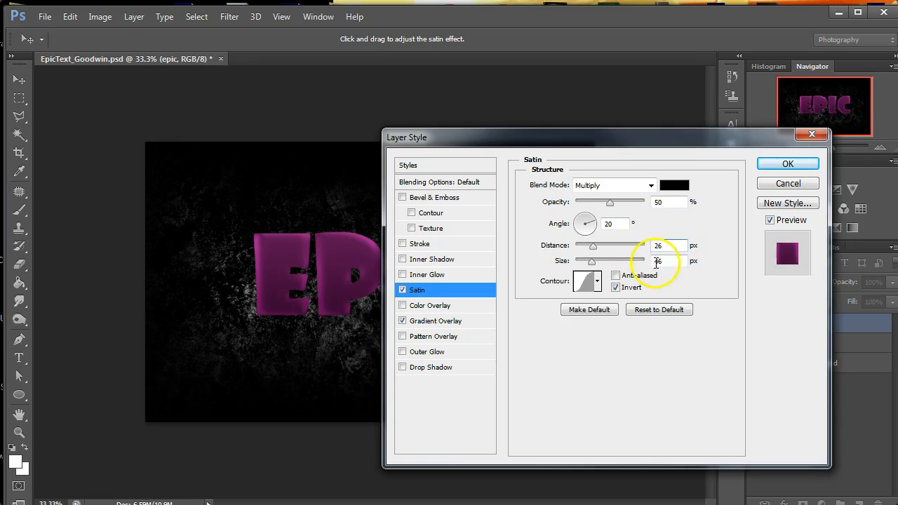
pyautogui.press('Tab')
pyautogui.write('30')
pyautogui.click(668, 246)
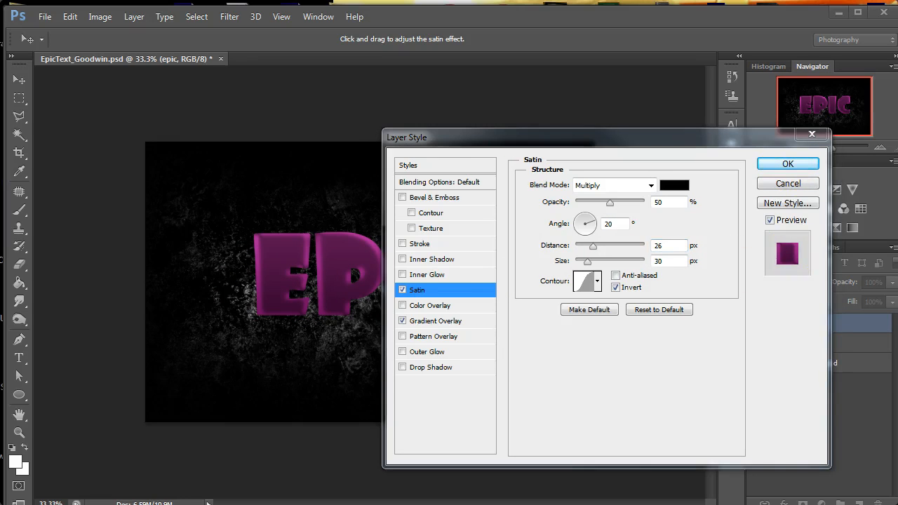
# Enable Inner Glow on the text, with blend mode Overlay and opacity 85%.
pyautogui.click(428, 274)
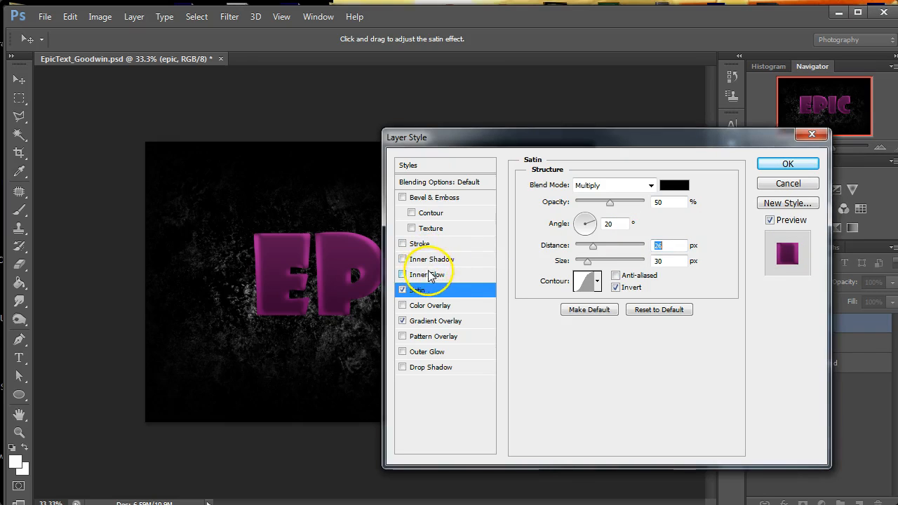
pyautogui.click(403, 275)
pyautogui.click(456, 276)
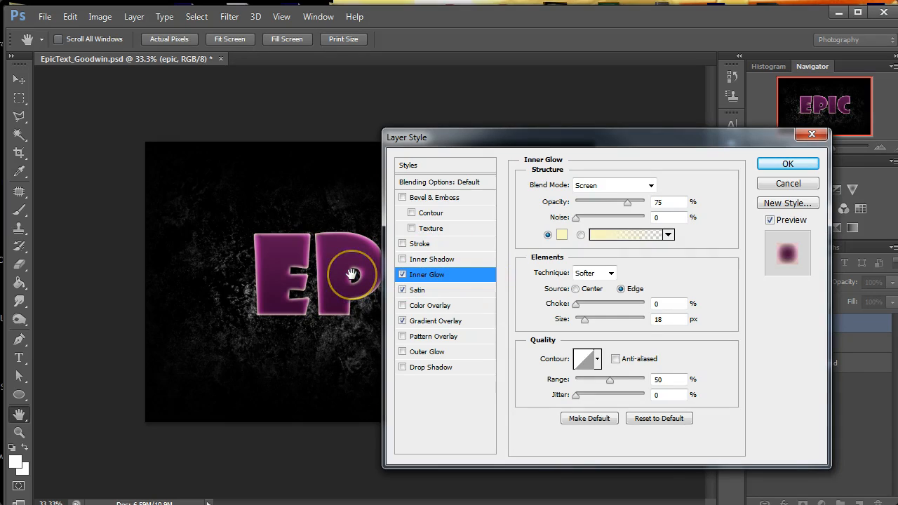
pyautogui.click(636, 188)
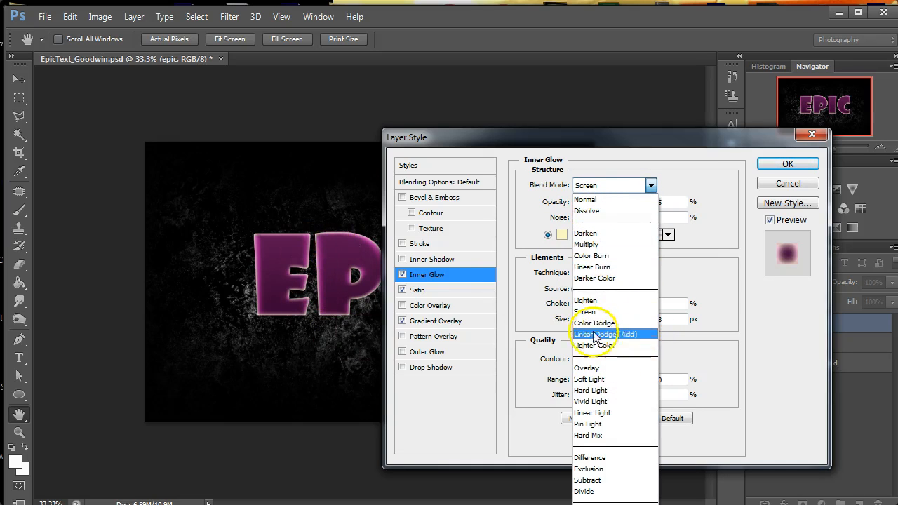
pyautogui.click(602, 369)
pyautogui.click(628, 203)
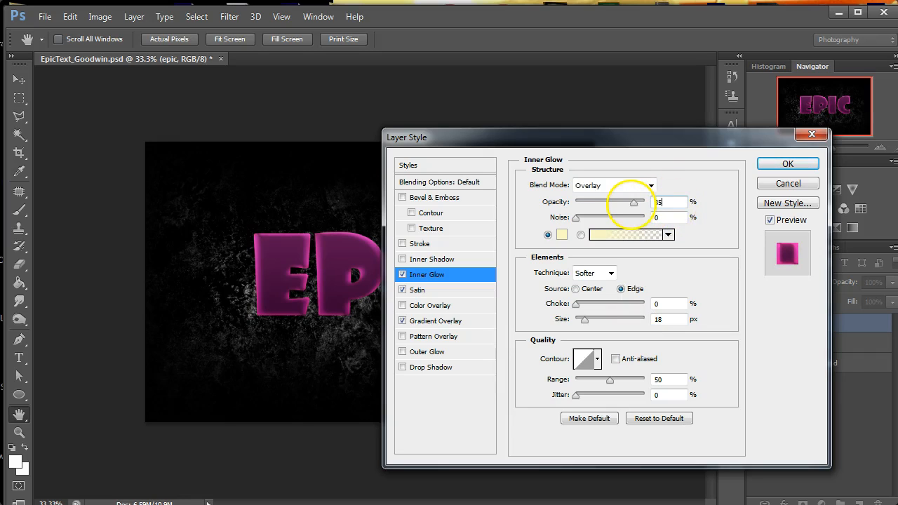
pyautogui.write('85')
# Set the inner glow's size to 30 px and apply the layer style.
pyautogui.click(665, 219)
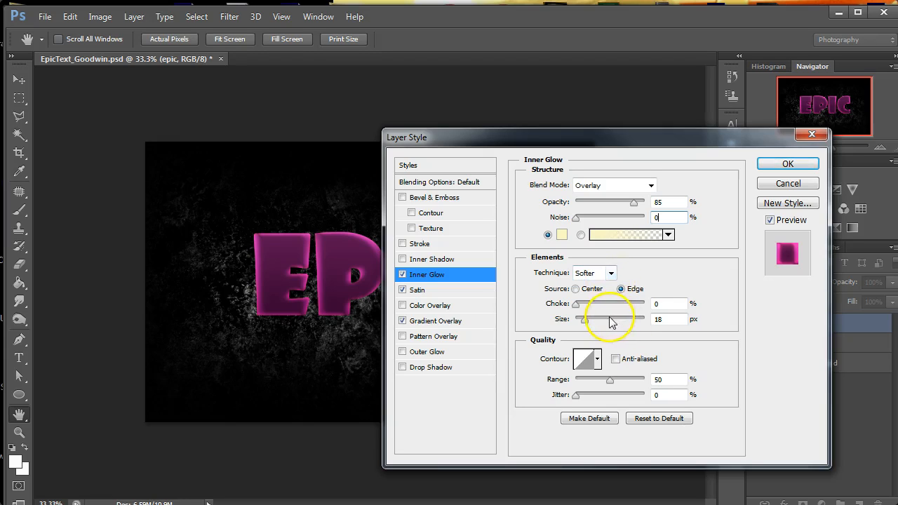
pyautogui.click(581, 320)
pyautogui.moveTo(581, 320); pyautogui.dragTo(586, 319)
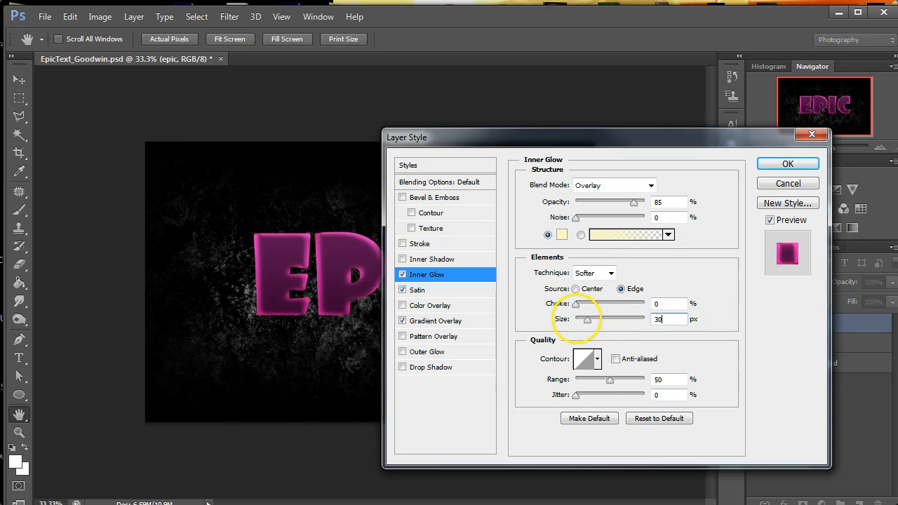
pyautogui.click(775, 168)
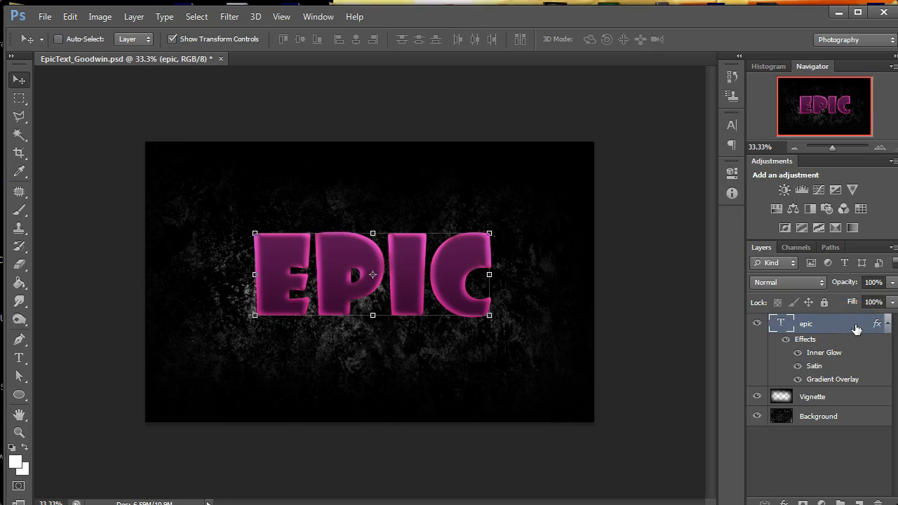
# Duplicate the epic text layer together with its effects.
pyautogui.rightClick(831, 335)
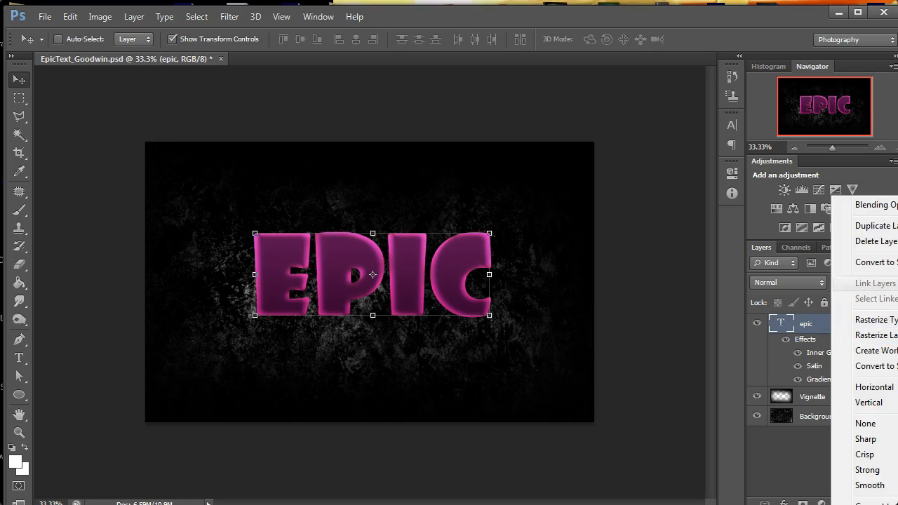
pyautogui.click(817, 321)
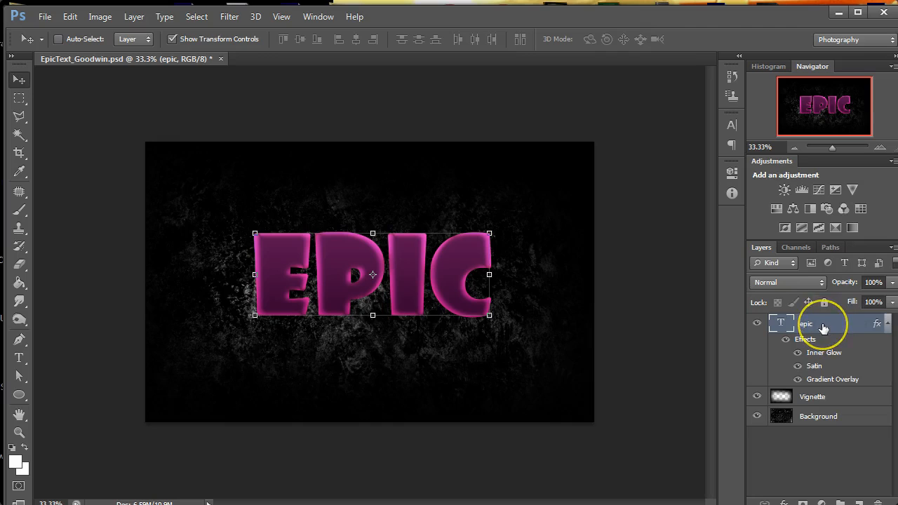
pyautogui.hotkey('ctrl', 'j')
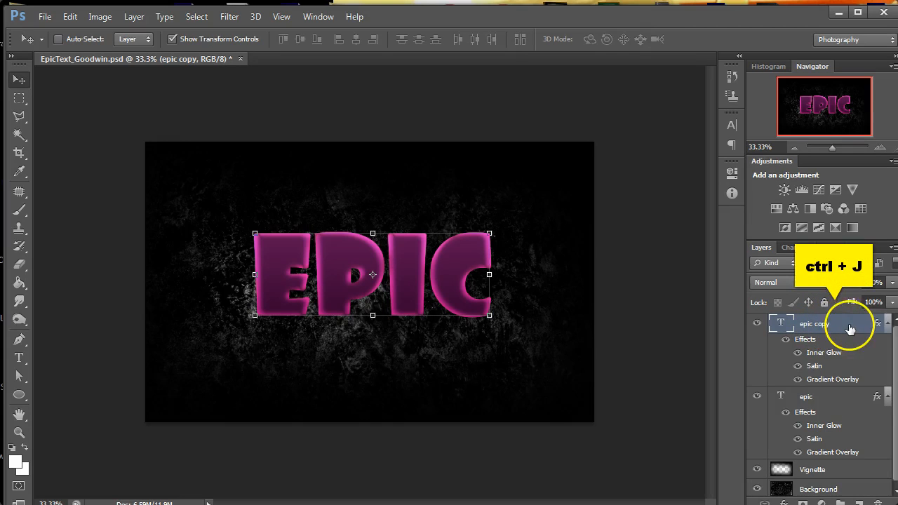
# Open the layer style settings of the epic copy layer and disable Satin, Inner Glow and Gradient Overlay.
pyautogui.doubleClick(844, 327)
pyautogui.click(402, 290)
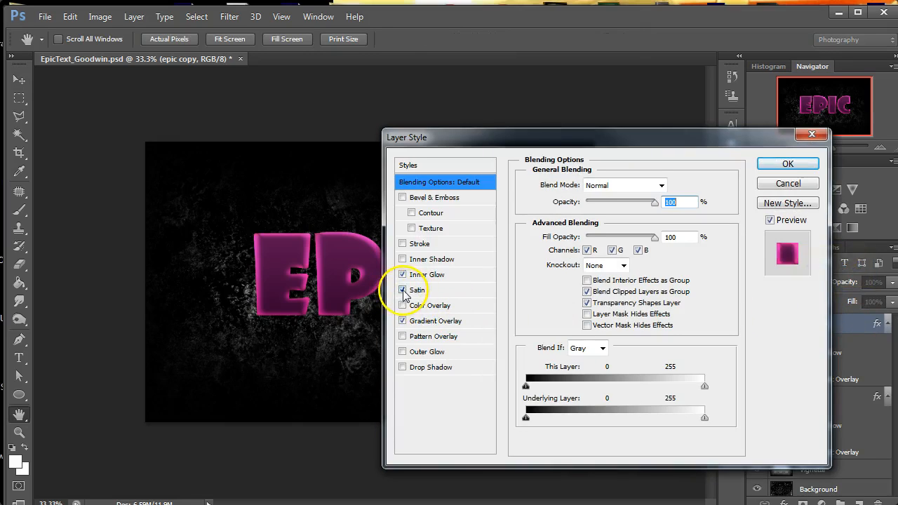
pyautogui.click(403, 274)
pyautogui.click(403, 321)
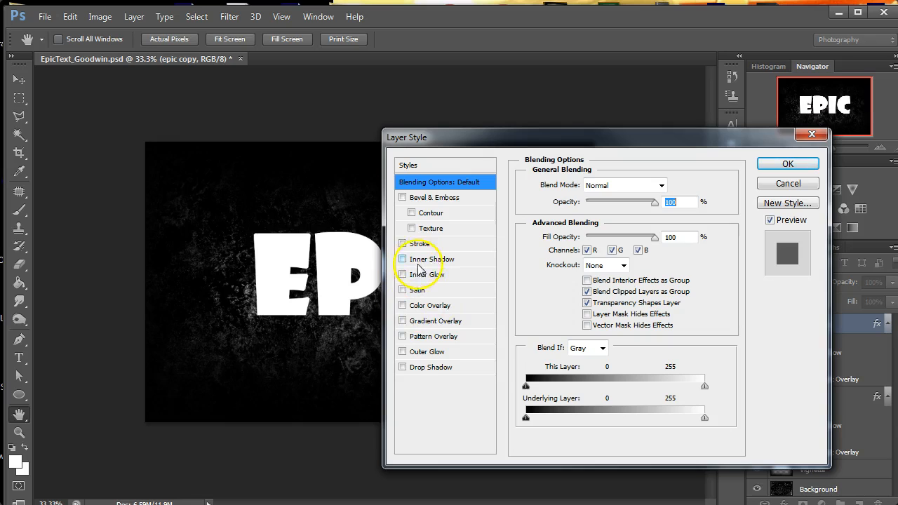
# Enable Stroke on the epic copy layer and lower the layer's fill opacity to 0%, keeping the text in view.
pyautogui.click(419, 244)
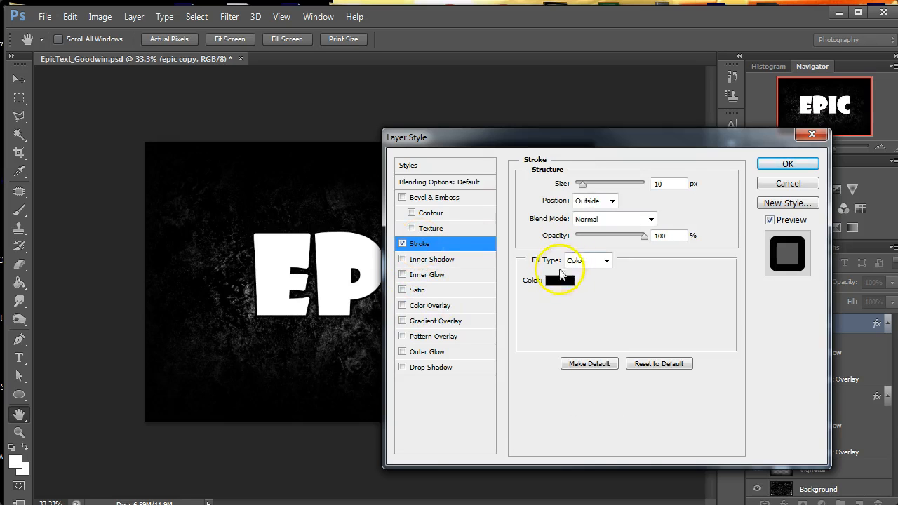
pyautogui.moveTo(718, 140); pyautogui.dragTo(548, 324)
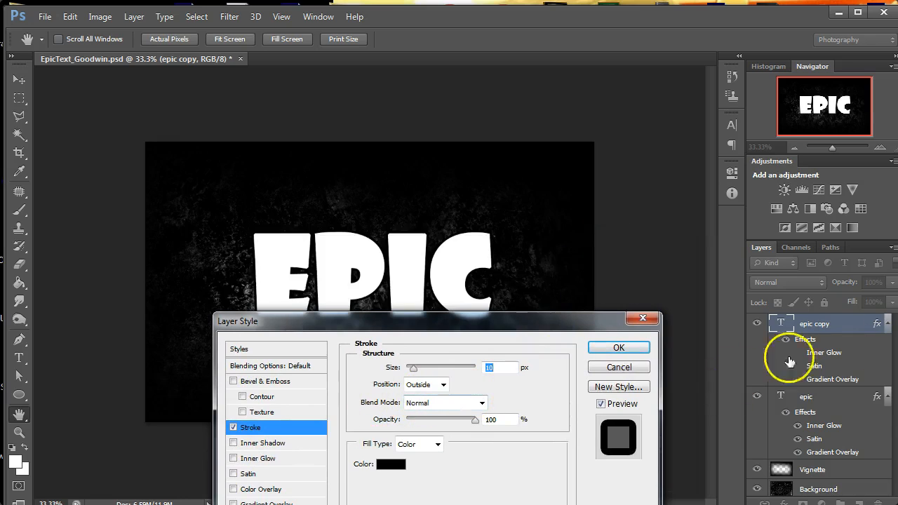
pyautogui.click(256, 365)
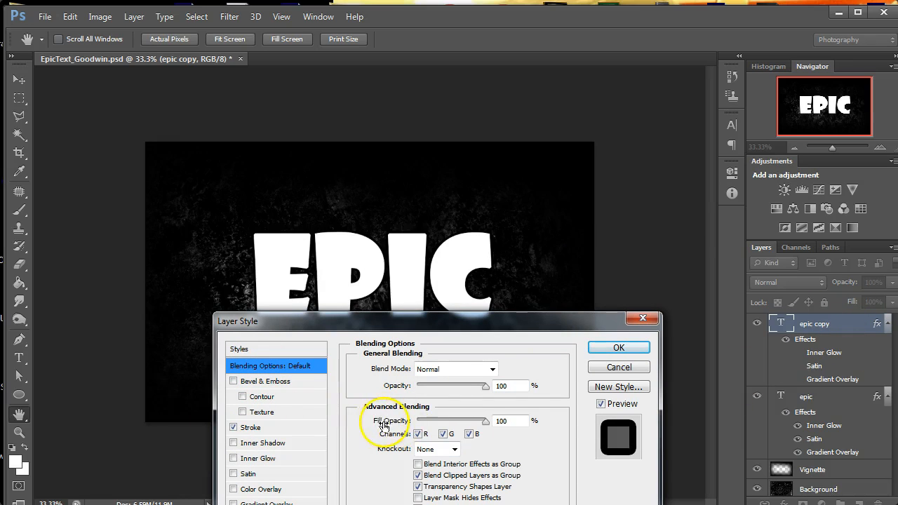
pyautogui.moveTo(486, 427); pyautogui.dragTo(397, 424)
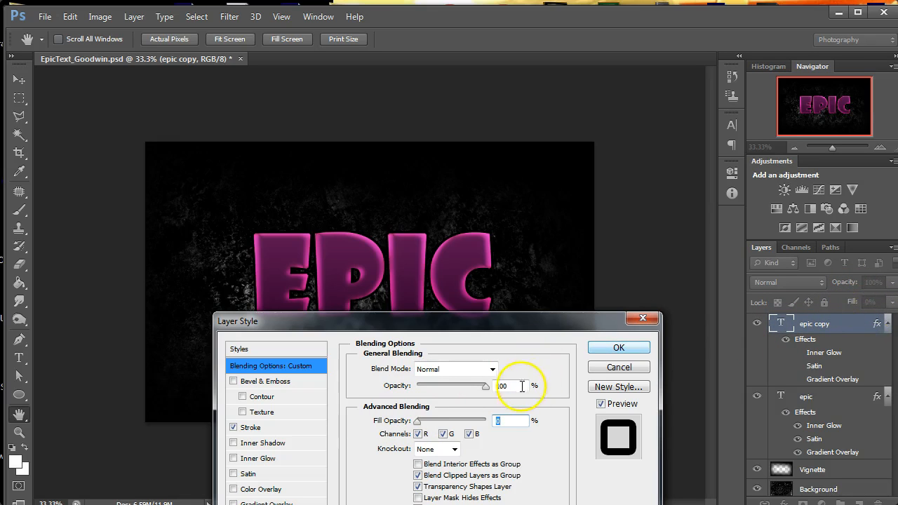
# Change the stroke color of the epic copy layer to white, ffffff.
pyautogui.click(251, 427)
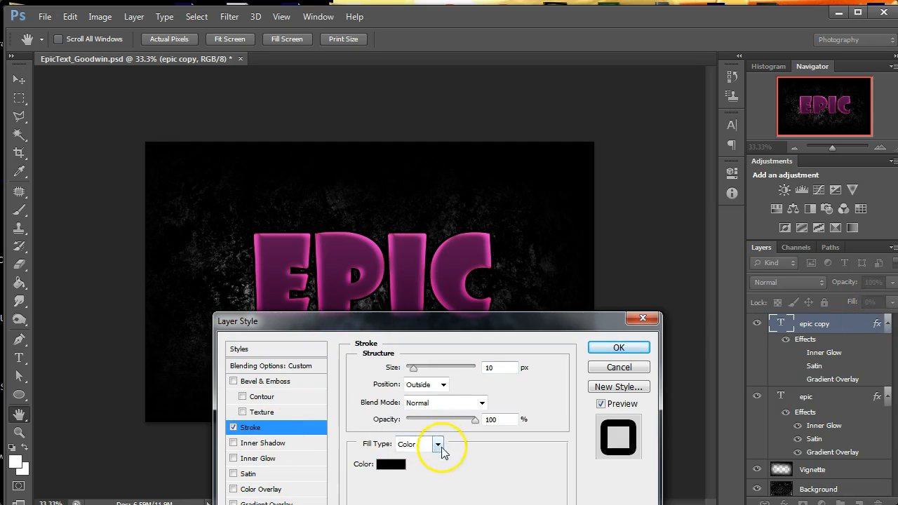
pyautogui.click(390, 464)
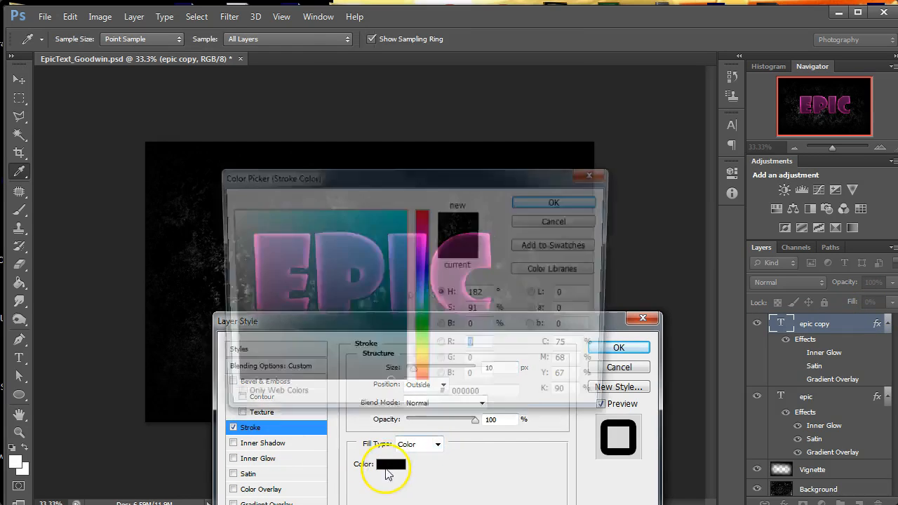
pyautogui.click(330, 255)
pyautogui.moveTo(330, 255); pyautogui.dragTo(228, 168)
pyautogui.moveTo(349, 175); pyautogui.dragTo(581, 164)
pyautogui.moveTo(505, 270); pyautogui.dragTo(444, 184)
pyautogui.click(758, 190)
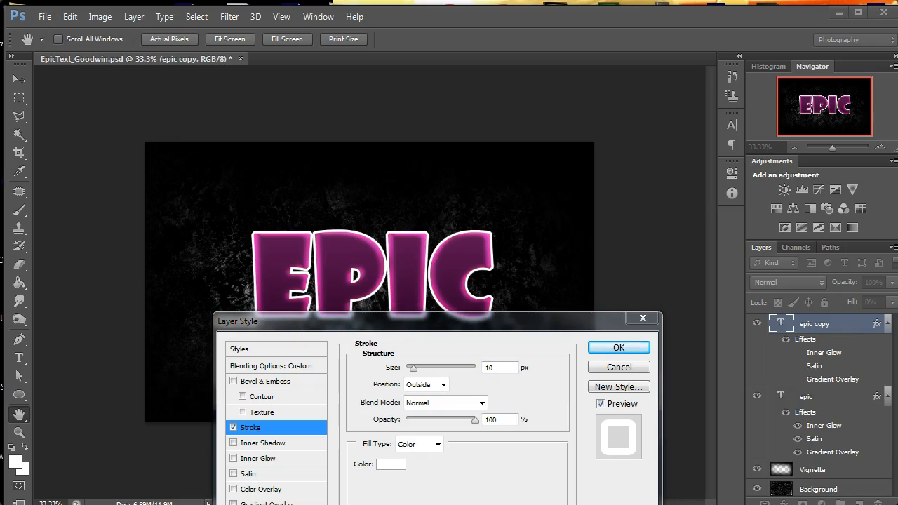
# Set the white stroke's size to 15 px and its position to Inside, checking the letter edges up close.
pyautogui.doubleClick(495, 367)
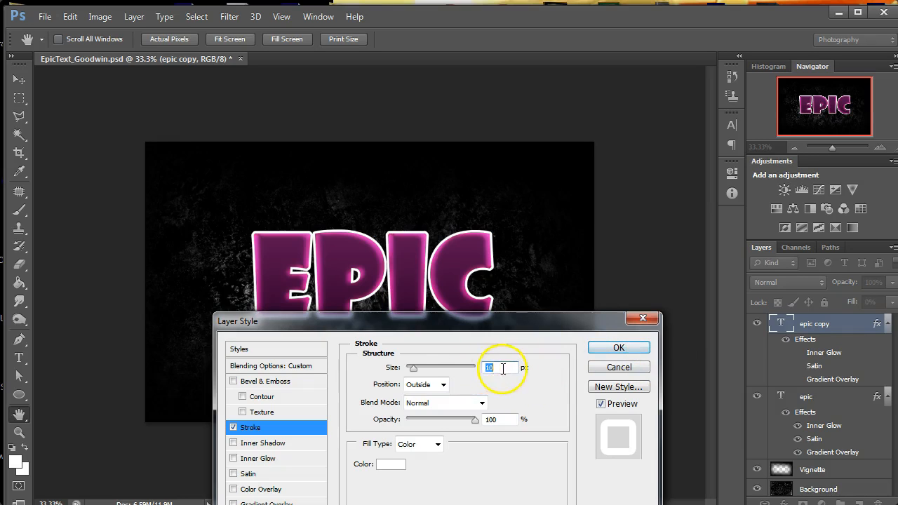
pyautogui.write('15')
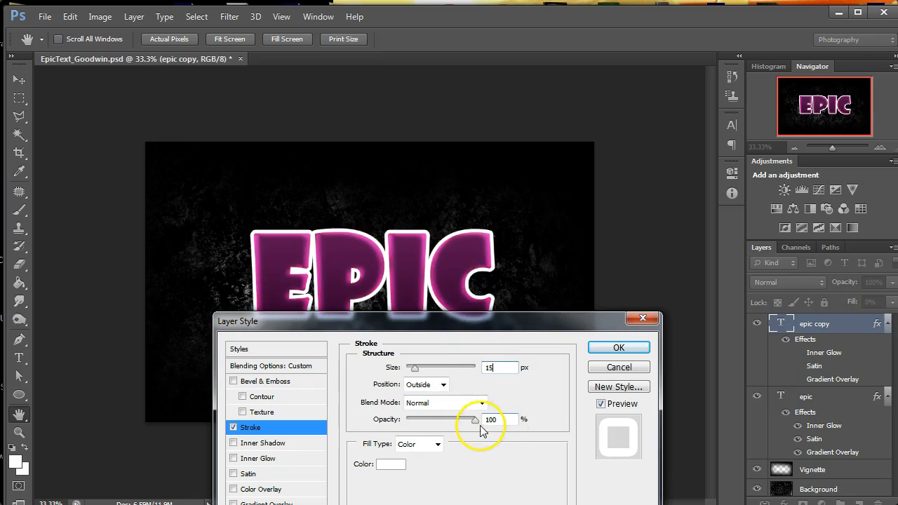
pyautogui.click(435, 384)
pyautogui.click(748, 282)
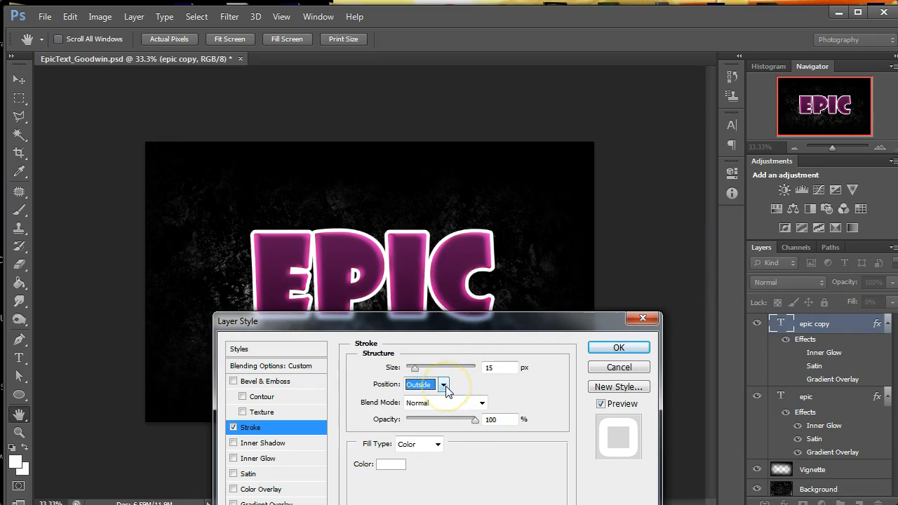
pyautogui.hotkey('ctrl', '+')
pyautogui.hotkey('ctrl', '+')
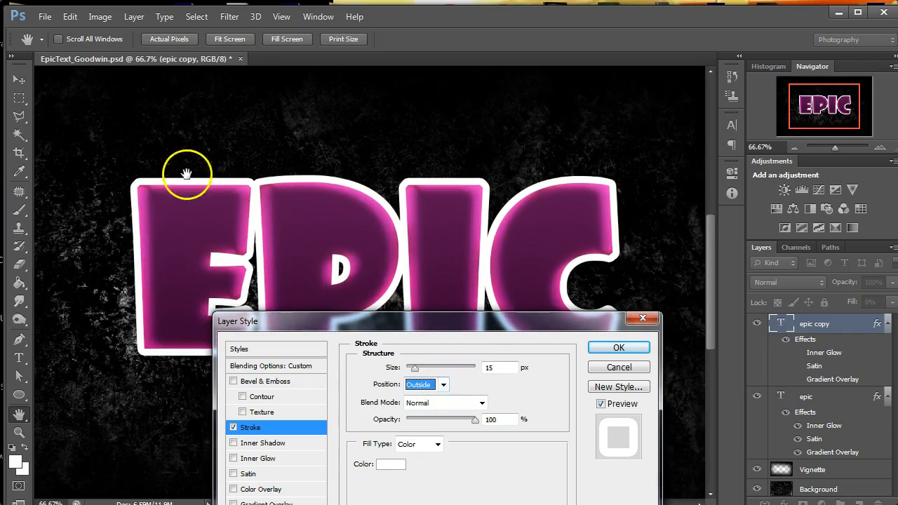
pyautogui.click(444, 387)
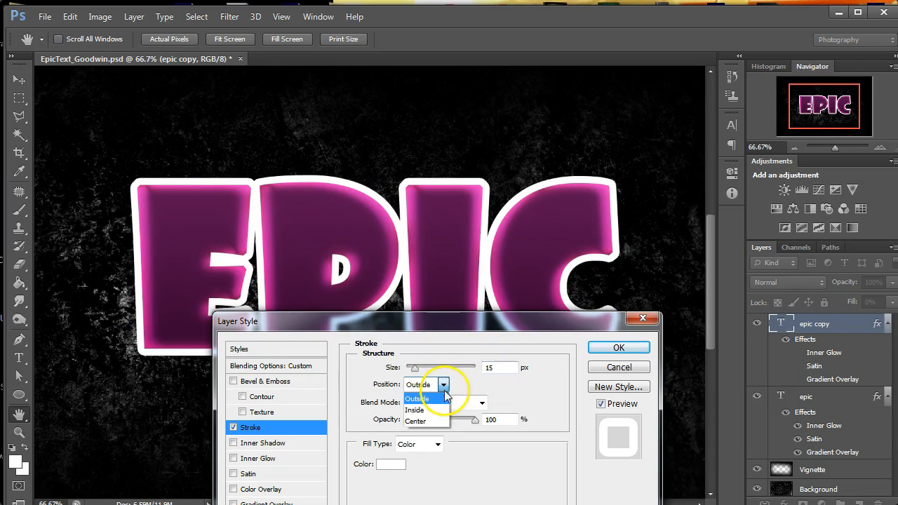
pyautogui.click(421, 410)
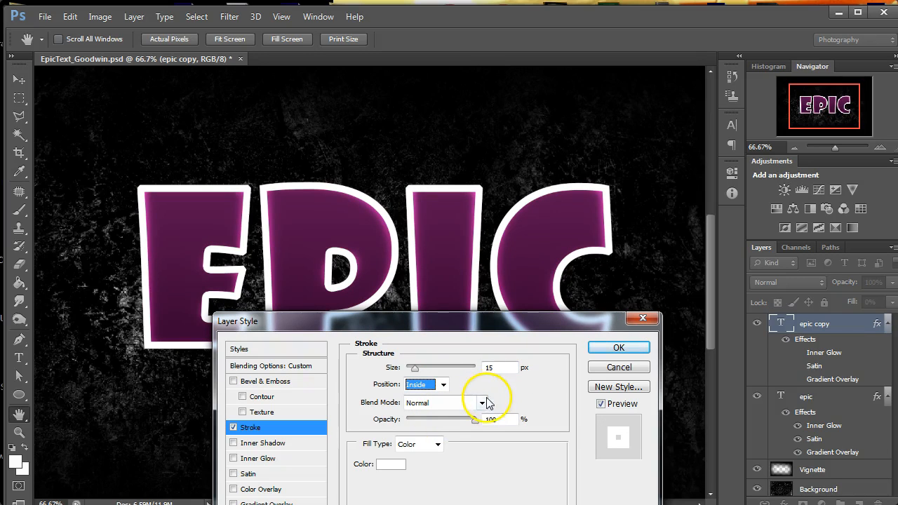
# Check the stroke color, keep it at ffffff and apply the layer style to the epic copy layer.
pyautogui.click(391, 464)
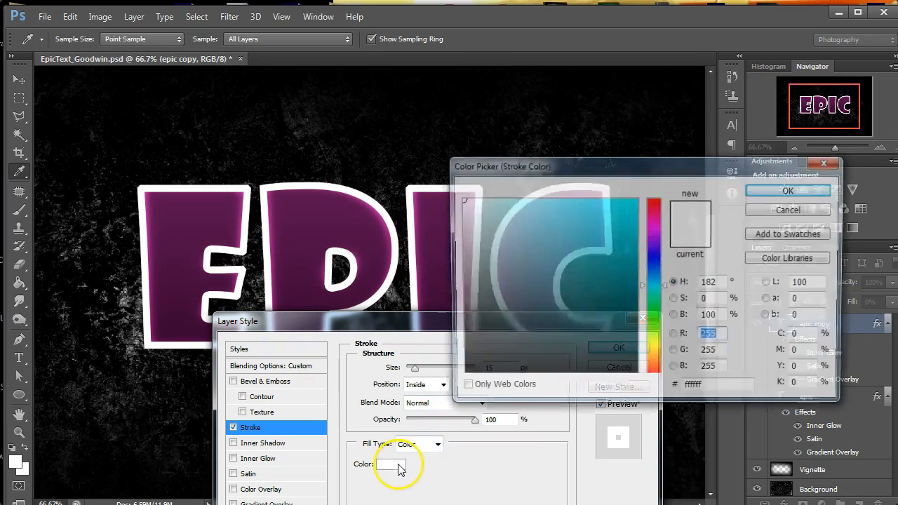
pyautogui.click(790, 189)
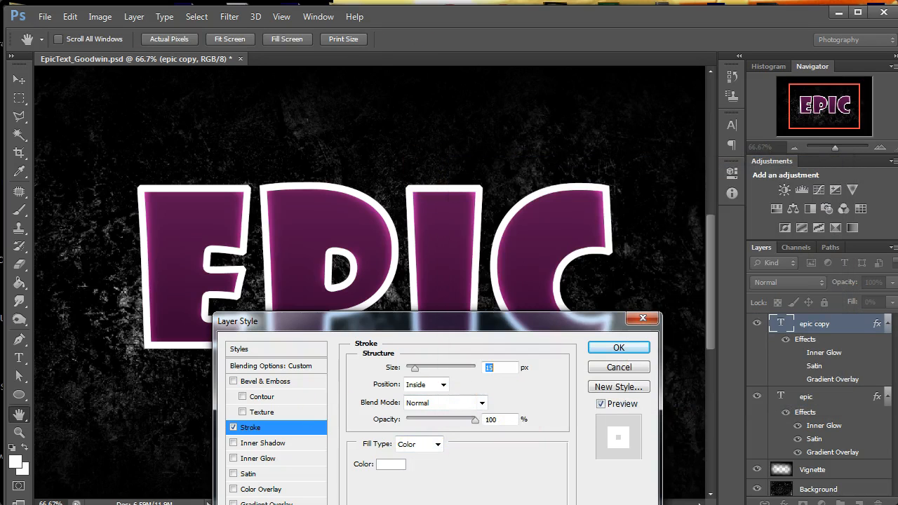
pyautogui.click(628, 349)
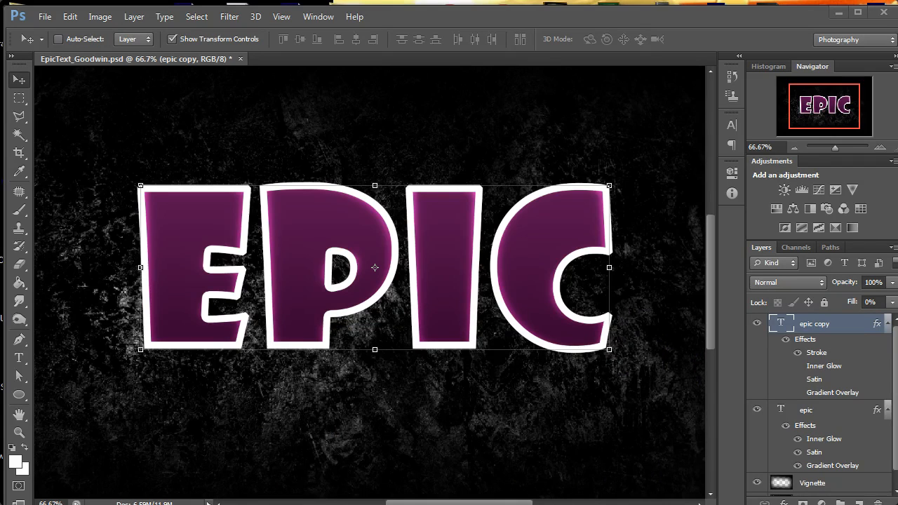
# Collapse the effects lists of both text layers and check the epic copy stroke without the purple fill and on its own.
pyautogui.click(887, 323)
pyautogui.click(882, 344)
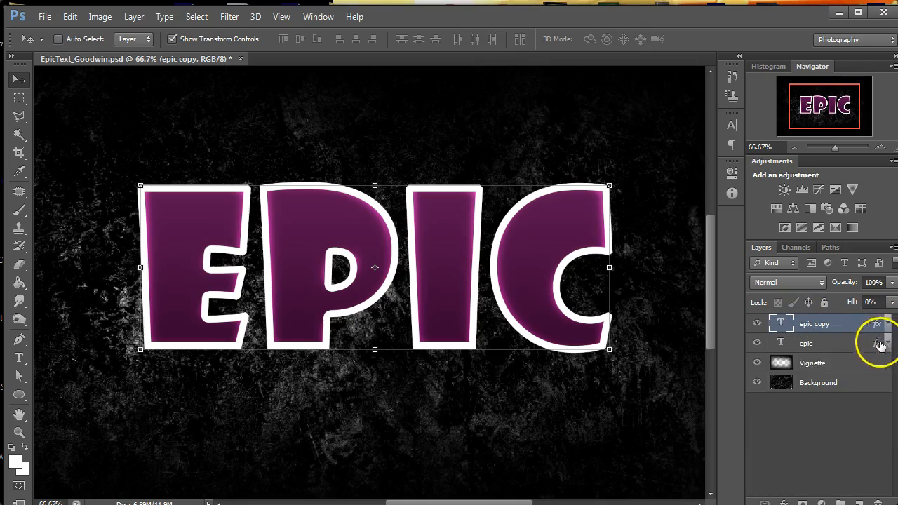
pyautogui.click(757, 342)
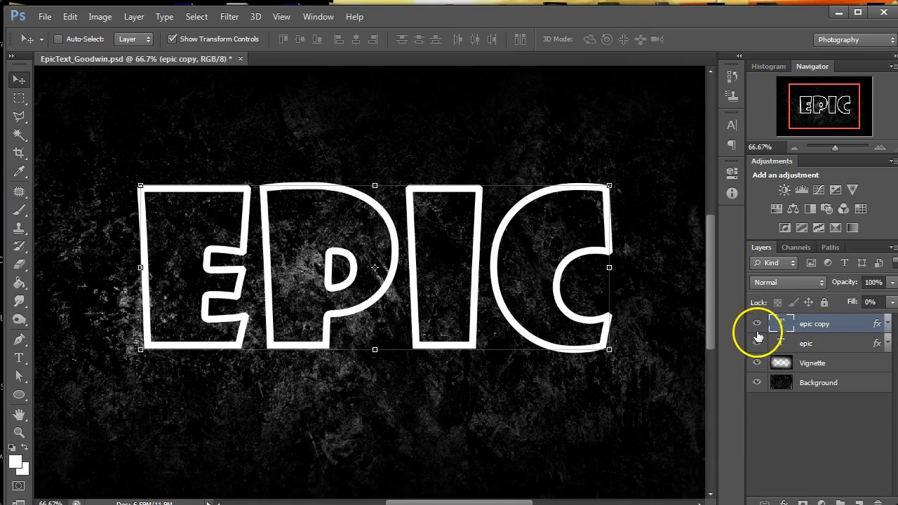
pyautogui.click(757, 343)
pyautogui.keyDown('alt'); pyautogui.click(756, 324); pyautogui.keyUp('alt')
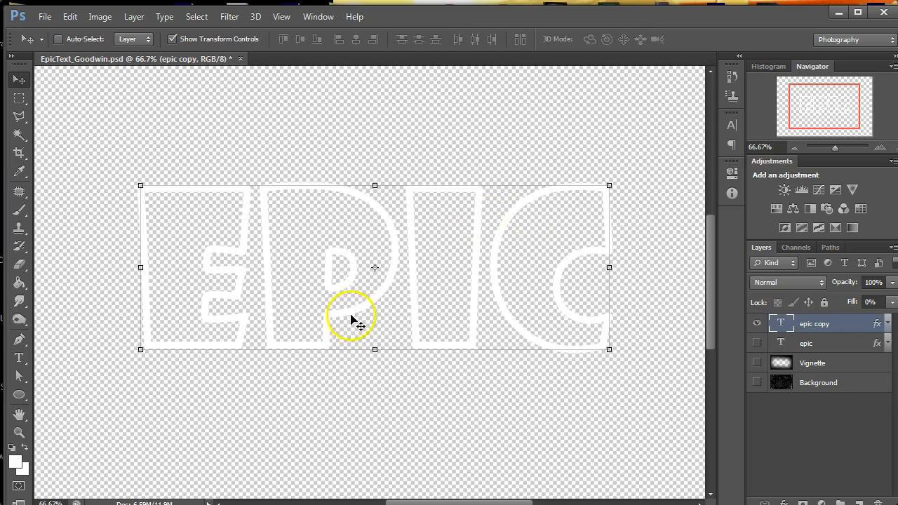
pyautogui.keyDown('alt'); pyautogui.click(756, 324); pyautogui.keyUp('alt')
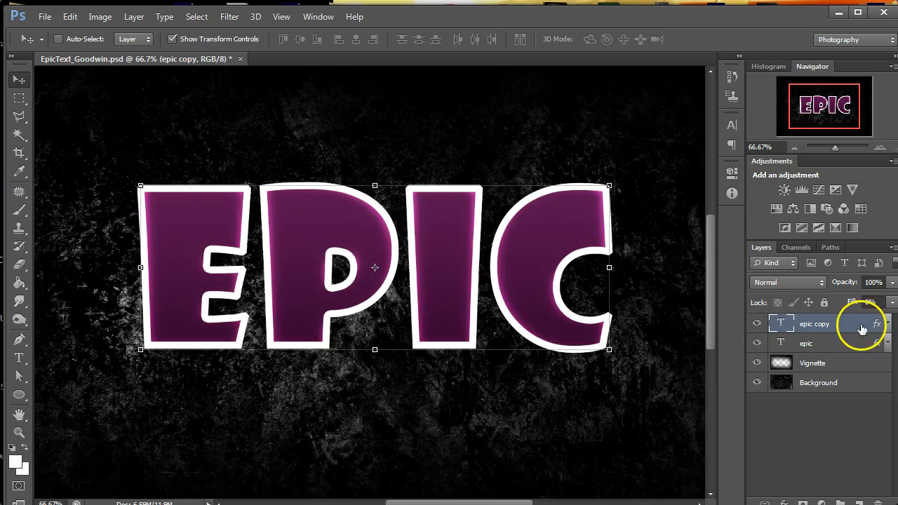
pyautogui.doubleClick(857, 328)
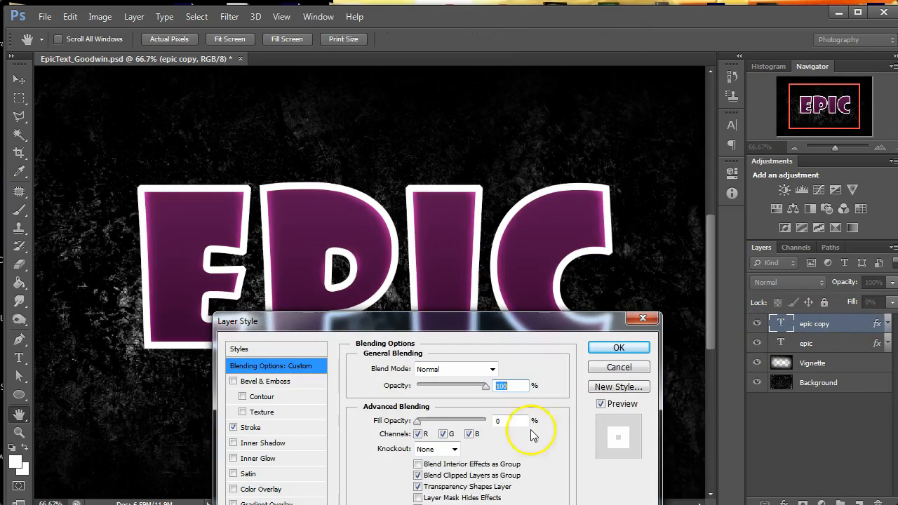
pyautogui.click(261, 418)
pyautogui.click(439, 435)
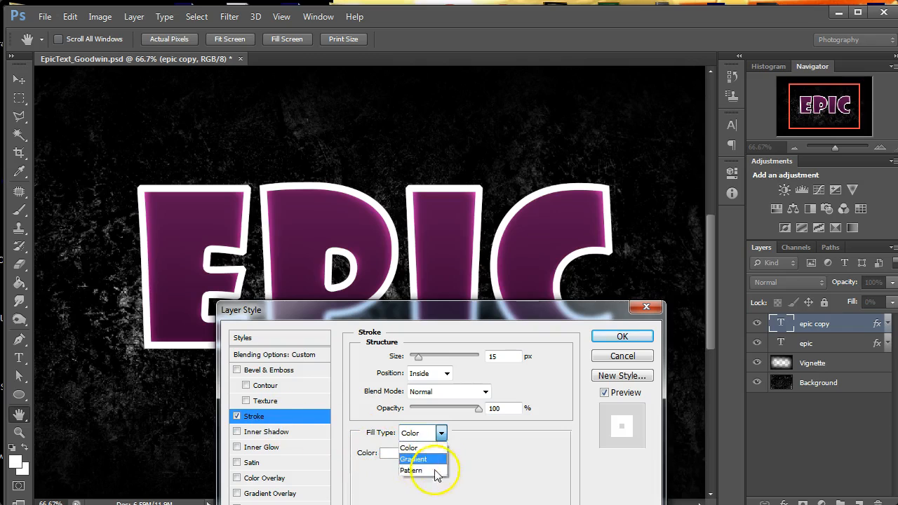
pyautogui.click(674, 356)
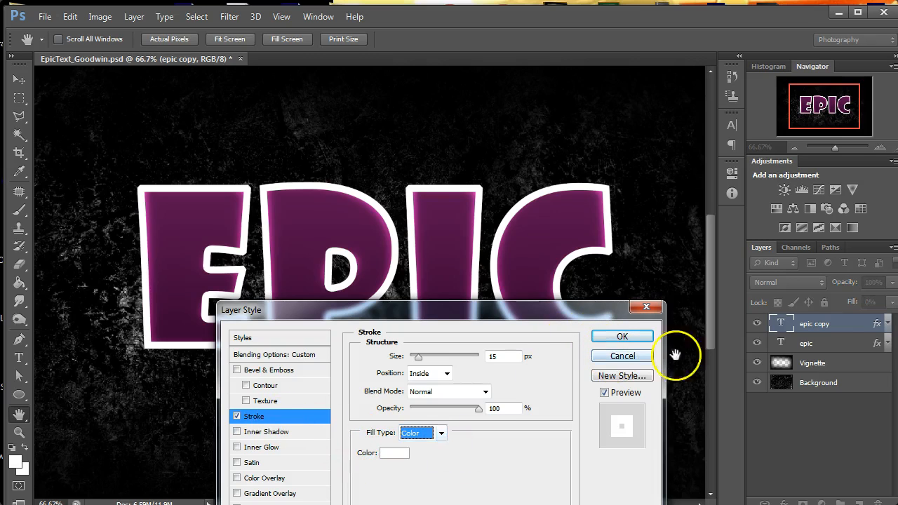
pyautogui.click(622, 358)
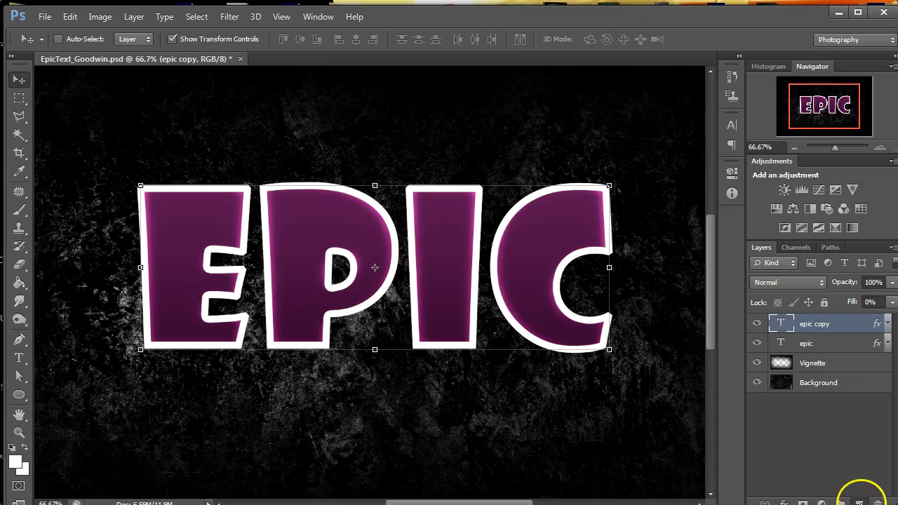
# Add a new empty layer above epic copy and merge the two layers to flatten the stroke into pixels.
pyautogui.click(859, 502)
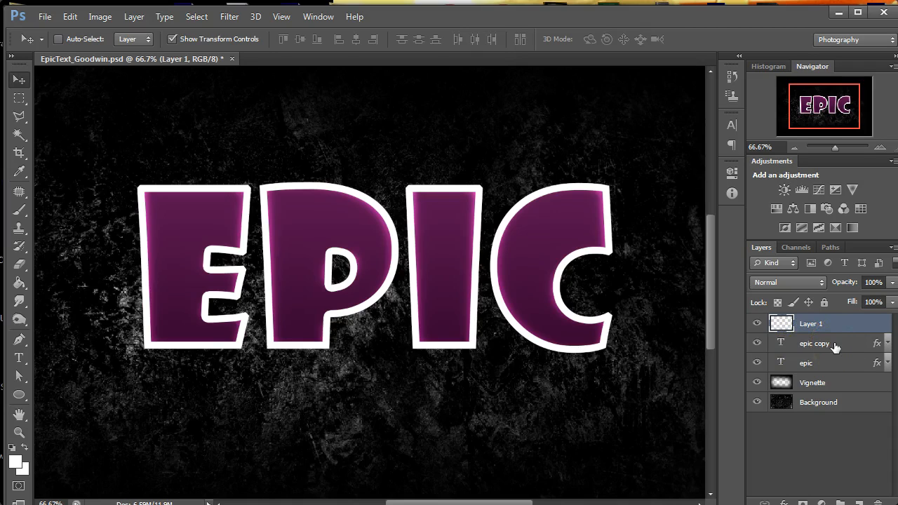
pyautogui.keyDown('shift'); pyautogui.click(837, 345); pyautogui.keyUp('shift')
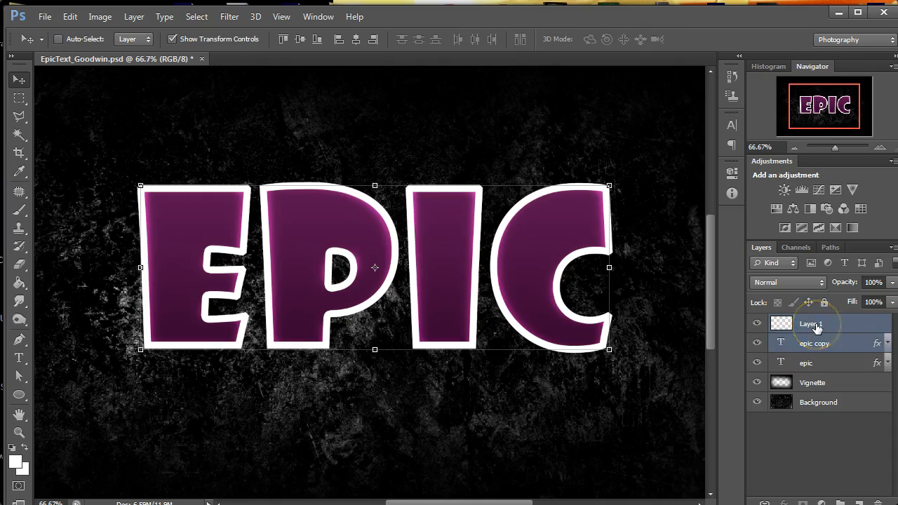
pyautogui.rightClick(845, 326)
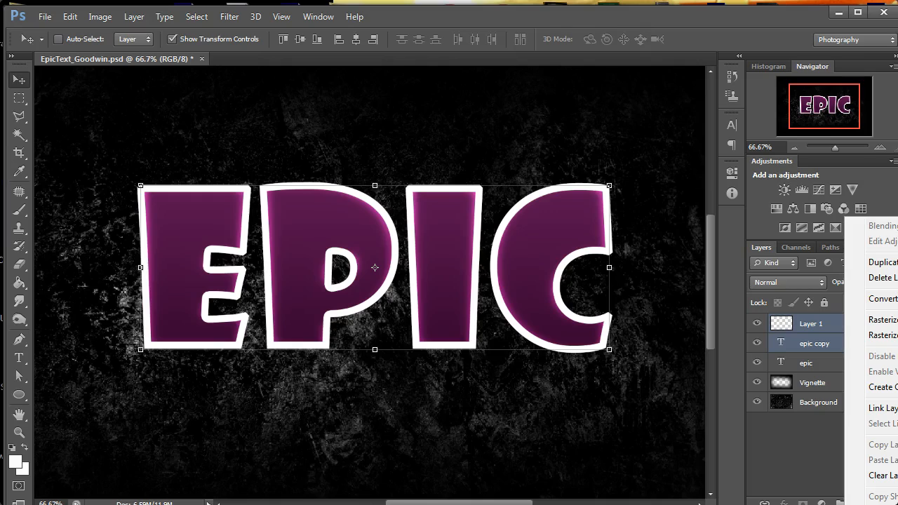
pyautogui.hotkey('ctrl', 'e')
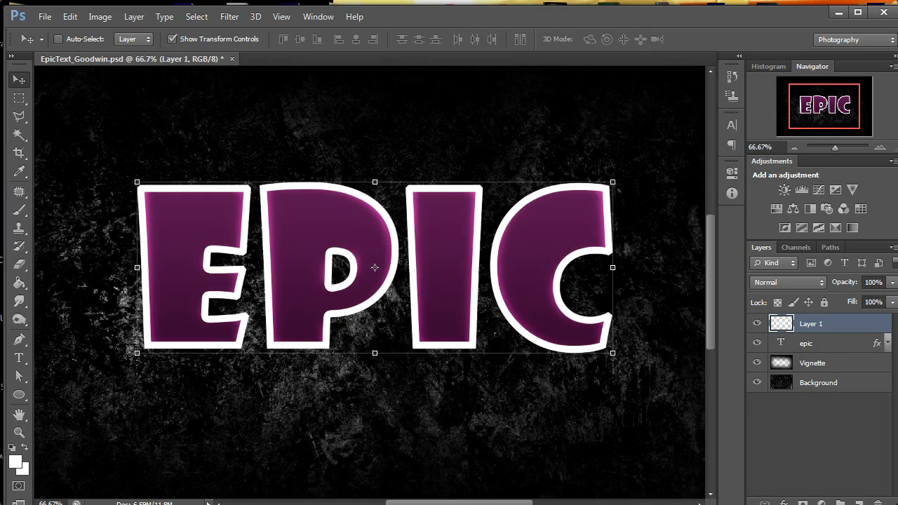
# Rename the merged stroke layer as epic stroke 15px and keep it as the active layer.
pyautogui.doubleClick(817, 324)
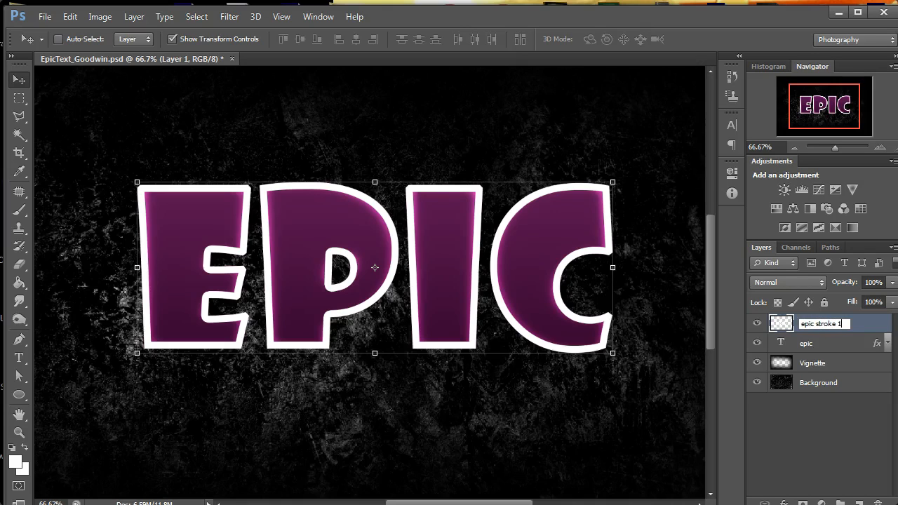
pyautogui.click(823, 343)
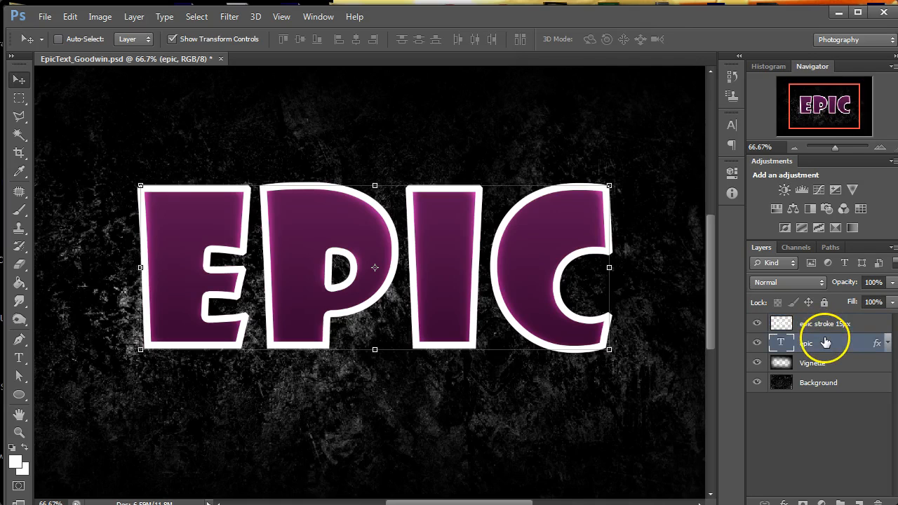
pyautogui.click(824, 323)
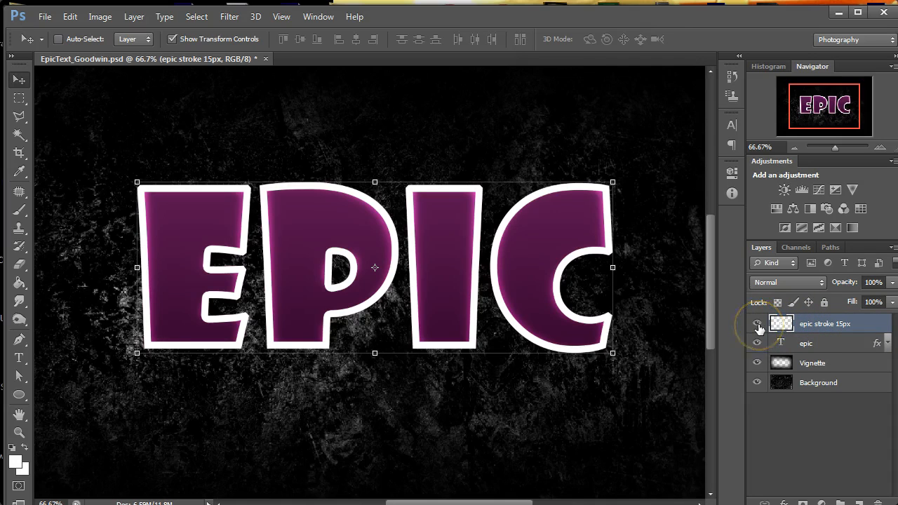
# Examine the epic stroke 15px layer in isolation, including its outline as a selection, and restore the selection and layer visibility.
pyautogui.keyDown('alt'); pyautogui.click(757, 325); pyautogui.keyUp('alt')
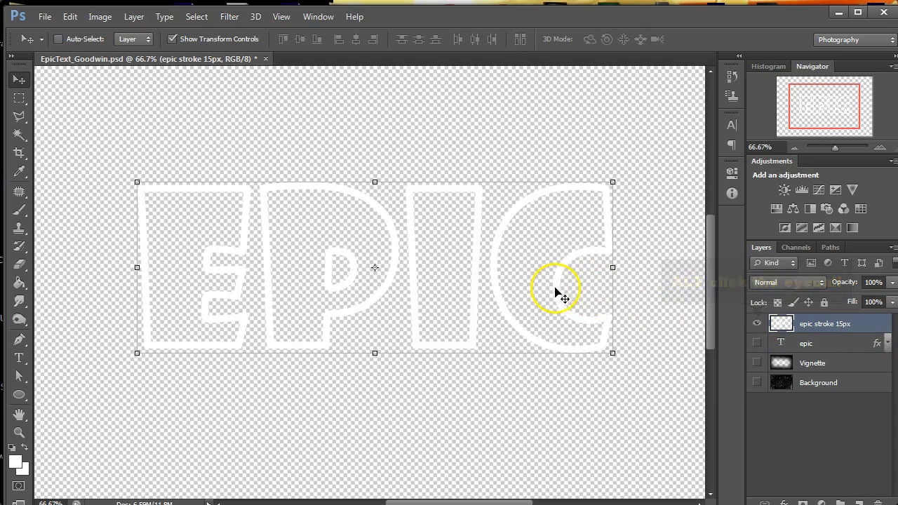
pyautogui.keyDown('ctrl'); pyautogui.click(781, 324); pyautogui.keyUp('ctrl')
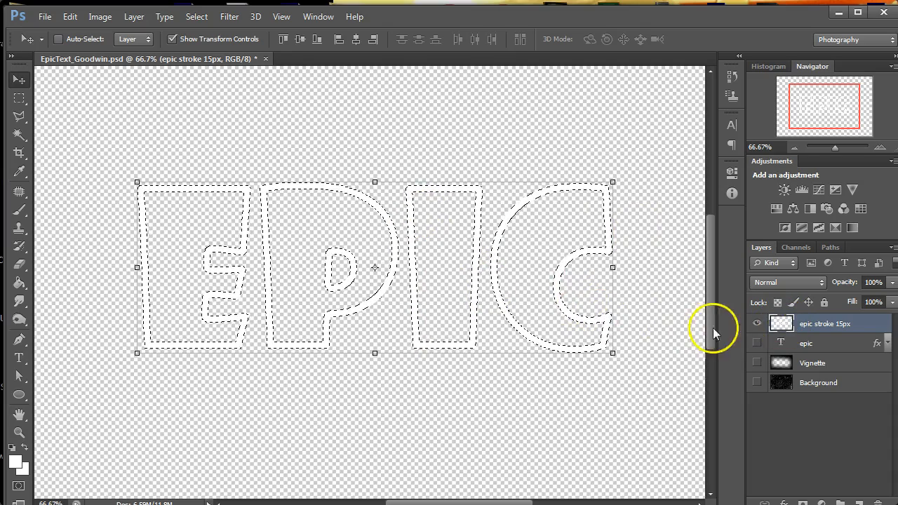
pyautogui.hotkey('ctrl', 'd')
pyautogui.moveTo(761, 343); pyautogui.dragTo(757, 383)
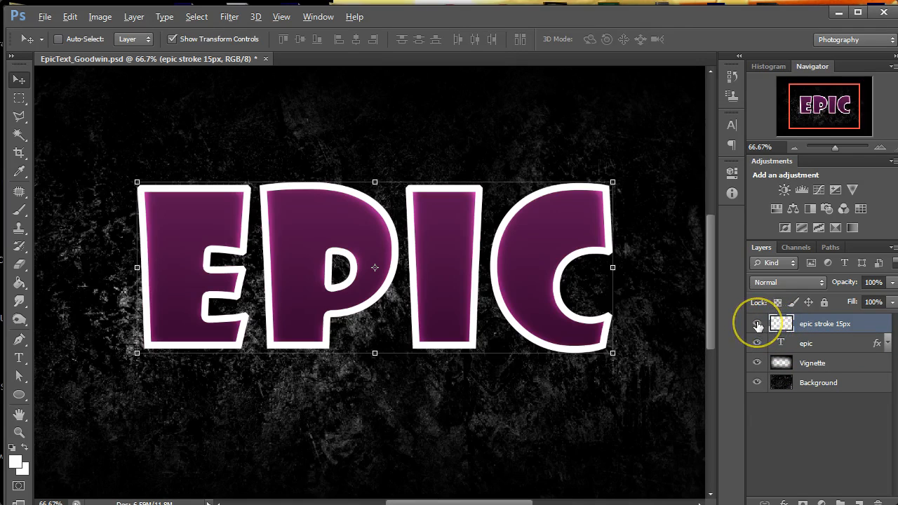
pyautogui.keyDown('alt'); pyautogui.click(756, 324); pyautogui.keyUp('alt')
pyautogui.keyDown('alt'); pyautogui.click(757, 324); pyautogui.keyUp('alt')
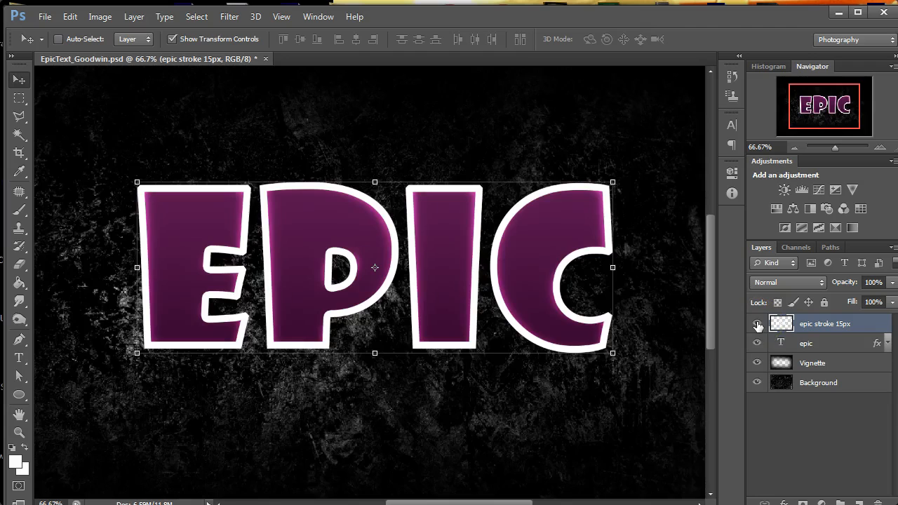
pyautogui.keyDown('alt'); pyautogui.click(757, 324); pyautogui.keyUp('alt')
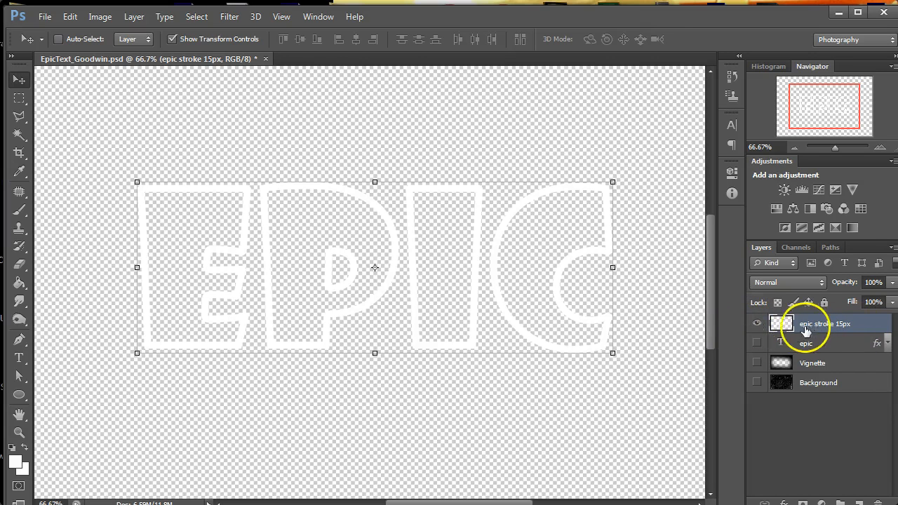
pyautogui.keyDown('alt'); pyautogui.click(756, 324); pyautogui.keyUp('alt')
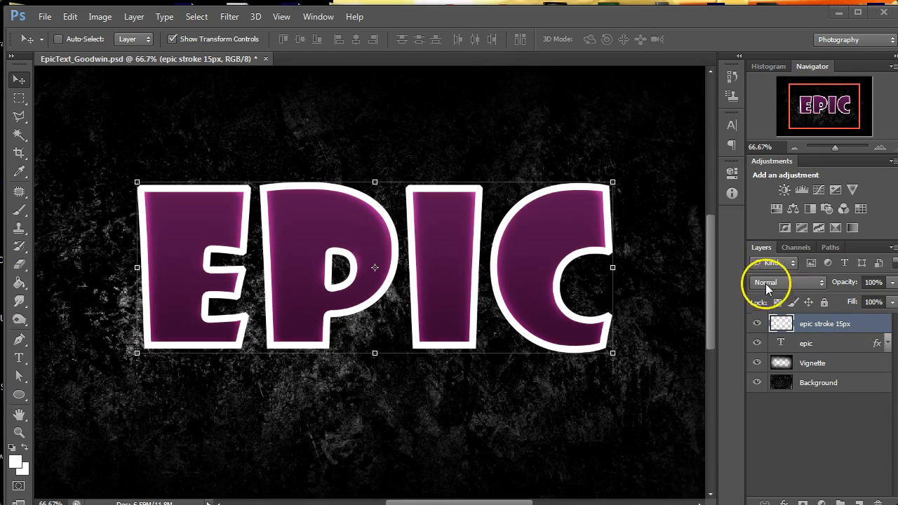
# Enable Gradient Overlay in the layer style of the epic stroke 15px layer, keeping the lettering in view.
pyautogui.doubleClick(870, 327)
pyautogui.moveTo(469, 314); pyautogui.dragTo(876, 145)
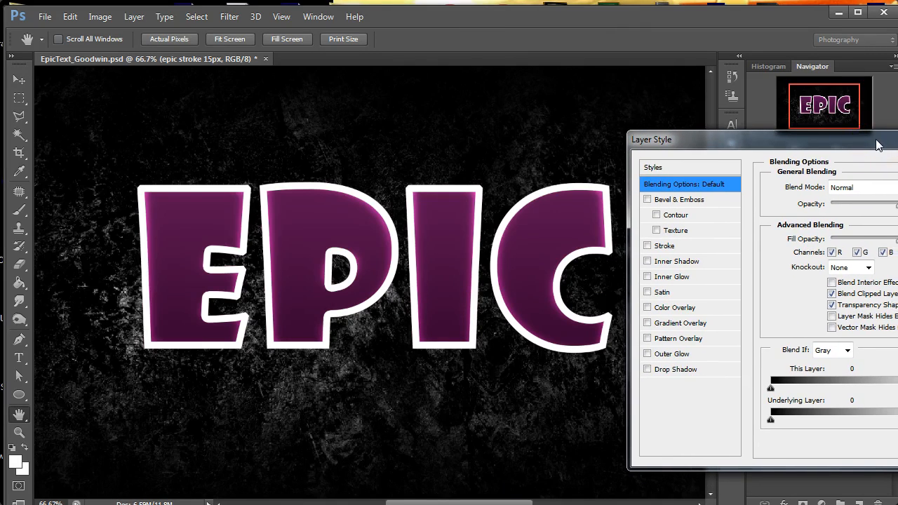
pyautogui.click(689, 323)
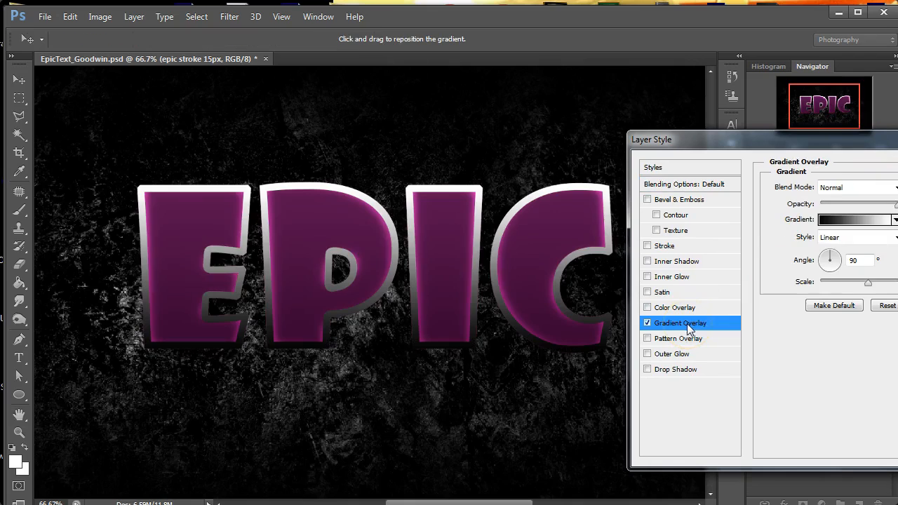
# Replace the gradient presets with the Metals set without saving the current ones, and apply the Silver gradient to the overlay.
pyautogui.click(846, 225)
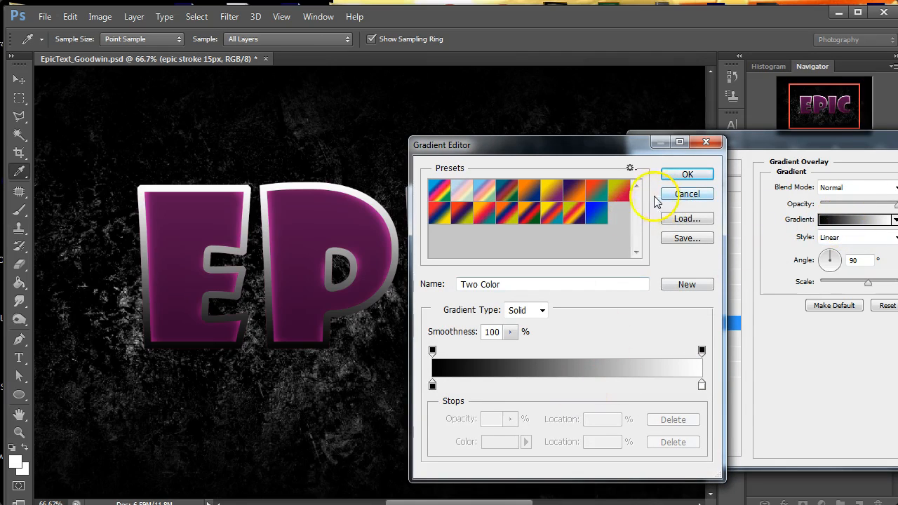
pyautogui.click(630, 169)
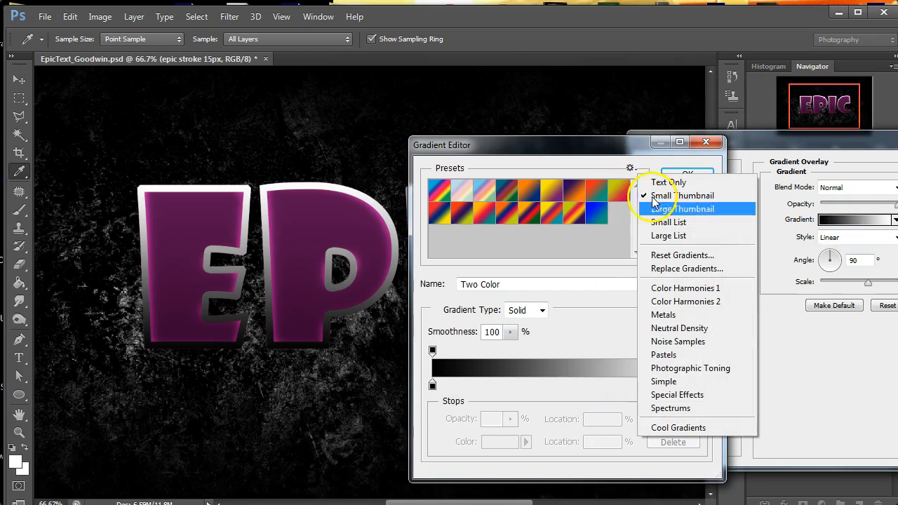
pyautogui.click(683, 322)
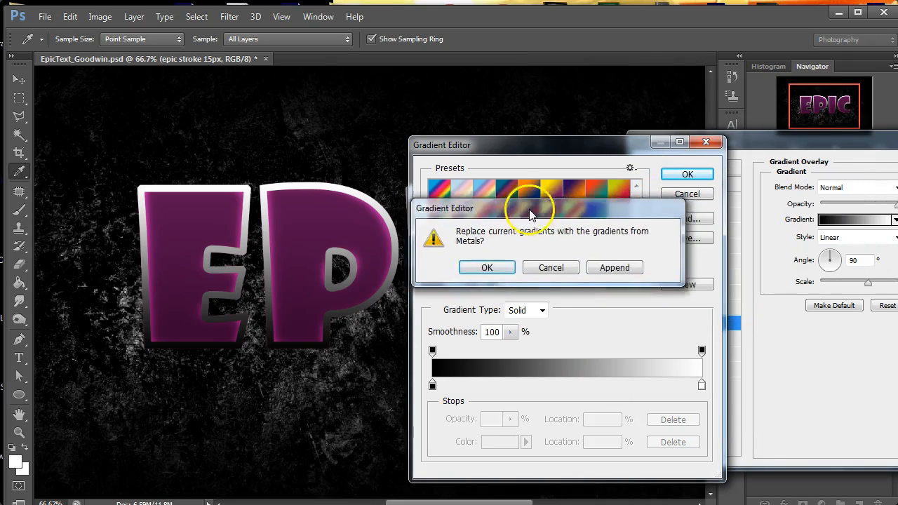
pyautogui.click(479, 245)
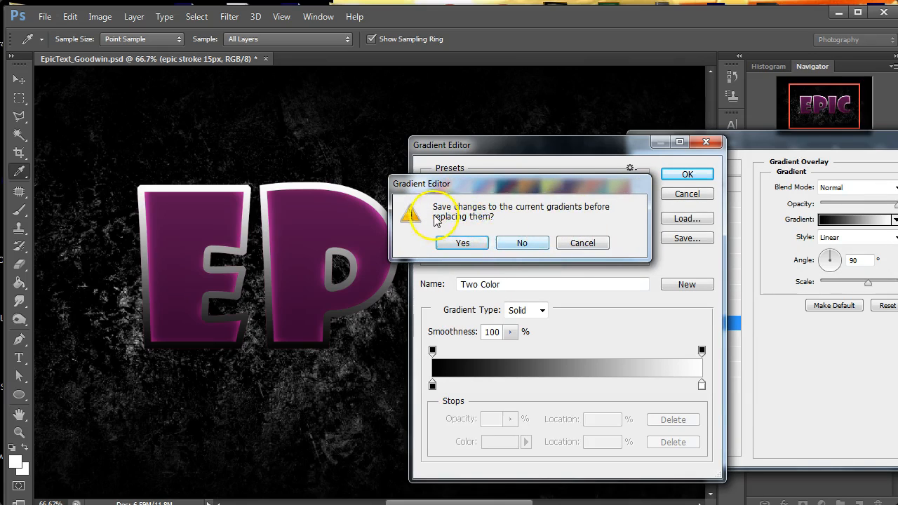
pyautogui.click(522, 242)
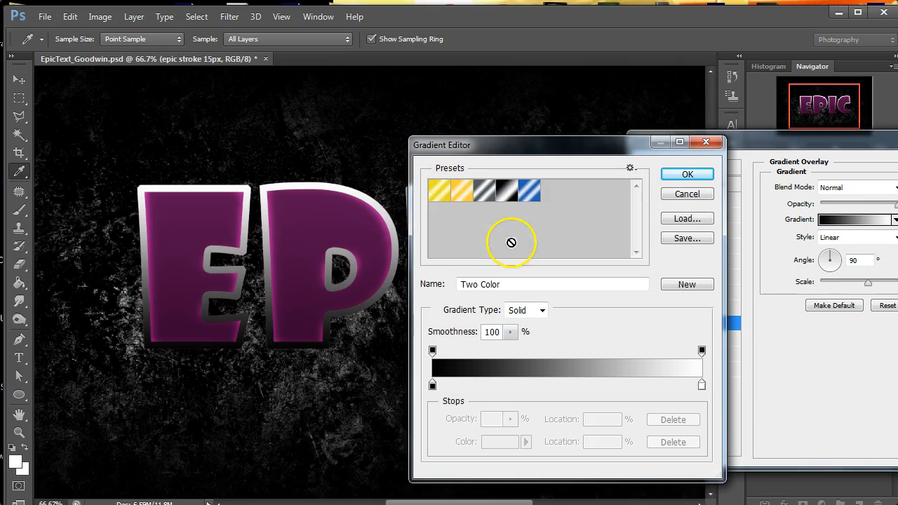
pyautogui.click(486, 198)
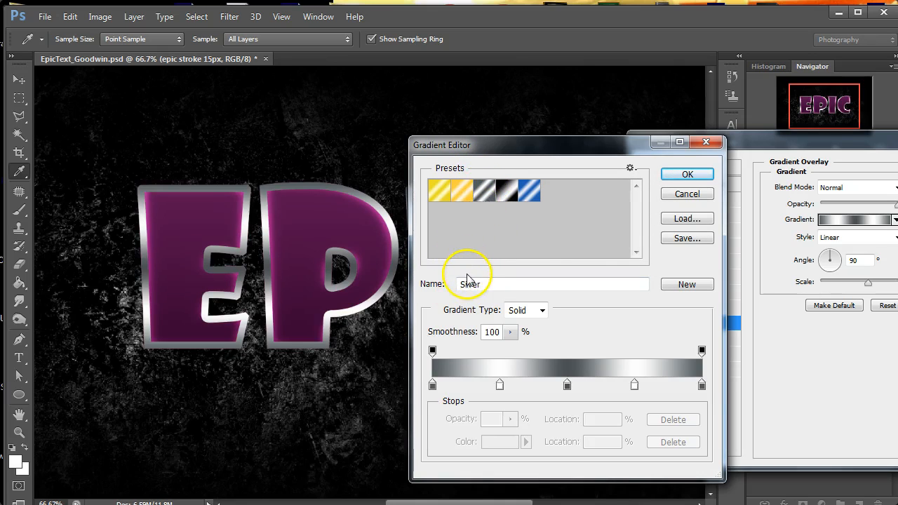
pyautogui.click(683, 176)
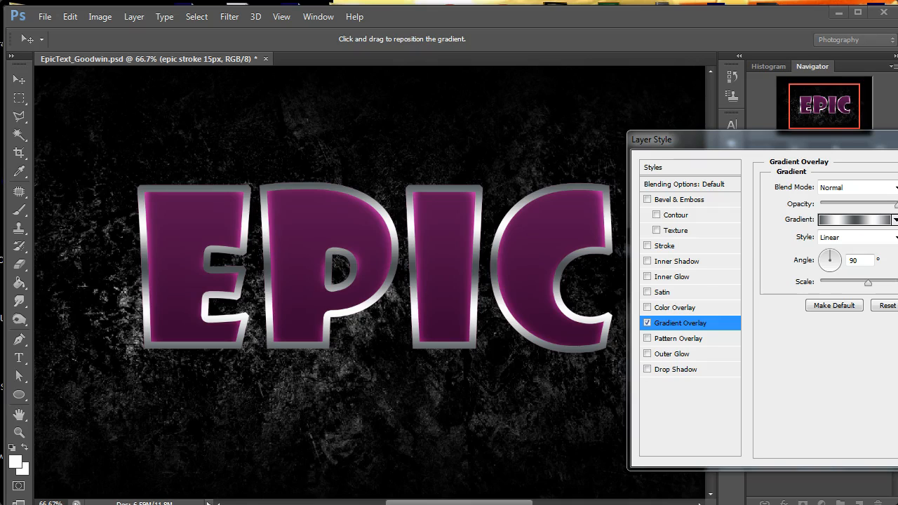
# Add a 2 px Stroke positioned outside to the layer style of the epic stroke 15px layer.
pyautogui.click(652, 246)
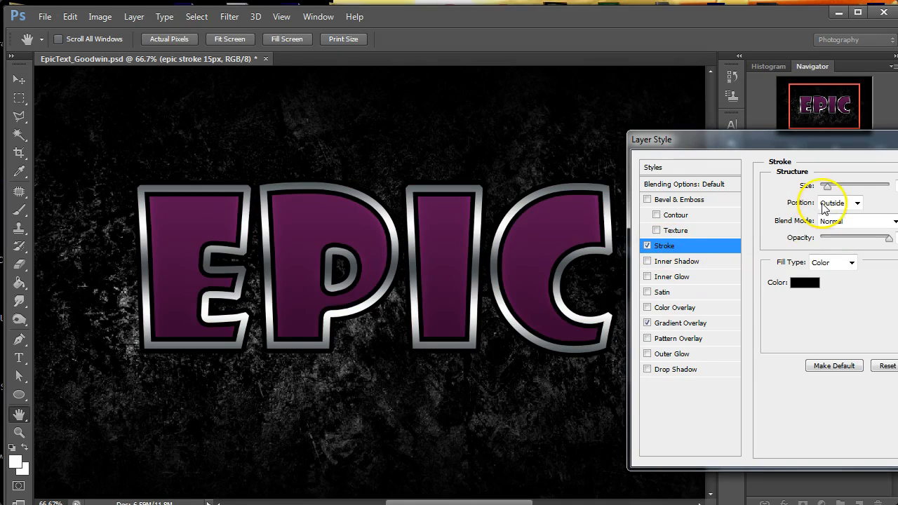
pyautogui.moveTo(861, 147); pyautogui.dragTo(780, 154)
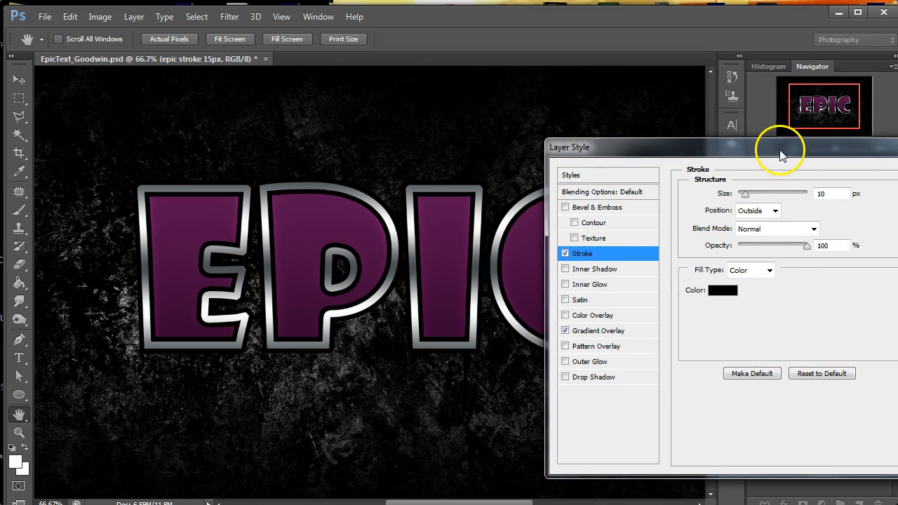
pyautogui.doubleClick(819, 194)
pyautogui.write('2')
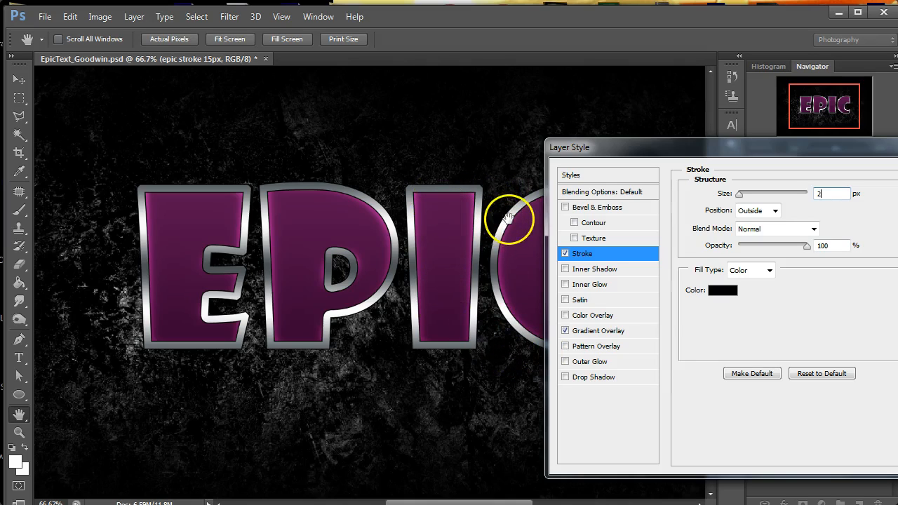
pyautogui.click(754, 211)
pyautogui.click(751, 211)
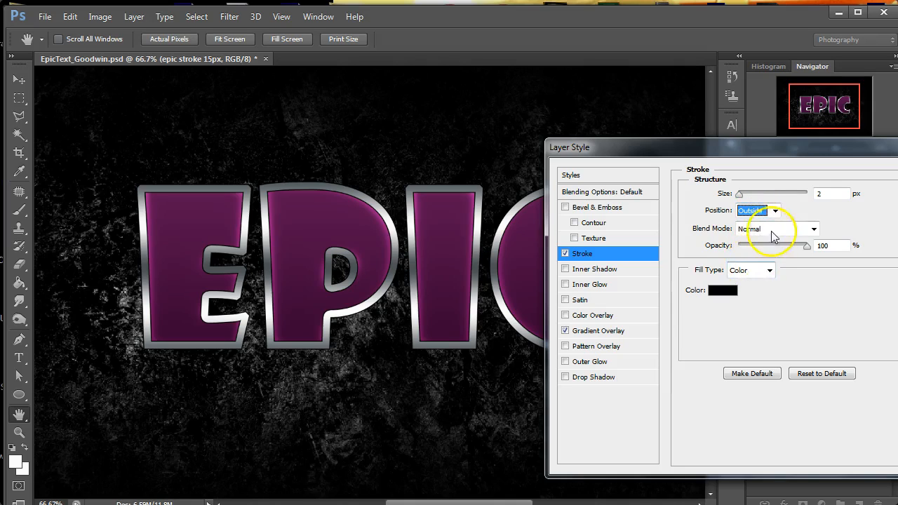
# Change the stroke's fill type to Gradient and apply the Steel Bar preset.
pyautogui.click(764, 271)
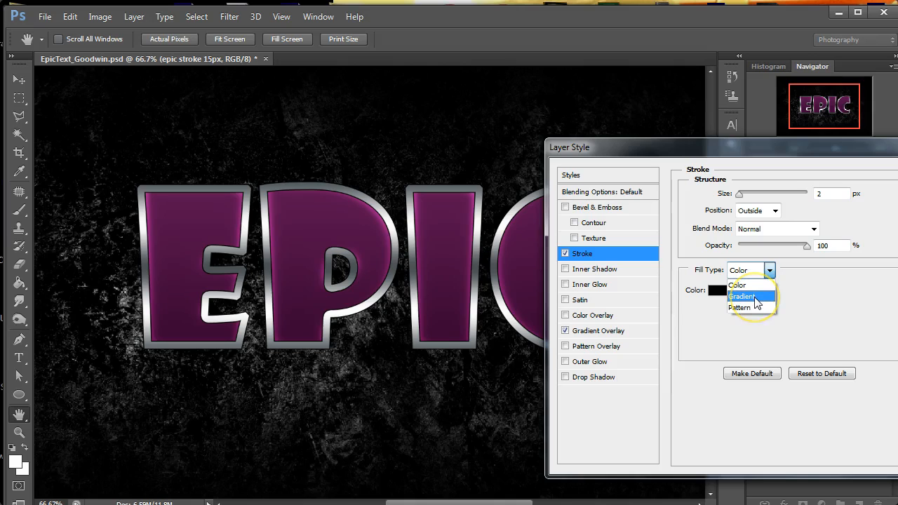
pyautogui.click(741, 296)
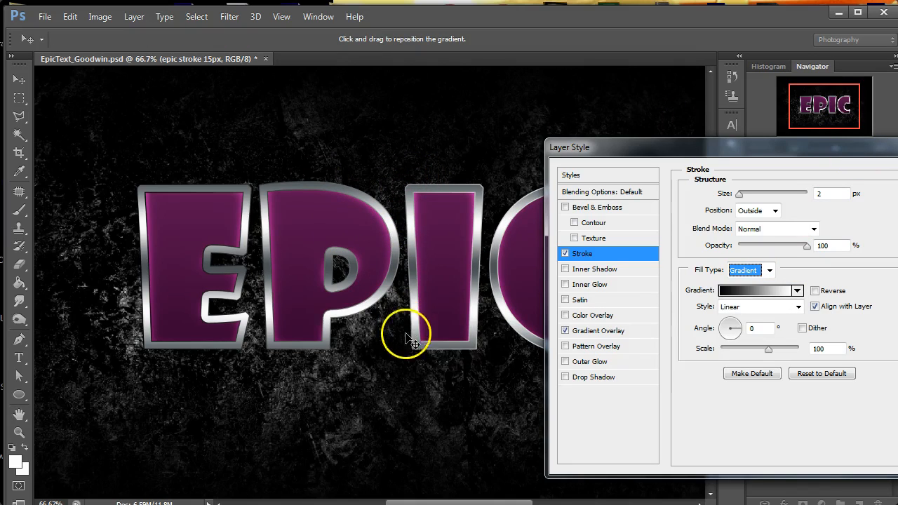
pyautogui.click(740, 292)
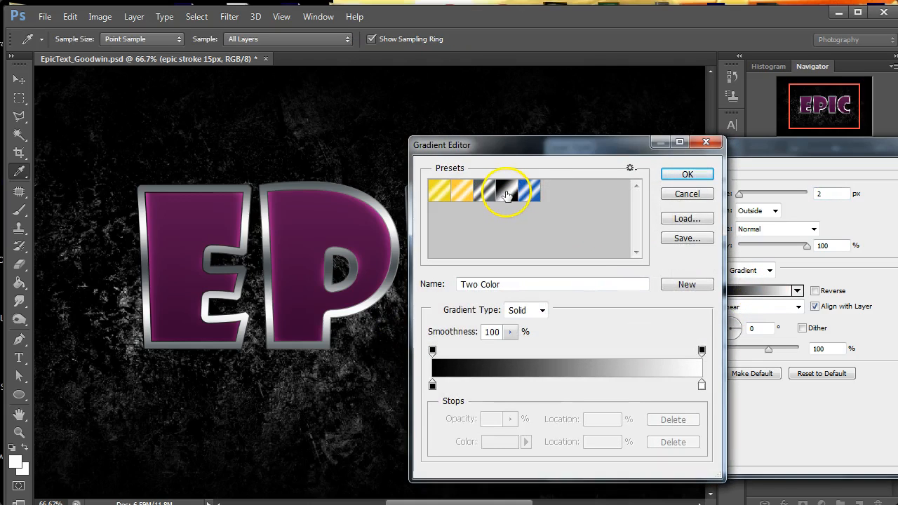
pyautogui.click(503, 197)
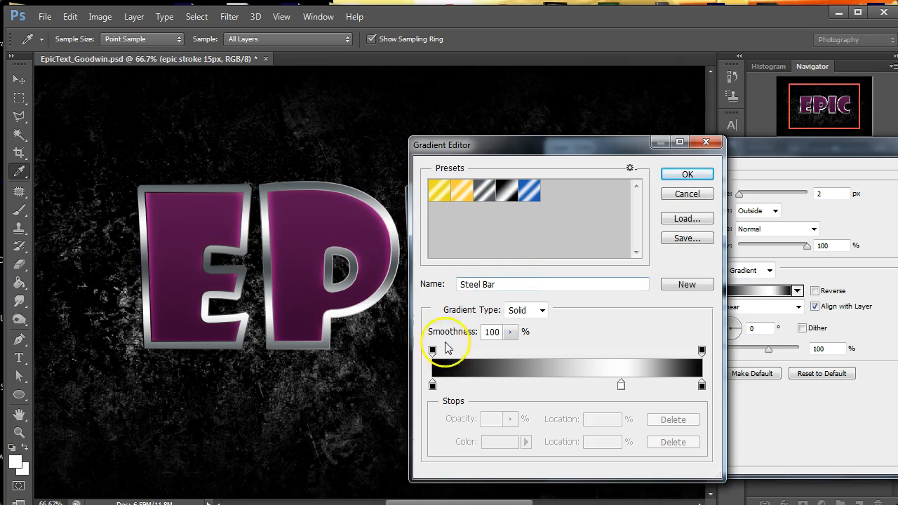
pyautogui.click(685, 178)
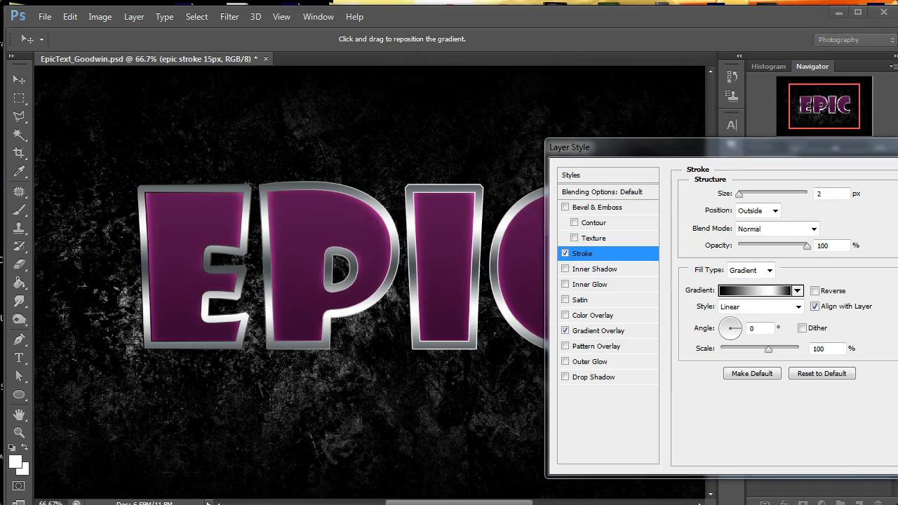
# Enable Drop Shadow on the outline layer with a distance of 6 px and a size of 8 px.
pyautogui.click(614, 378)
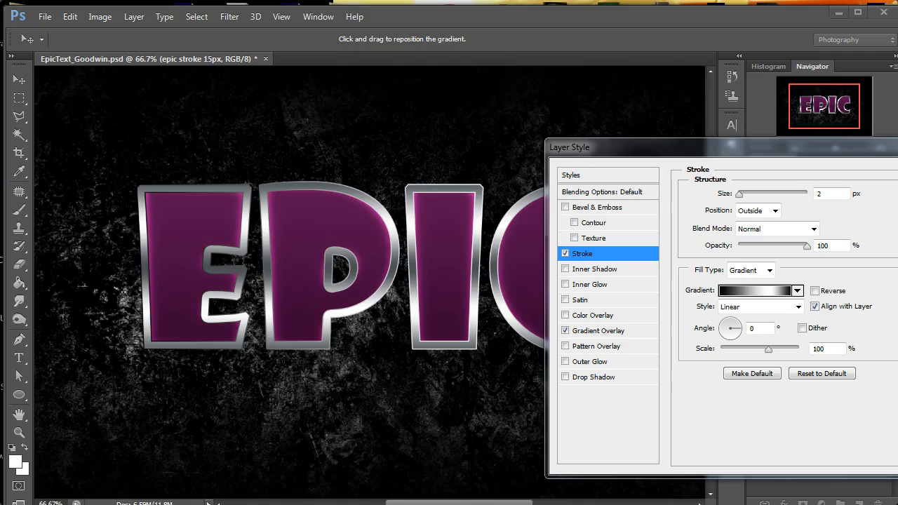
pyautogui.click(591, 386)
pyautogui.click(565, 377)
pyautogui.click(579, 379)
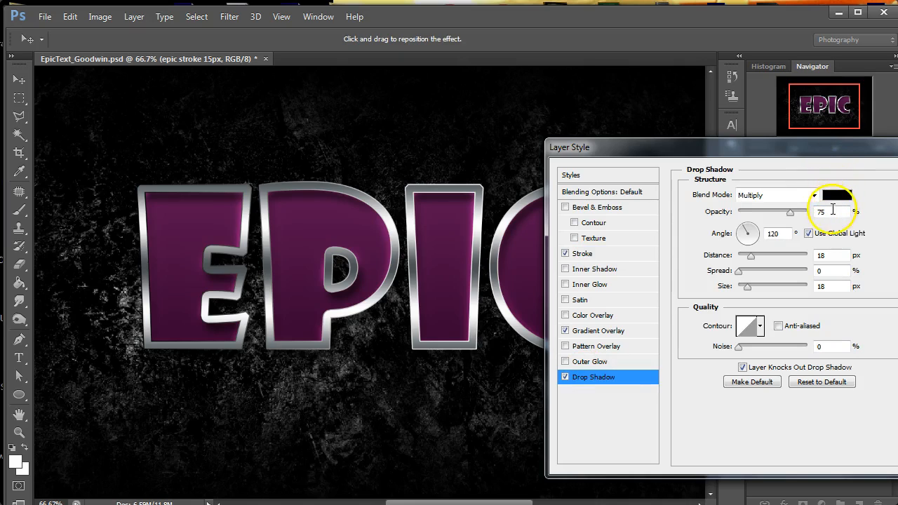
pyautogui.doubleClick(828, 255)
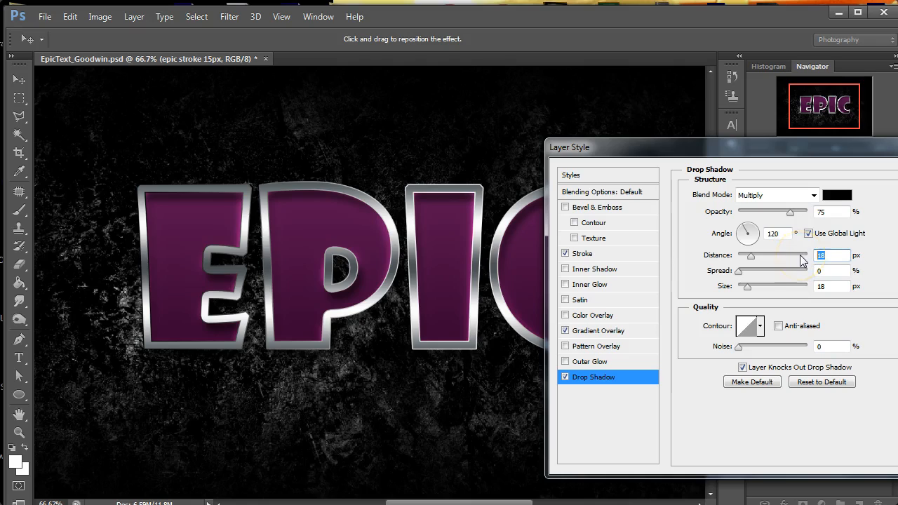
pyautogui.write('6')
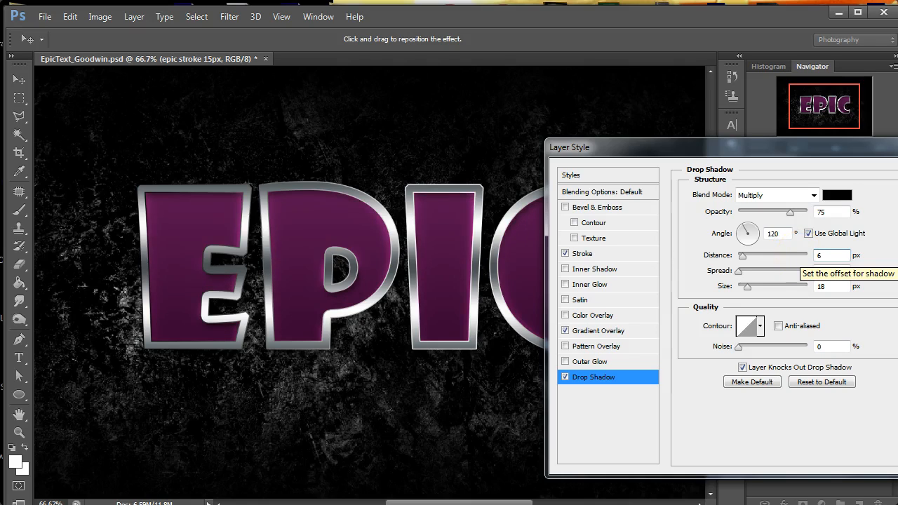
pyautogui.press('Tab')
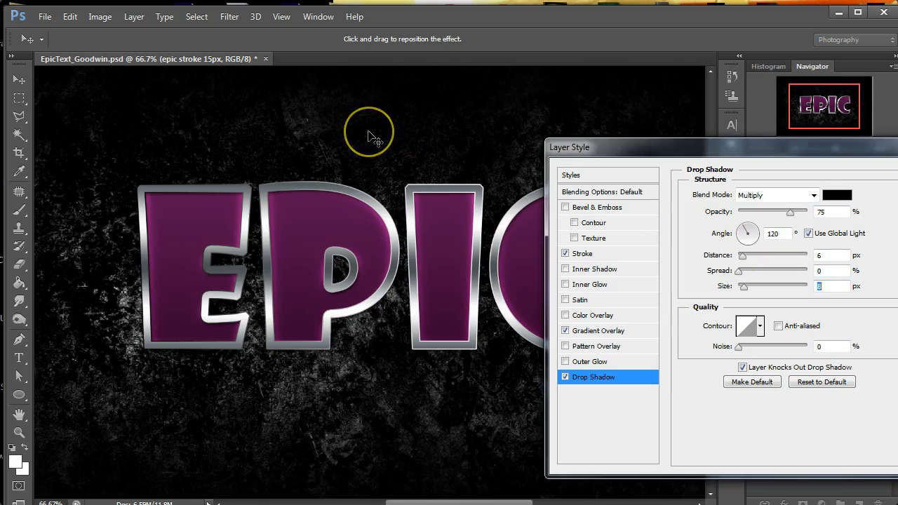
# Enable Inner Glow on the outline layer and set its color to a bright cyan-blue with hue 185° and saturation 65%.
pyautogui.hotkey('ctrl', '+')
pyautogui.hotkey('ctrl', '+')
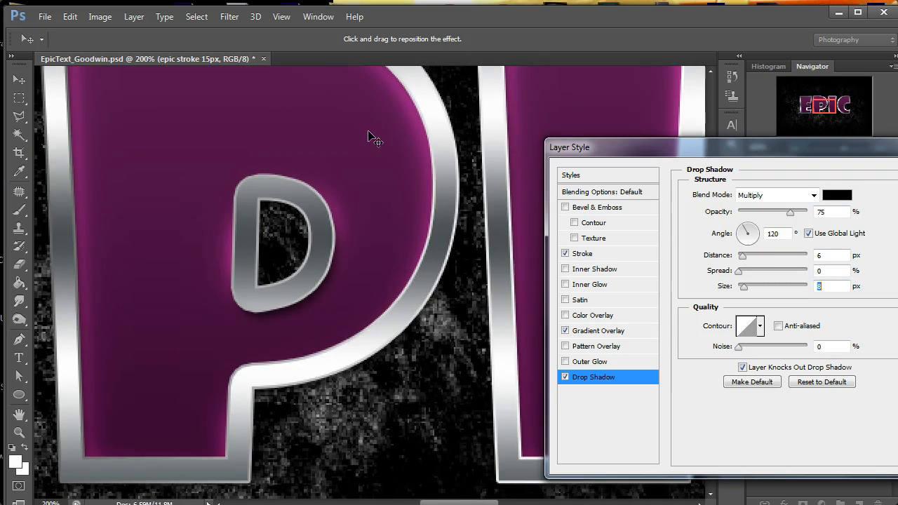
pyautogui.moveTo(370, 135); pyautogui.dragTo(487, 282)
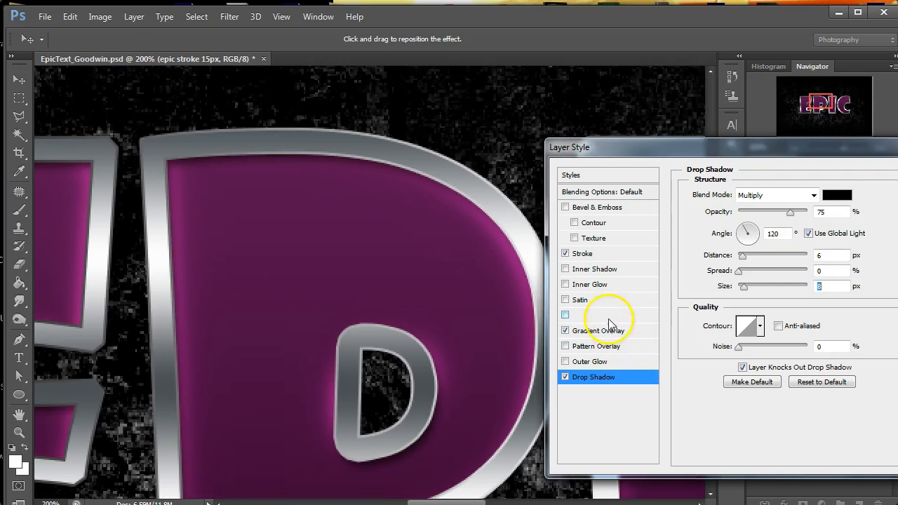
pyautogui.click(595, 287)
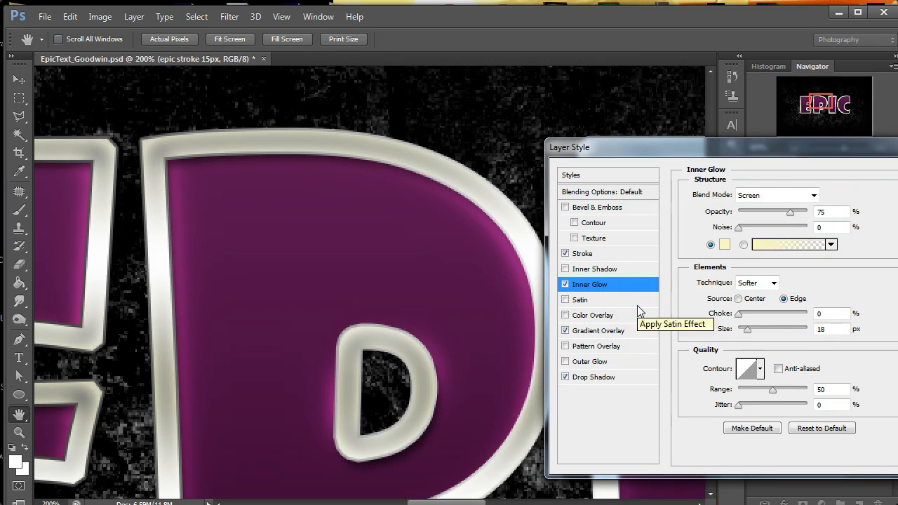
pyautogui.click(724, 244)
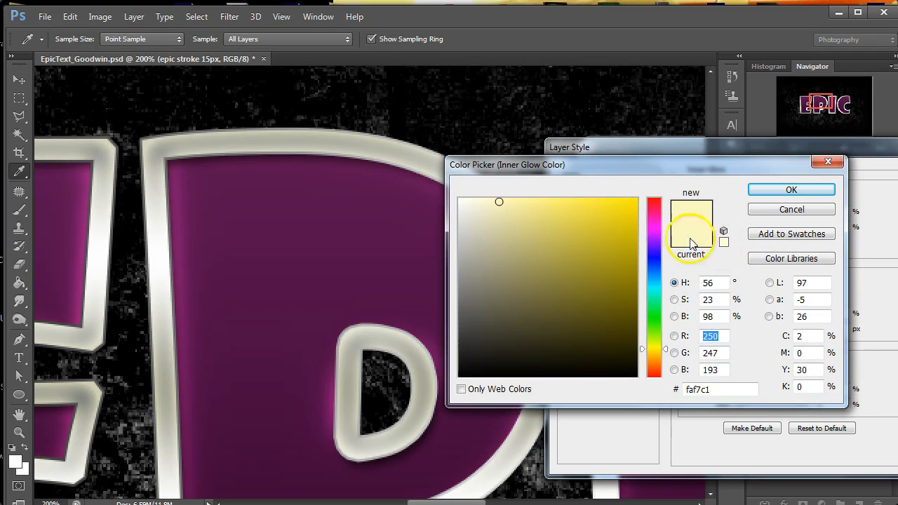
pyautogui.moveTo(655, 348); pyautogui.dragTo(669, 293)
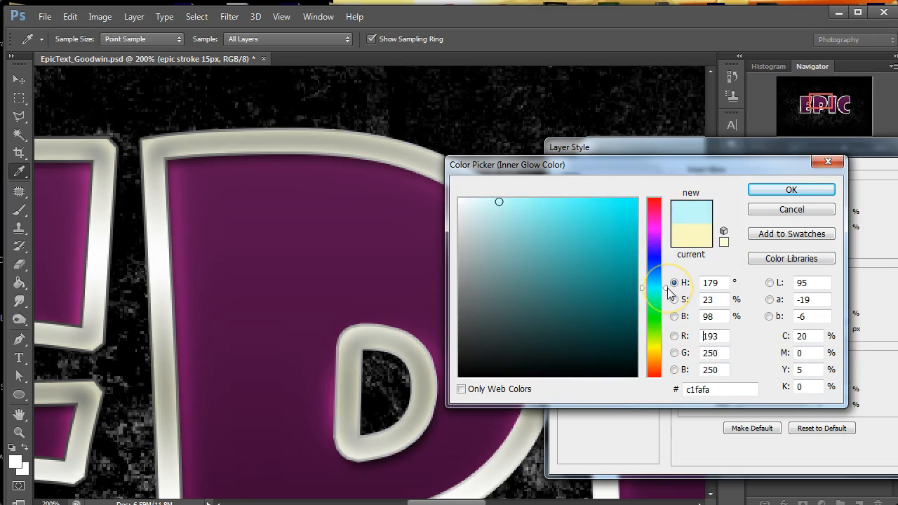
pyautogui.moveTo(667, 289); pyautogui.dragTo(667, 283)
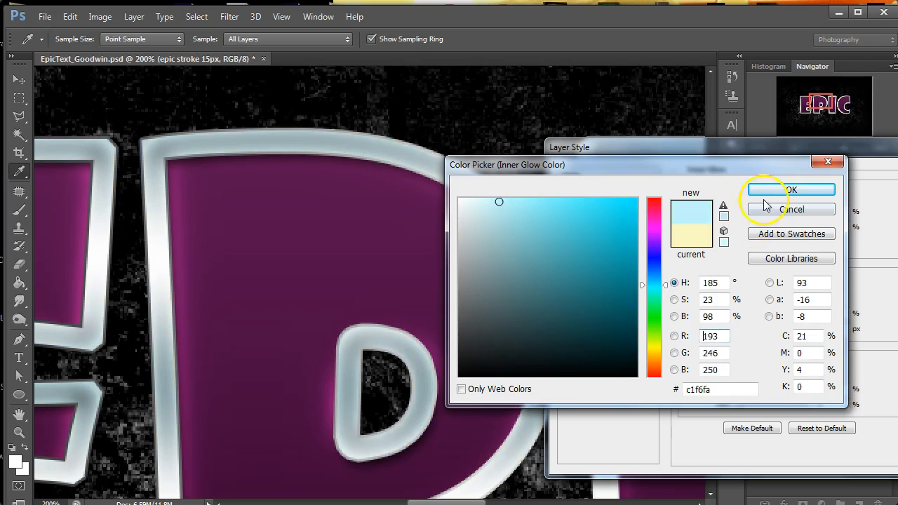
pyautogui.moveTo(704, 173)
pyautogui.mouseDown()
pyautogui.moveTo(689, 375)
pyautogui.moveTo(693, 362)
pyautogui.mouseUp()
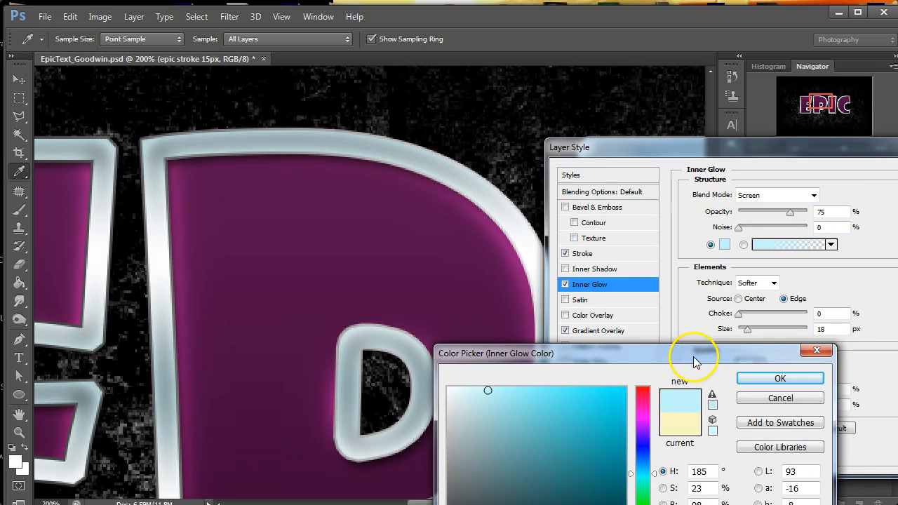
pyautogui.click(566, 385)
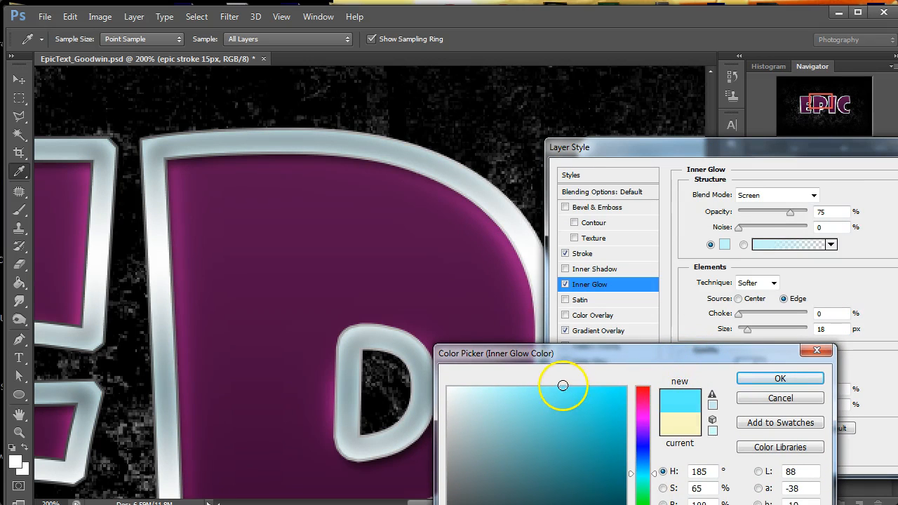
pyautogui.click(752, 376)
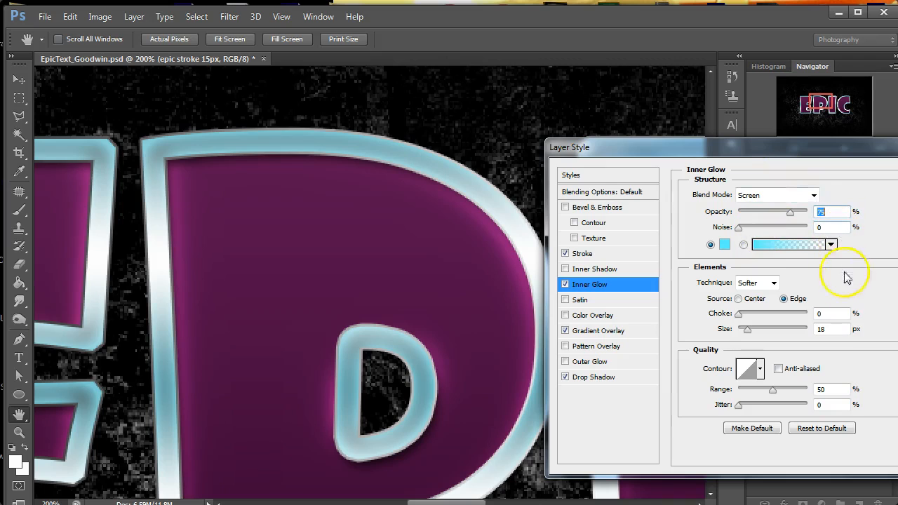
# Set the inner glow size to 8 px, apply the layer style, and collapse the layer's effects list.
pyautogui.click(828, 328)
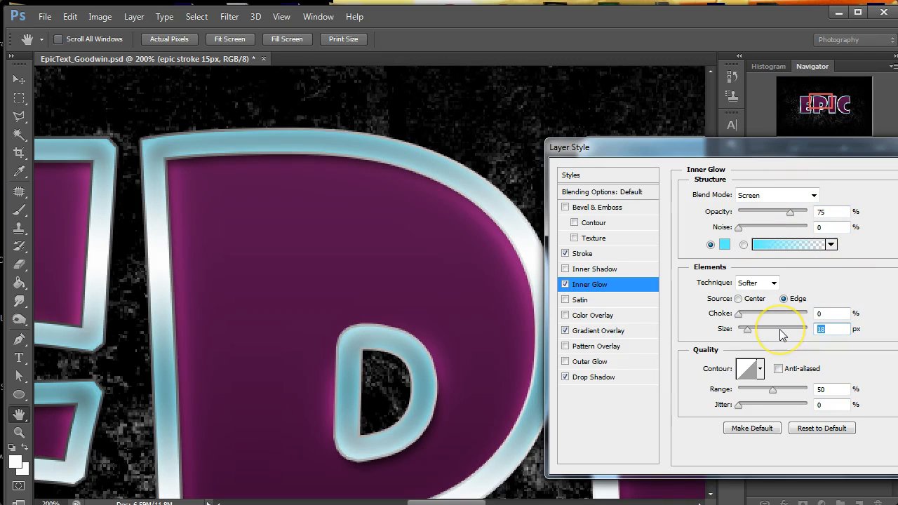
pyautogui.write('8')
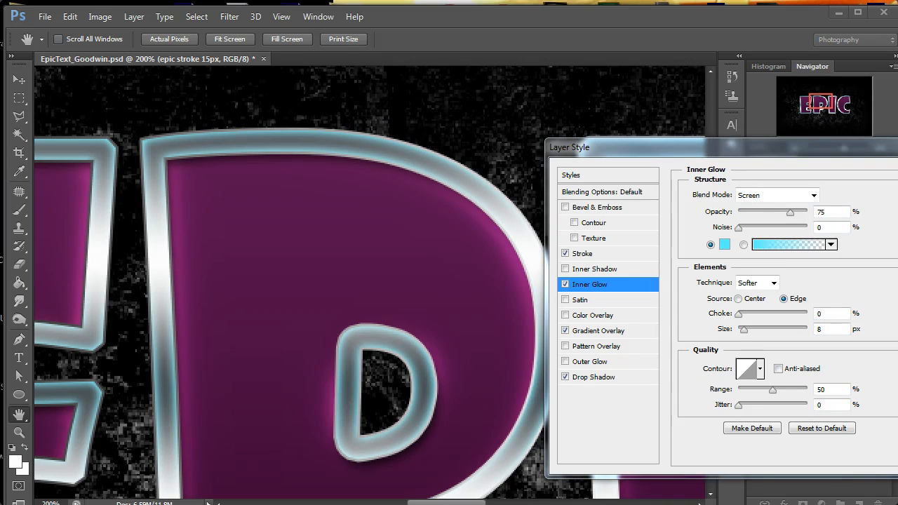
pyautogui.press('Return')
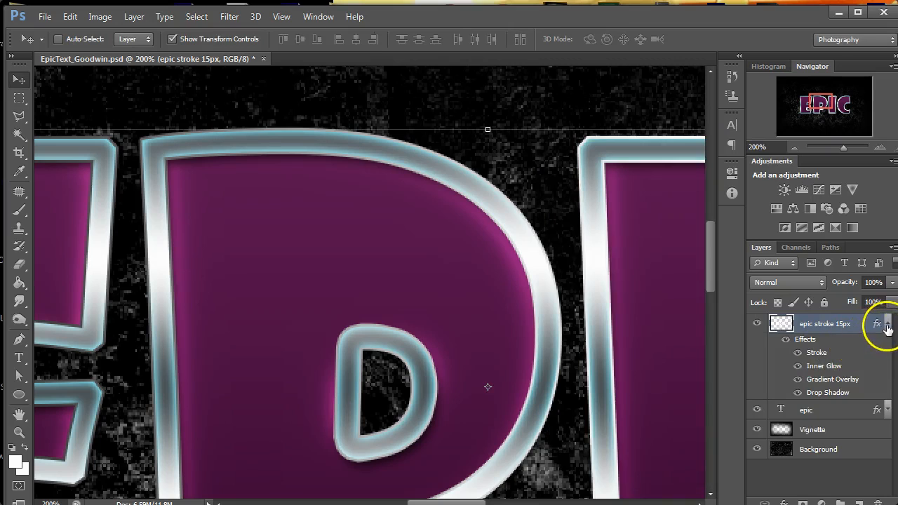
pyautogui.click(886, 323)
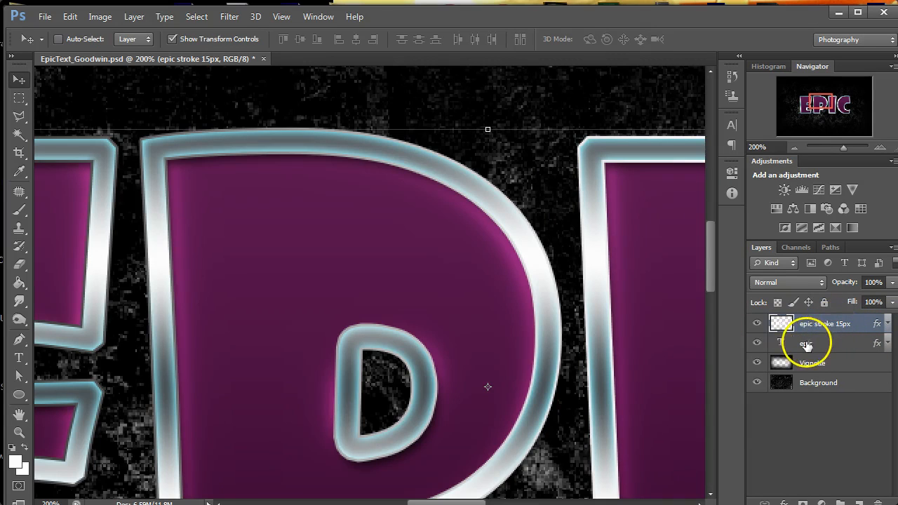
# Duplicate the epic text layer and rename the copy as epic Pattern.
pyautogui.click(810, 345)
pyautogui.click(813, 367)
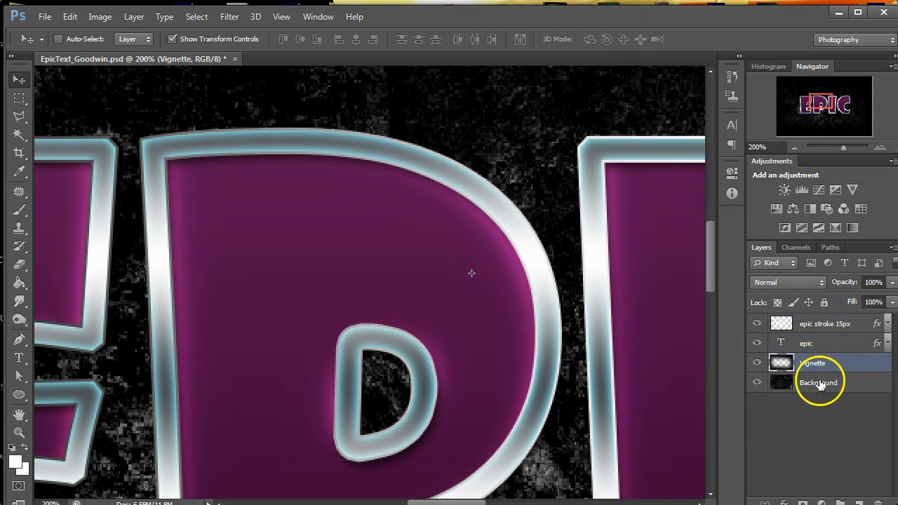
pyautogui.click(818, 383)
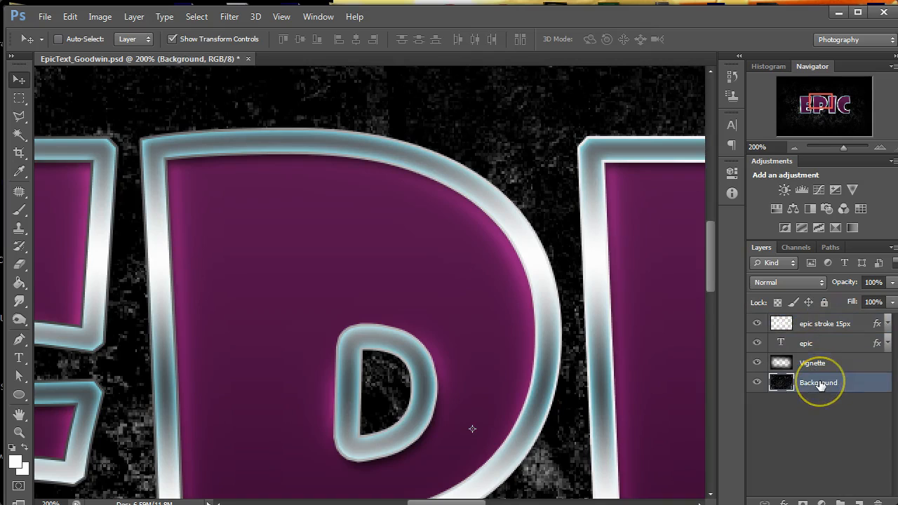
pyautogui.click(817, 344)
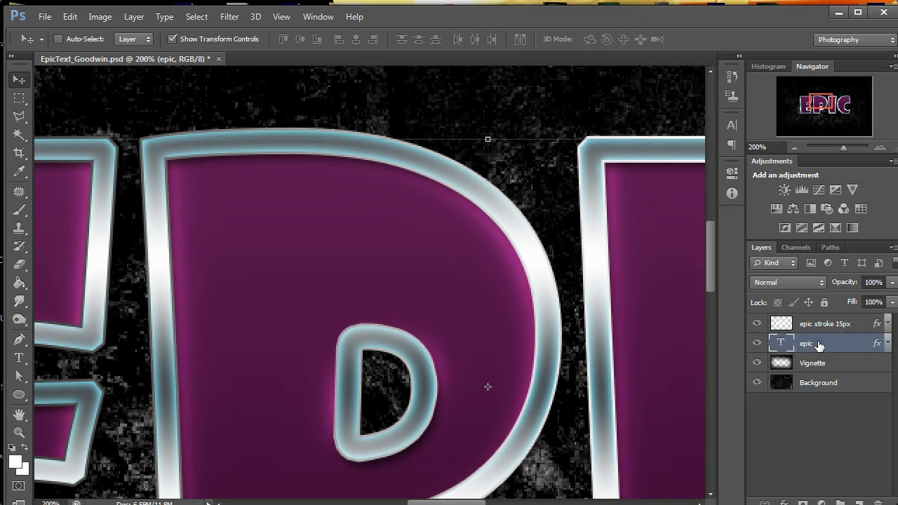
pyautogui.hotkey('ctrl', 'j')
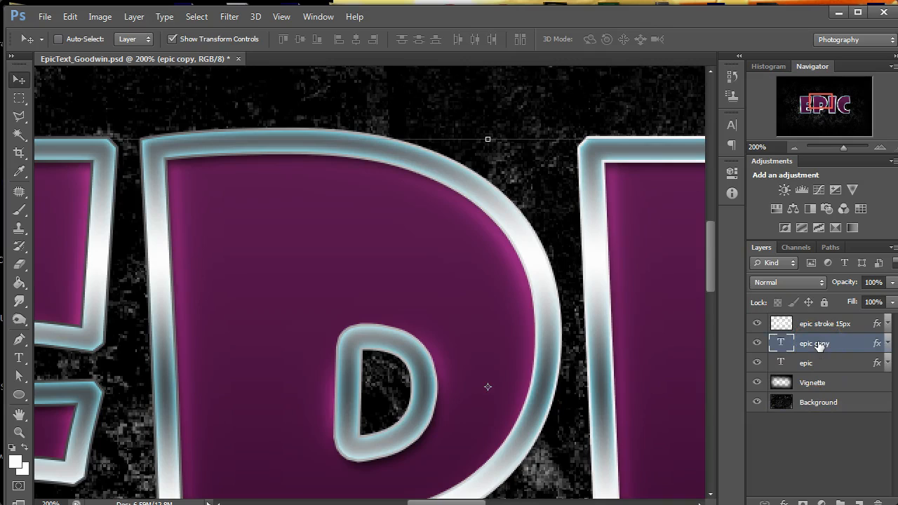
pyautogui.doubleClick(817, 343)
pyautogui.moveTo(817, 344); pyautogui.dragTo(861, 348)
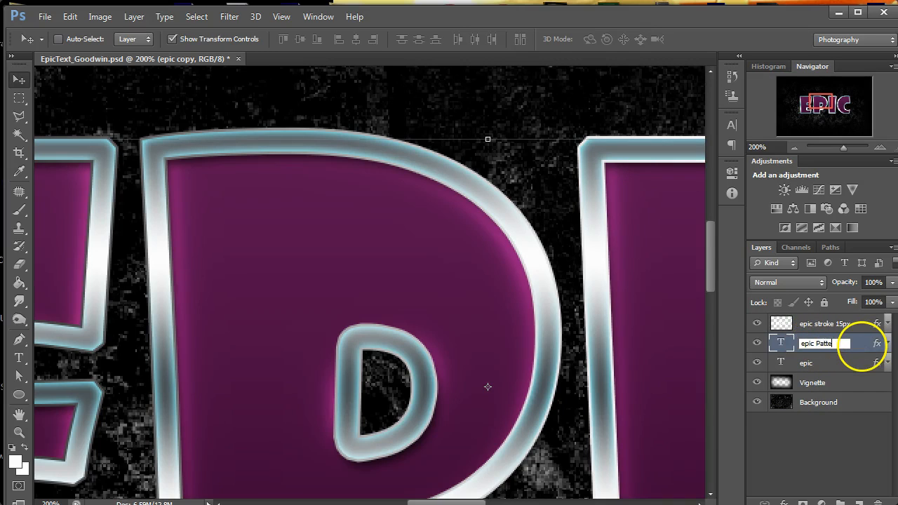
pyautogui.write('Pattern')
pyautogui.press('Return')
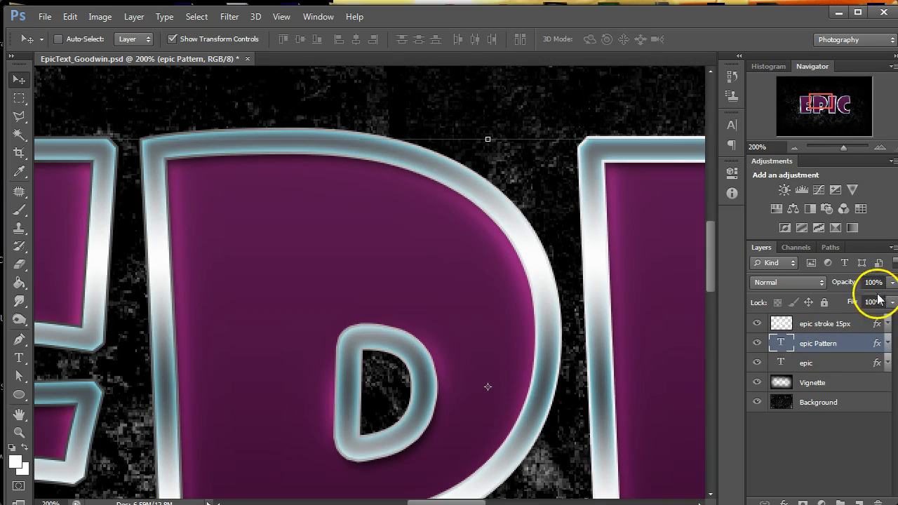
# Turn off the inherited effects on the epic Pattern layer and set its fill opacity to 0%.
pyautogui.doubleClick(856, 346)
pyautogui.click(565, 300)
pyautogui.click(566, 330)
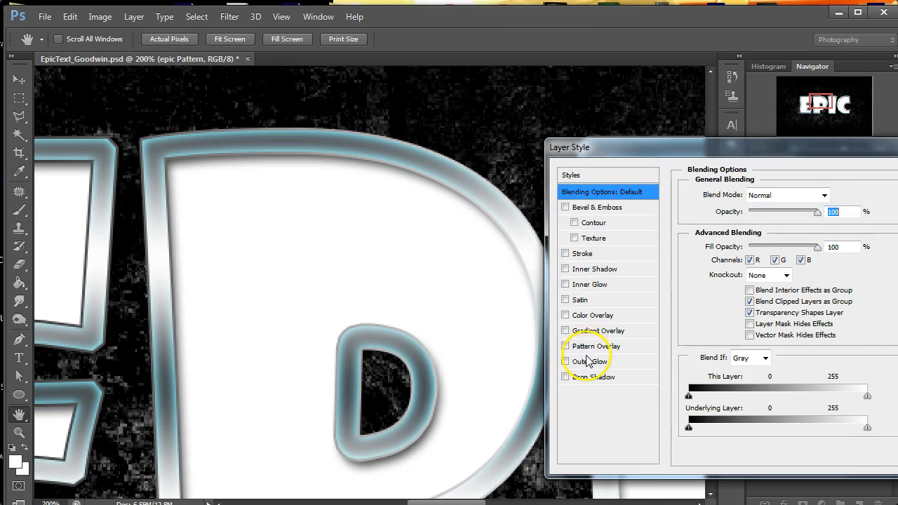
pyautogui.click(598, 207)
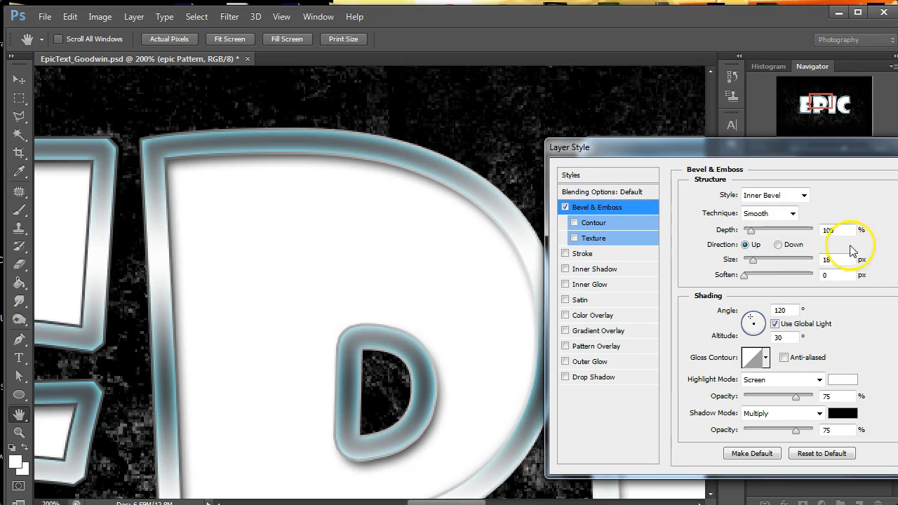
pyautogui.click(651, 209)
pyautogui.click(603, 191)
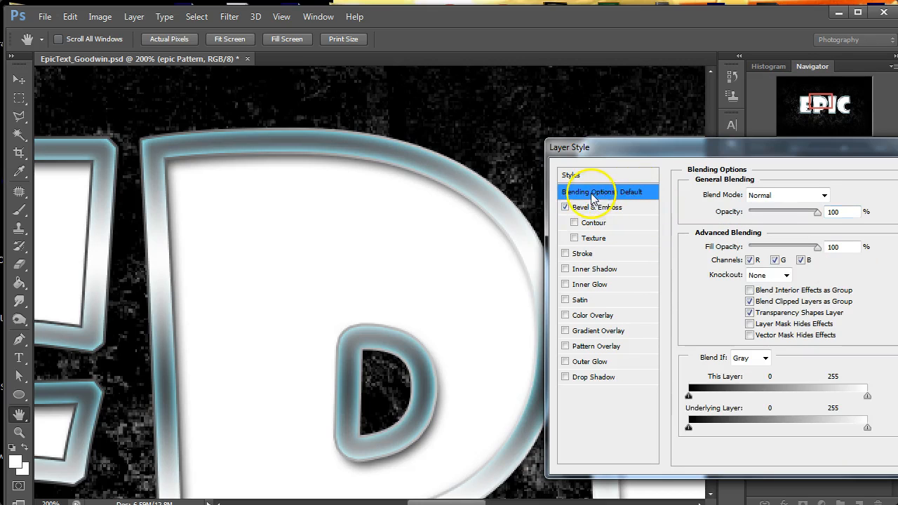
pyautogui.moveTo(816, 247); pyautogui.dragTo(738, 251)
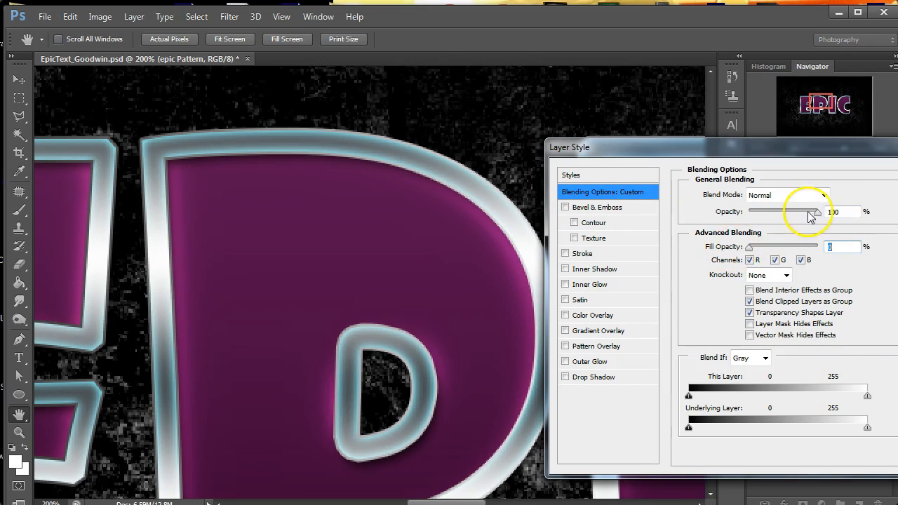
# Enable Pattern Overlay on the epic Pattern layer with Color Burn blending and 43% opacity.
pyautogui.click(597, 346)
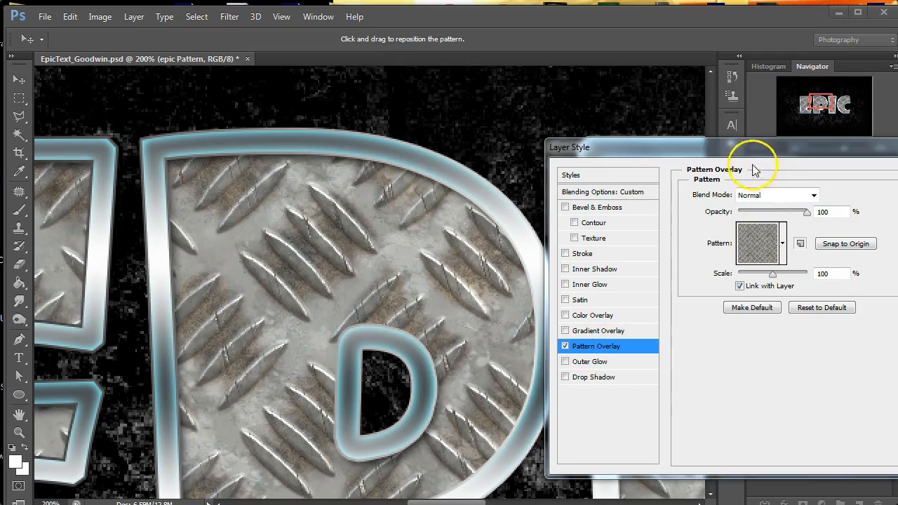
pyautogui.press('Return')
pyautogui.moveTo(709, 291); pyautogui.dragTo(707, 164)
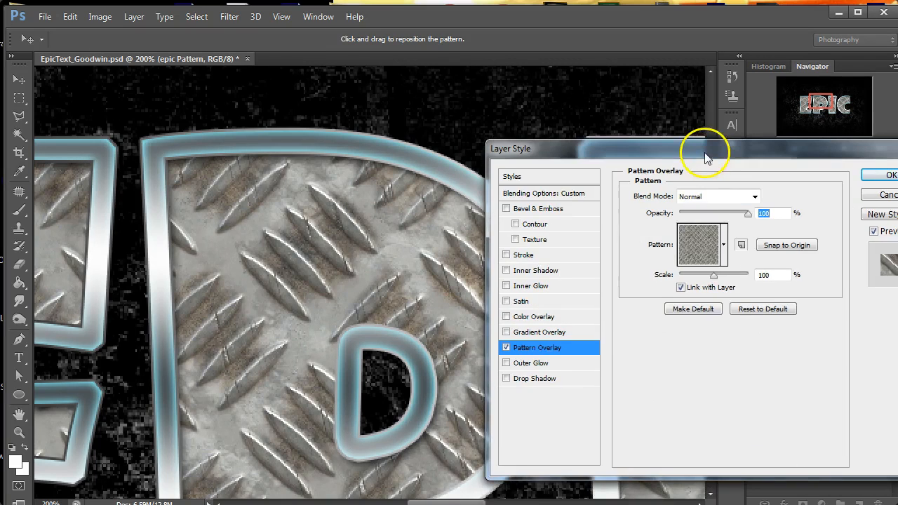
pyautogui.click(750, 197)
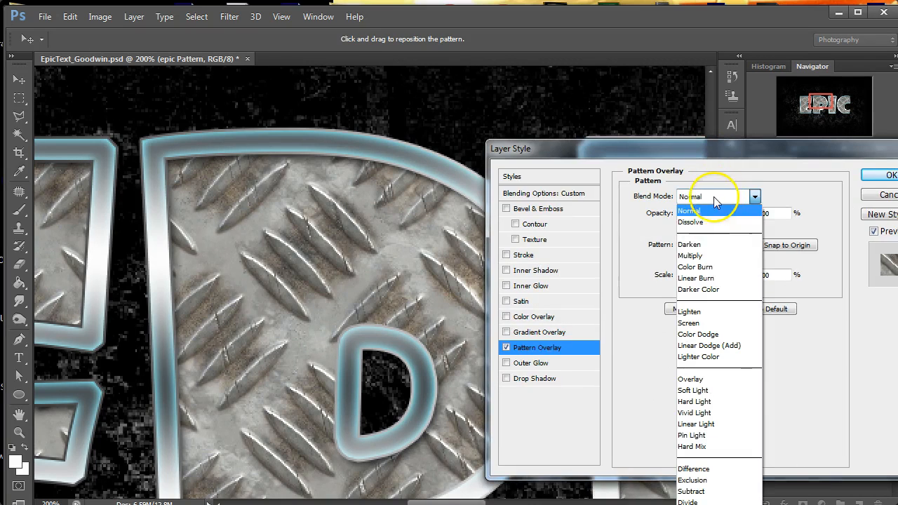
pyautogui.click(700, 267)
pyautogui.moveTo(747, 213); pyautogui.dragTo(712, 225)
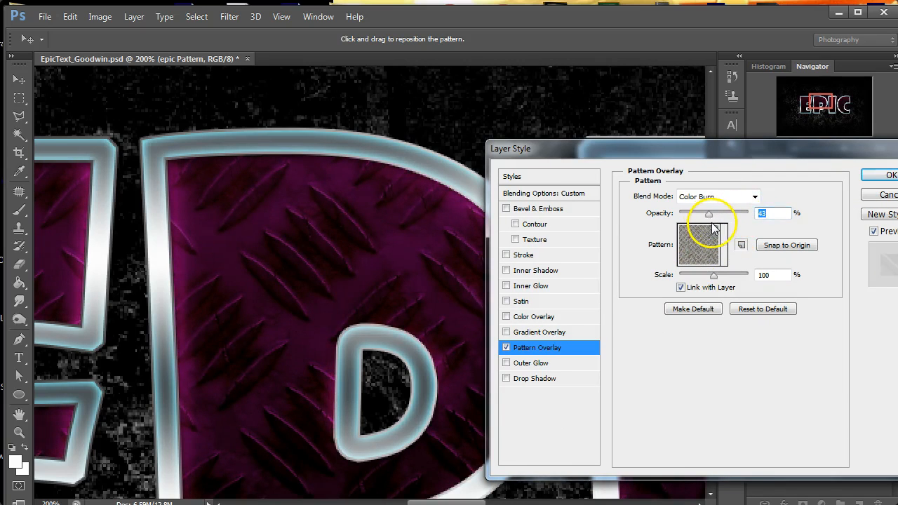
# Scale the overlay's diamond-plate pattern to 31%.
pyautogui.click(715, 228)
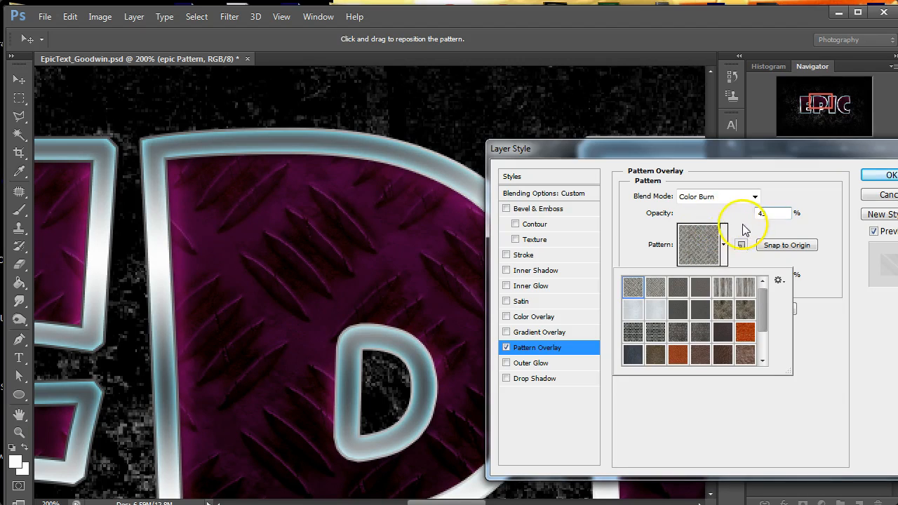
pyautogui.click(742, 228)
pyautogui.moveTo(714, 278); pyautogui.dragTo(691, 279)
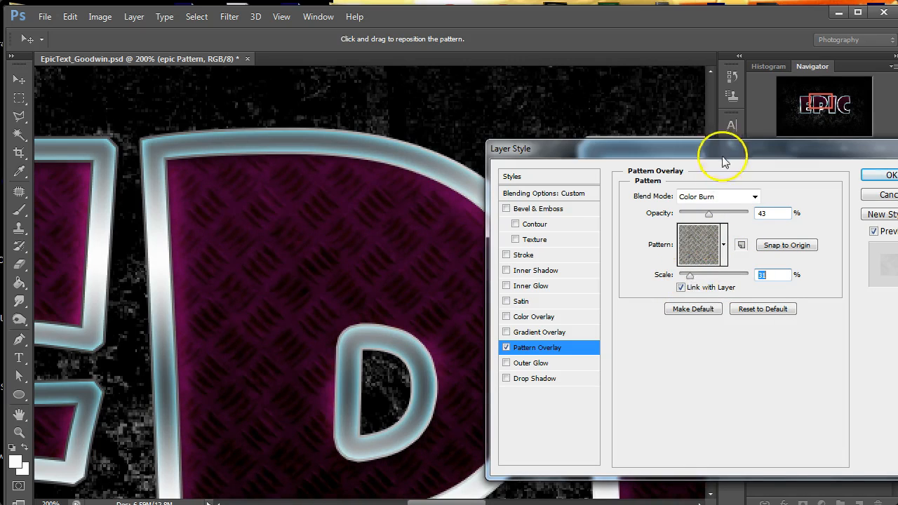
# Try the scratched brown grunge pattern in the pattern overlay.
pyautogui.click(724, 245)
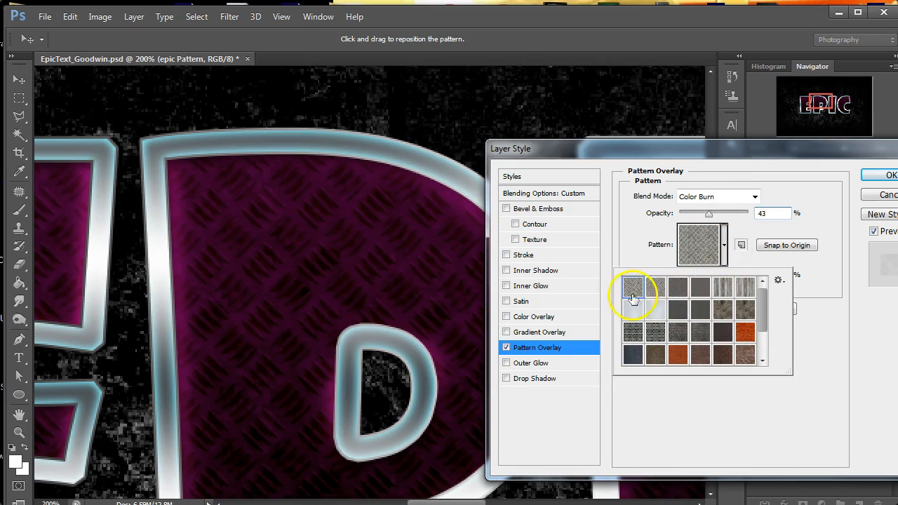
pyautogui.click(745, 309)
pyautogui.click(724, 312)
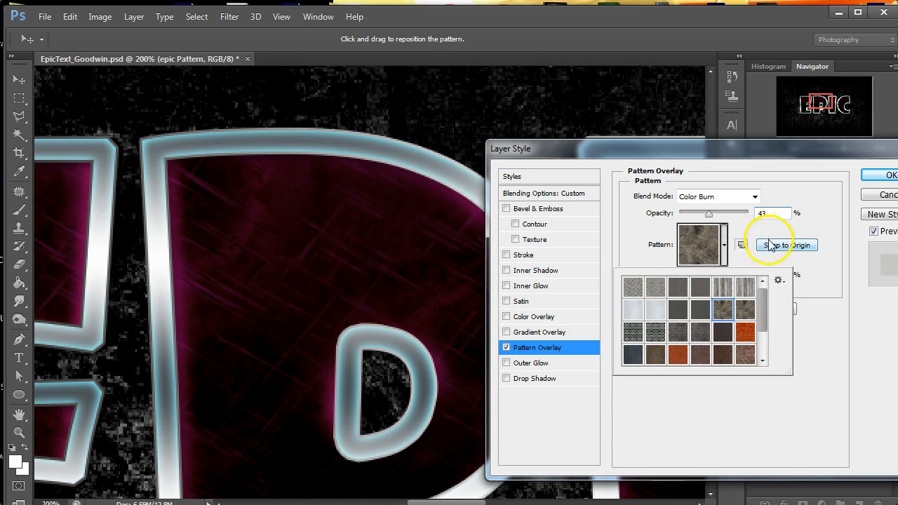
# Replace the loaded patterns with the Color Paper set without saving the current ones, and display the patterns as a named list.
pyautogui.click(780, 282)
pyautogui.click(813, 500)
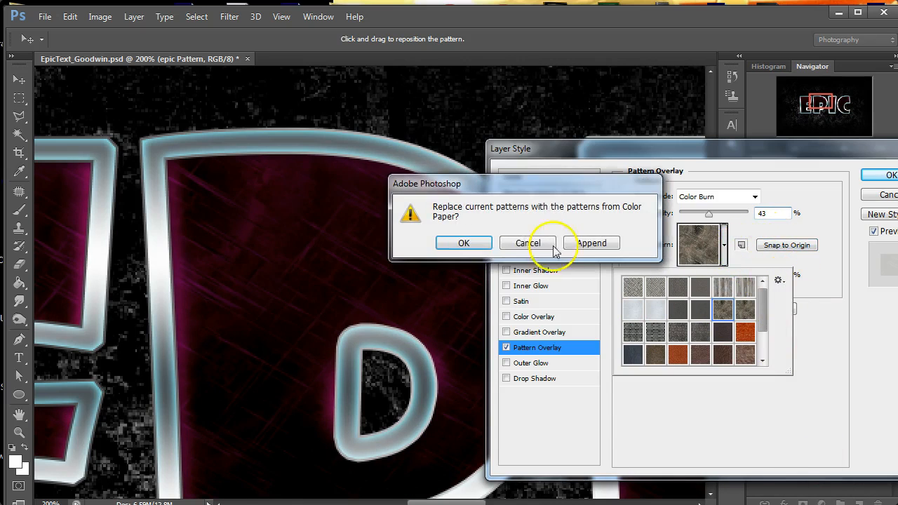
pyautogui.click(467, 240)
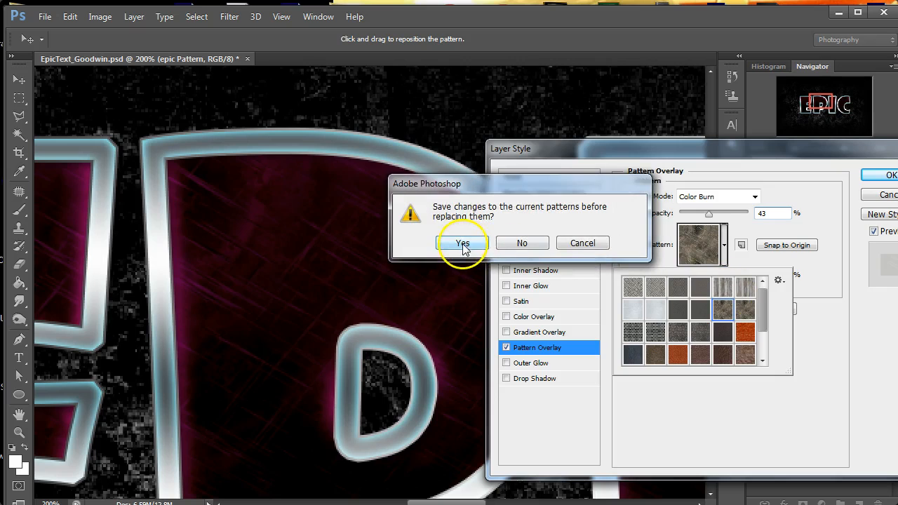
pyautogui.click(519, 242)
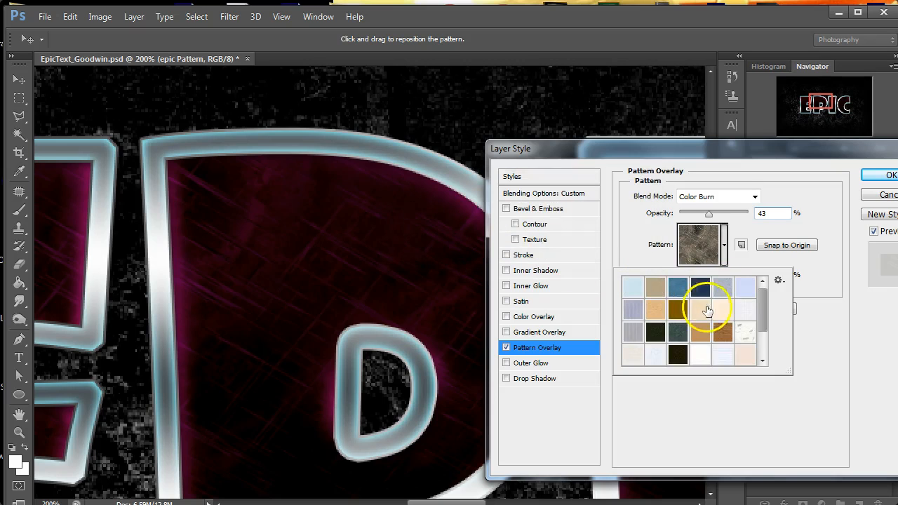
pyautogui.click(778, 280)
pyautogui.click(820, 387)
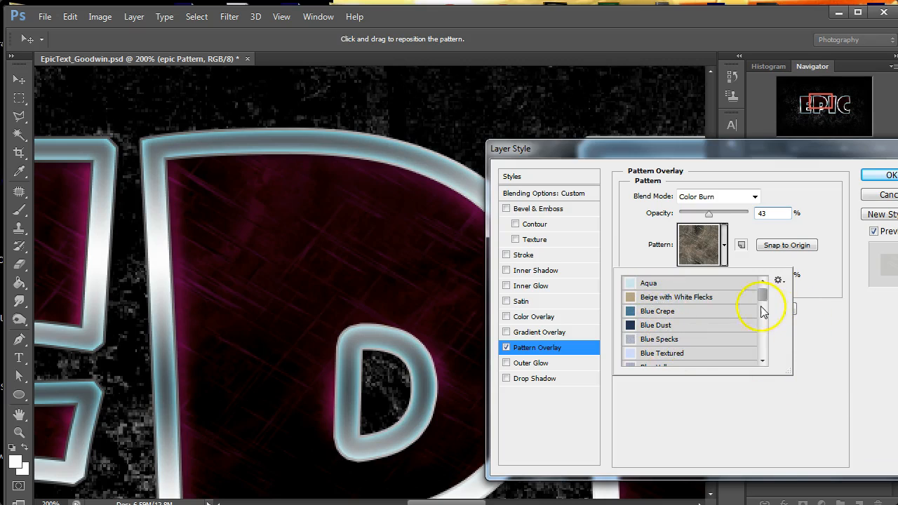
# Choose the Kraft Paper pattern for the overlay and set its opacity to 70%.
pyautogui.moveTo(765, 297); pyautogui.dragTo(766, 319)
pyautogui.click(703, 330)
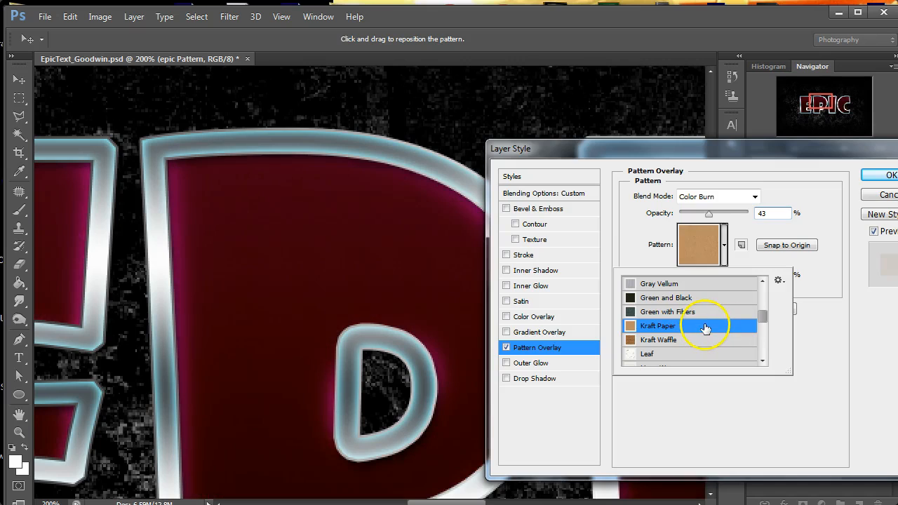
pyautogui.click(775, 213)
pyautogui.moveTo(771, 213); pyautogui.dragTo(736, 216)
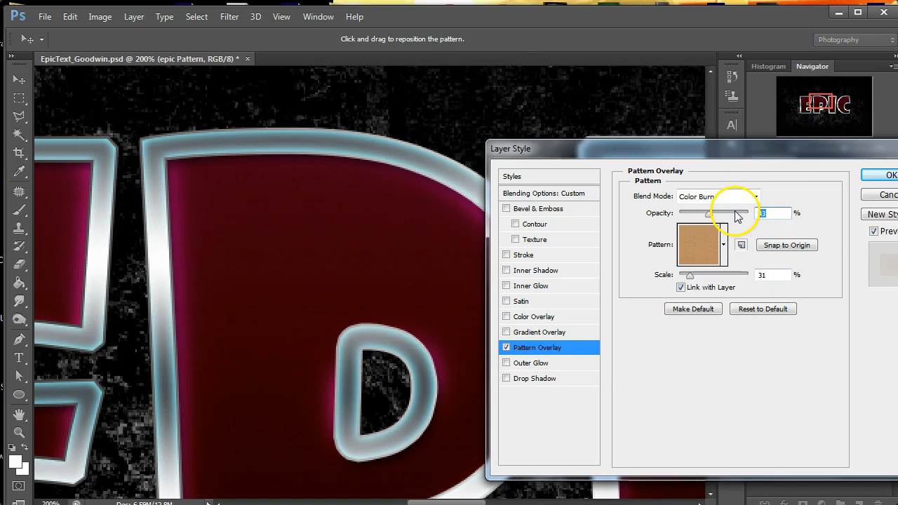
pyautogui.write('70')
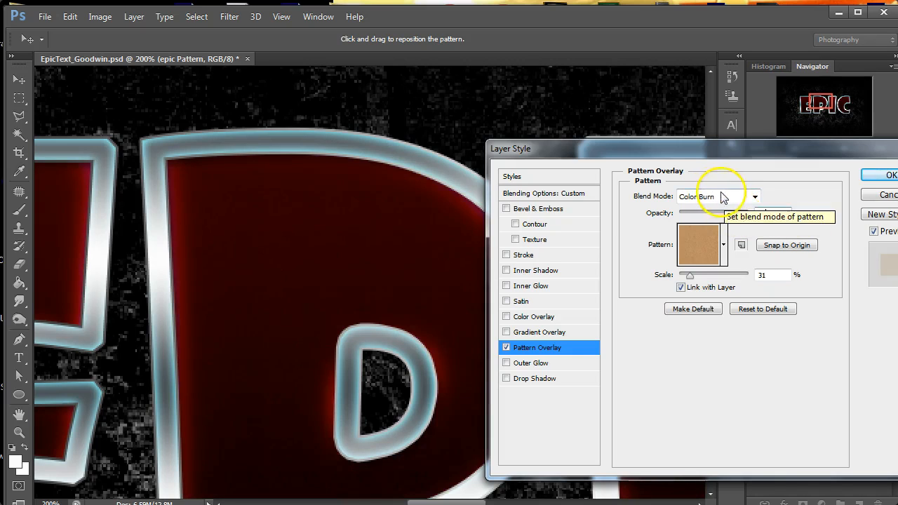
# Check the pattern overlay on the letter P and apply the layer style.
pyautogui.moveTo(820, 155); pyautogui.dragTo(897, 128)
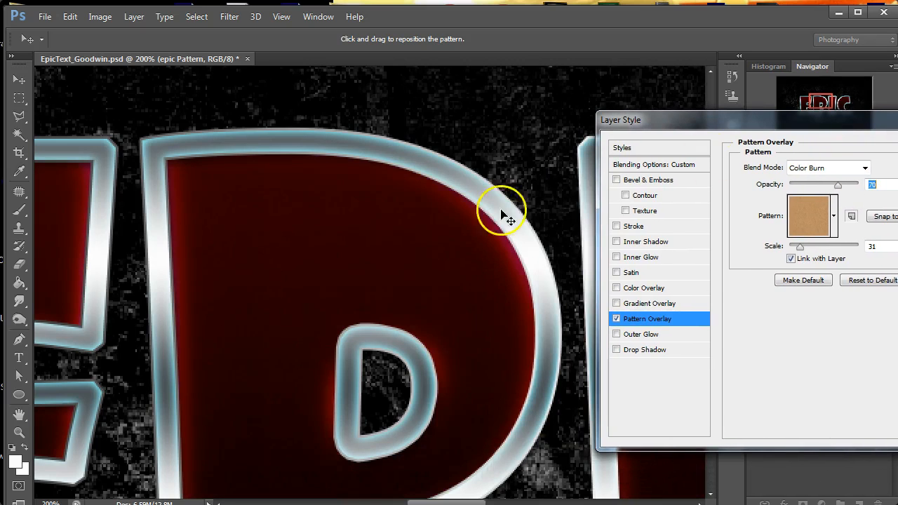
pyautogui.moveTo(491, 386); pyautogui.dragTo(559, 288)
pyautogui.moveTo(494, 204); pyautogui.dragTo(495, 211)
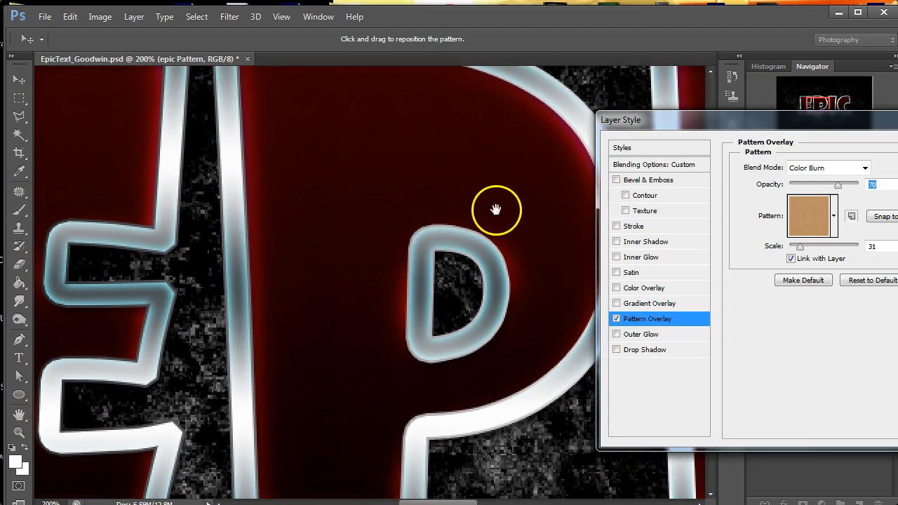
pyautogui.moveTo(388, 449); pyautogui.dragTo(367, 450)
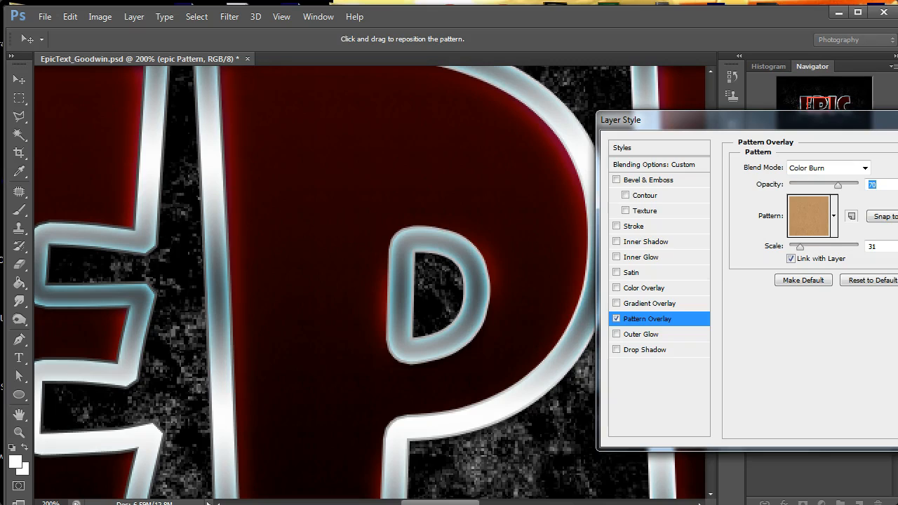
pyautogui.moveTo(897, 121); pyautogui.dragTo(678, 140)
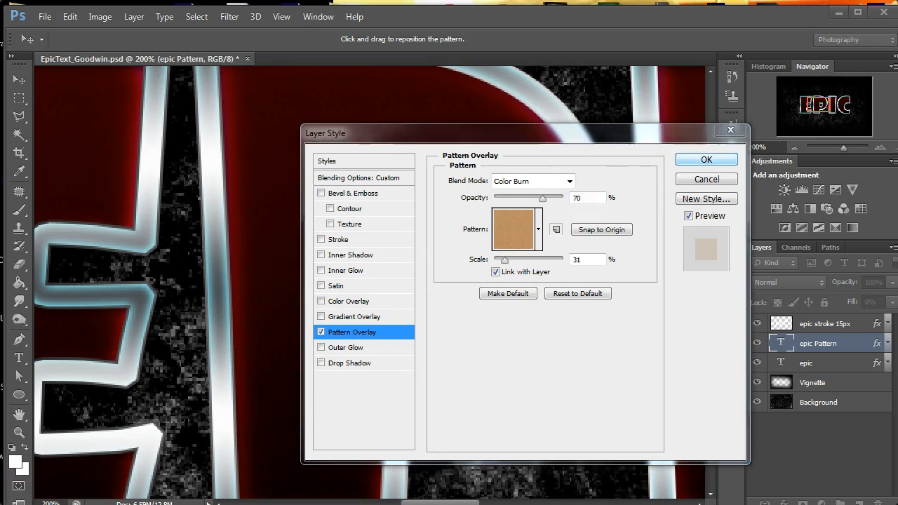
pyautogui.click(707, 159)
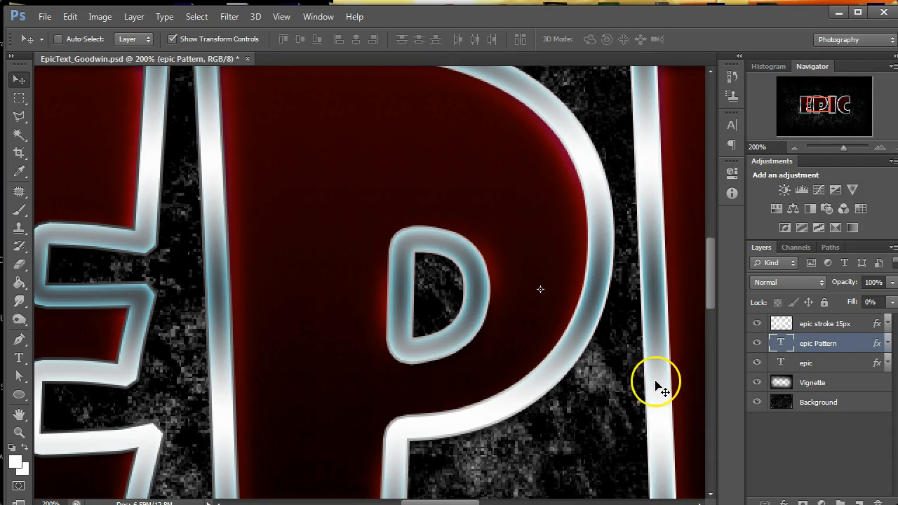
# Duplicate the epic stroke 15px layer and rename the copy as epic stroke 3D.
pyautogui.moveTo(811, 104); pyautogui.dragTo(805, 108)
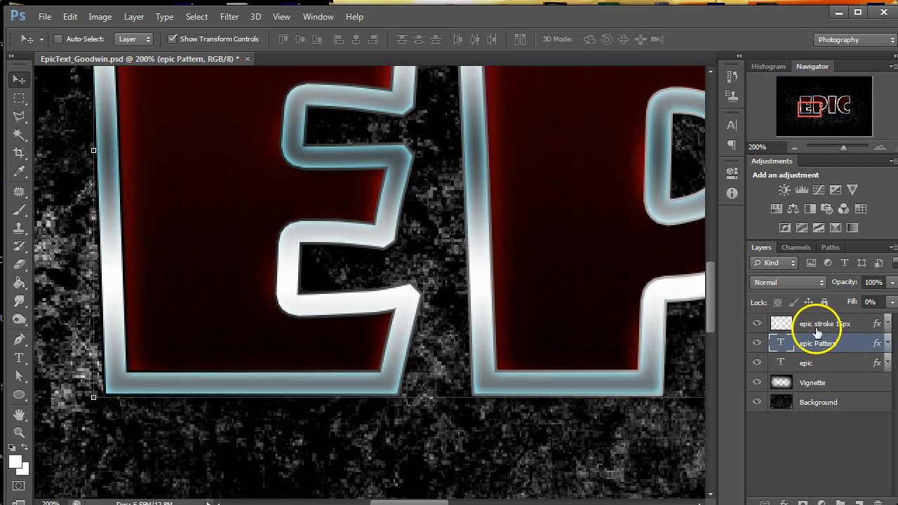
pyautogui.click(780, 326)
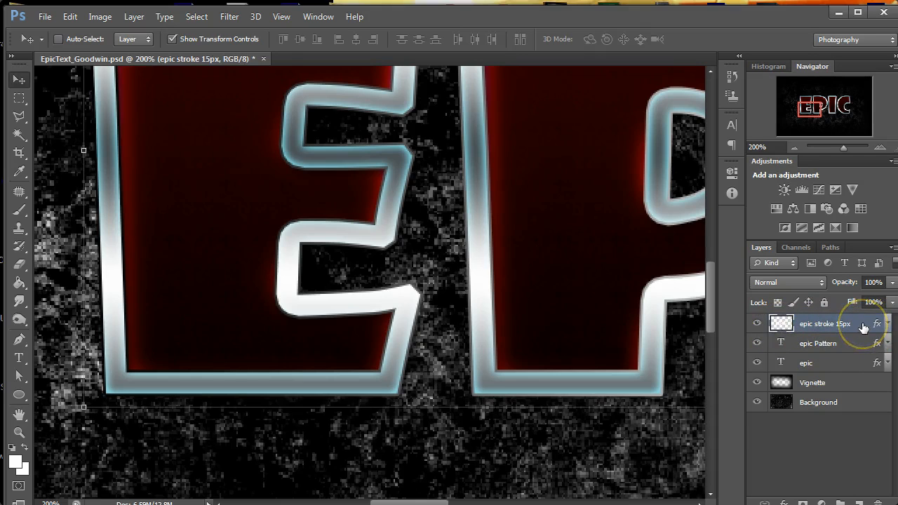
pyautogui.hotkey('ctrl', 'j')
pyautogui.doubleClick(845, 324)
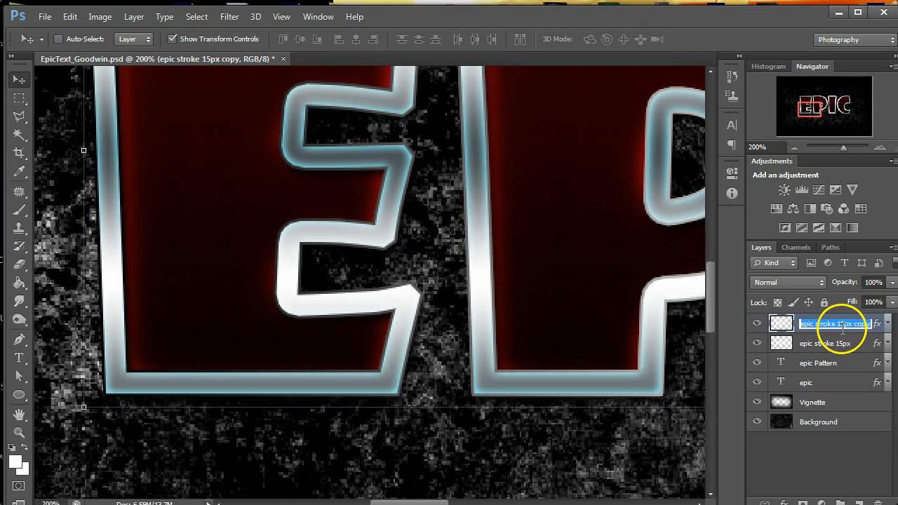
pyautogui.moveTo(836, 325); pyautogui.dragTo(887, 330)
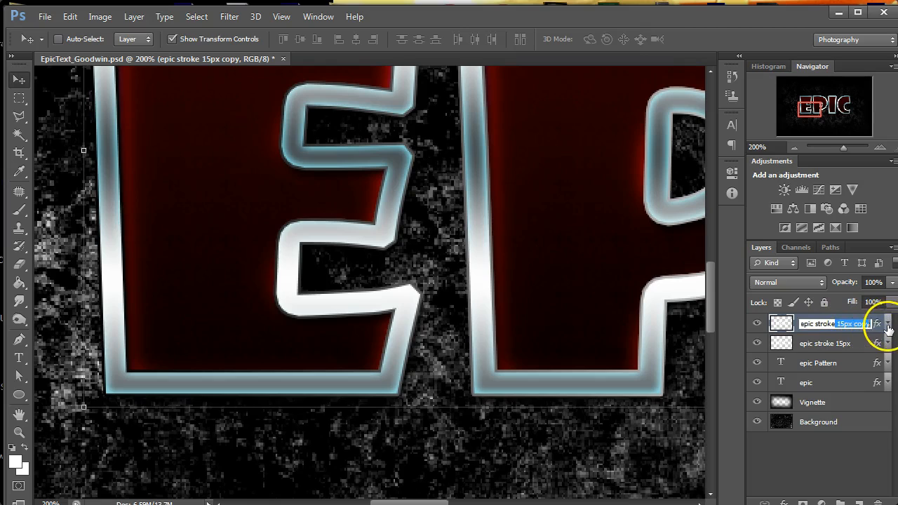
pyautogui.press('BackSpace')
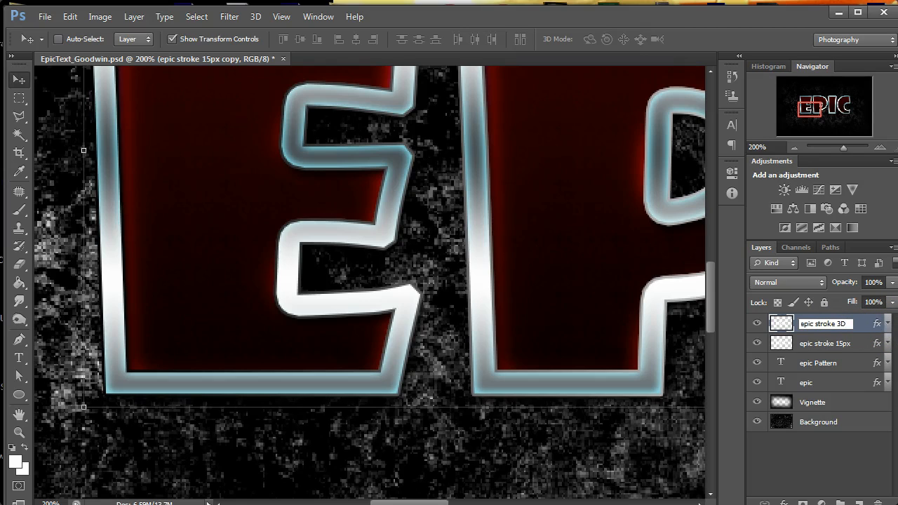
# Nudge the epic stroke 15px layer straight down so its outline sits just beneath the epic stroke 3D outline as depth.
pyautogui.click(841, 345)
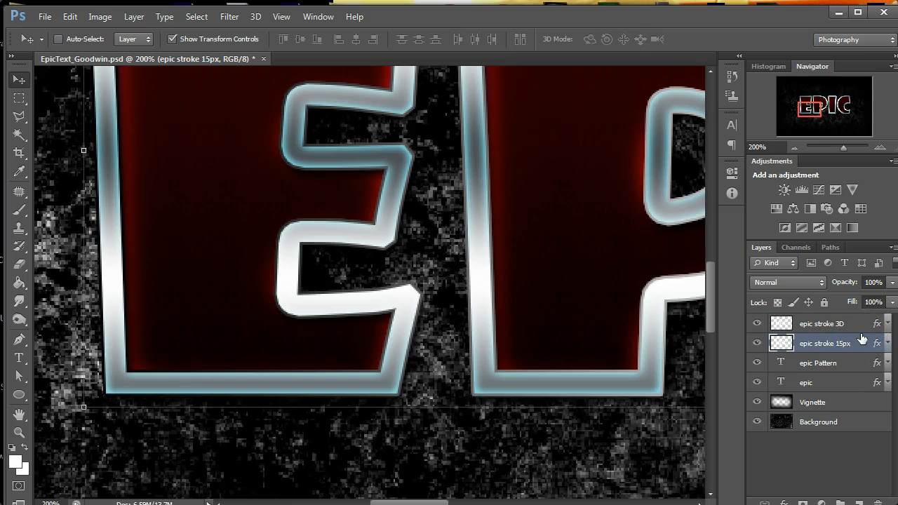
pyautogui.press('Down')
pyautogui.press('Down')
pyautogui.press('Down')
pyautogui.press('Down')
pyautogui.press('Down')
pyautogui.press('Down')
pyautogui.press('Down')
pyautogui.press('Down')
pyautogui.press('Down')
pyautogui.press('Down')
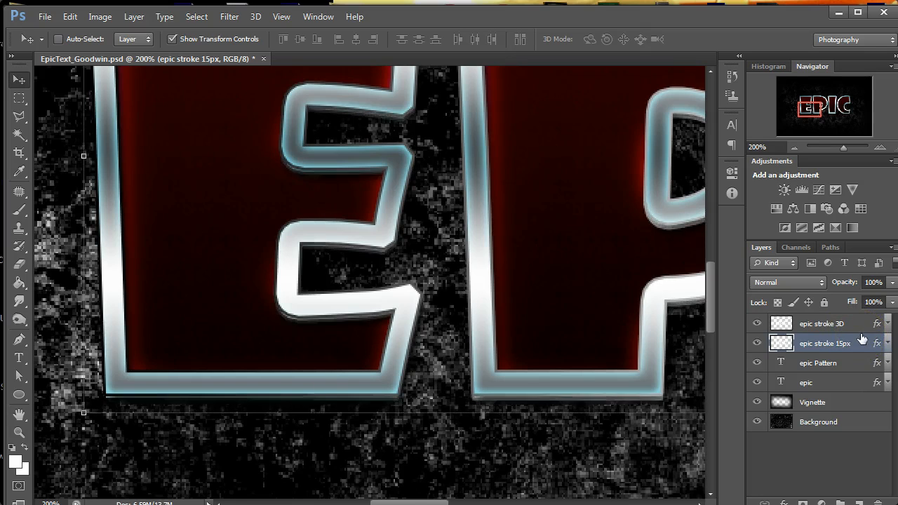
pyautogui.press('Down')
pyautogui.press('Down')
pyautogui.press('Down')
pyautogui.press('Down')
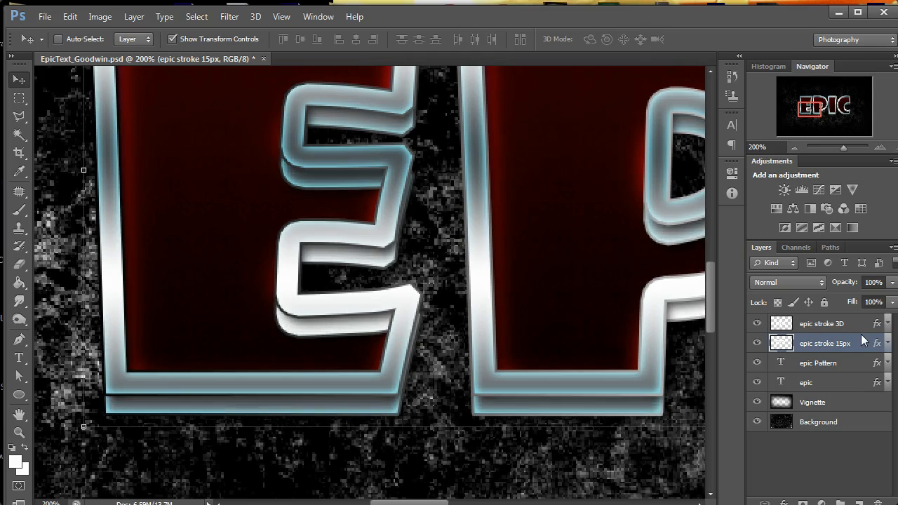
pyautogui.press('Up')
pyautogui.click(857, 341)
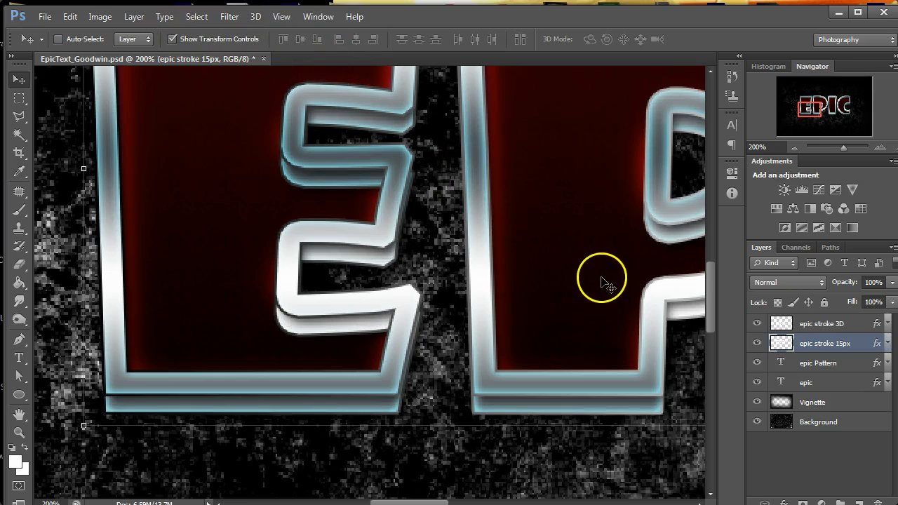
# Turn off the Stroke, Inner Glow and Drop Shadow effects on the epic stroke 15px layer.
pyautogui.doubleClick(862, 344)
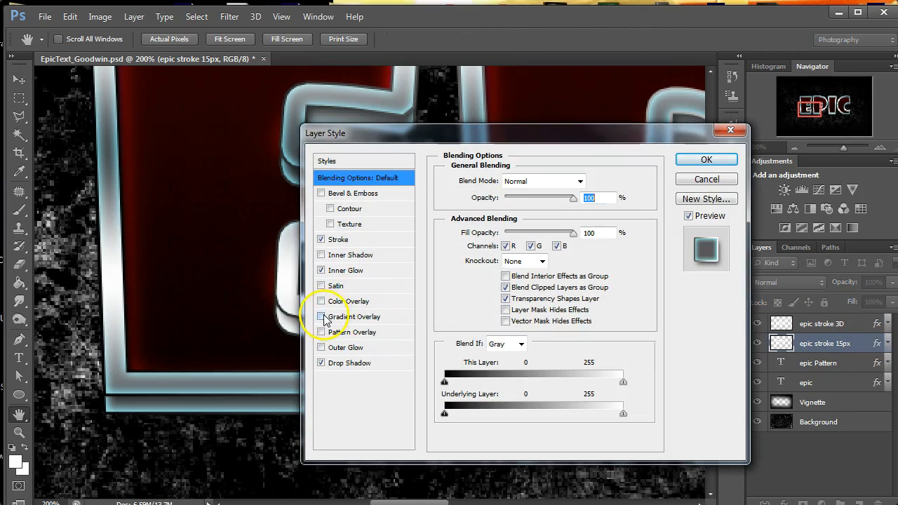
pyautogui.click(321, 239)
pyautogui.click(321, 270)
pyautogui.click(320, 363)
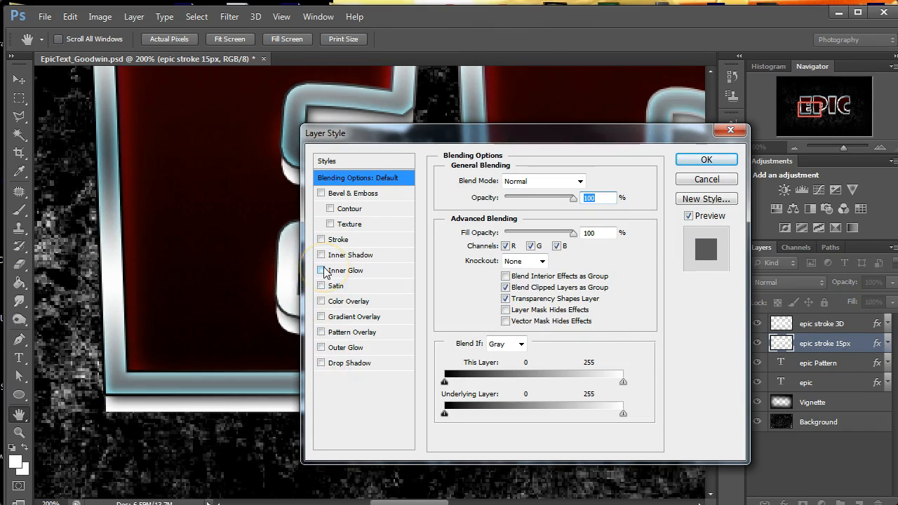
# Add a black Color Overlay to the epic stroke 15px layer and apply the layer style.
pyautogui.click(347, 301)
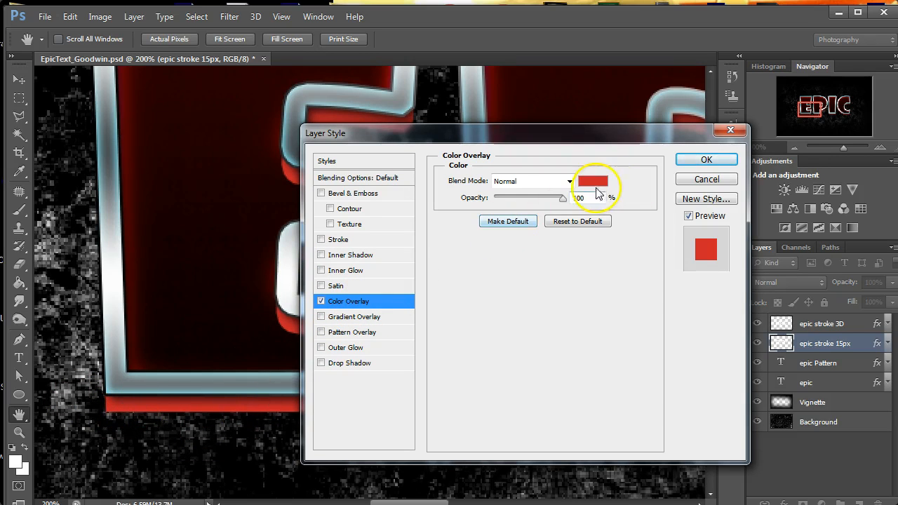
pyautogui.click(593, 181)
pyautogui.moveTo(526, 504); pyautogui.dragTo(446, 504)
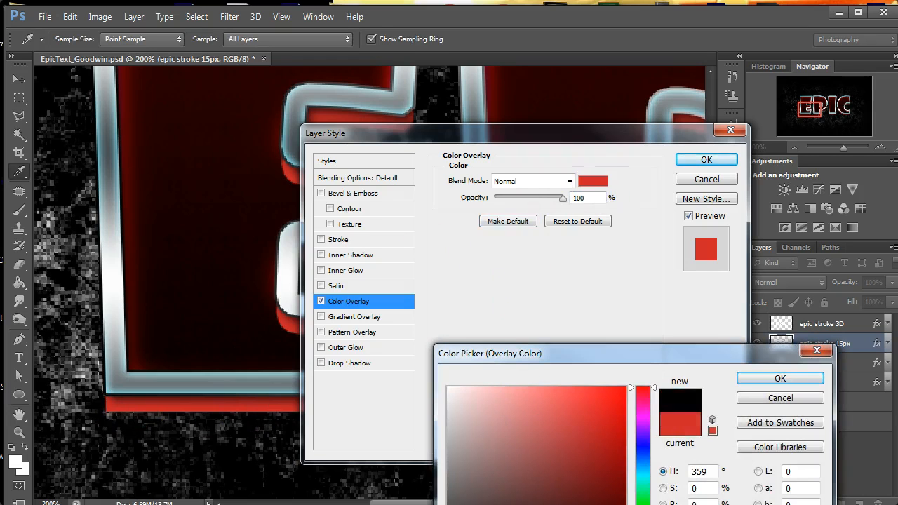
pyautogui.click(793, 379)
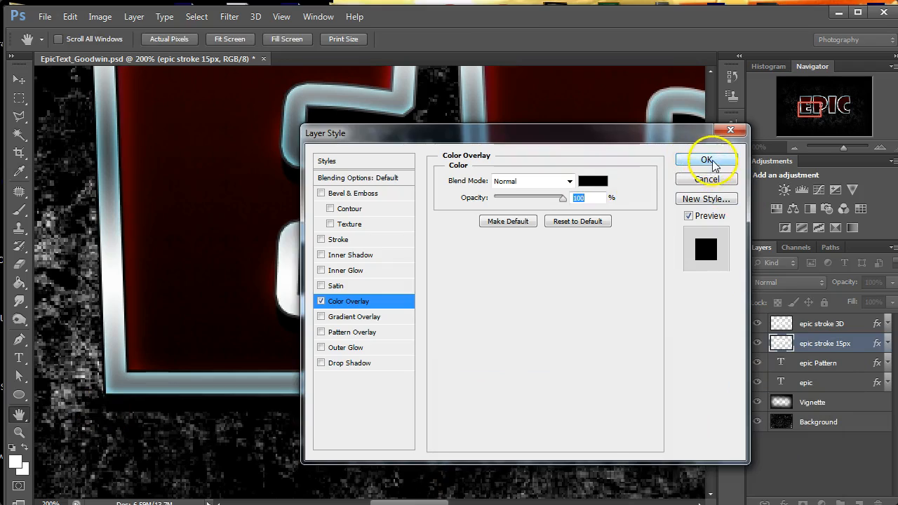
pyautogui.click(719, 160)
# Hide the Background layer and move the epic stroke 15px layer directly below the epic text layer.
pyautogui.click(792, 146)
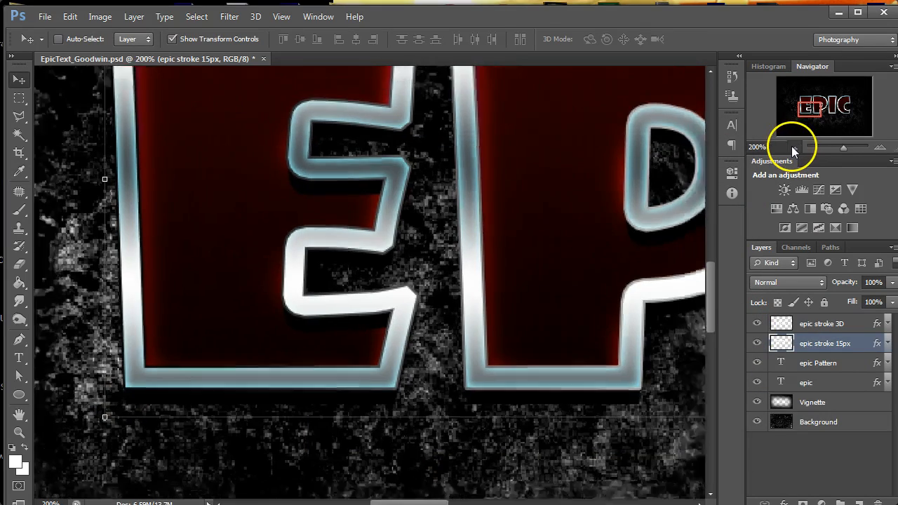
pyautogui.click(756, 421)
pyautogui.moveTo(806, 105); pyautogui.dragTo(812, 104)
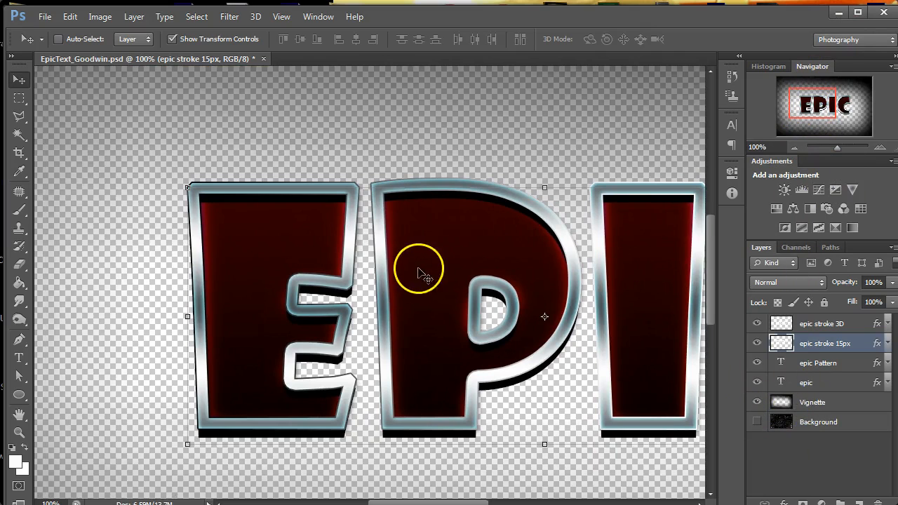
pyautogui.scroll(-1, 181, 219)
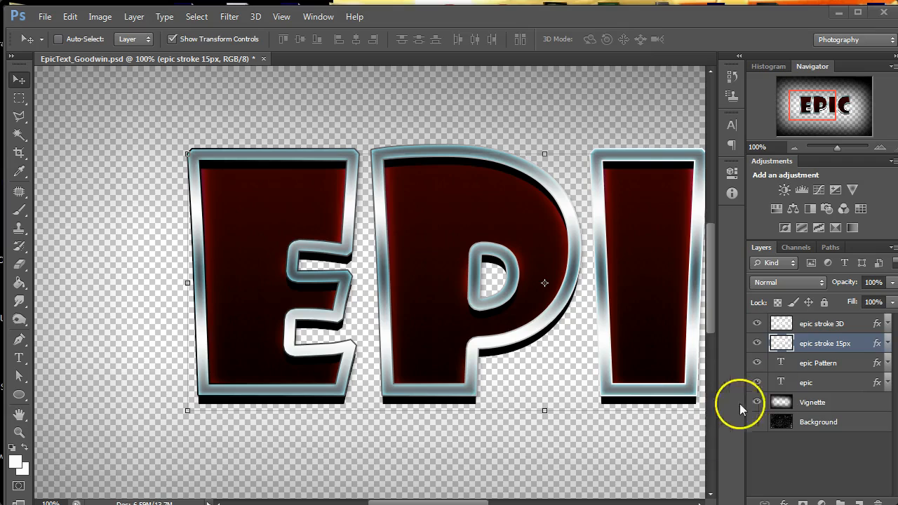
pyautogui.moveTo(855, 343); pyautogui.dragTo(864, 390)
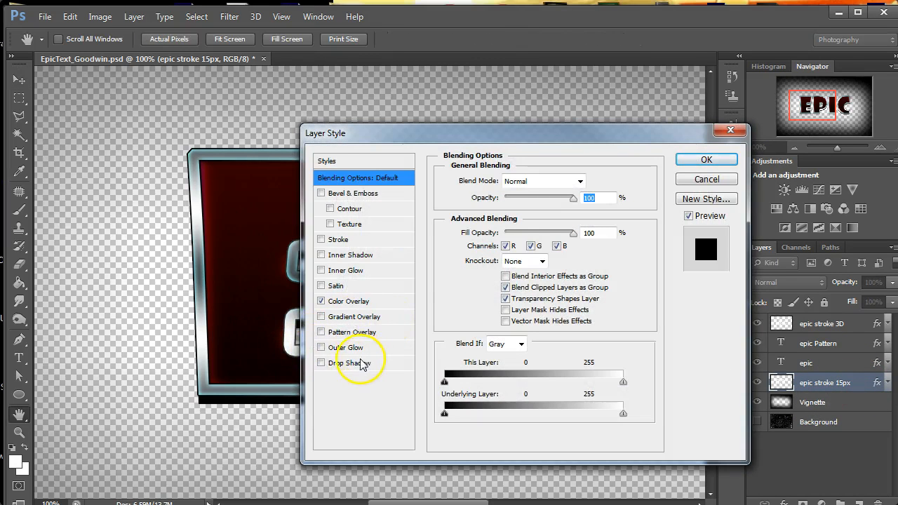
# Add a white Drop Shadow at 50% opacity to the epic stroke 15px layer.
pyautogui.click(351, 363)
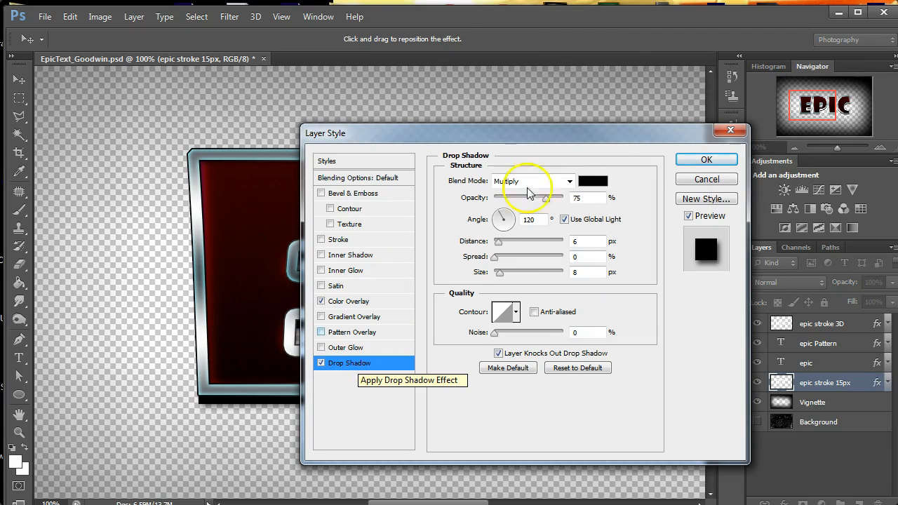
pyautogui.click(593, 181)
pyautogui.moveTo(565, 387); pyautogui.dragTo(384, 380)
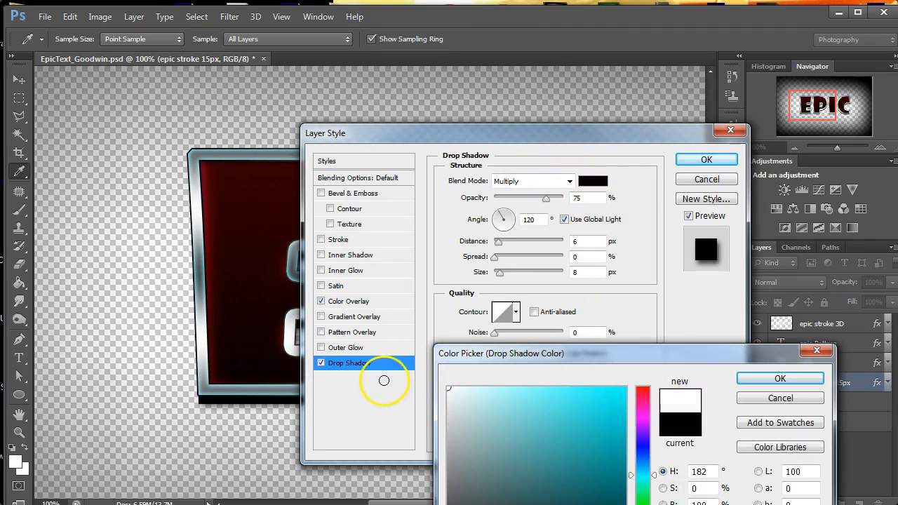
pyautogui.click(779, 378)
pyautogui.doubleClick(588, 197)
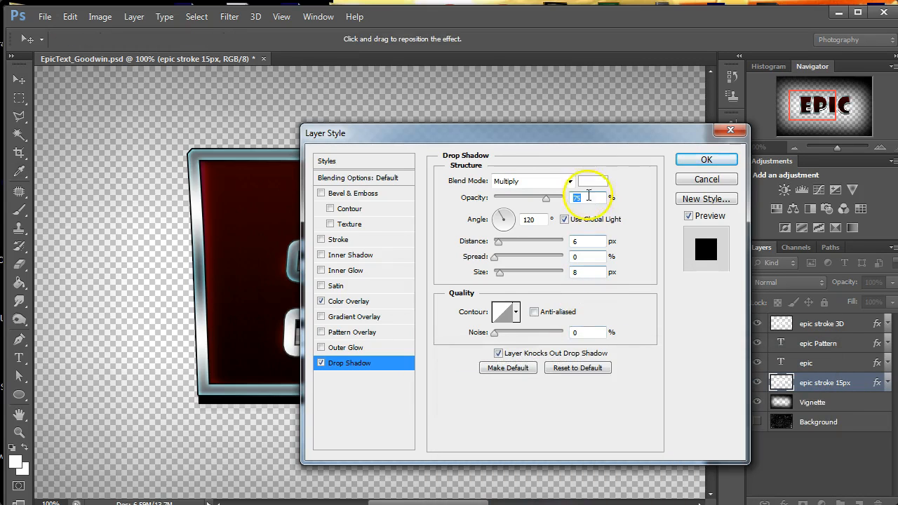
pyautogui.write('50')
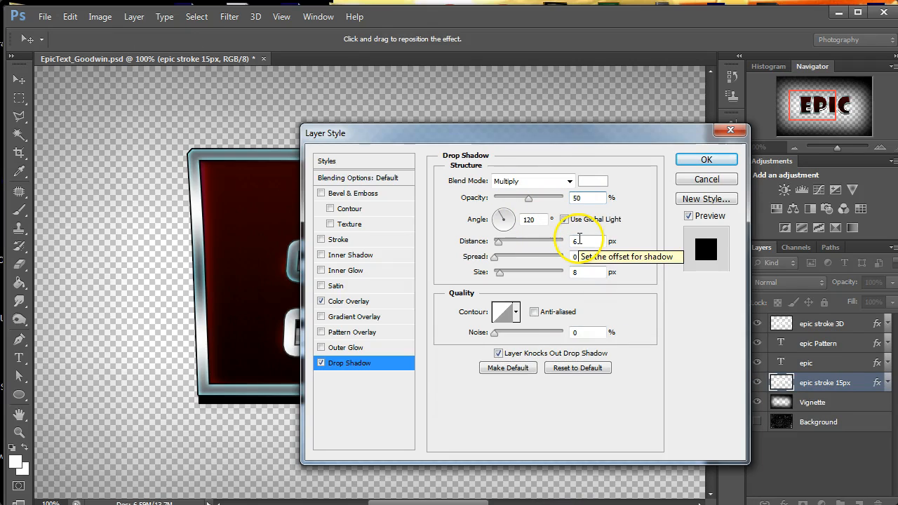
# Set the drop shadow's distance to 30 px, apply the style and show the Background layer again.
pyautogui.click(591, 241)
pyautogui.moveTo(590, 241); pyautogui.dragTo(537, 245)
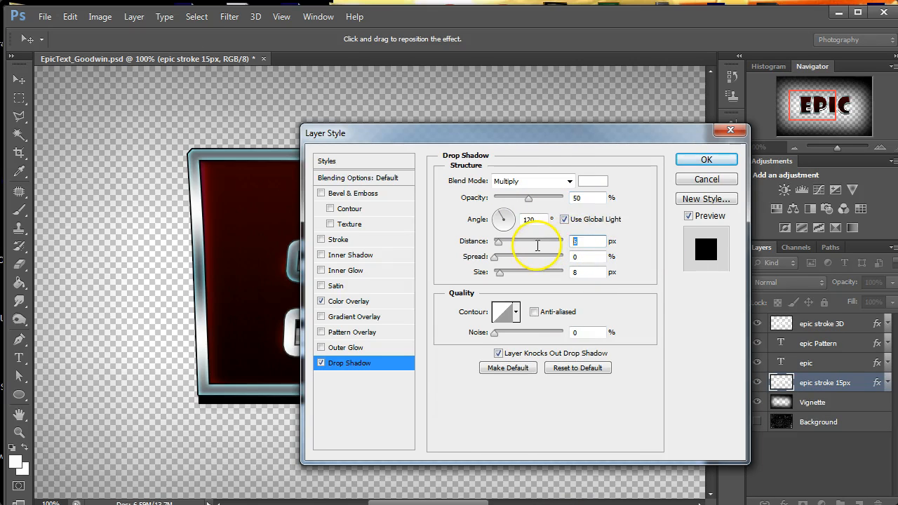
pyautogui.write('30')
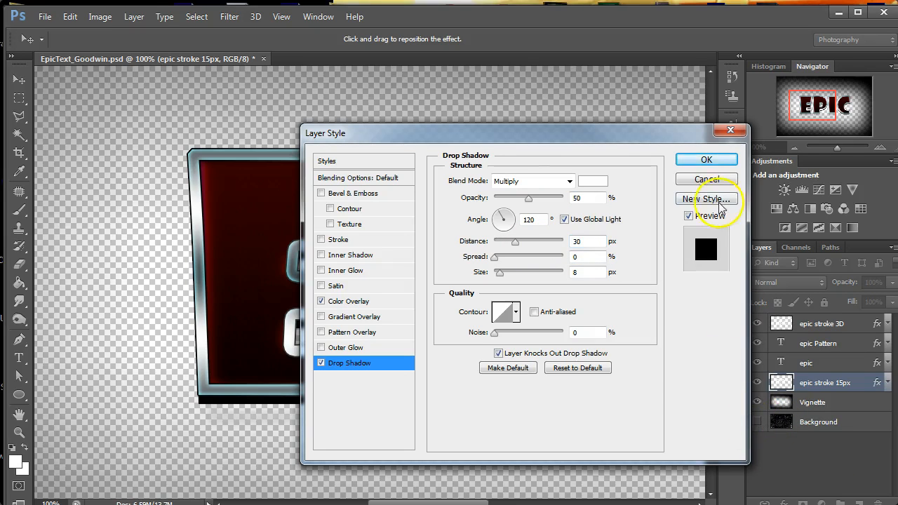
pyautogui.click(706, 161)
pyautogui.click(757, 421)
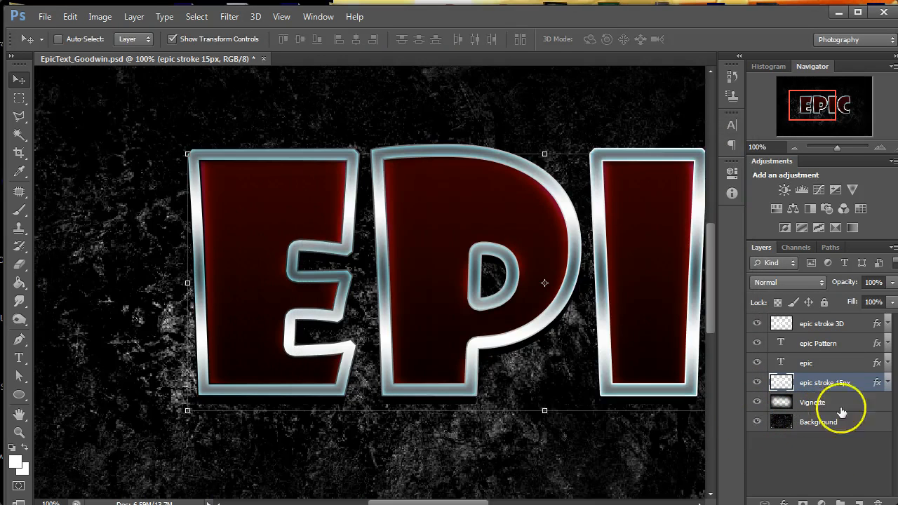
# Reopen the epic stroke 15px layer's Drop Shadow settings and set the shadow size to 75 px.
pyautogui.doubleClick(877, 382)
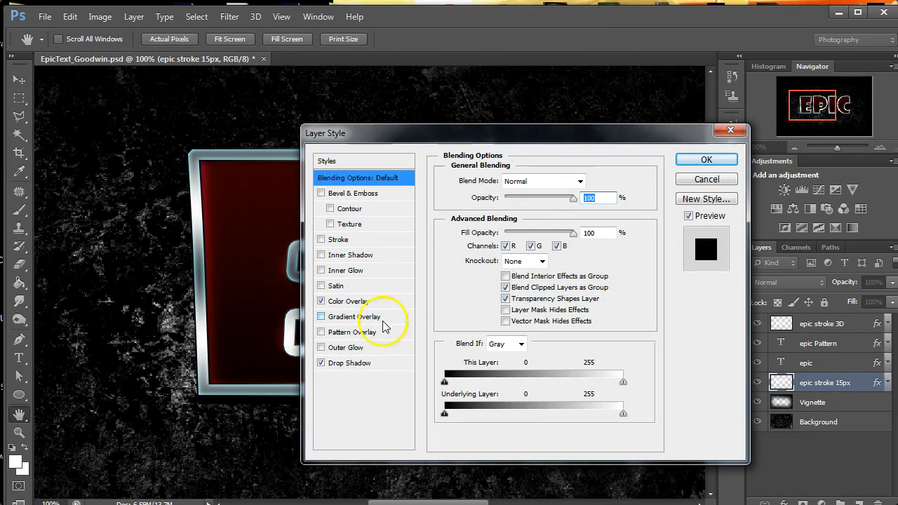
pyautogui.click(342, 363)
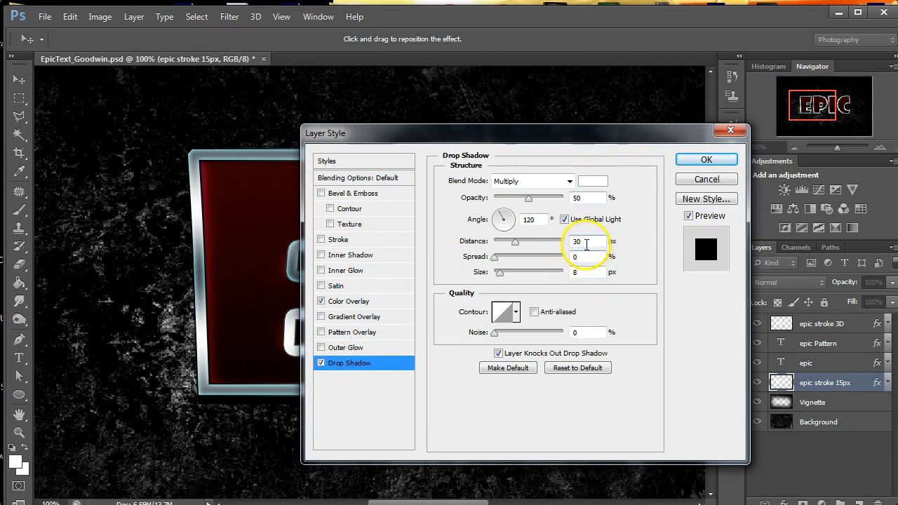
pyautogui.click(586, 272)
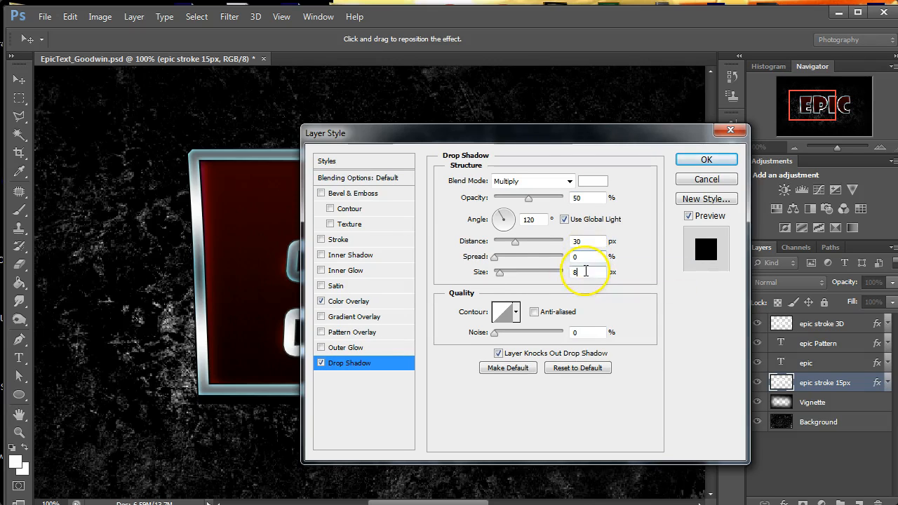
pyautogui.write('75')
pyautogui.click(600, 134)
pyautogui.moveTo(599, 135); pyautogui.dragTo(695, 127)
pyautogui.click(687, 248)
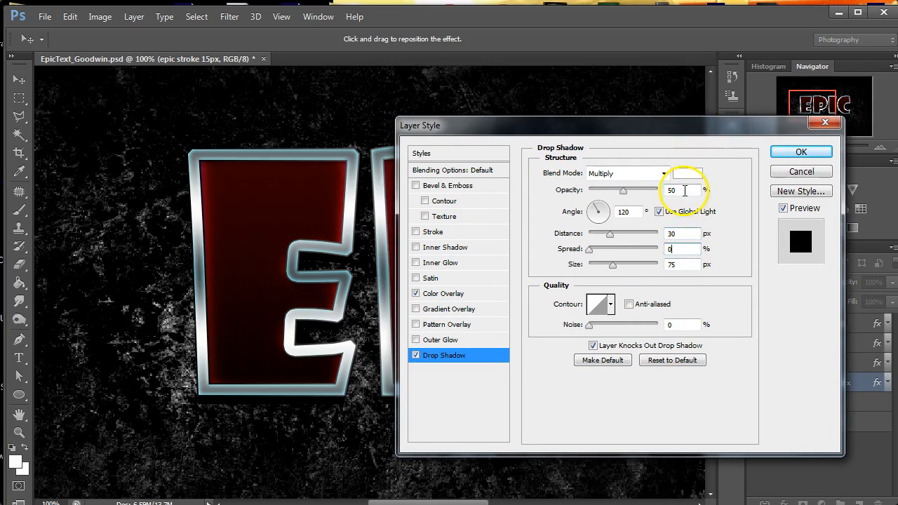
# Set the drop shadow's blend mode to Normal and move the dialog clear of the lettering.
pyautogui.click(659, 174)
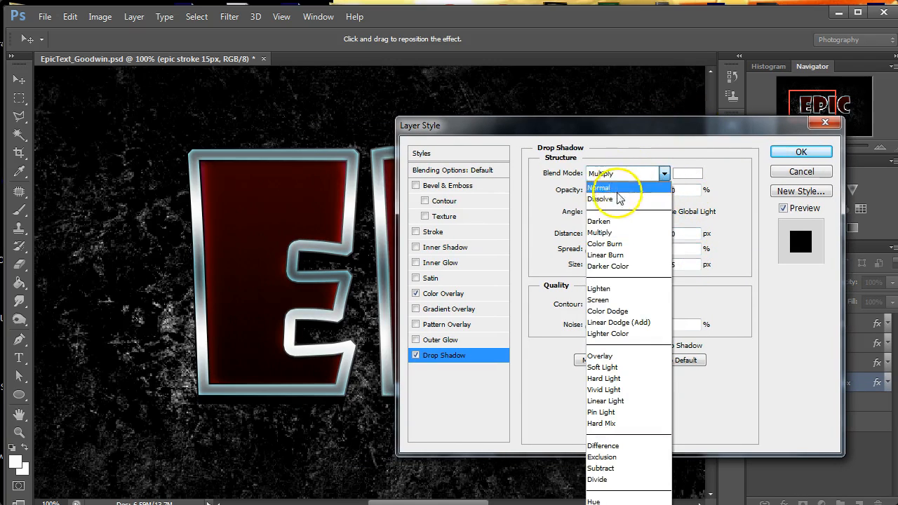
pyautogui.click(617, 185)
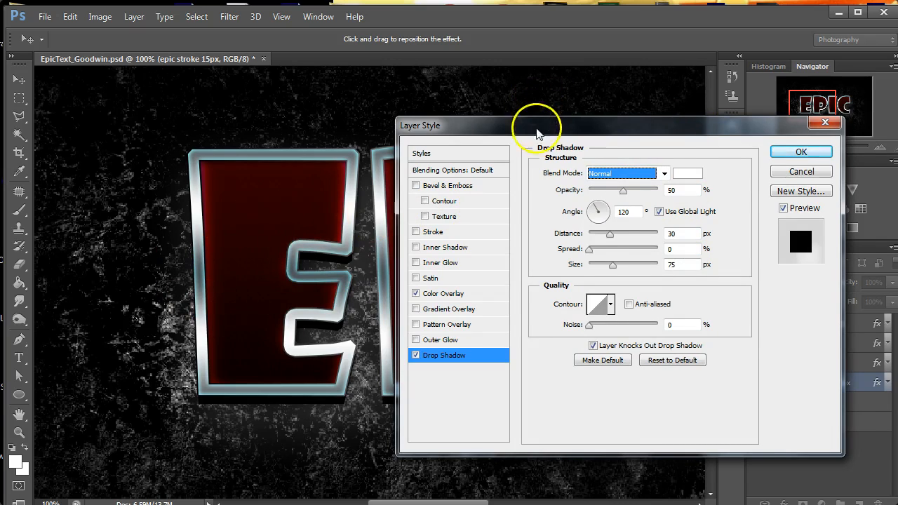
pyautogui.moveTo(537, 126); pyautogui.dragTo(702, 120)
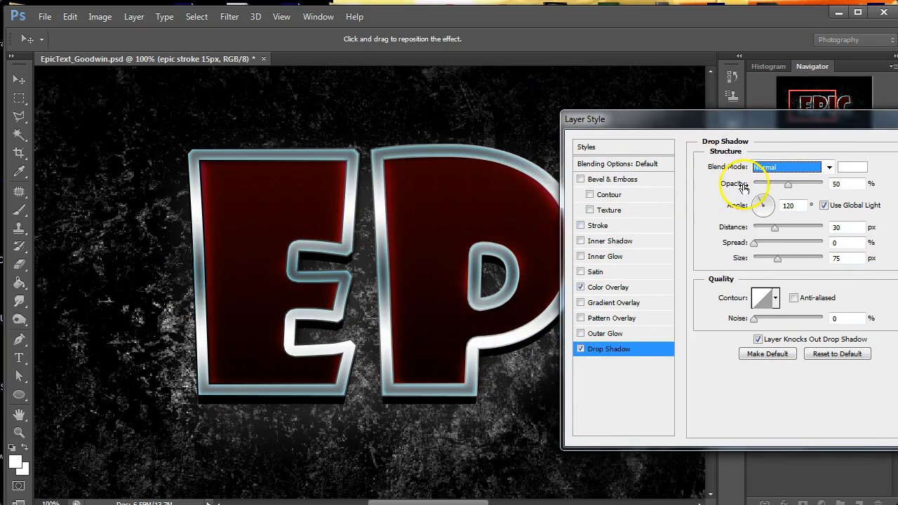
# Try the drop shadow at 100% opacity, set it back to 50% and apply the layer style.
pyautogui.moveTo(787, 183); pyautogui.dragTo(862, 186)
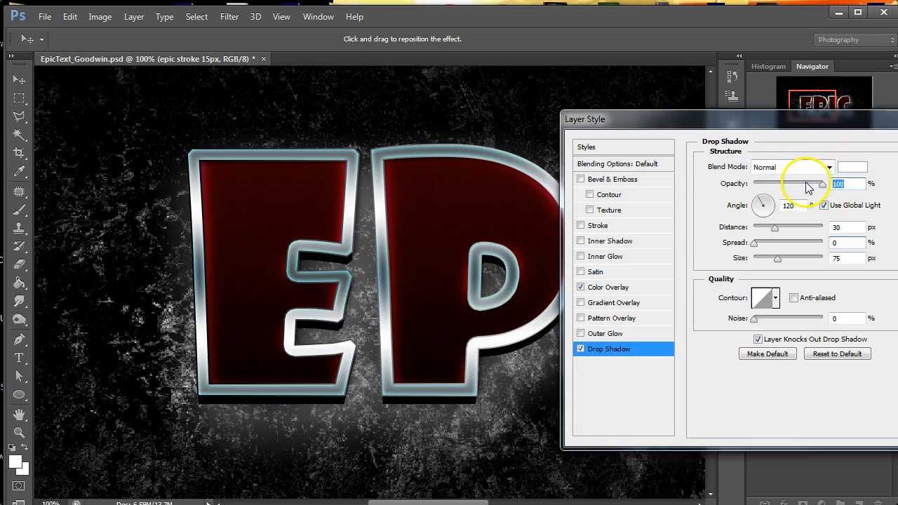
pyautogui.moveTo(849, 184); pyautogui.dragTo(817, 184)
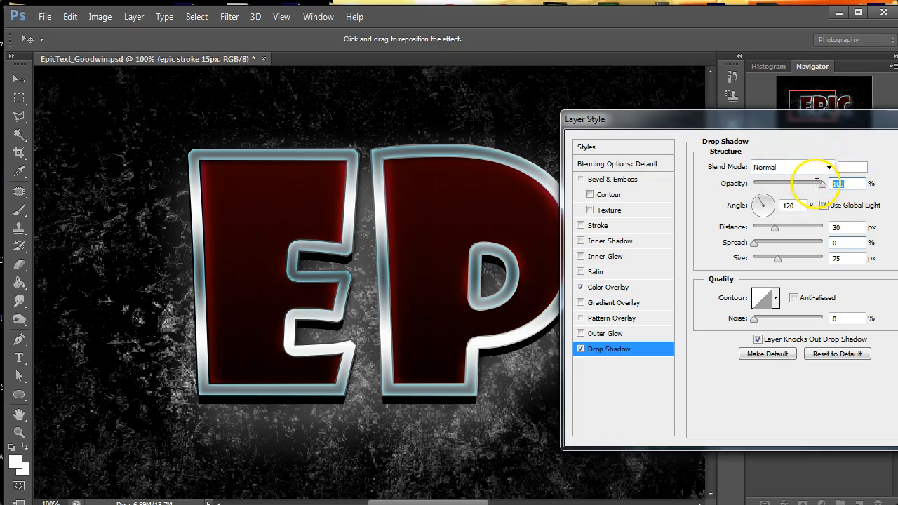
pyautogui.write('50')
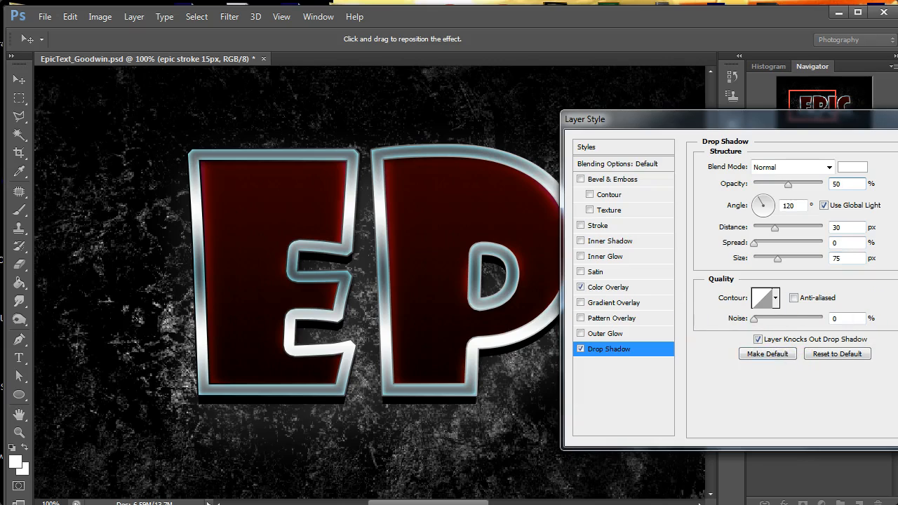
pyautogui.press('Return')
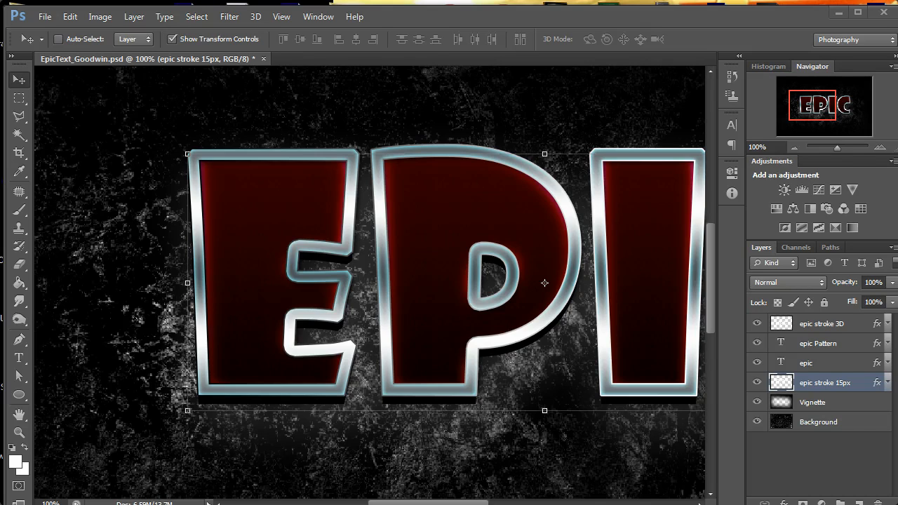
# Create a new layer above the Vignette layer and ready the Brush tool with white as the foreground color.
pyautogui.click(795, 148)
pyautogui.click(794, 148)
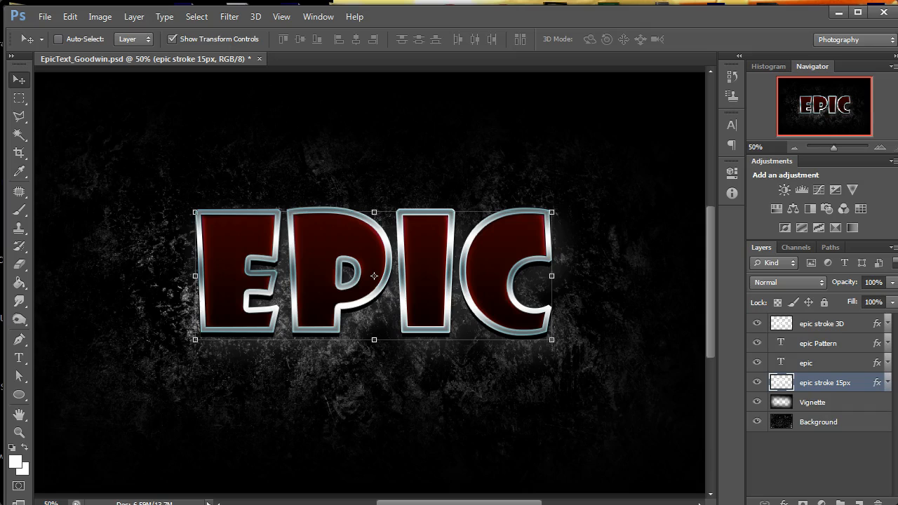
pyautogui.click(789, 405)
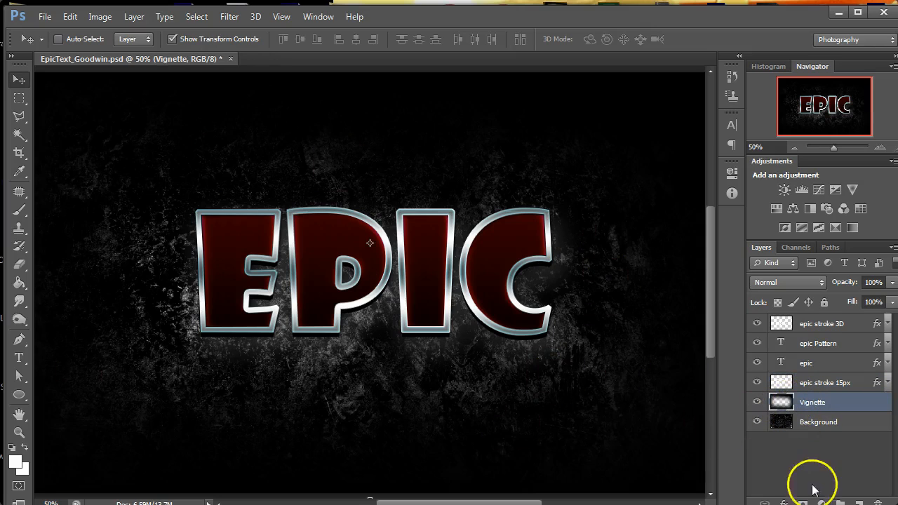
pyautogui.click(858, 502)
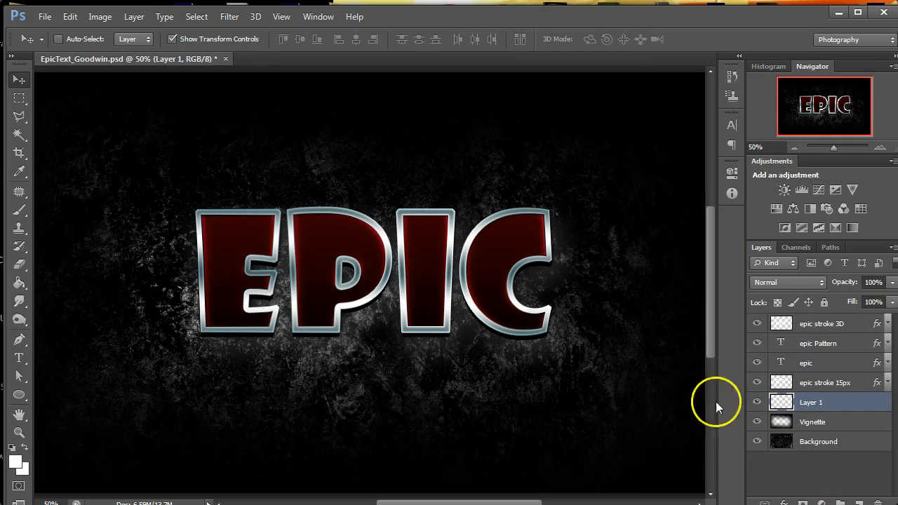
pyautogui.press('b')
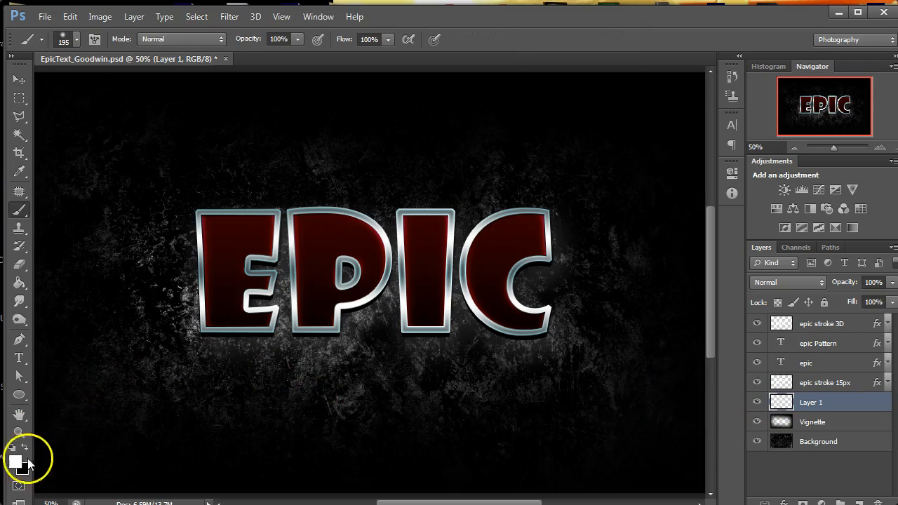
pyautogui.click(16, 466)
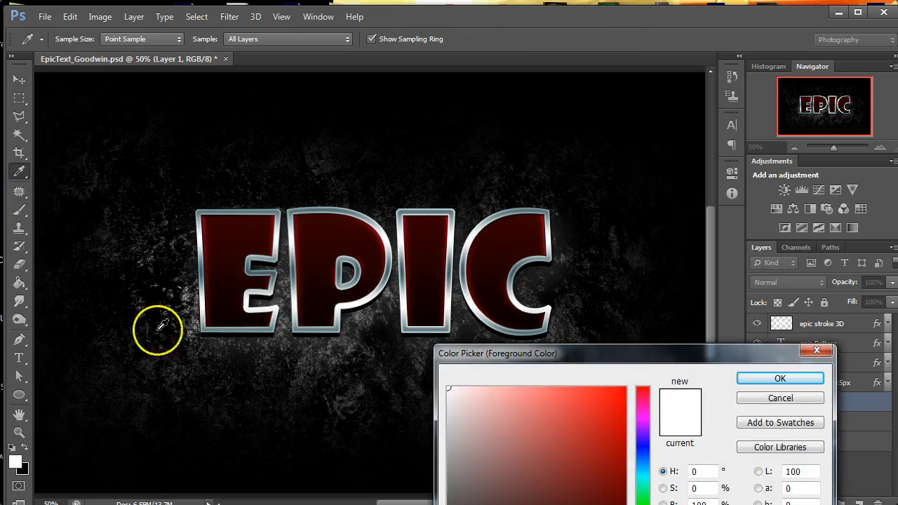
pyautogui.click(807, 376)
# Try painting white behind the EPIC text with an 800 px soft brush, and undo the stroke.
pyautogui.press(']')
pyautogui.press(']')
pyautogui.press(']')
pyautogui.press(']')
pyautogui.press(']')
pyautogui.moveTo(237, 286); pyautogui.dragTo(587, 288)
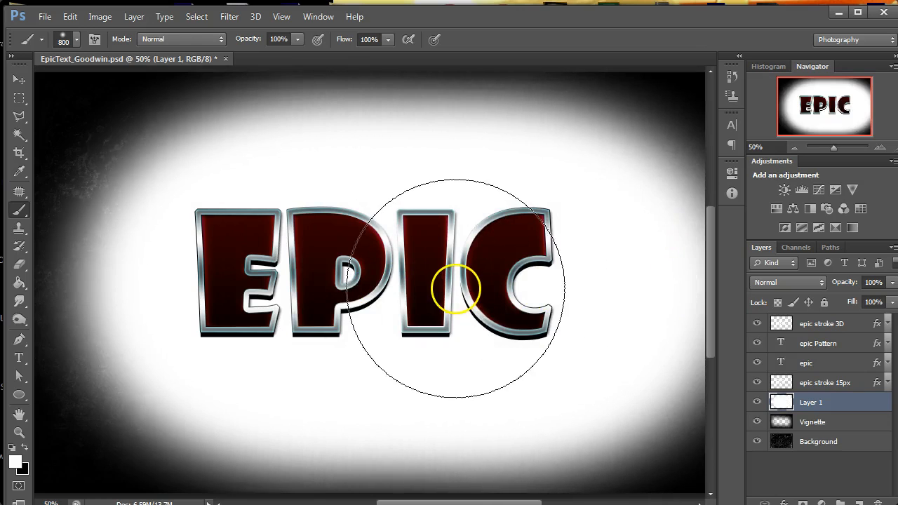
pyautogui.hotkey('ctrl', 'z')
# Paint a white glow behind the EPIC text with a 500 px brush and set the new layer's opacity to 63%.
pyautogui.press('[')
pyautogui.press('[')
pyautogui.press('[')
pyautogui.moveTo(440, 288)
pyautogui.mouseDown()
pyautogui.moveTo(276, 271)
pyautogui.moveTo(190, 281)
pyautogui.moveTo(357, 274)
pyautogui.moveTo(533, 282)
pyautogui.moveTo(511, 285)
pyautogui.mouseUp()
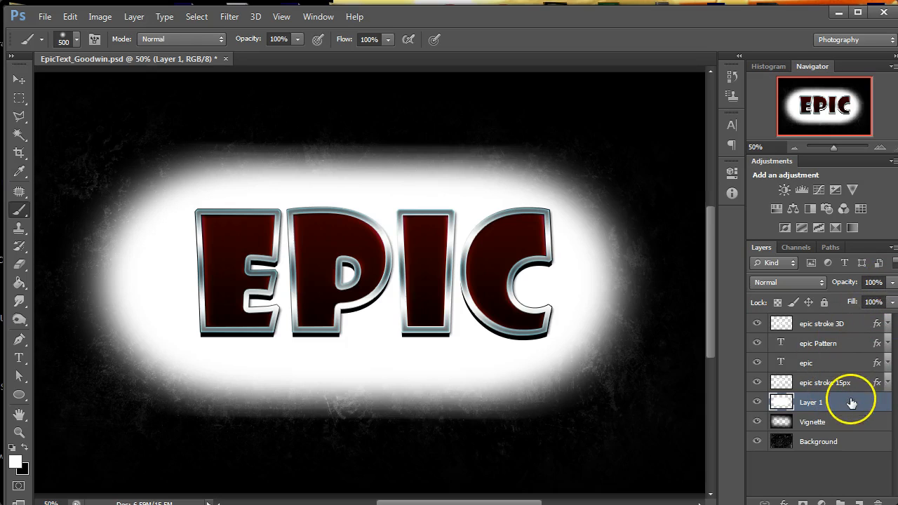
pyautogui.click(892, 282)
pyautogui.moveTo(891, 299); pyautogui.dragTo(865, 299)
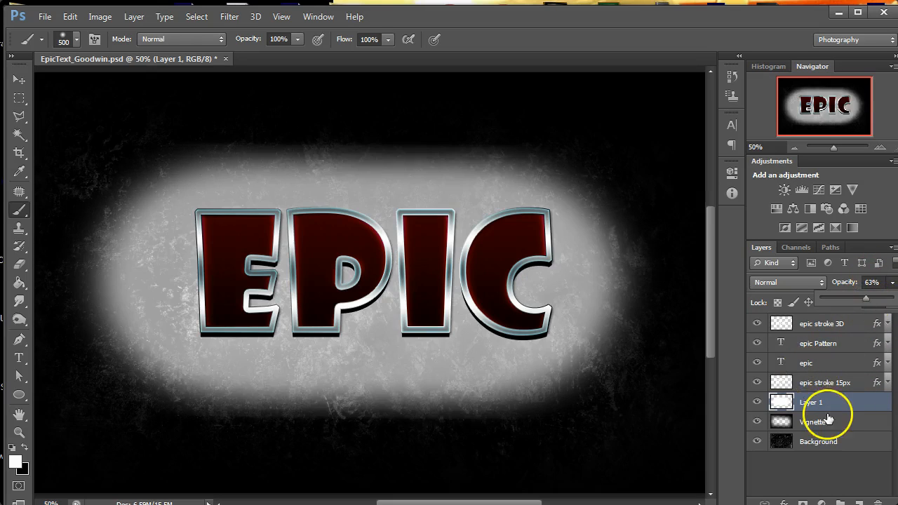
# Set the painted glow layer's blend mode to Color Dodge and reduce its opacity to 10%.
pyautogui.click(803, 282)
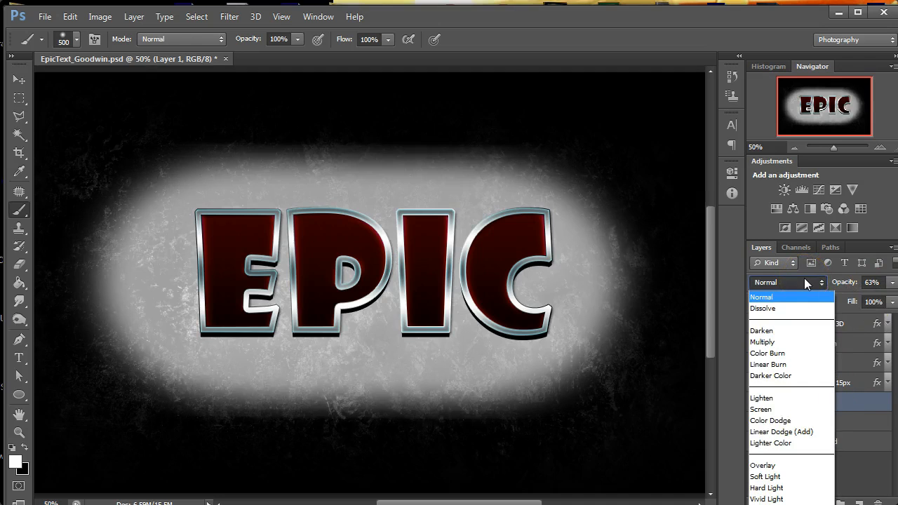
pyautogui.click(798, 443)
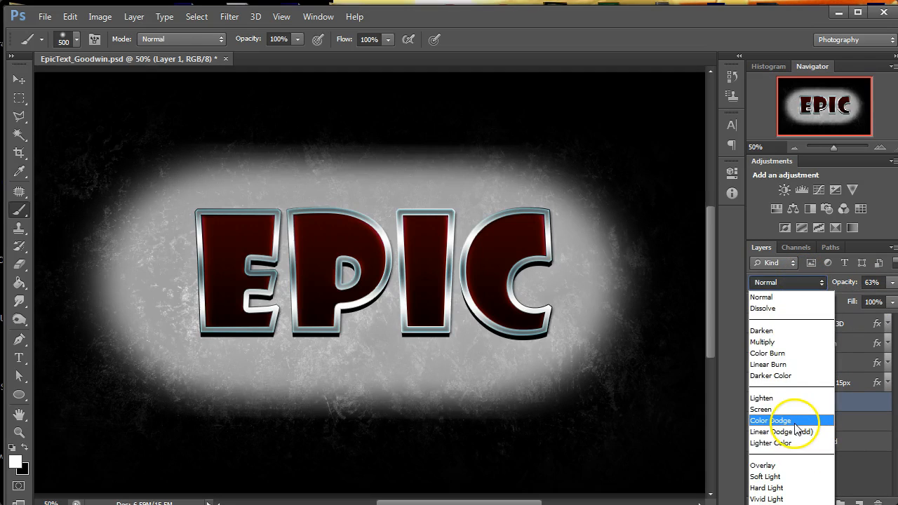
pyautogui.click(802, 420)
pyautogui.click(893, 282)
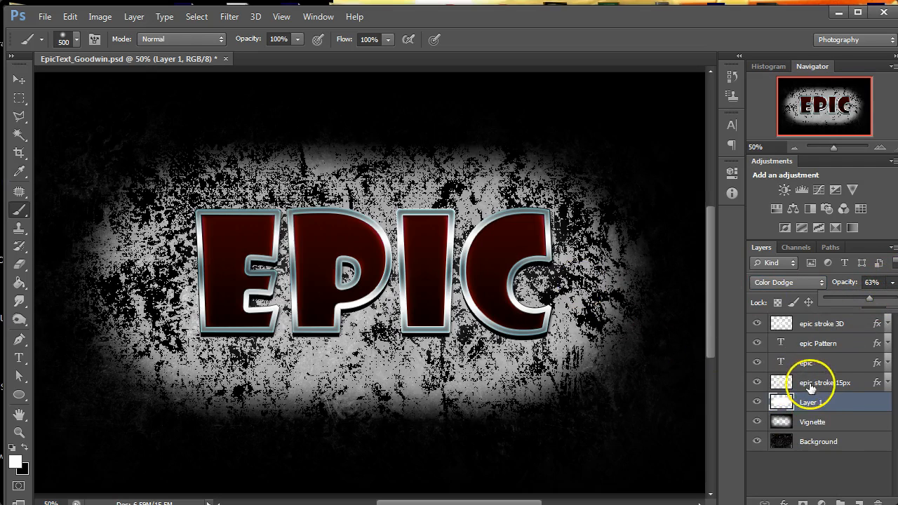
pyautogui.moveTo(851, 298); pyautogui.dragTo(829, 299)
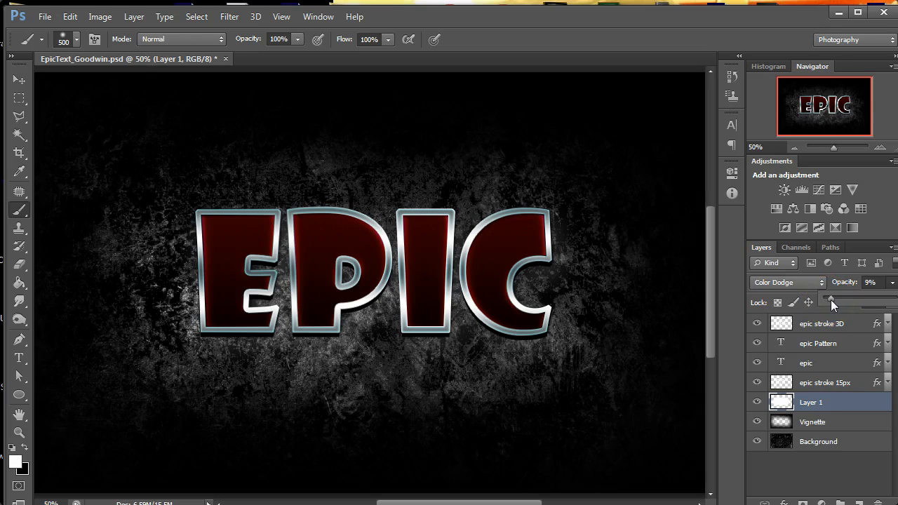
pyautogui.moveTo(831, 299); pyautogui.dragTo(831, 300)
# Soften the outer edges of the painted glow above and below the EPIC text with a soft 400 px eraser.
pyautogui.click(829, 418)
pyautogui.click(829, 405)
pyautogui.press('e')
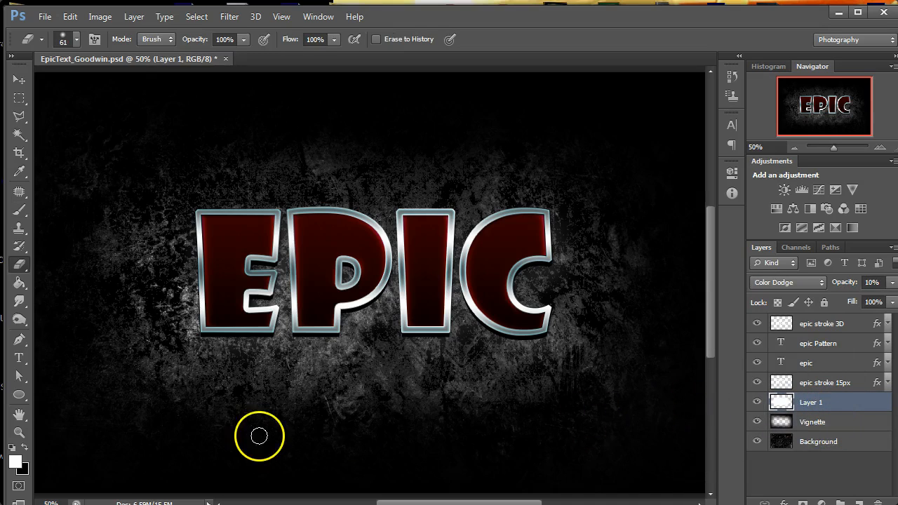
pyautogui.press(']')
pyautogui.press(']')
pyautogui.rightClick(295, 423)
pyautogui.click(310, 490)
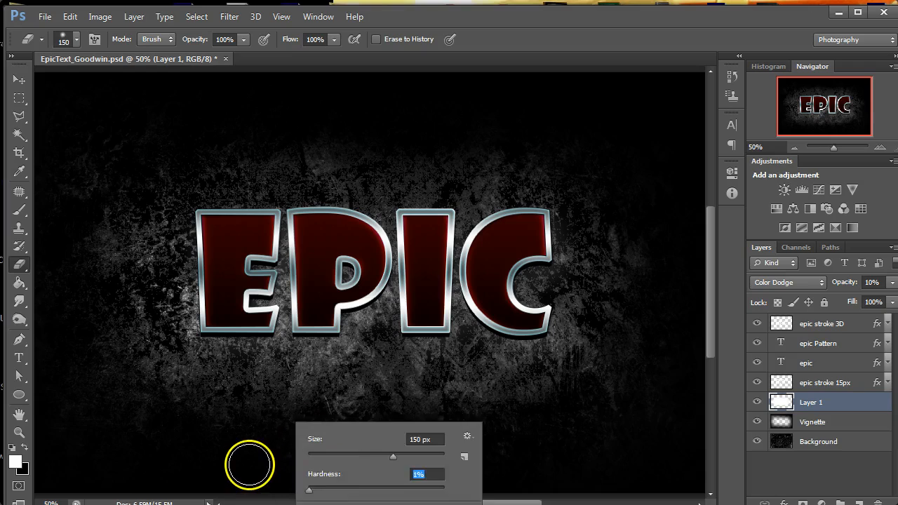
pyautogui.press('Return')
pyautogui.press(']')
pyautogui.press(']')
pyautogui.press(']')
pyautogui.press(']')
pyautogui.press(']')
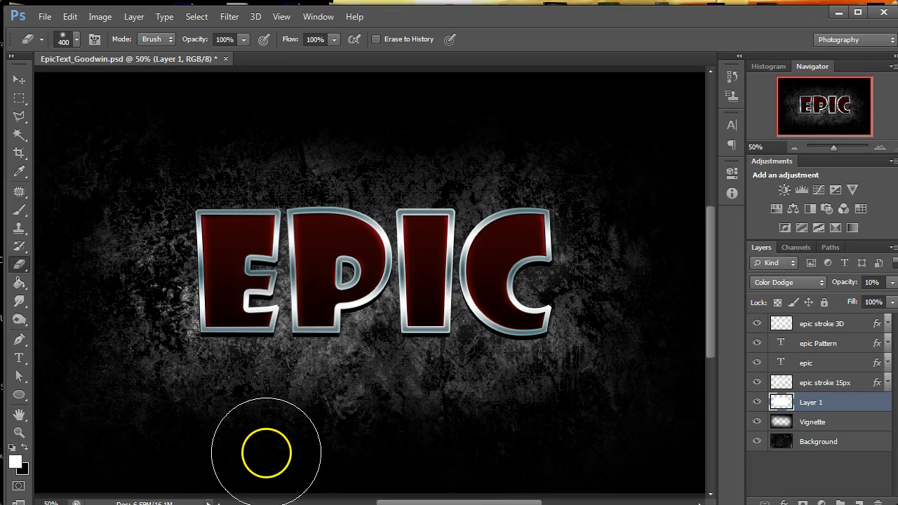
pyautogui.moveTo(274, 445)
pyautogui.mouseDown()
pyautogui.moveTo(465, 445)
pyautogui.moveTo(449, 433)
pyautogui.mouseUp()
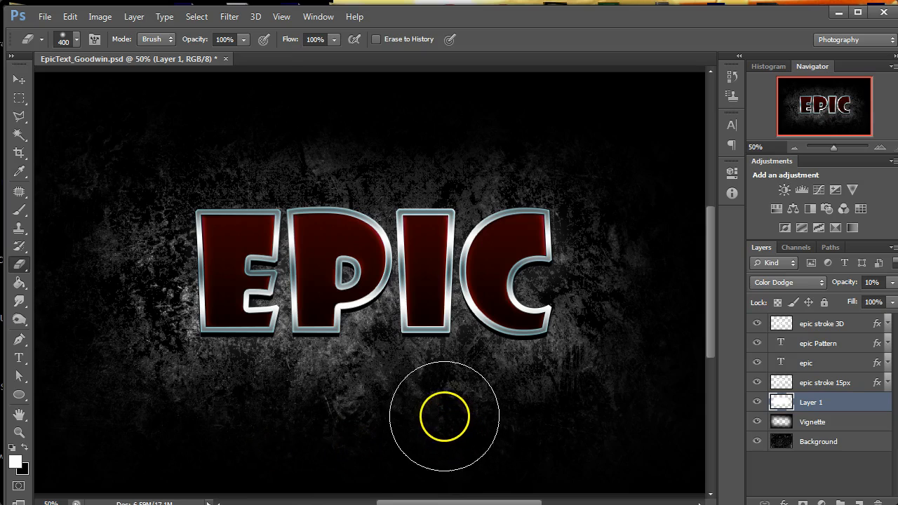
pyautogui.scroll(3, 378, 120)
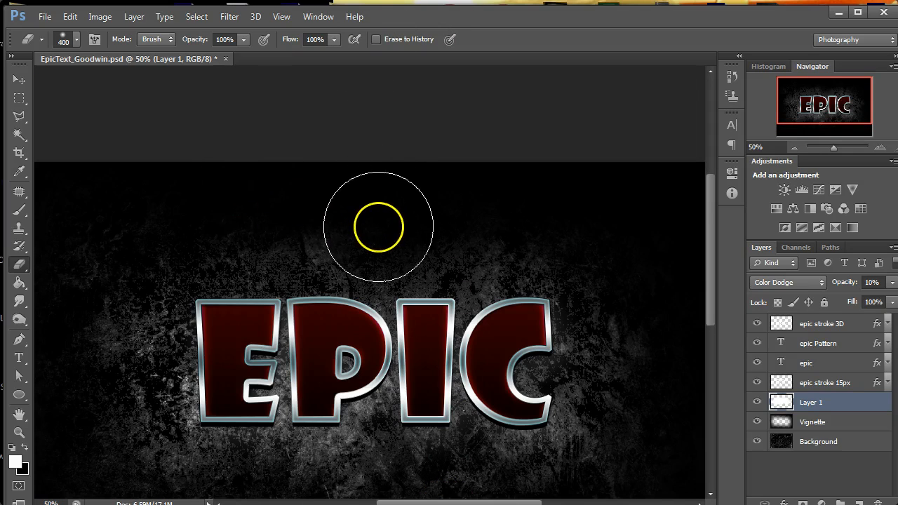
pyautogui.scroll(-1, 644, 263)
pyautogui.scroll(-3, 644, 263)
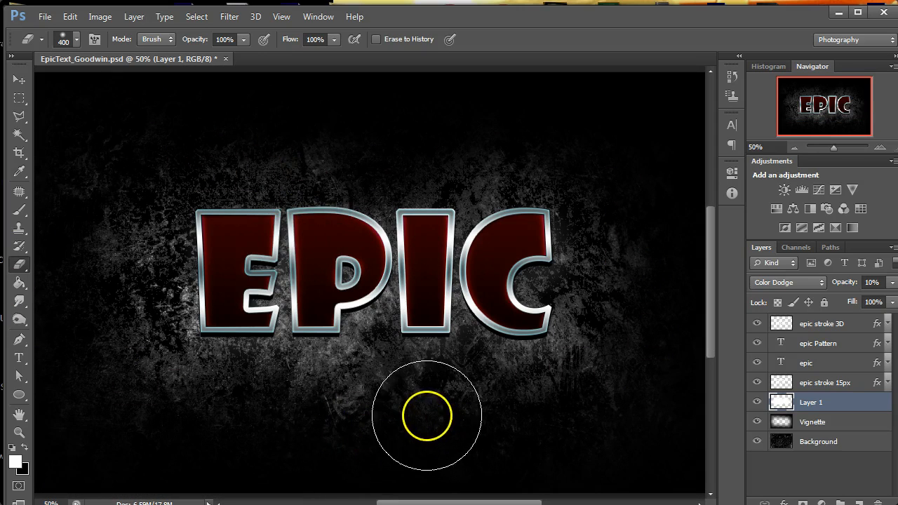
pyautogui.scroll(-2, 433, 389)
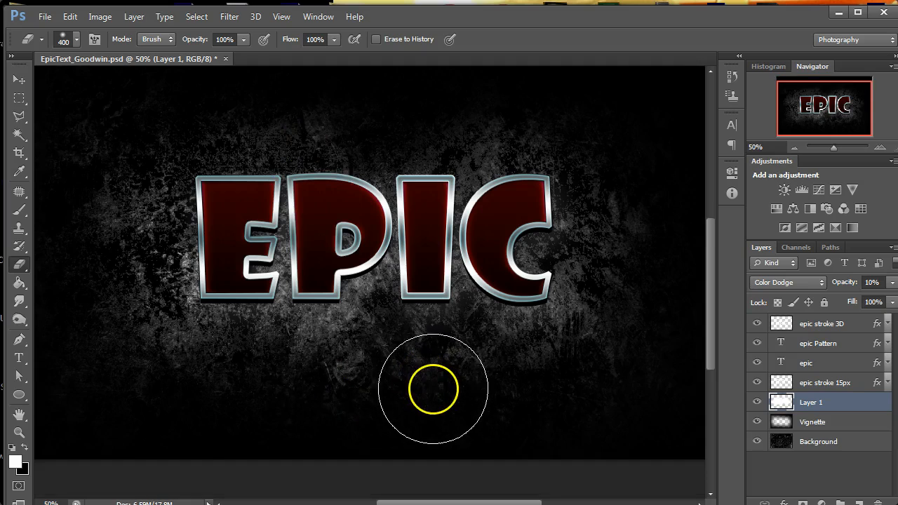
pyautogui.scroll(2, 433, 388)
pyautogui.press('b')
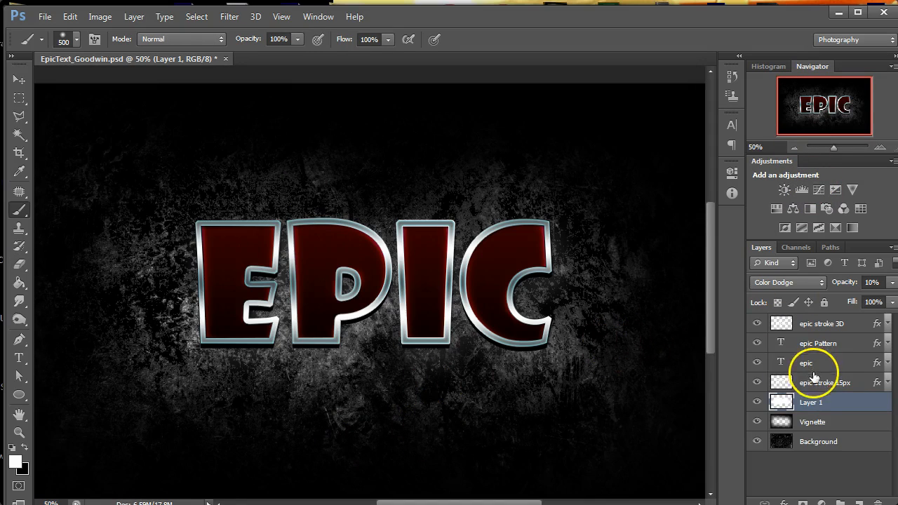
# Nudge the four EPIC text and stroke layers upward together to make room beneath the word, and deselect them.
pyautogui.click(813, 382)
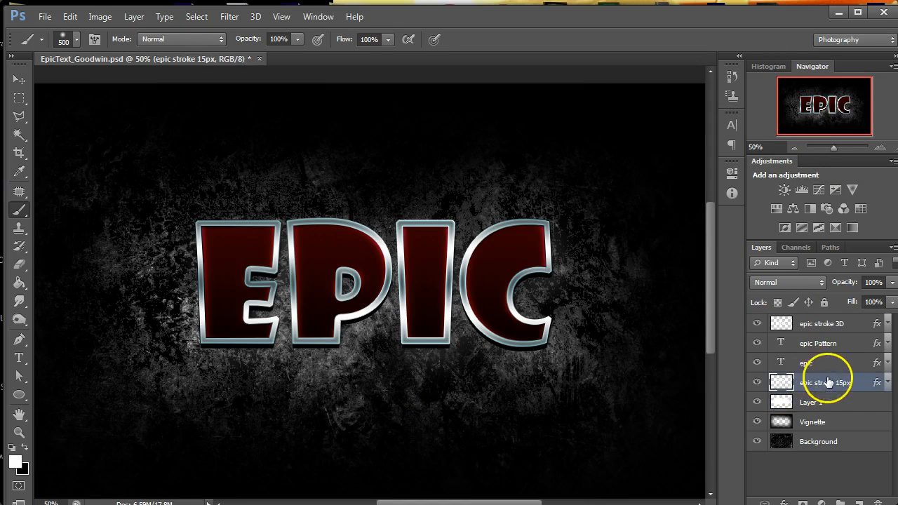
pyautogui.keyDown('shift'); pyautogui.click(832, 326); pyautogui.keyUp('shift')
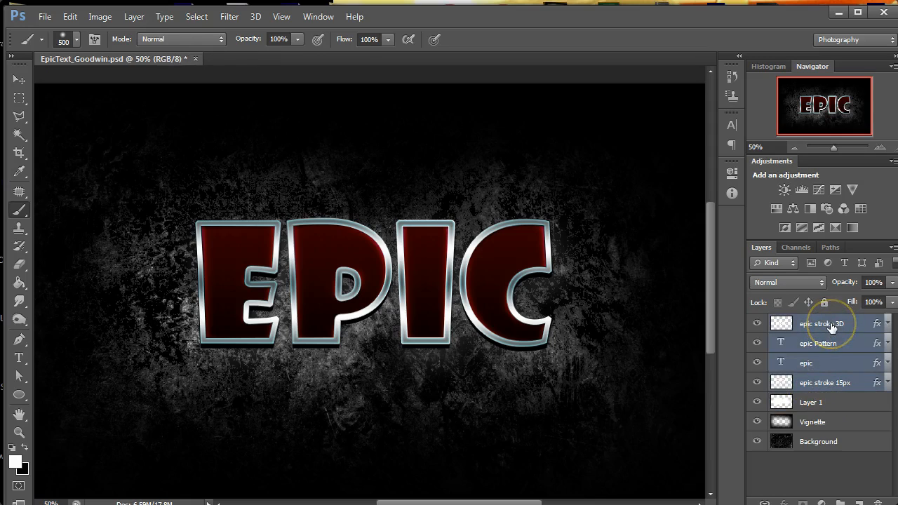
pyautogui.press('v')
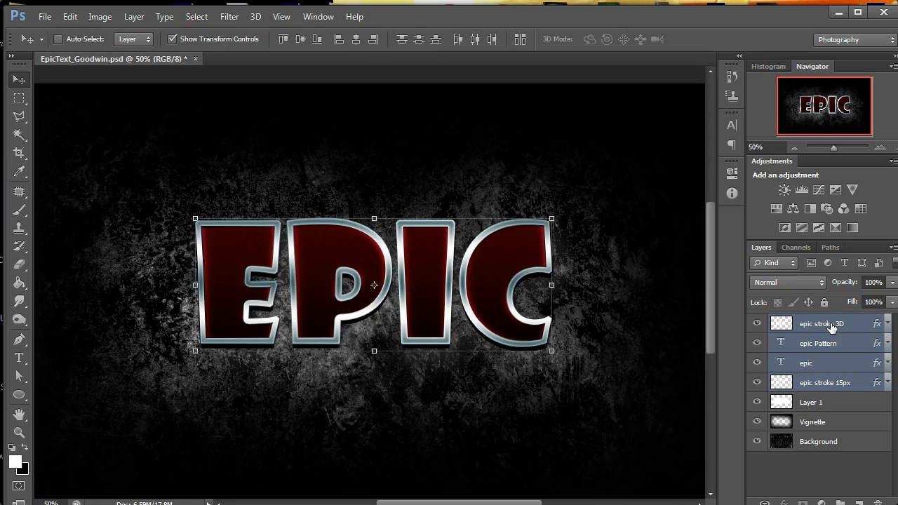
pyautogui.press('Up')
pyautogui.press('Up')
pyautogui.press('Up')
pyautogui.press('Up')
pyautogui.press('Up')
pyautogui.press('Up')
pyautogui.press('Up')
pyautogui.press('Up')
pyautogui.press('Up')
pyautogui.press('Up')
pyautogui.press('Up')
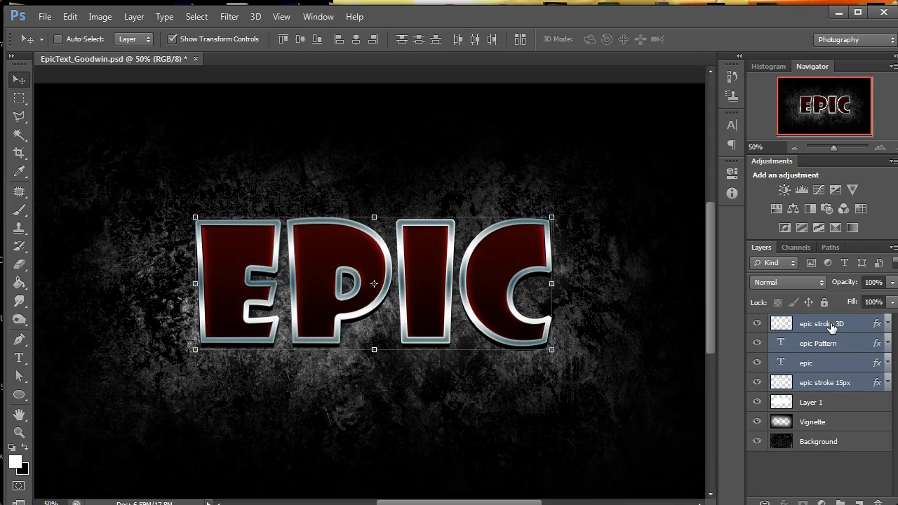
pyautogui.press('Up')
pyautogui.press('Up')
pyautogui.press('Up')
pyautogui.press('Up')
pyautogui.press('Up')
pyautogui.press('Up')
pyautogui.press('Up')
pyautogui.press('Up')
pyautogui.press('Up')
pyautogui.press('Up')
pyautogui.press('Up')
pyautogui.press('Up')
pyautogui.press('Up')
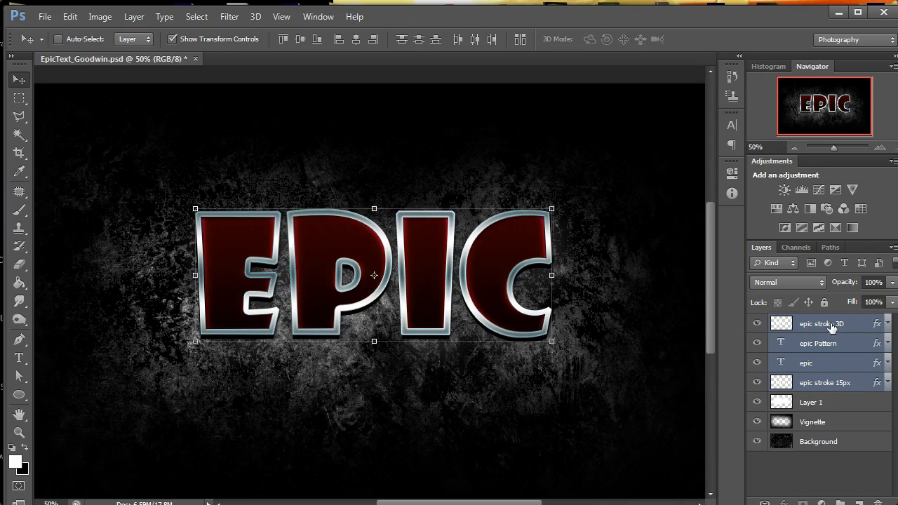
pyautogui.press('Up')
pyautogui.press('Up')
pyautogui.press('Up')
pyautogui.press('Up')
pyautogui.press('Up')
pyautogui.press('Up')
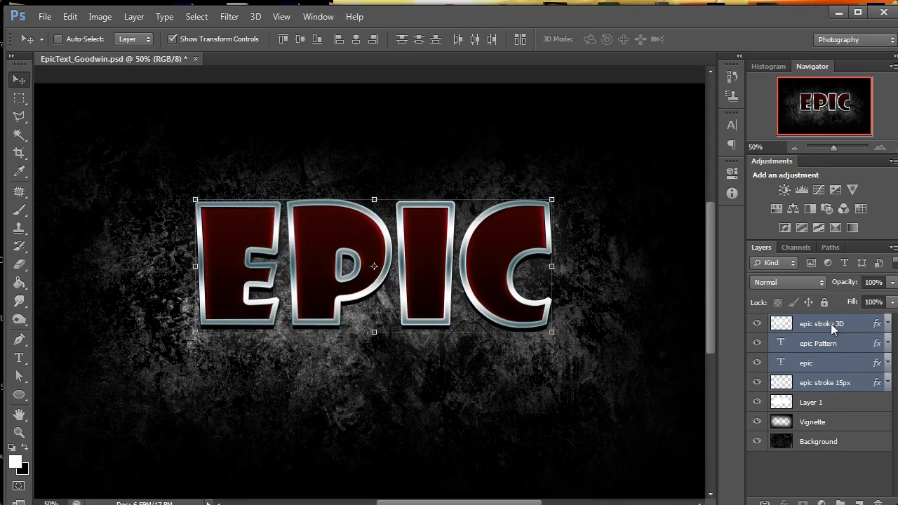
pyautogui.click(818, 477)
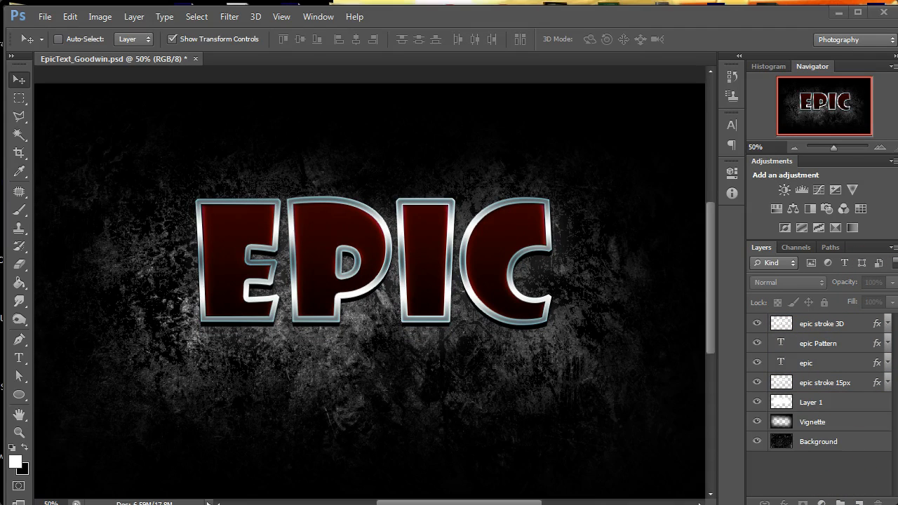
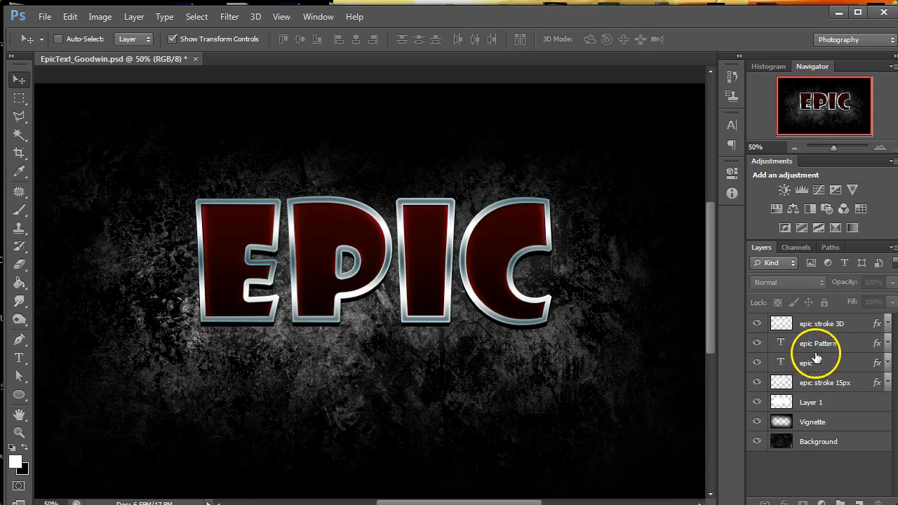
# Duplicate the epic text layer and place the copy at the top of the layer stack.
pyautogui.click(811, 349)
pyautogui.click(826, 364)
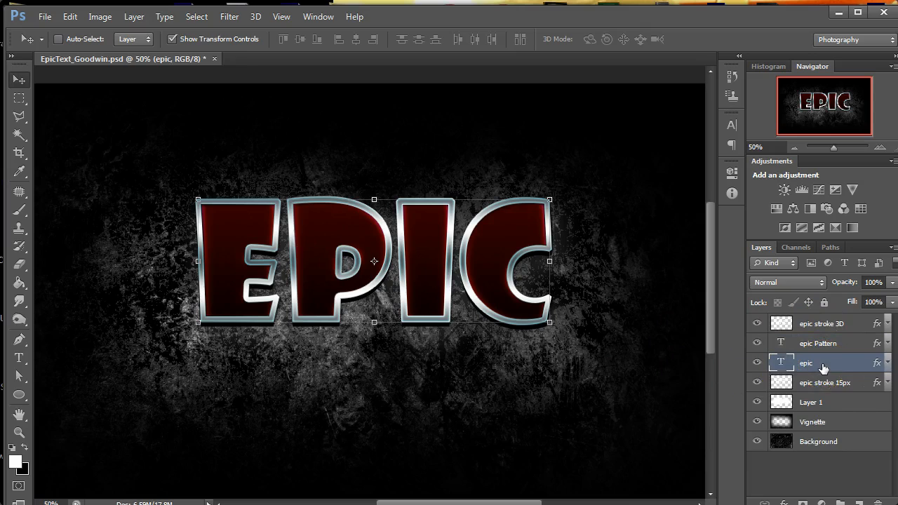
pyautogui.hotkey('ctrl', 'j')
pyautogui.moveTo(810, 366)
pyautogui.mouseDown()
pyautogui.moveTo(782, 365)
pyautogui.moveTo(783, 441)
pyautogui.moveTo(793, 413)
pyautogui.moveTo(780, 298)
pyautogui.moveTo(790, 320)
pyautogui.mouseUp()
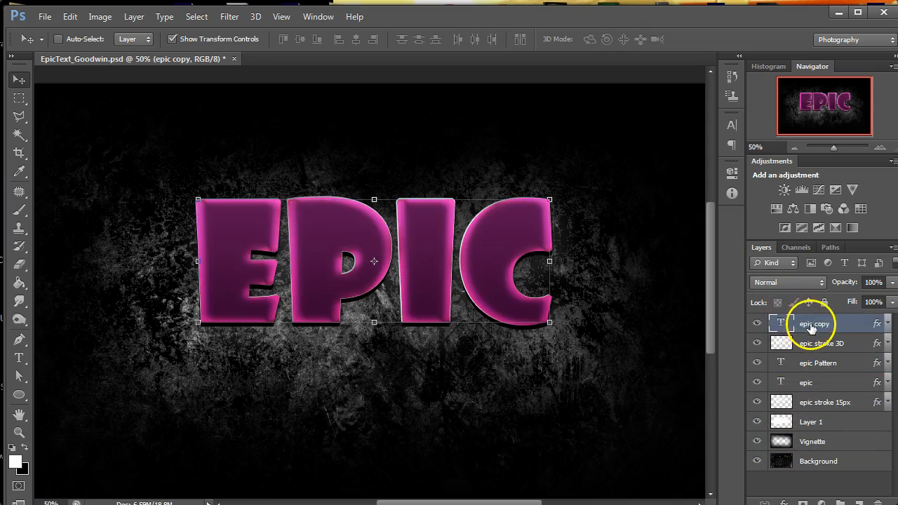
# Move the duplicated text straight down until it sits just below the original EPIC lettering.
pyautogui.hotkey('shift', 'Down')
pyautogui.hotkey('shift', 'Down')
pyautogui.hotkey('shift', 'Down')
pyautogui.hotkey('shift', 'Down')
pyautogui.hotkey('shift', 'Down')
pyautogui.hotkey('shift', 'Down')
pyautogui.hotkey('shift', 'Down')
pyautogui.hotkey('shift', 'Down')
pyautogui.hotkey('shift', 'Down')
pyautogui.hotkey('shift', 'Down')
pyautogui.hotkey('shift', 'Down')
pyautogui.hotkey('shift', 'Down')
pyautogui.hotkey('shift', 'Down')
pyautogui.hotkey('shift', 'Down')
pyautogui.hotkey('shift', 'Down')
pyautogui.hotkey('shift', 'Down')
pyautogui.hotkey('shift', 'Down')
pyautogui.hotkey('shift', 'Down')
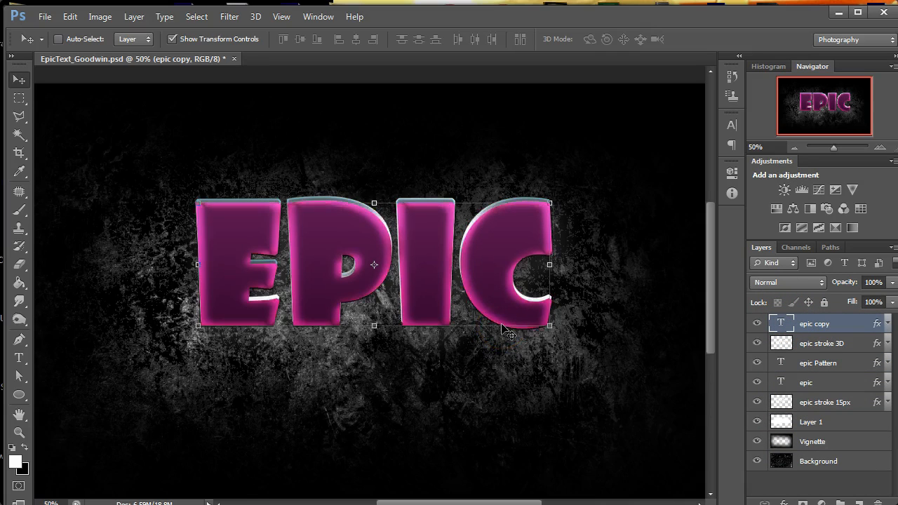
pyautogui.hotkey('shift', 'Down')
pyautogui.hotkey('shift', 'Down')
pyautogui.hotkey('shift', 'Down')
pyautogui.hotkey('shift', 'Down')
pyautogui.hotkey('shift', 'Down')
pyautogui.hotkey('shift', 'Down')
pyautogui.hotkey('shift', 'Down')
pyautogui.hotkey('shift', 'Down')
pyautogui.hotkey('shift', 'Down')
pyautogui.hotkey('shift', 'Down')
pyautogui.hotkey('shift', 'Down')
pyautogui.hotkey('shift', 'Down')
pyautogui.hotkey('shift', 'Down')
pyautogui.hotkey('shift', 'Down')
pyautogui.hotkey('shift', 'Down')
pyautogui.hotkey('shift', 'Down')
pyautogui.hotkey('shift', 'Down')
pyautogui.hotkey('shift', 'Down')
pyautogui.hotkey('shift', 'Down')
pyautogui.hotkey('shift', 'Down')
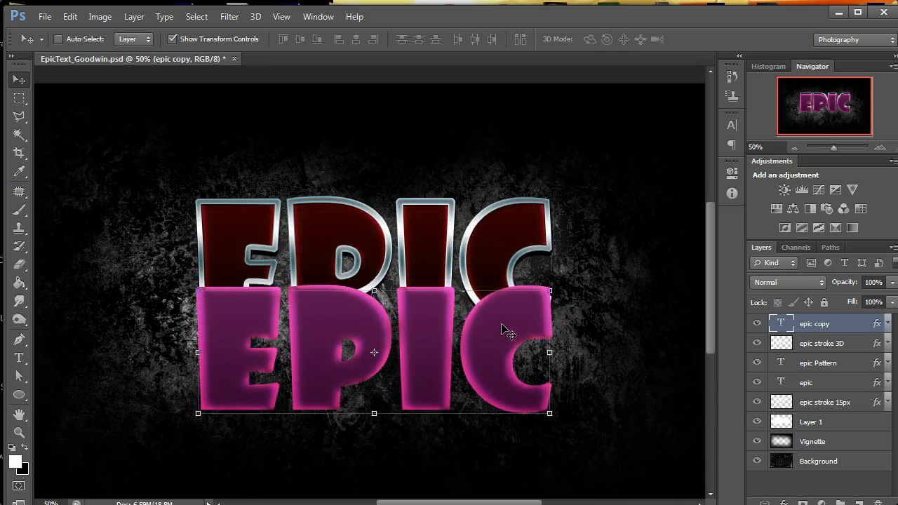
# Replace the wording of the duplicated text with the creator's title and surname.
pyautogui.press('t')
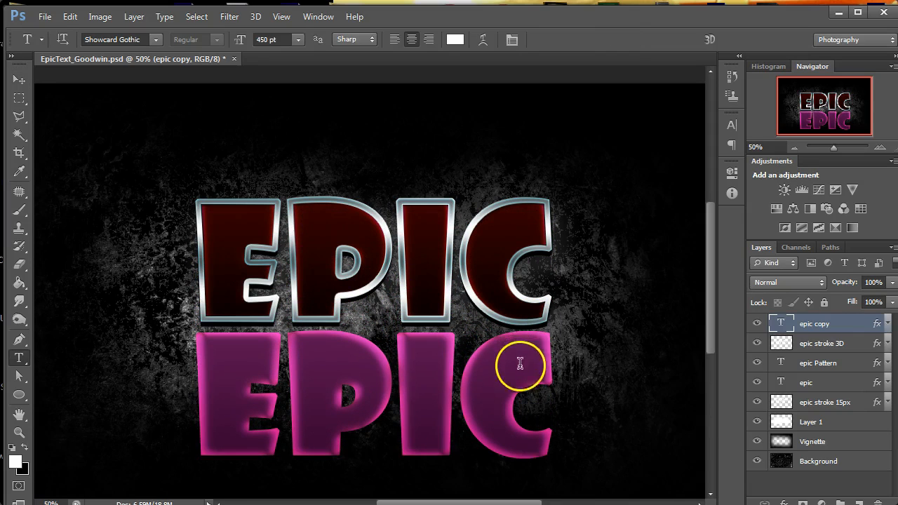
pyautogui.click(473, 379)
pyautogui.hotkey('ctrl', 'a')
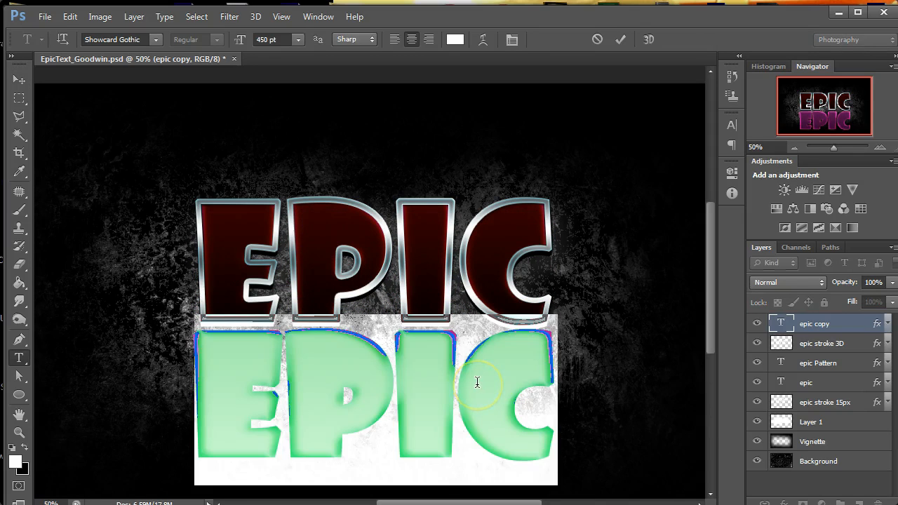
pyautogui.write('MR.')
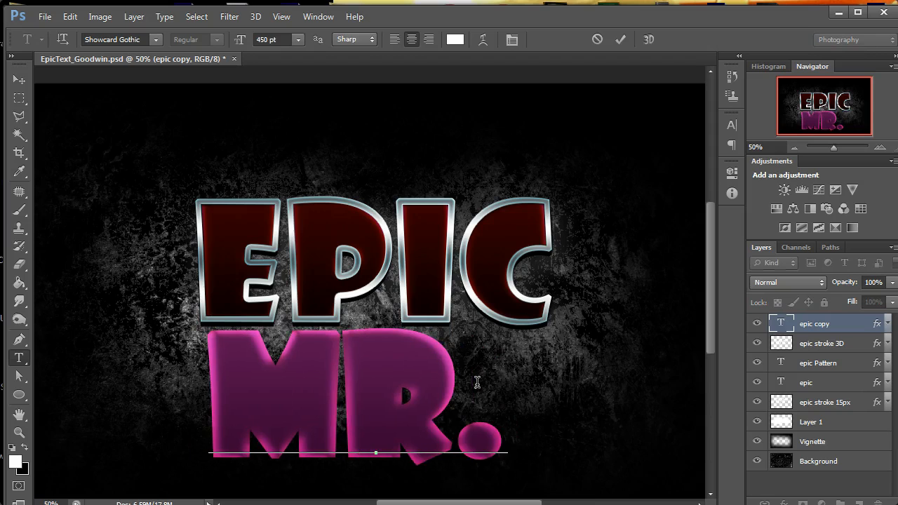
pyautogui.write(' GOODWIN')
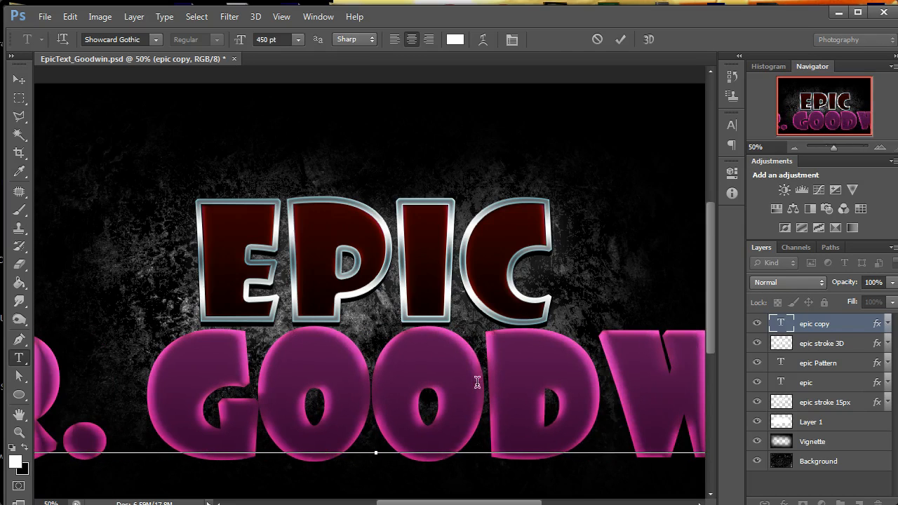
# Set the whole name text to 142 pt with anti-aliasing None and commit the text edit.
pyautogui.tripleClick(358, 393)
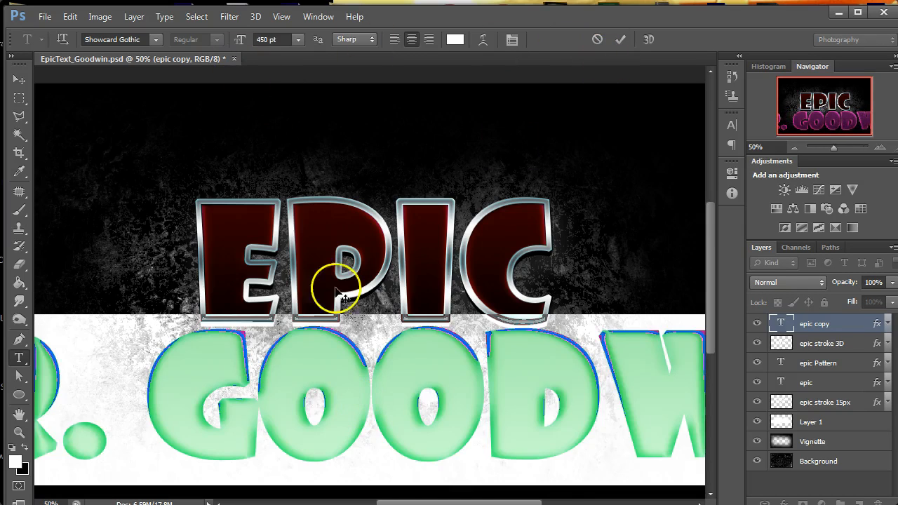
pyautogui.click(298, 40)
pyautogui.click(269, 41)
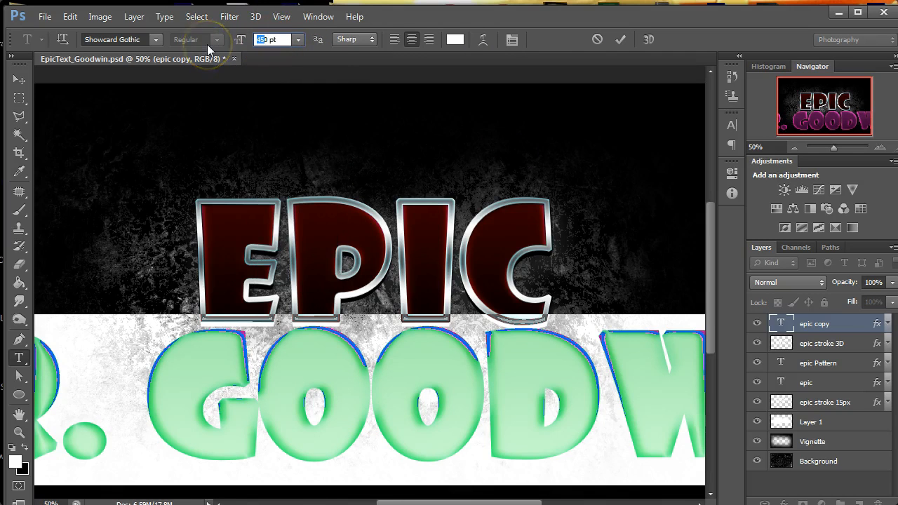
pyautogui.write('142')
pyautogui.press('Return')
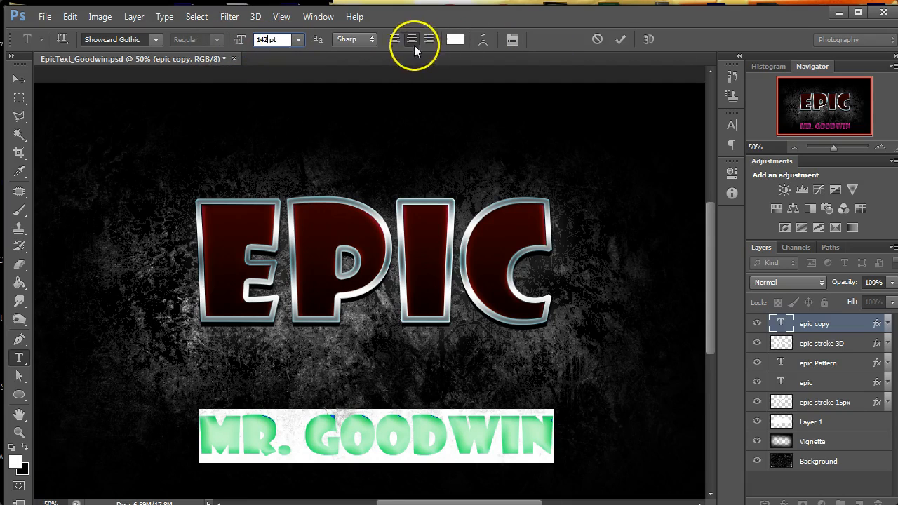
pyautogui.click(368, 39)
pyautogui.click(362, 54)
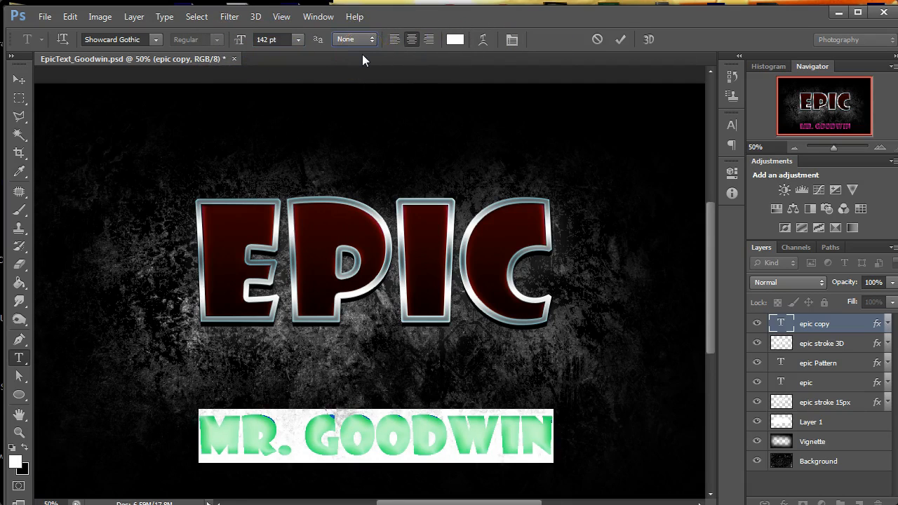
pyautogui.click(622, 39)
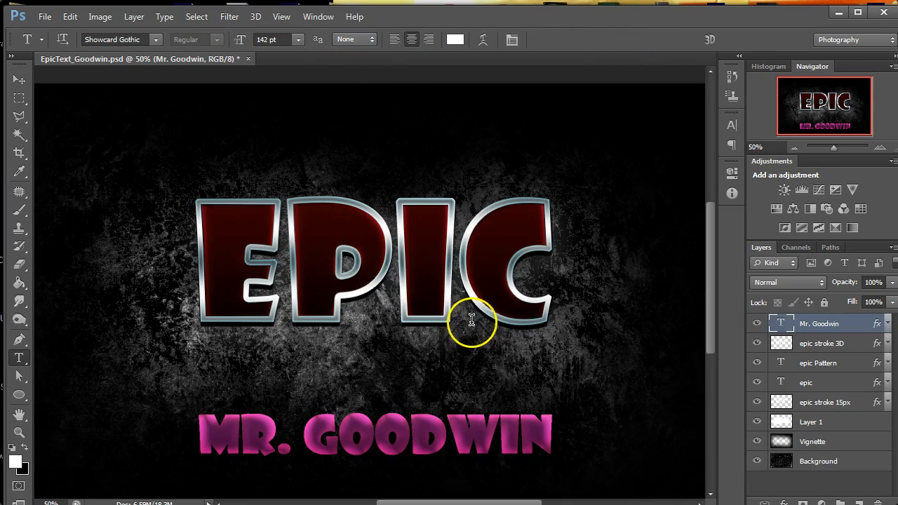
# Examine the edges of the name text at 100% zoom.
pyautogui.click(880, 147)
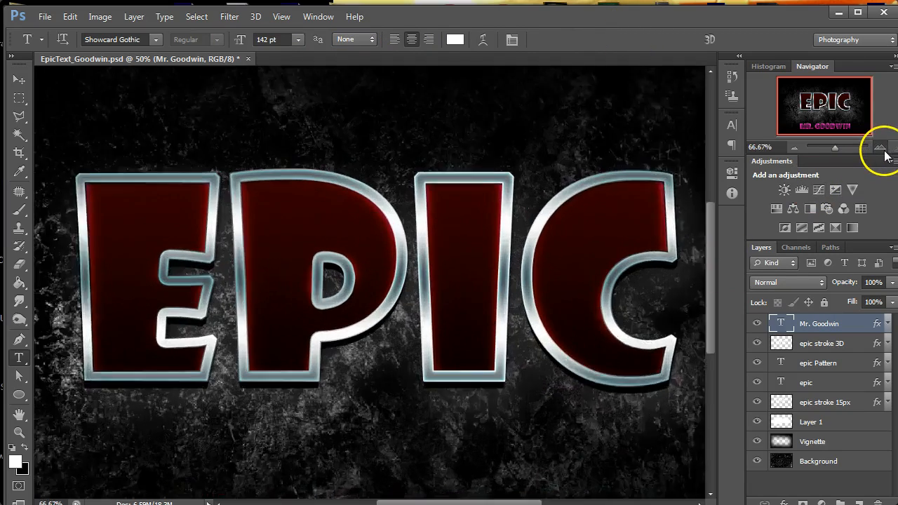
pyautogui.click(881, 147)
pyautogui.moveTo(823, 95); pyautogui.dragTo(820, 114)
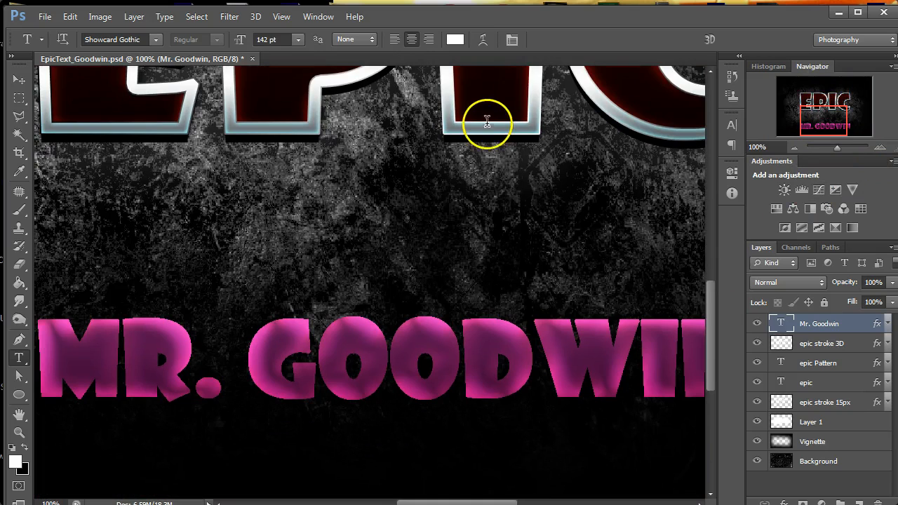
# Compare Sharp anti-aliasing with None on the name text, ending on None.
pyautogui.click(364, 39)
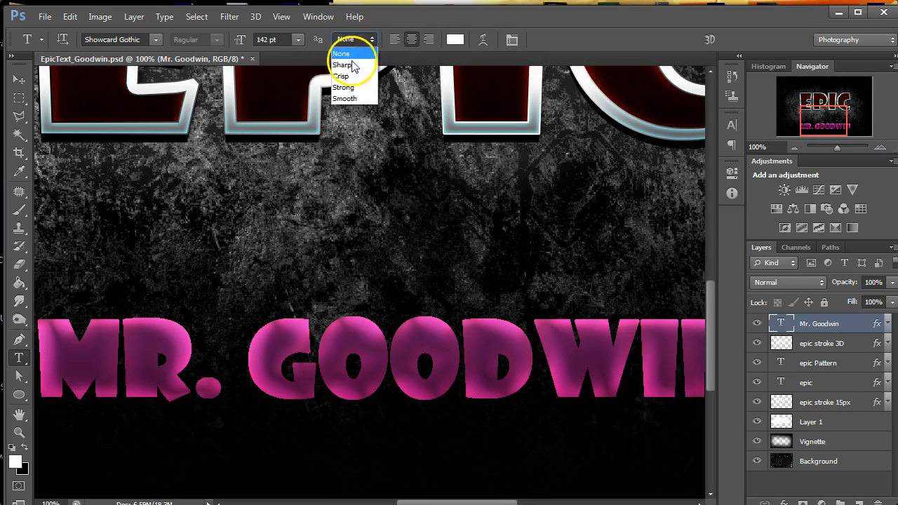
pyautogui.click(346, 65)
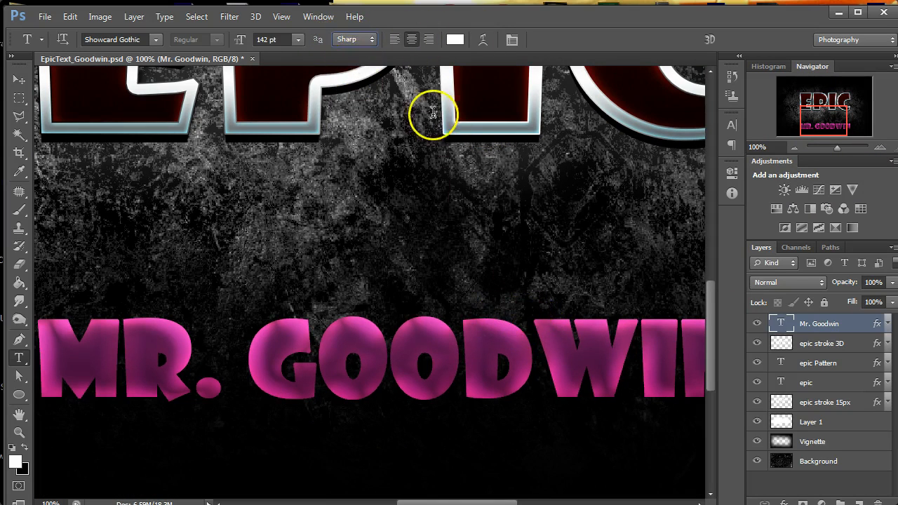
pyautogui.click(360, 40)
pyautogui.click(347, 53)
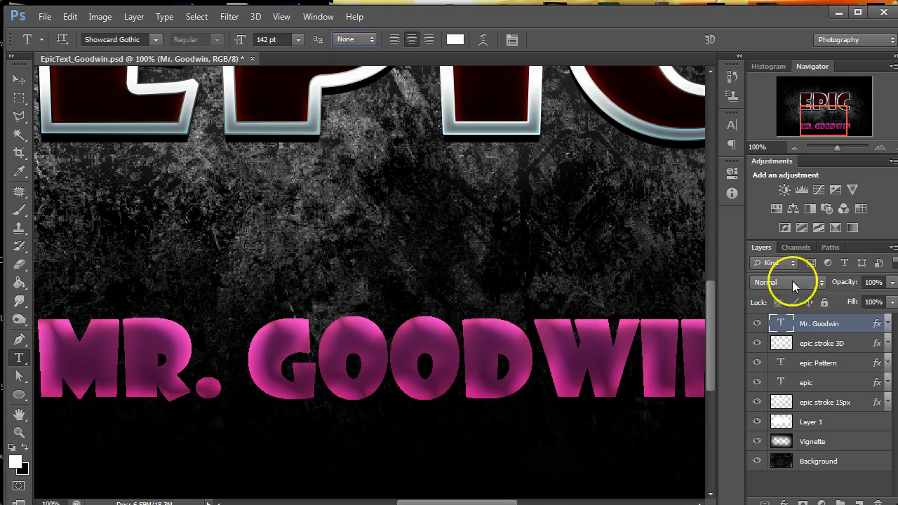
# Examine the edges of the name text at 300% zoom and its overall look at 100%.
pyautogui.click(883, 148)
pyautogui.click(883, 148)
pyautogui.moveTo(700, 371); pyautogui.dragTo(544, 171)
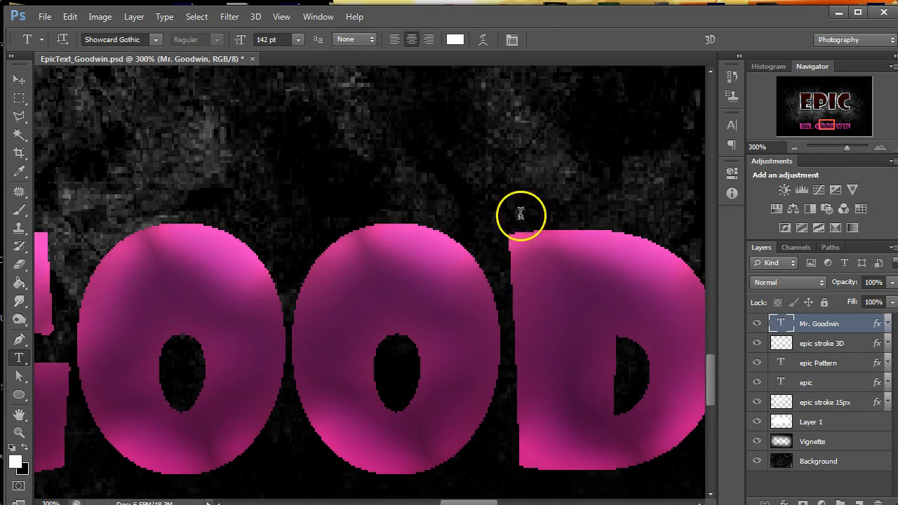
pyautogui.press('v')
pyautogui.click(796, 148)
pyautogui.click(795, 148)
pyautogui.click(795, 148)
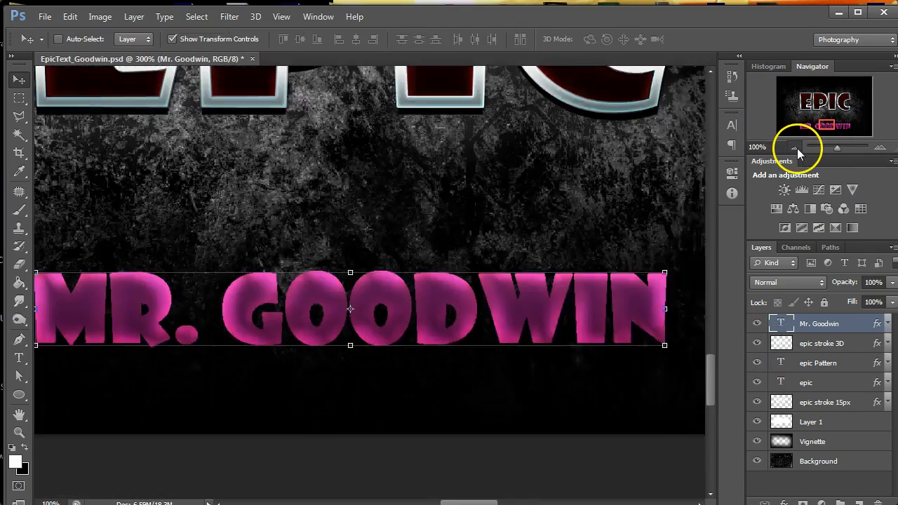
pyautogui.moveTo(852, 118)
pyautogui.mouseDown()
pyautogui.moveTo(845, 107)
pyautogui.moveTo(838, 124)
pyautogui.mouseUp()
pyautogui.click(880, 148)
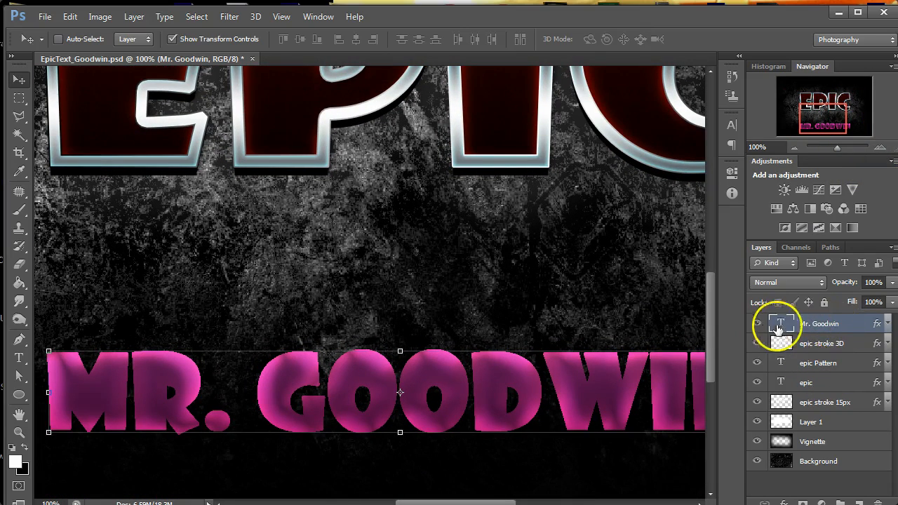
# Shorten the name text layer's label to just the title and the surname's initial.
pyautogui.doubleClick(825, 325)
pyautogui.moveTo(818, 325); pyautogui.dragTo(870, 326)
pyautogui.press('BackSpace')
pyautogui.press('Return')
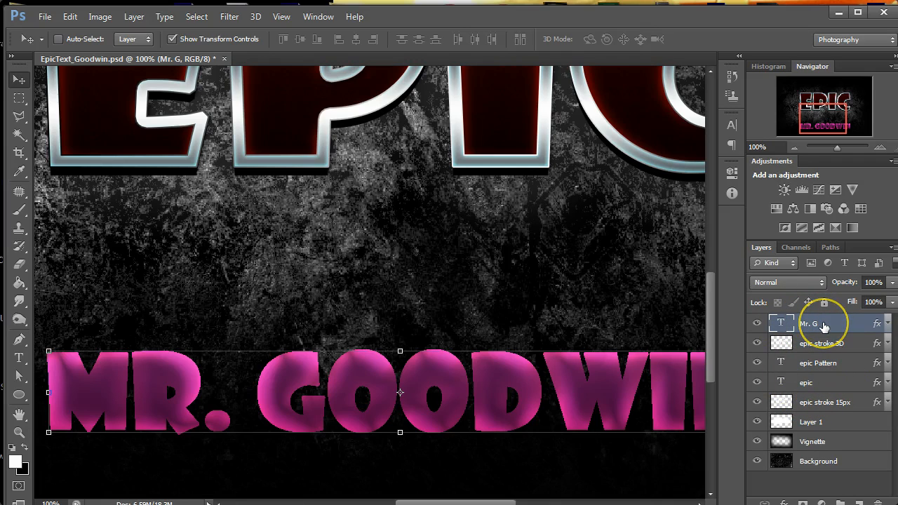
# Duplicate the name text layer and rename the copy with the short name followed by "Pattern".
pyautogui.hotkey('ctrl', 'j')
pyautogui.doubleClick(826, 324)
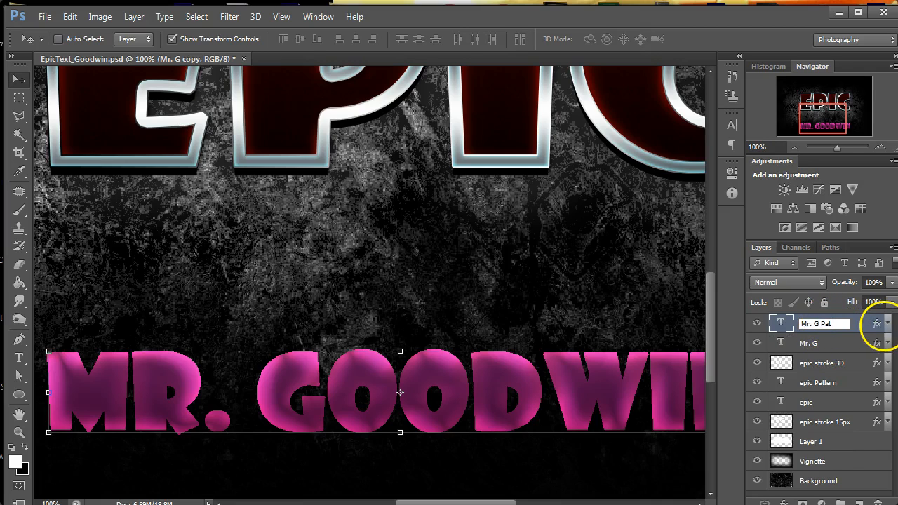
pyautogui.press('Return')
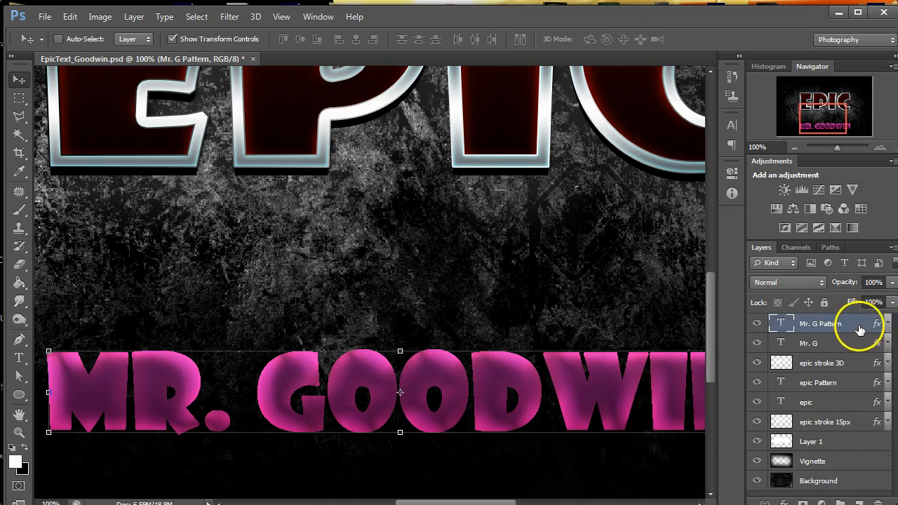
# Disable the Gradient Overlay, Satin and Inner Glow effects on the name's Pattern layer.
pyautogui.doubleClick(861, 327)
pyautogui.click(580, 302)
pyautogui.click(580, 271)
pyautogui.click(580, 256)
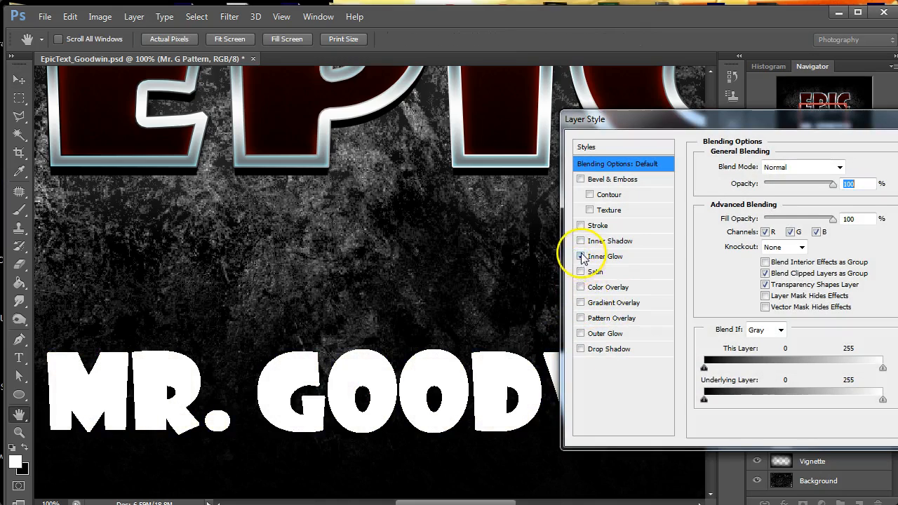
# Give the name's Pattern layer a Kraft Paper Pattern Overlay in Color Burn mode and set the layer's fill to 0%.
pyautogui.click(616, 320)
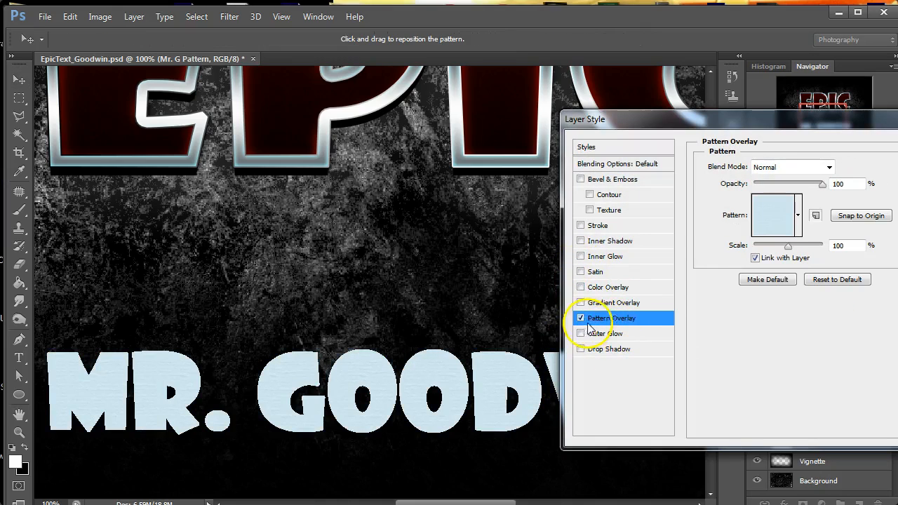
pyautogui.click(798, 216)
pyautogui.click(749, 296)
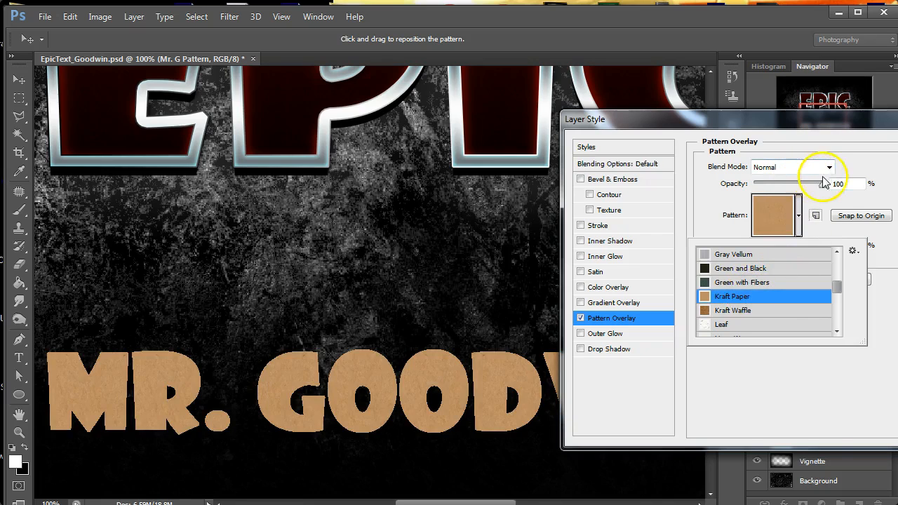
pyautogui.click(826, 167)
pyautogui.click(800, 238)
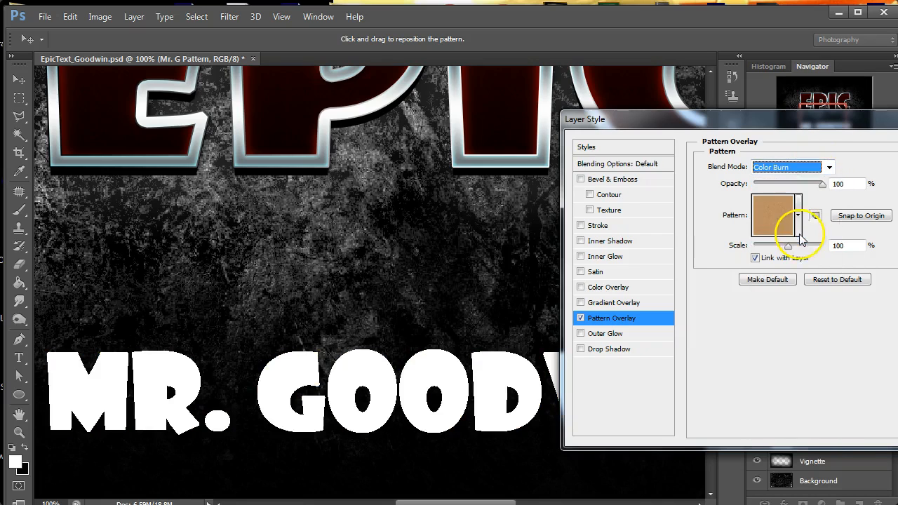
pyautogui.press('Return')
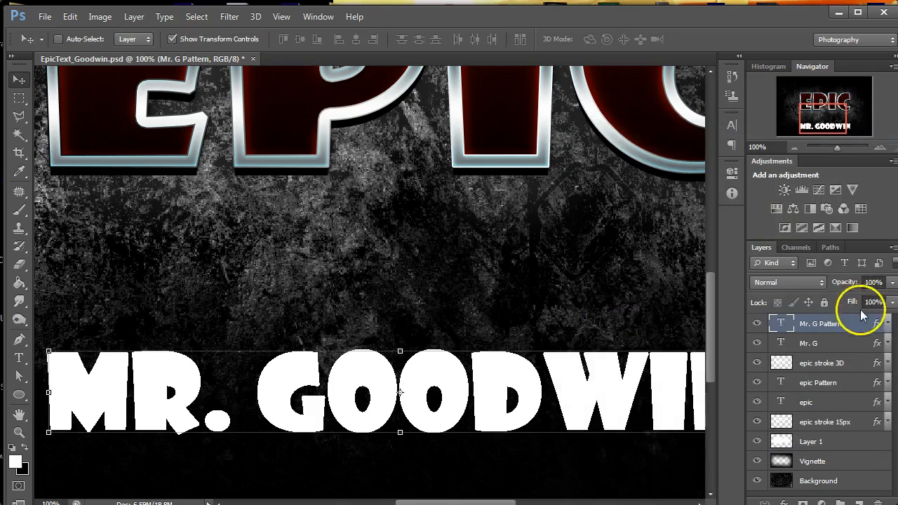
pyautogui.moveTo(851, 303); pyautogui.dragTo(613, 304)
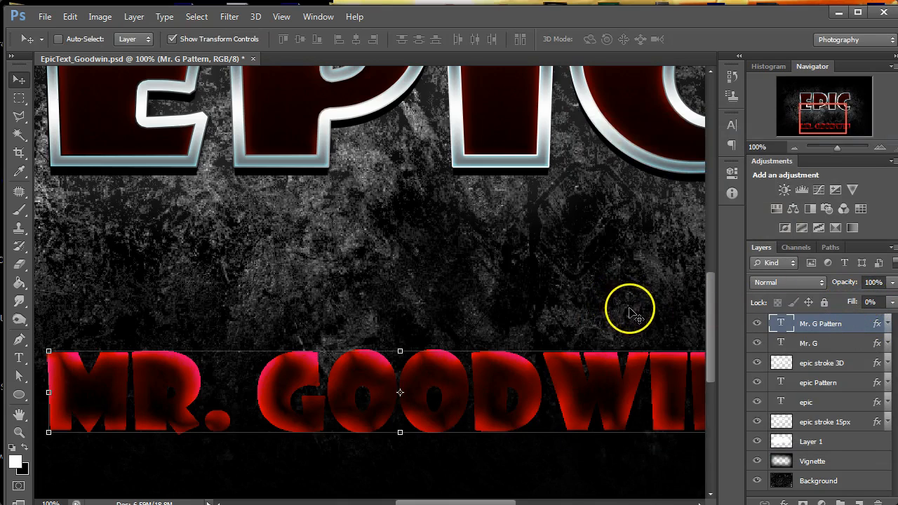
# Duplicate the name's Pattern layer and rename the copy with the short name followed by "Stroke".
pyautogui.click(880, 147)
pyautogui.moveTo(826, 128); pyautogui.dragTo(823, 125)
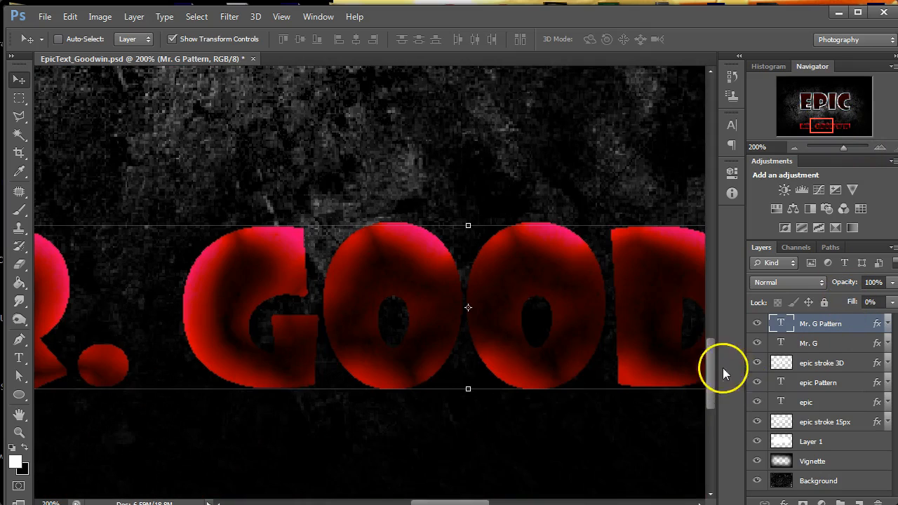
pyautogui.click(831, 343)
pyautogui.click(841, 328)
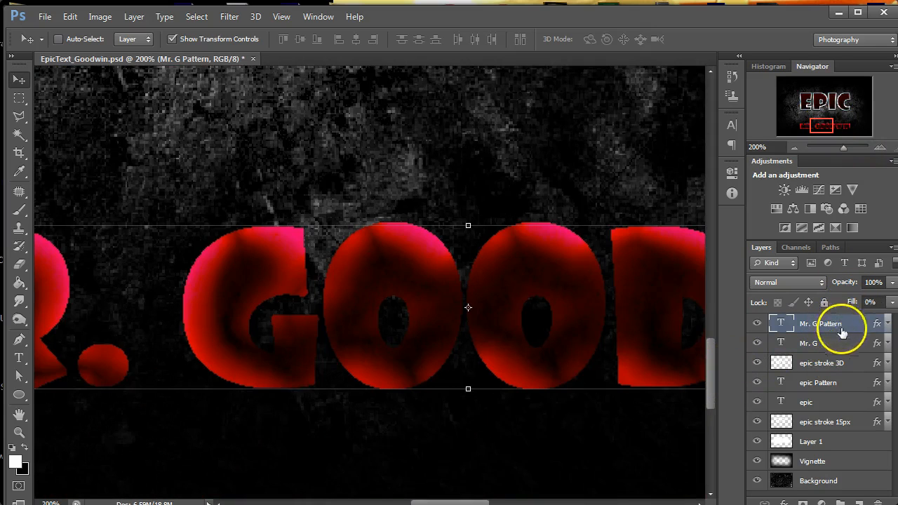
pyautogui.hotkey('ctrl', 'j')
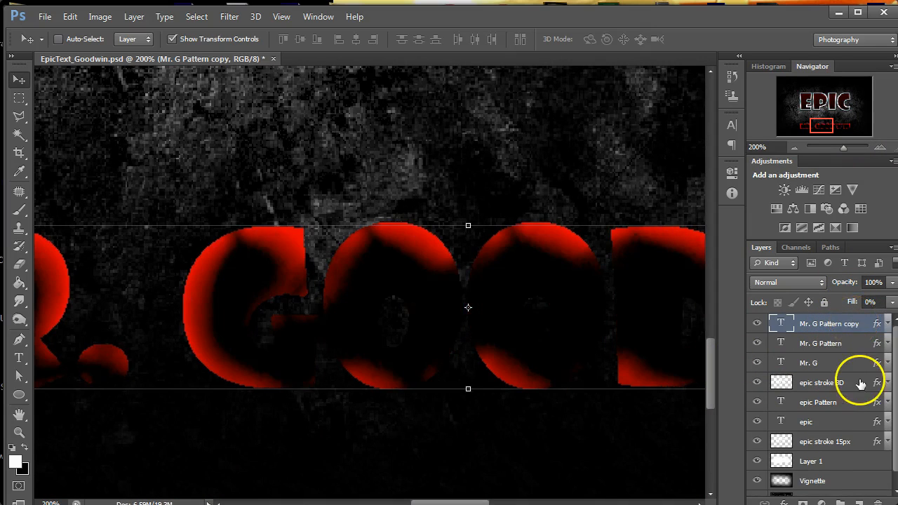
pyautogui.doubleClick(836, 324)
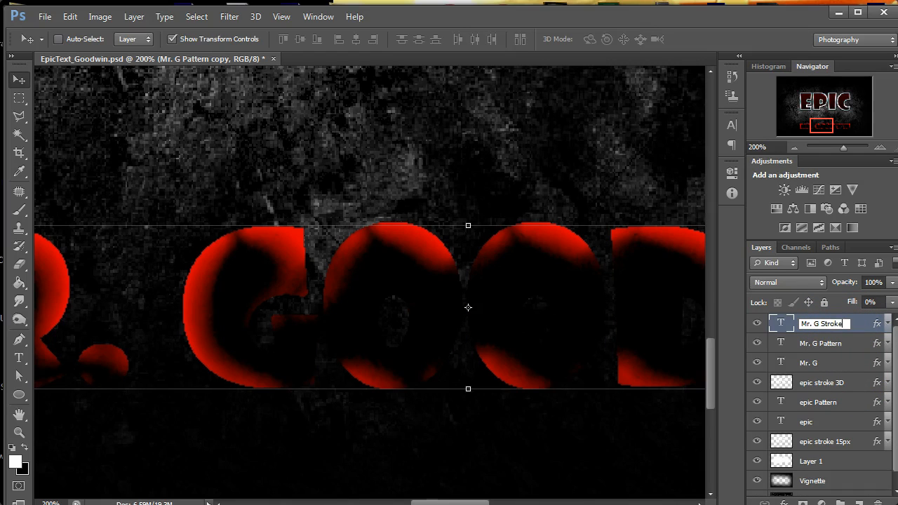
pyautogui.write('Mr. G Stroke')
pyautogui.press('Return')
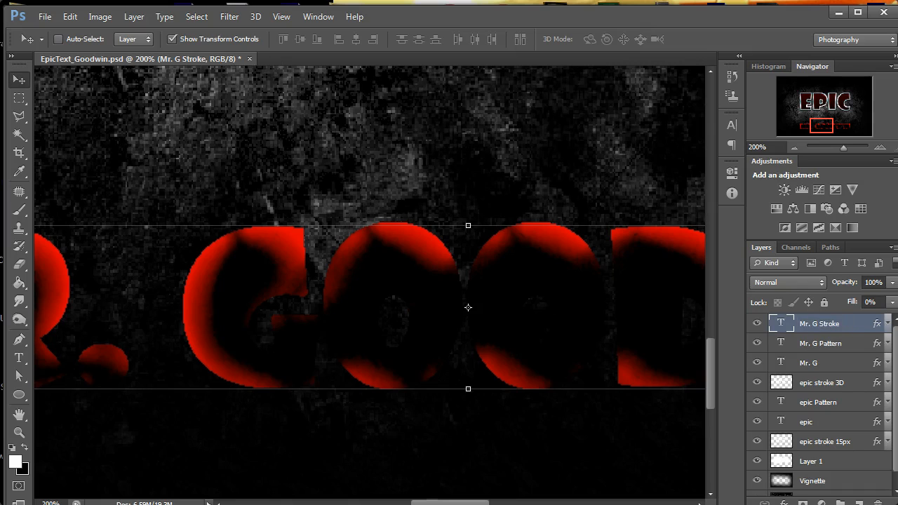
# Replace the Pattern Overlay on the name's Stroke layer with a white Stroke effect.
pyautogui.doubleClick(847, 326)
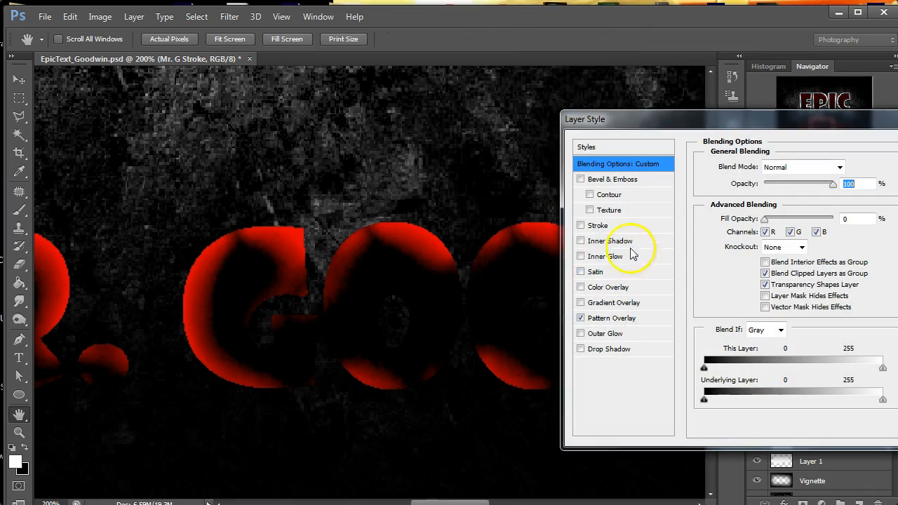
pyautogui.click(580, 318)
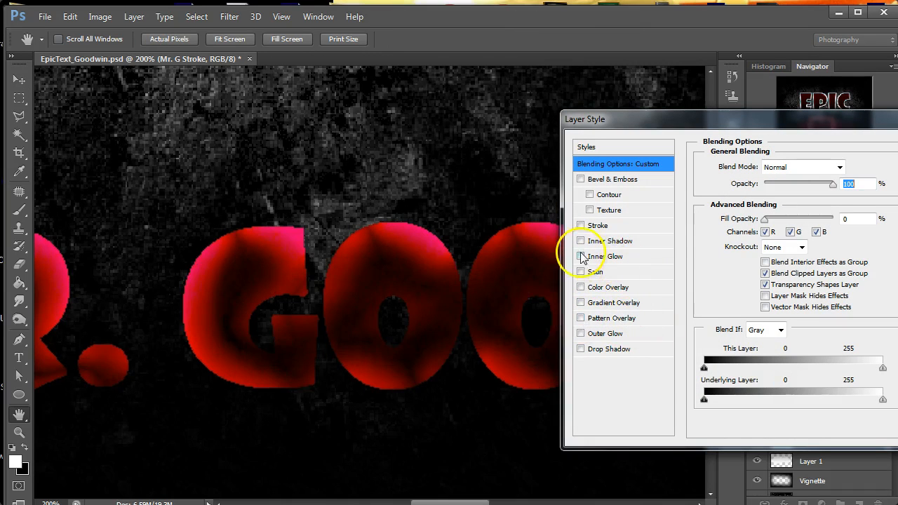
pyautogui.click(580, 225)
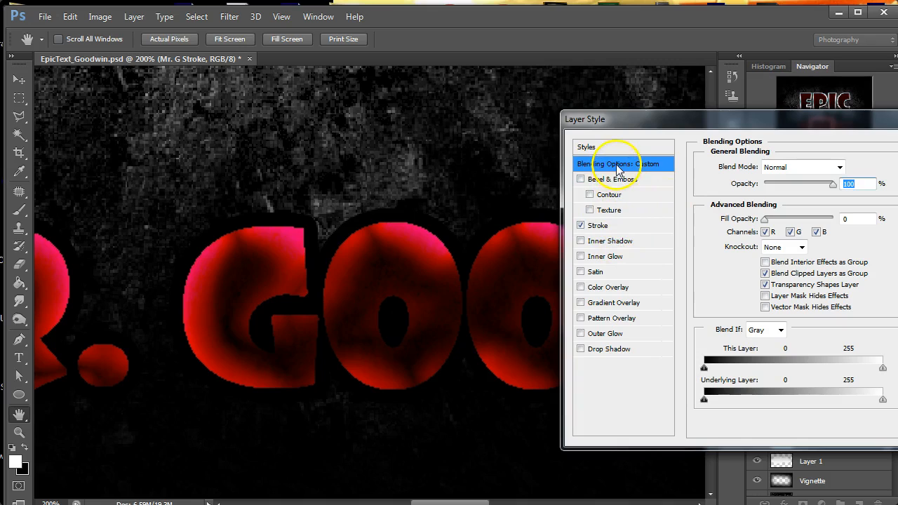
pyautogui.click(764, 220)
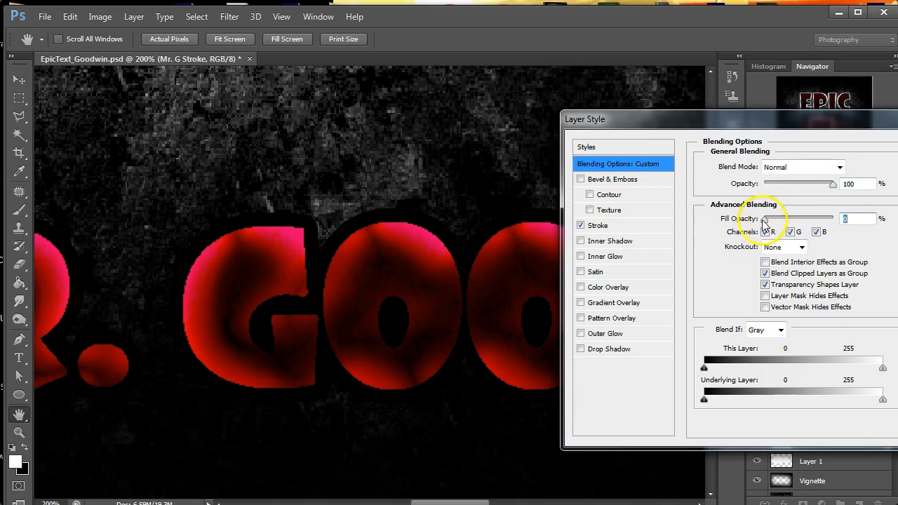
pyautogui.click(598, 225)
pyautogui.click(738, 263)
pyautogui.click(450, 391)
pyautogui.click(780, 379)
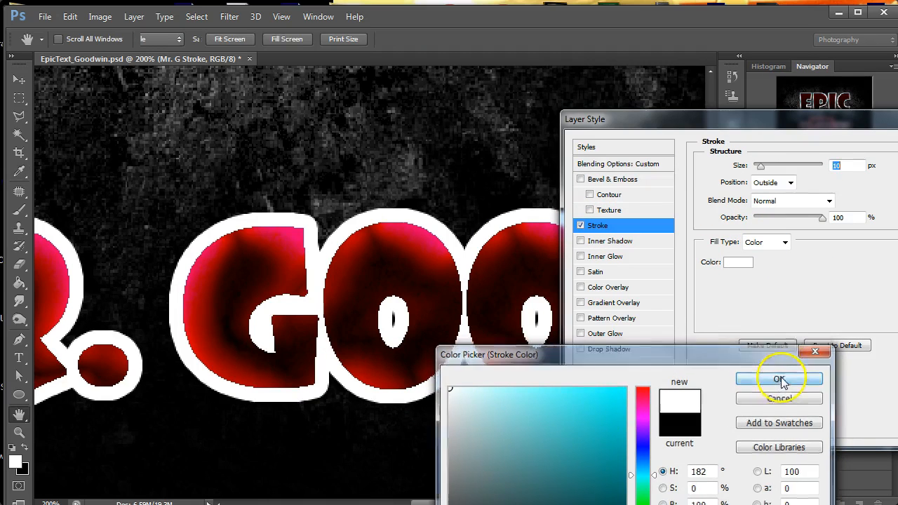
# Position the white stroke Inside the name's letters, set its size to 9 px, and apply the layer style.
pyautogui.doubleClick(846, 166)
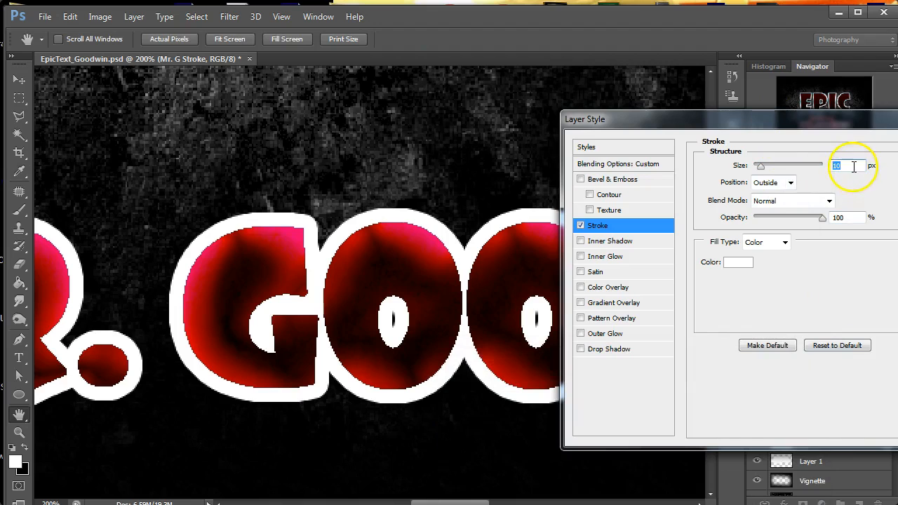
pyautogui.write('15')
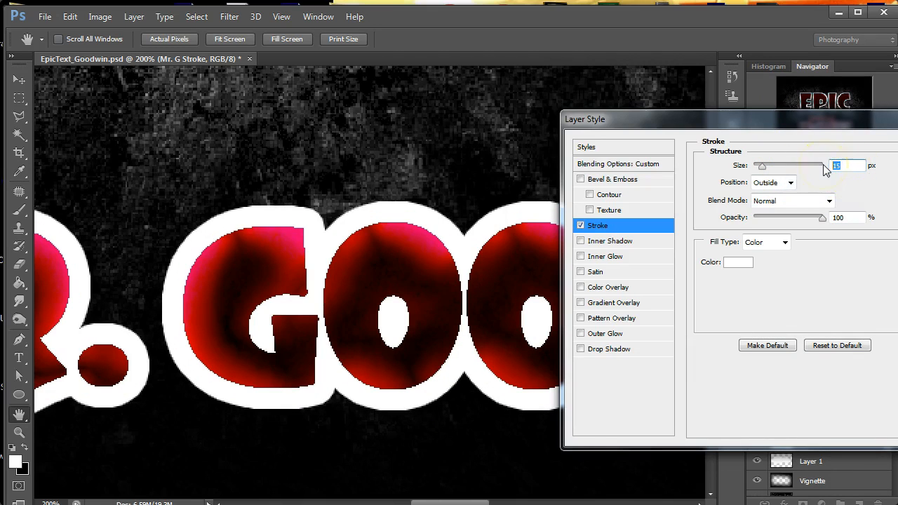
pyautogui.write('7')
pyautogui.click(790, 183)
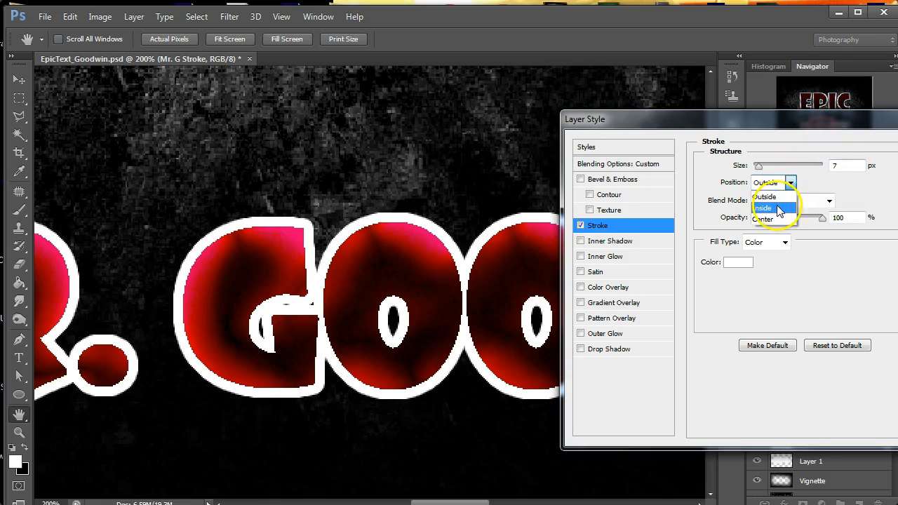
pyautogui.click(777, 208)
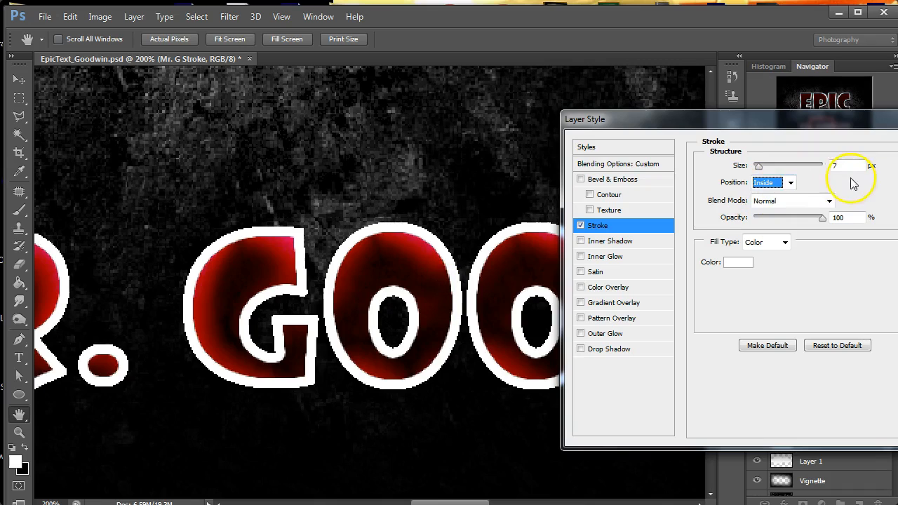
pyautogui.moveTo(761, 171)
pyautogui.mouseDown()
pyautogui.moveTo(777, 167)
pyautogui.moveTo(760, 168)
pyautogui.mouseUp()
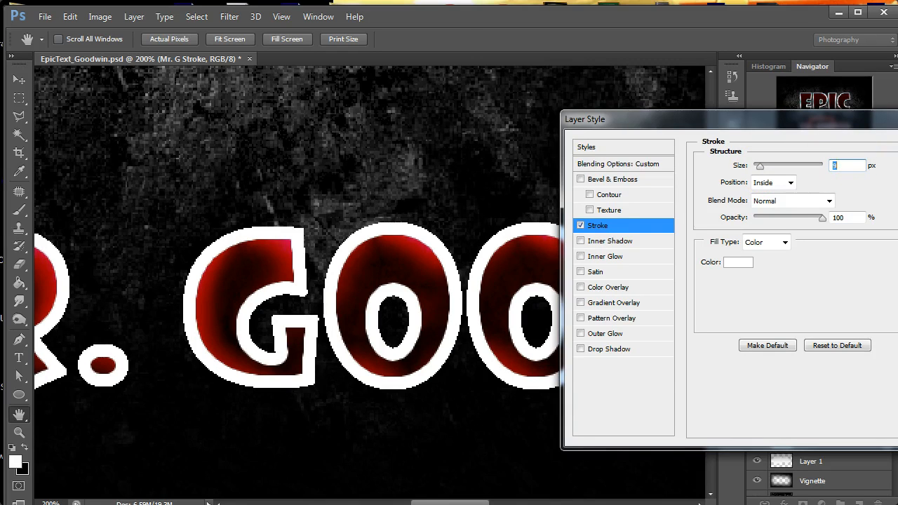
pyautogui.press('Return')
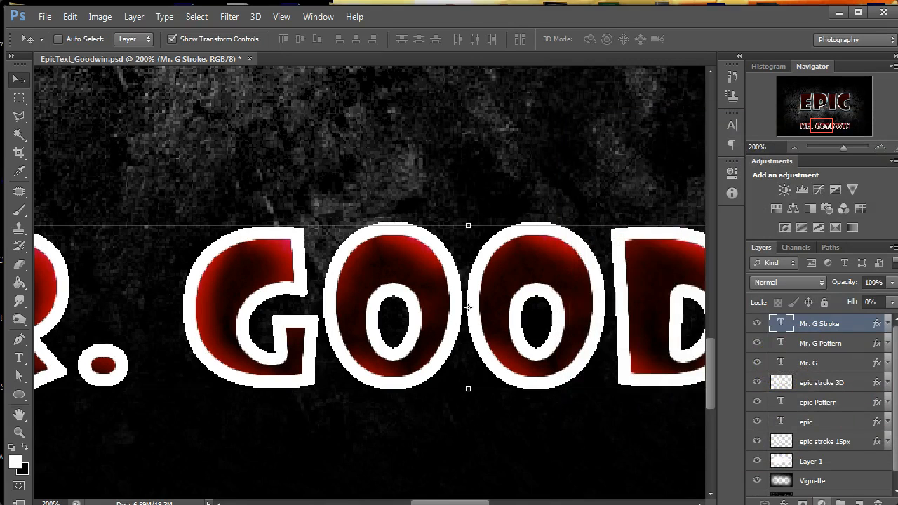
# Merge the name's Stroke layer with a new blank layer placed beneath it and append "8px" to the merged layer's name.
pyautogui.click(857, 500)
pyautogui.moveTo(821, 326)
pyautogui.mouseDown()
pyautogui.moveTo(780, 331)
pyautogui.moveTo(777, 349)
pyautogui.mouseUp()
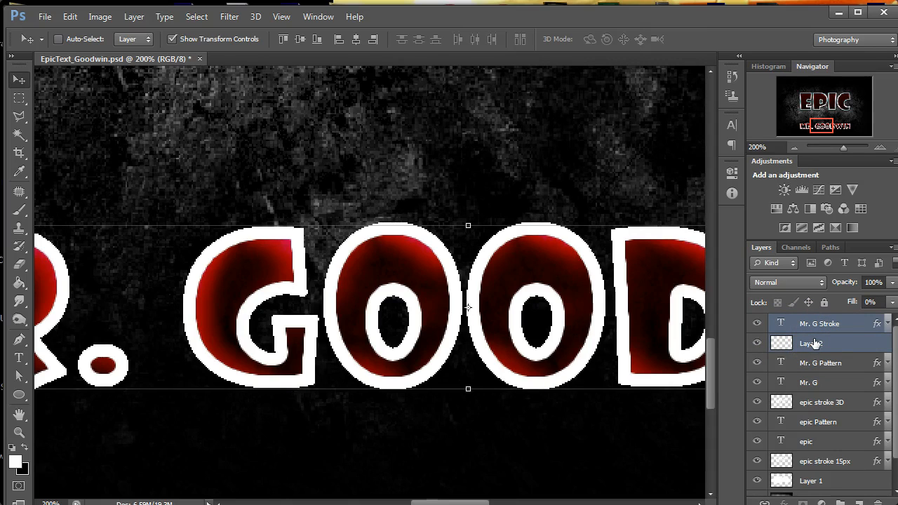
pyautogui.hotkey('ctrl', 'e')
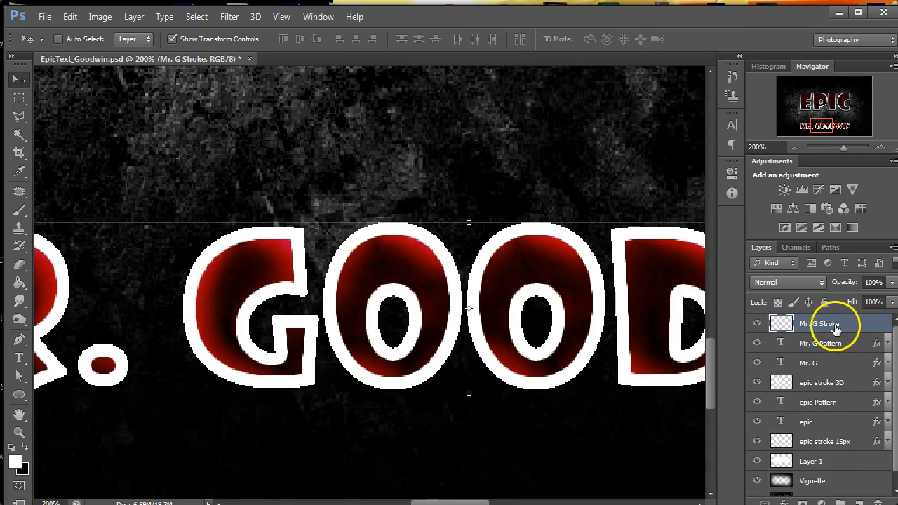
pyautogui.click(847, 324)
pyautogui.write('8px')
pyautogui.press('Return')
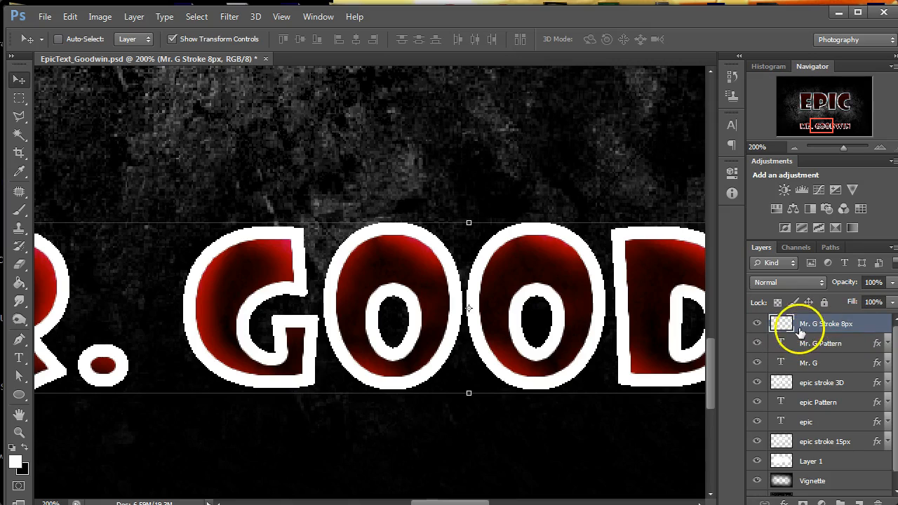
# Add a Gradient Overlay to the name's 8px Stroke layer using the striped silver preset beside Steel Bar.
pyautogui.doubleClick(878, 325)
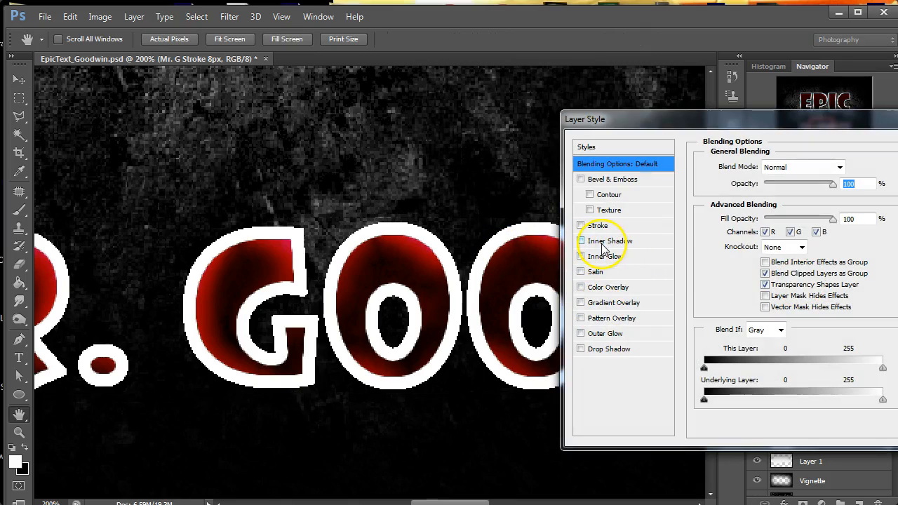
pyautogui.click(612, 305)
pyautogui.click(802, 200)
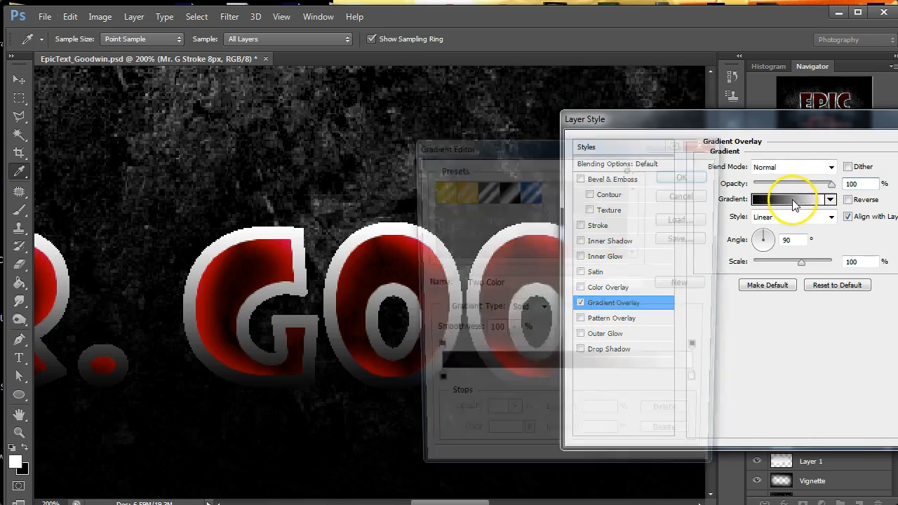
pyautogui.click(482, 199)
pyautogui.click(508, 198)
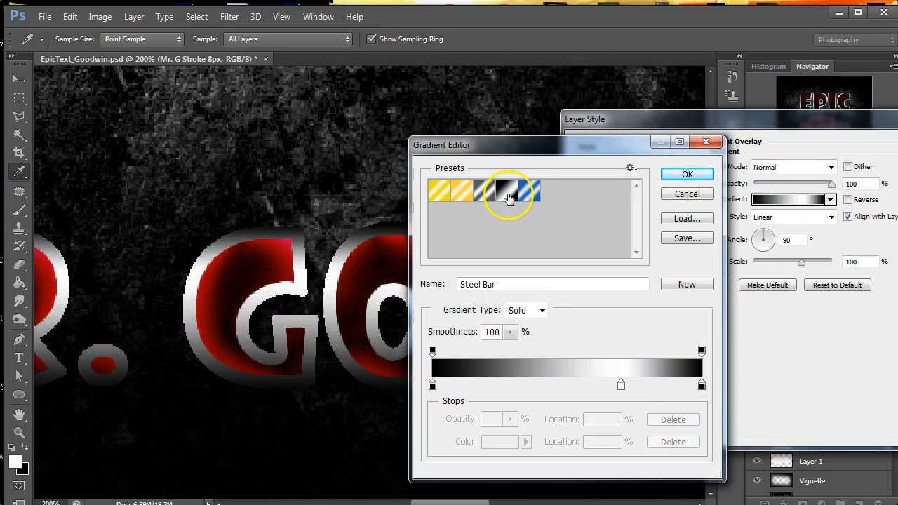
pyautogui.click(487, 196)
pyautogui.click(688, 176)
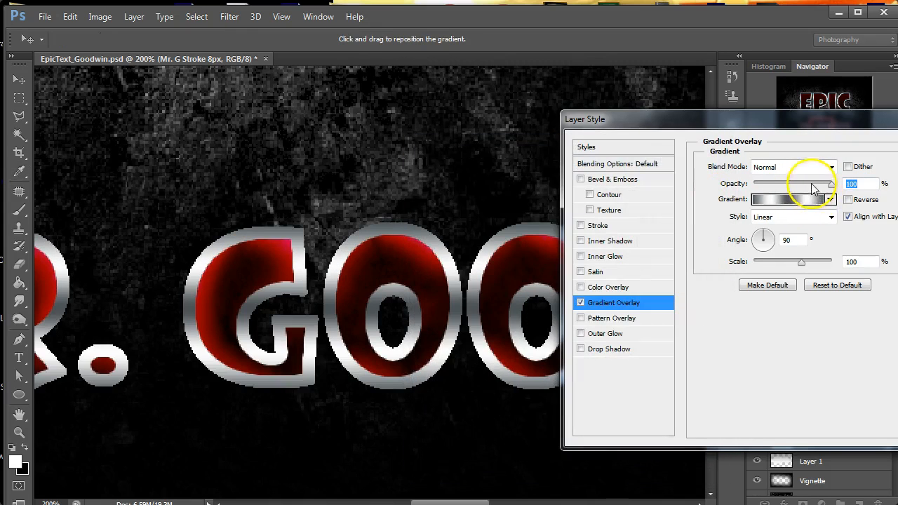
# Enable a black outside Stroke effect on the name's 8px Stroke layer and set its size to 2 px.
pyautogui.click(580, 225)
pyautogui.click(596, 226)
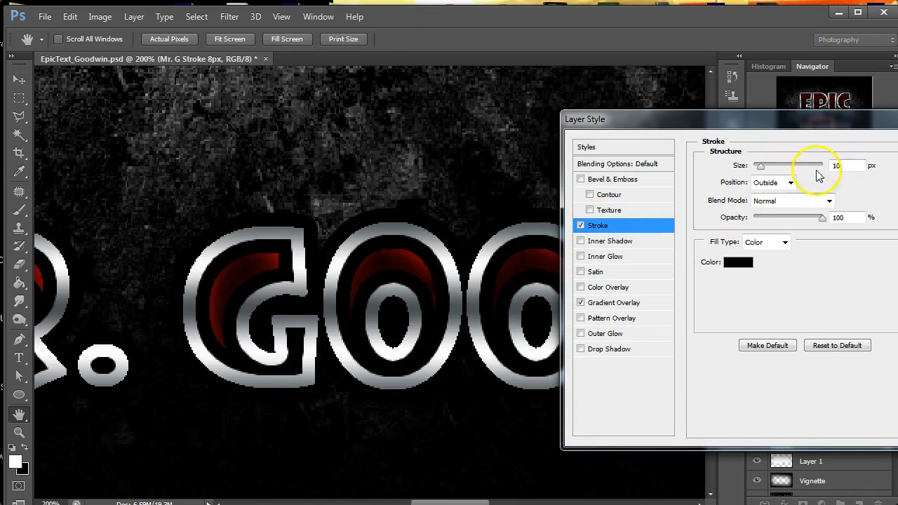
pyautogui.moveTo(755, 171); pyautogui.dragTo(755, 169)
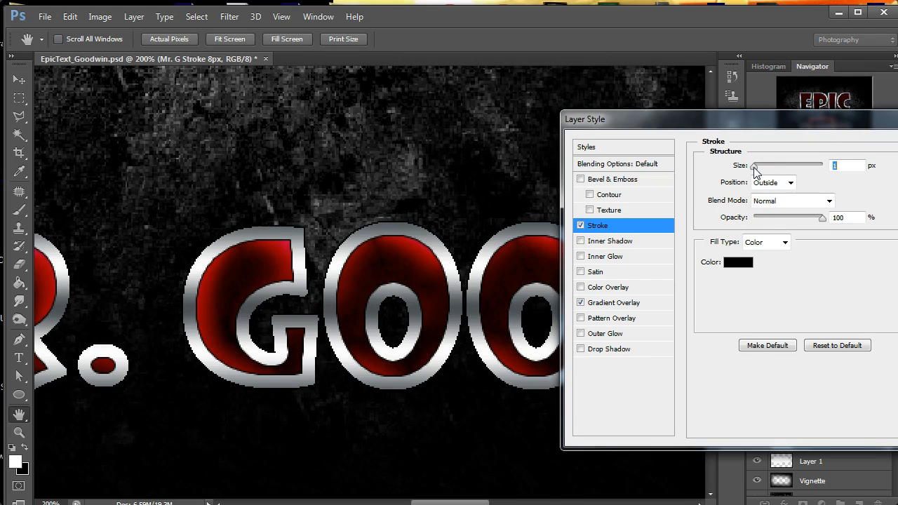
pyautogui.moveTo(755, 171); pyautogui.dragTo(757, 173)
pyautogui.write('2')
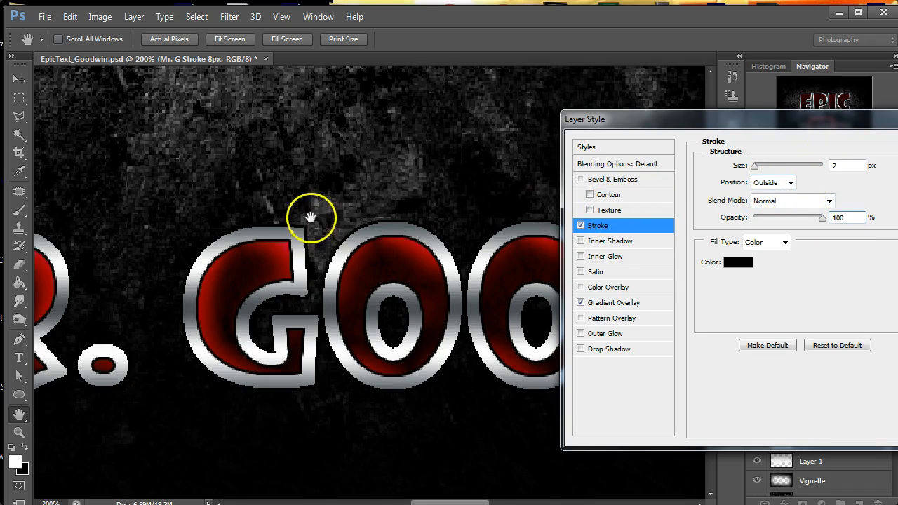
# Change the stroke's fill type to Gradient and choose the black-and-white Steel Bar preset.
pyautogui.click(759, 239)
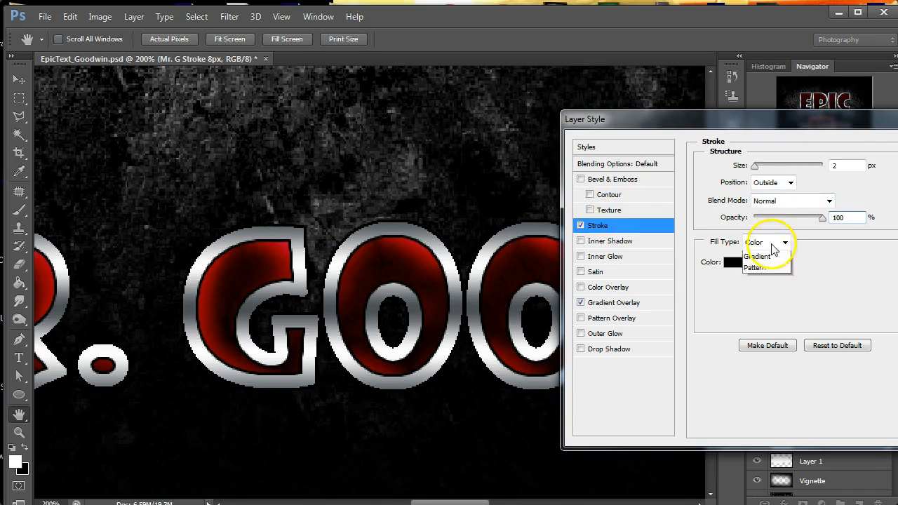
pyautogui.click(774, 273)
pyautogui.click(754, 265)
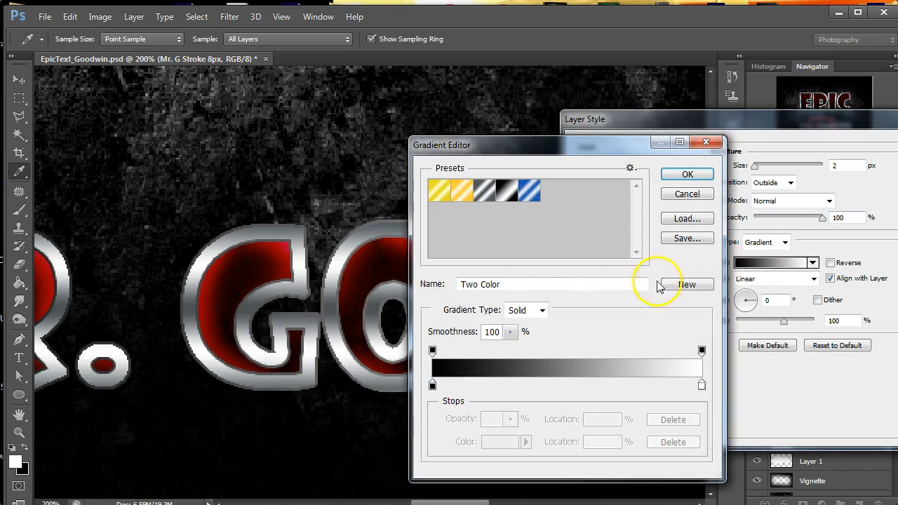
pyautogui.click(507, 199)
pyautogui.click(679, 175)
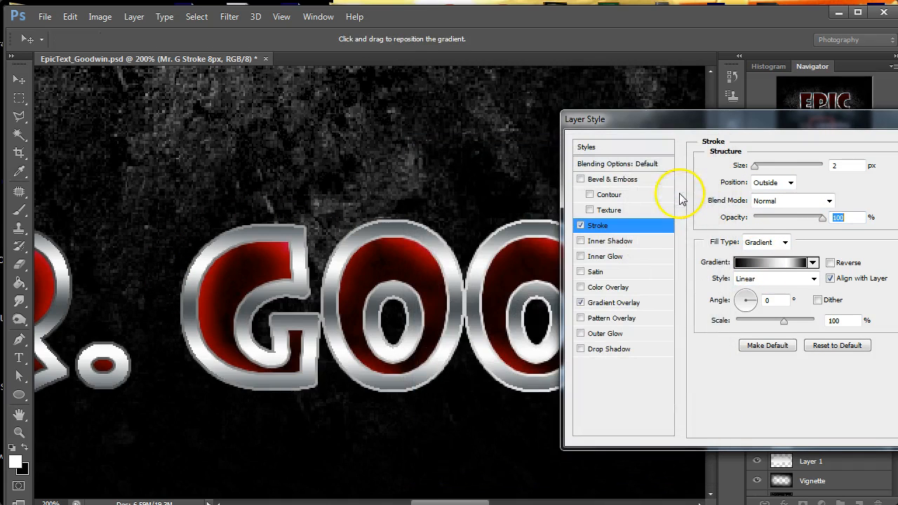
# Set the gradient stroke's size to 1 px and apply the layer style.
pyautogui.moveTo(845, 167); pyautogui.dragTo(830, 165)
pyautogui.write('1')
pyautogui.click(845, 219)
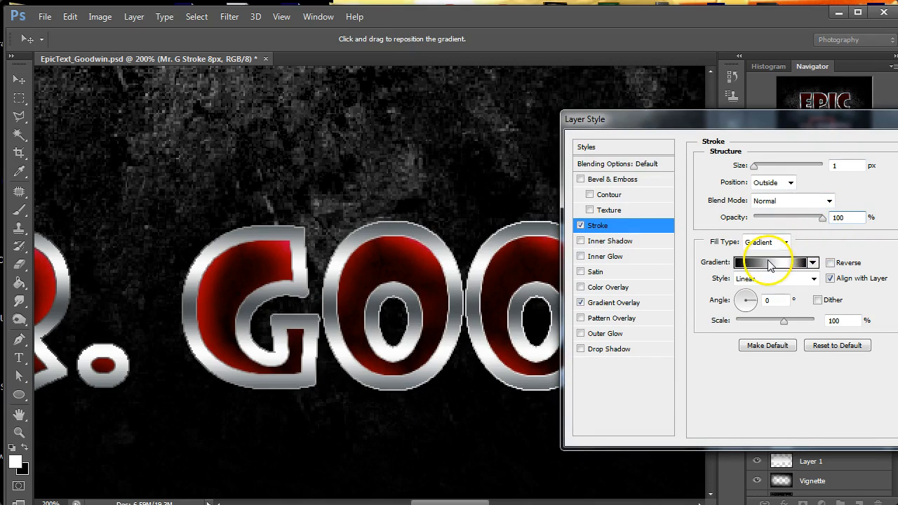
pyautogui.click(626, 302)
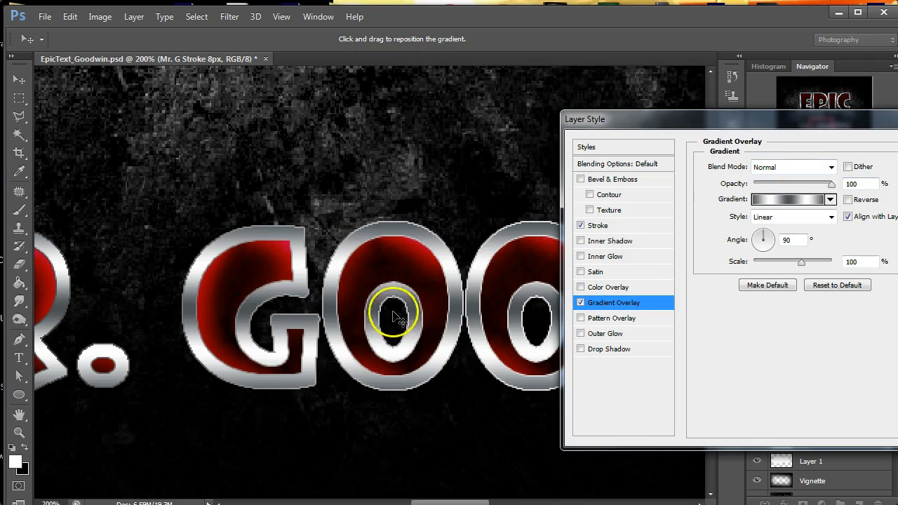
pyautogui.press('Return')
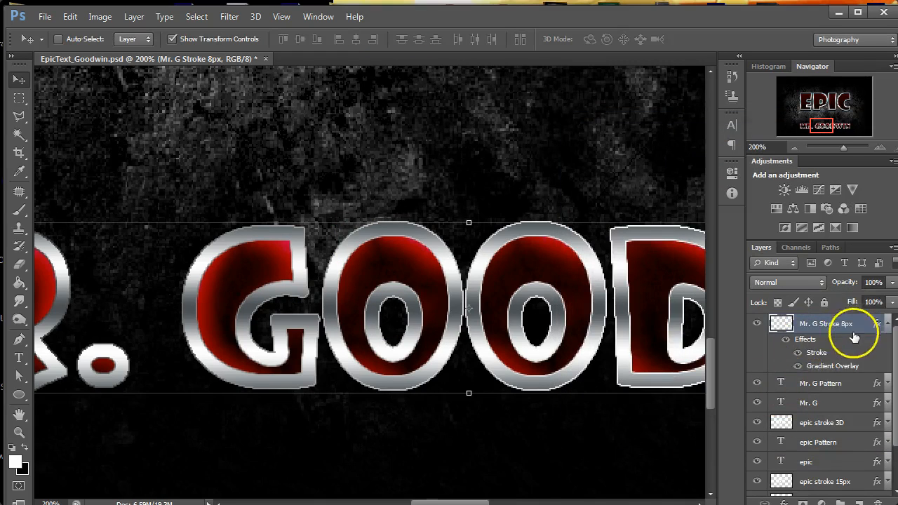
# Compare the name's outline with the Stroke effect hidden and shown.
pyautogui.click(798, 353)
pyautogui.click(798, 354)
pyautogui.click(798, 353)
pyautogui.click(799, 353)
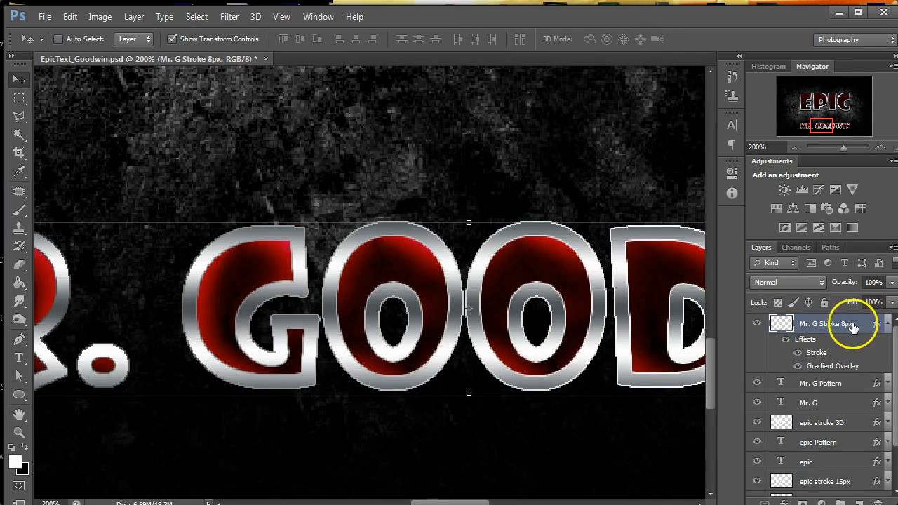
# Change the gradient stroke's position to Inside on the name's 8px Stroke layer and apply the layer style.
pyautogui.doubleClick(859, 324)
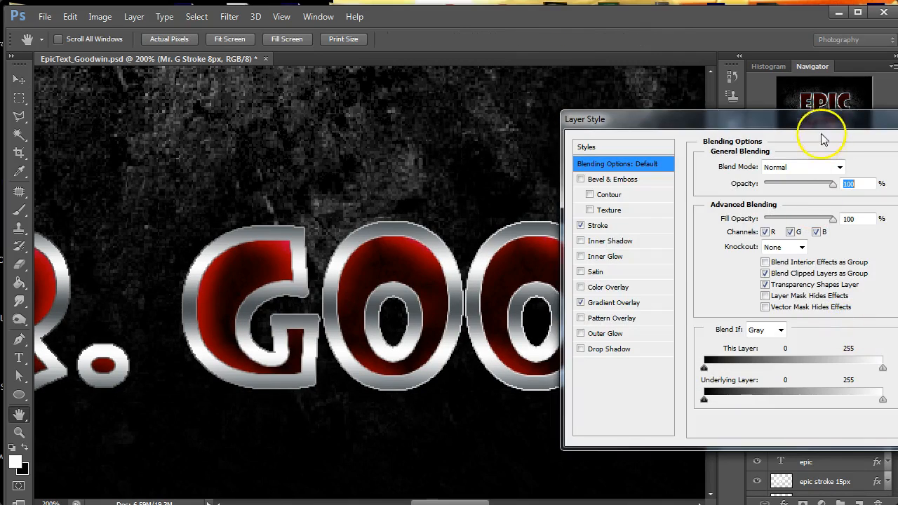
pyautogui.click(600, 225)
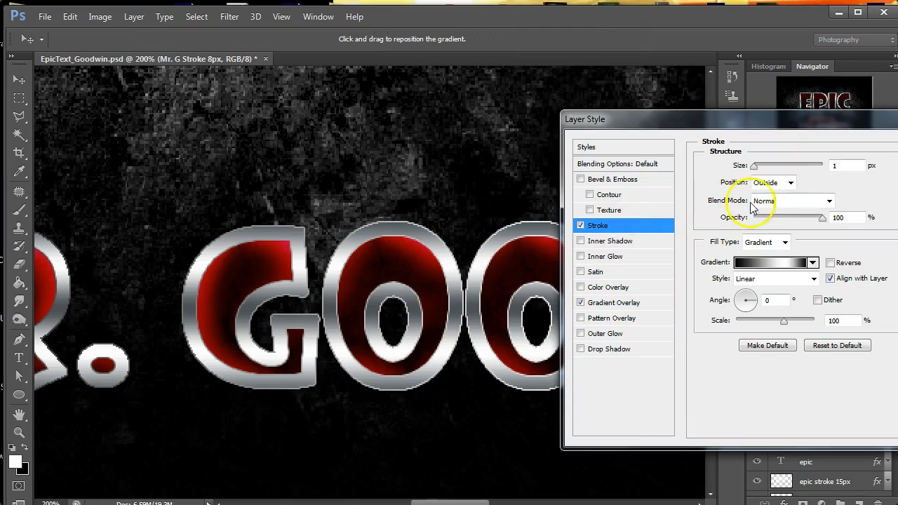
pyautogui.click(789, 182)
pyautogui.click(783, 209)
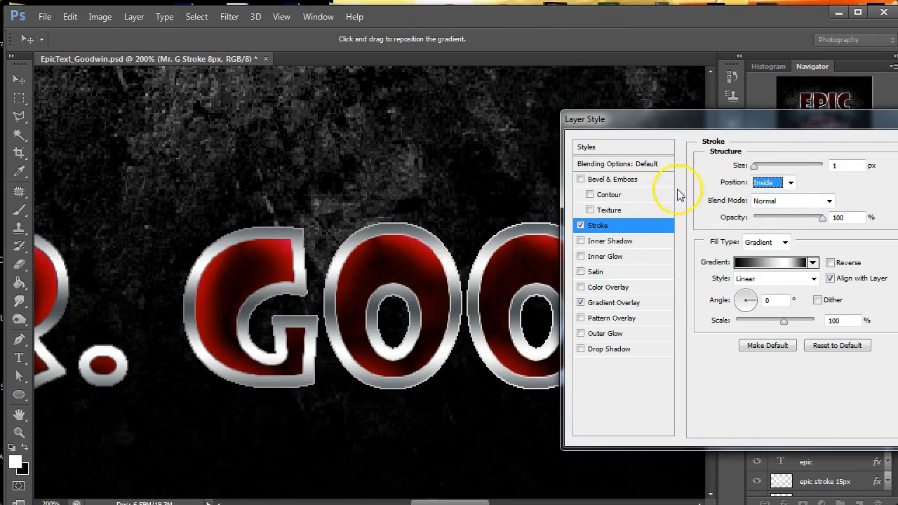
pyautogui.press('Return')
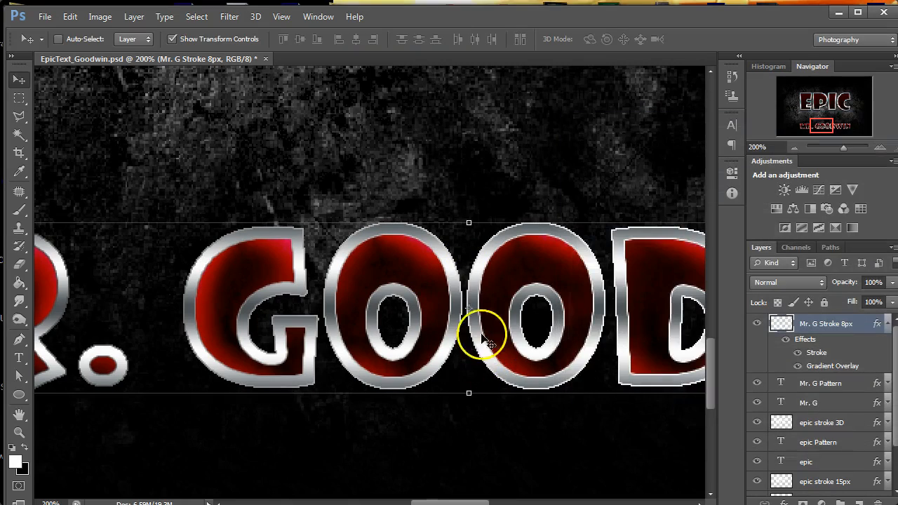
# Duplicate the name's 8px Stroke layer and rename the copy so it ends in "Stroke 3D".
pyautogui.moveTo(284, 408); pyautogui.dragTo(340, 392)
pyautogui.click(887, 323)
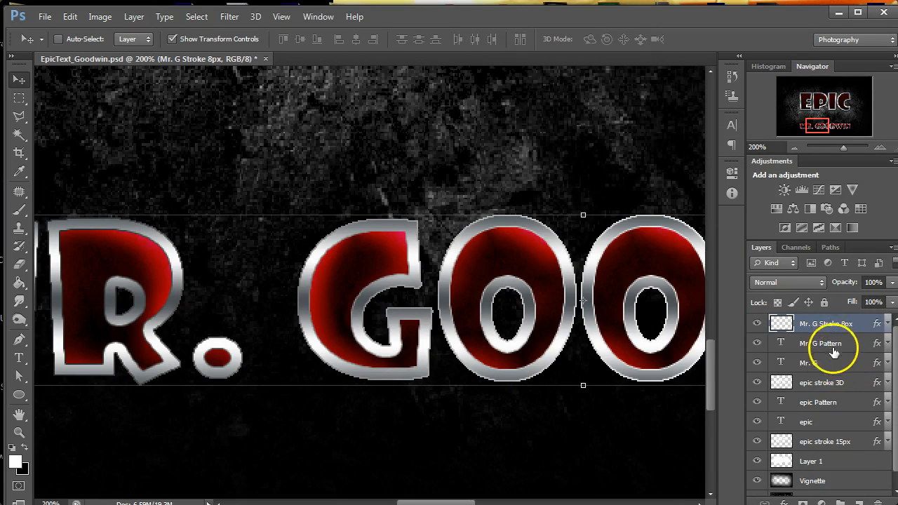
pyautogui.click(835, 383)
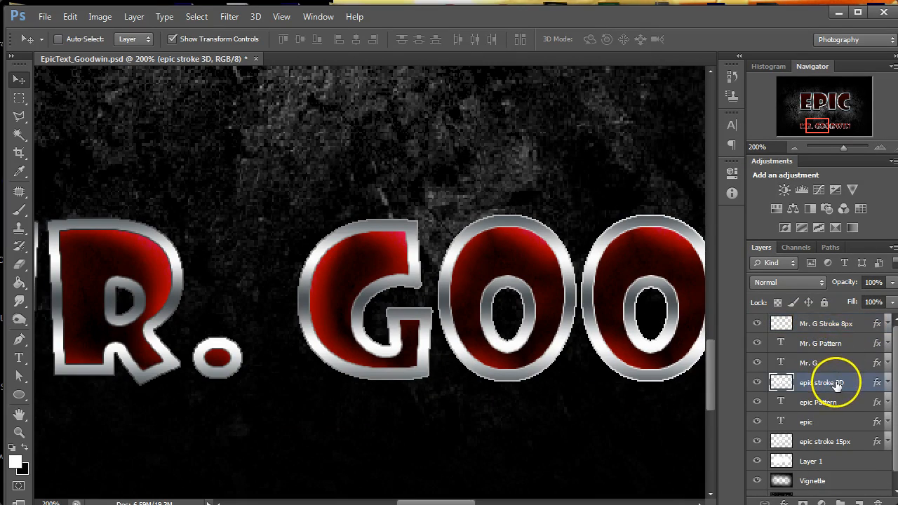
pyautogui.click(838, 343)
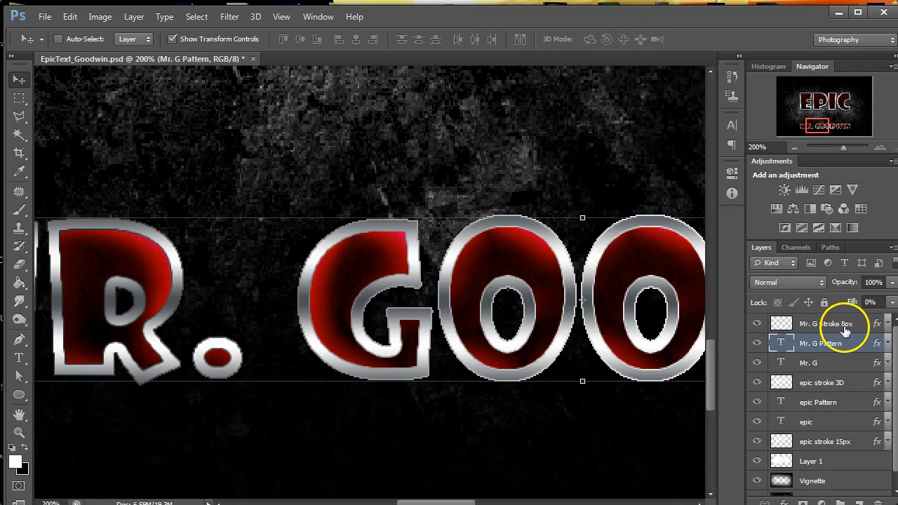
pyautogui.click(850, 325)
pyautogui.hotkey('ctrl', 'j')
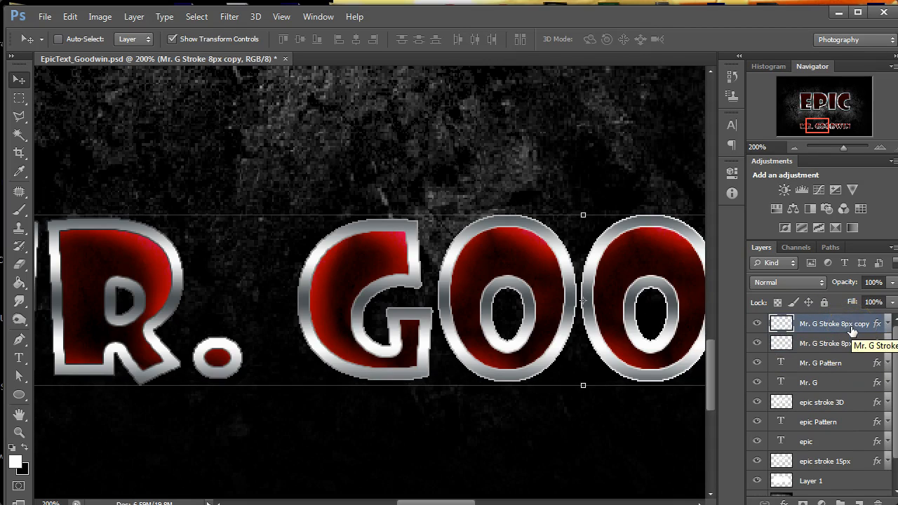
pyautogui.moveTo(841, 326); pyautogui.dragTo(889, 328)
pyautogui.write('3D')
pyautogui.press('Return')
# Turn off the Stroke and Gradient Overlay effects on the name's Stroke 3D layer.
pyautogui.doubleClick(857, 329)
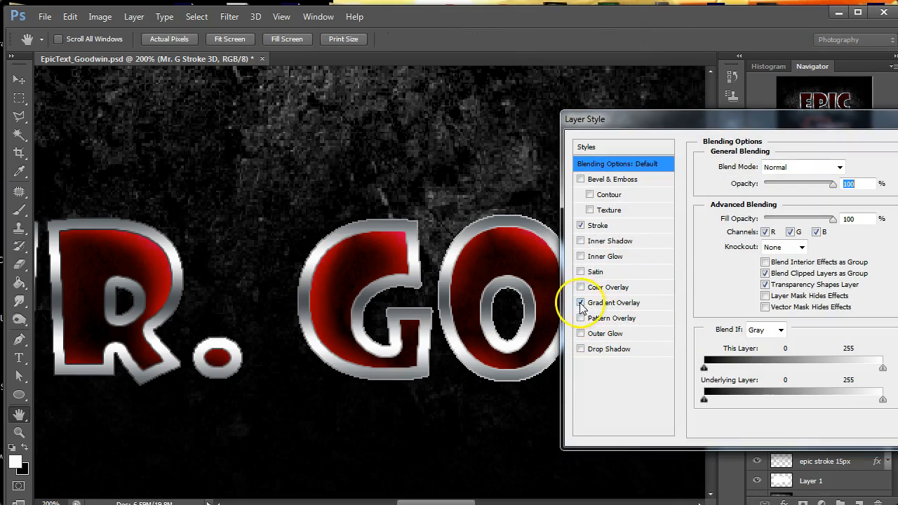
pyautogui.click(580, 225)
pyautogui.click(580, 225)
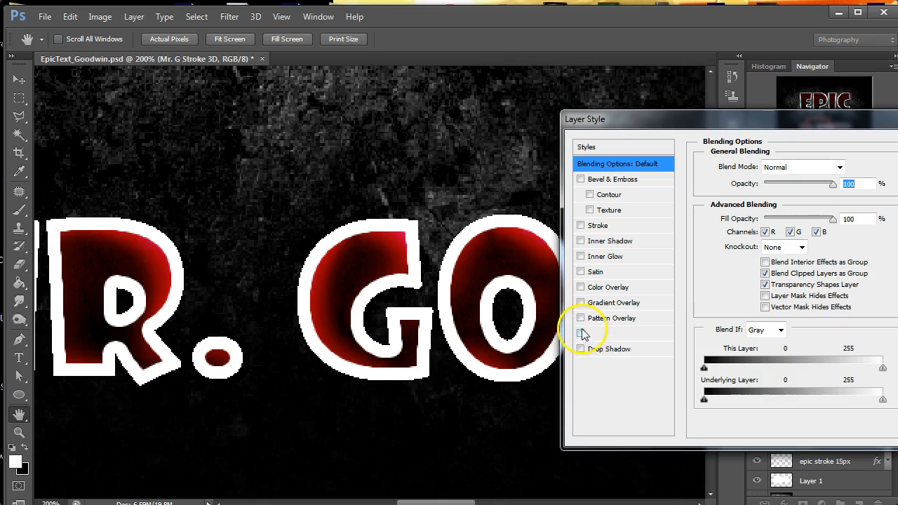
# Add a black Multiply Drop Shadow to the name's Stroke 3D layer with 75% opacity, 18 px distance and 7 px size.
pyautogui.click(580, 348)
pyautogui.click(604, 348)
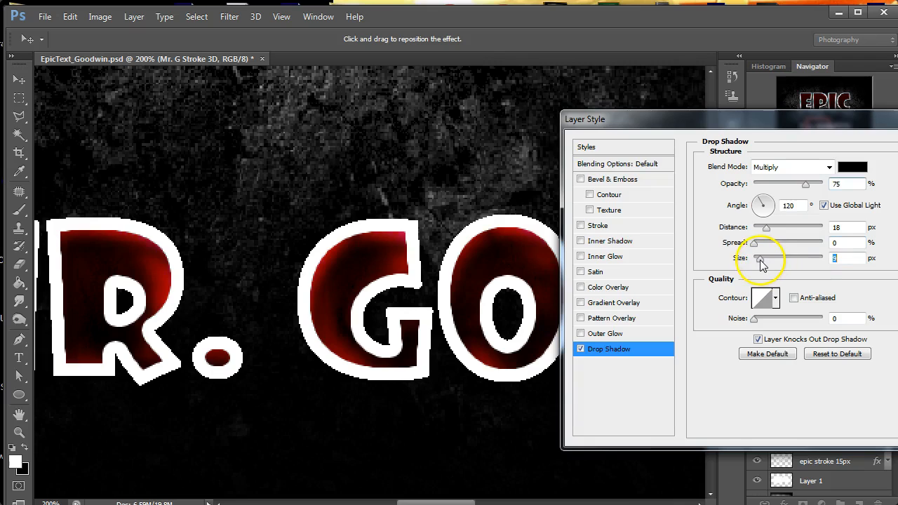
pyautogui.press('Return')
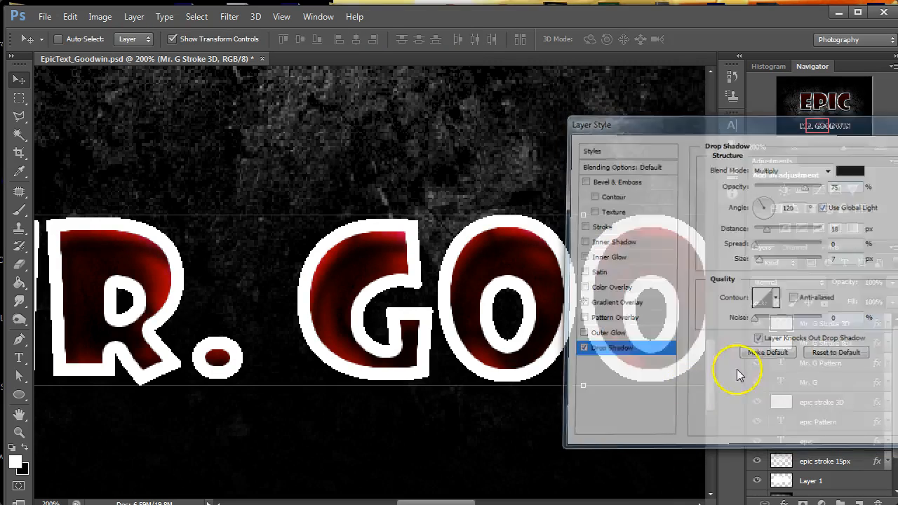
# Select all four of the name's layers and move them up together to sit just beneath the EPIC text.
pyautogui.click(794, 147)
pyautogui.click(794, 146)
pyautogui.click(795, 146)
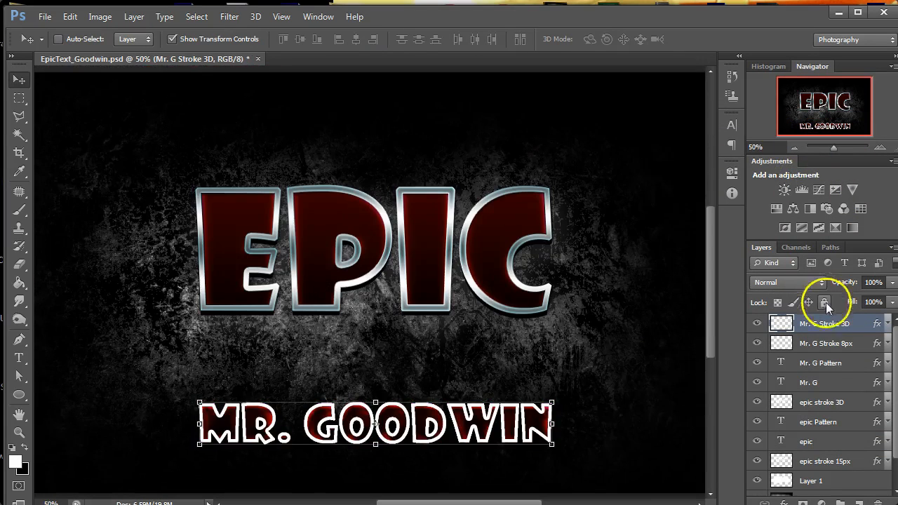
pyautogui.keyDown('shift'); pyautogui.click(822, 385); pyautogui.keyUp('shift')
pyautogui.hotkey('shift', 'Up')
pyautogui.hotkey('shift', 'Up')
pyautogui.hotkey('shift', 'Up')
pyautogui.hotkey('shift', 'Up')
pyautogui.hotkey('shift', 'Up')
pyautogui.hotkey('shift', 'Up')
pyautogui.hotkey('shift', 'Up')
pyautogui.hotkey('shift', 'Up')
pyautogui.hotkey('shift', 'Up')
pyautogui.hotkey('shift', 'Up')
pyautogui.hotkey('shift', 'Up')
pyautogui.hotkey('shift', 'Up')
pyautogui.hotkey('shift', 'Up')
pyautogui.hotkey('shift', 'Up')
pyautogui.hotkey('shift', 'Up')
pyautogui.hotkey('shift', 'Up')
pyautogui.hotkey('shift', 'Up')
pyautogui.hotkey('shift', 'Up')
pyautogui.hotkey('shift', 'Up')
pyautogui.hotkey('shift', 'Up')
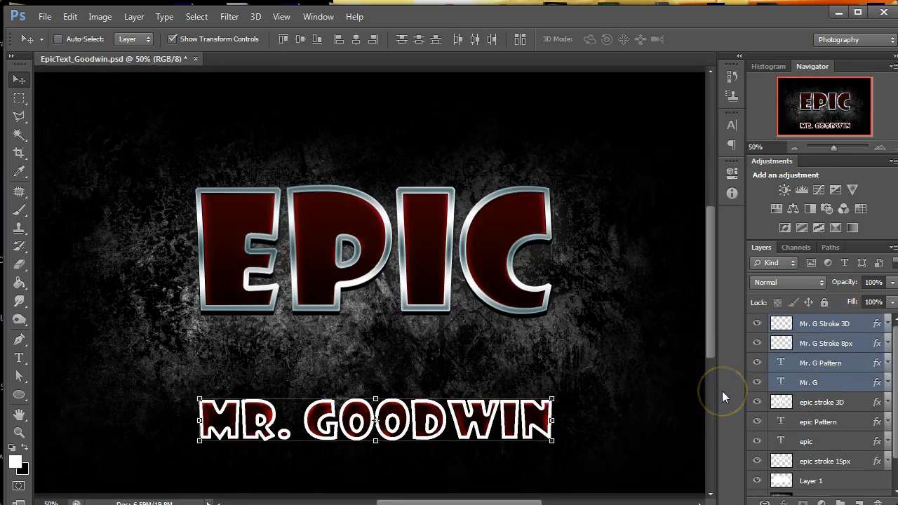
pyautogui.hotkey('shift', 'Up')
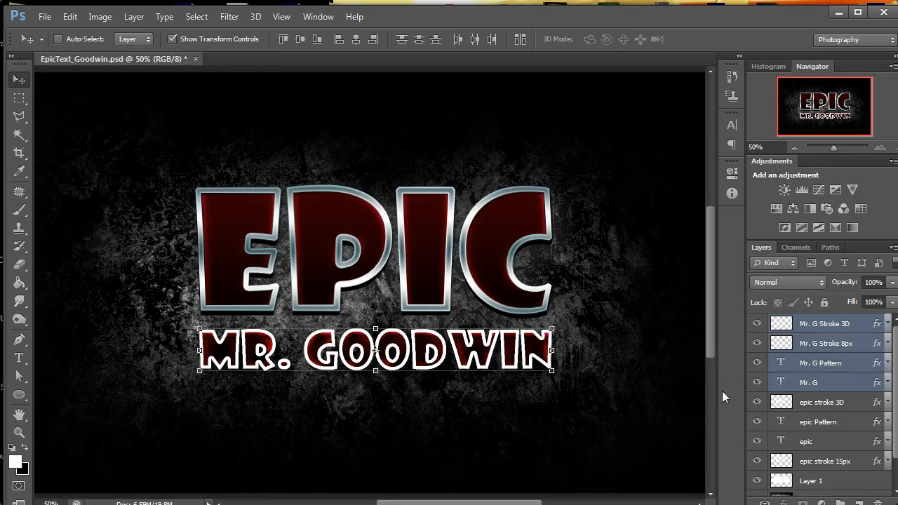
pyautogui.hotkey('shift', 'Down')
pyautogui.hotkey('shift', 'Down')
pyautogui.hotkey('shift', 'Down')
pyautogui.hotkey('shift', 'Down')
pyautogui.hotkey('shift', 'Down')
pyautogui.hotkey('shift', 'Down')
pyautogui.hotkey('shift', 'Down')
pyautogui.hotkey('shift', 'Down')
pyautogui.hotkey('shift', 'Down')
pyautogui.hotkey('shift', 'Down')
pyautogui.hotkey('shift', 'Down')
pyautogui.hotkey('shift', 'Down')
pyautogui.hotkey('shift', 'Down')
pyautogui.hotkey('shift', 'Down')
pyautogui.hotkey('shift', 'Down')
pyautogui.hotkey('shift', 'Down')
pyautogui.hotkey('shift', 'Down')
pyautogui.hotkey('shift', 'Down')
pyautogui.hotkey('shift', 'Down')
pyautogui.hotkey('shift', 'Down')
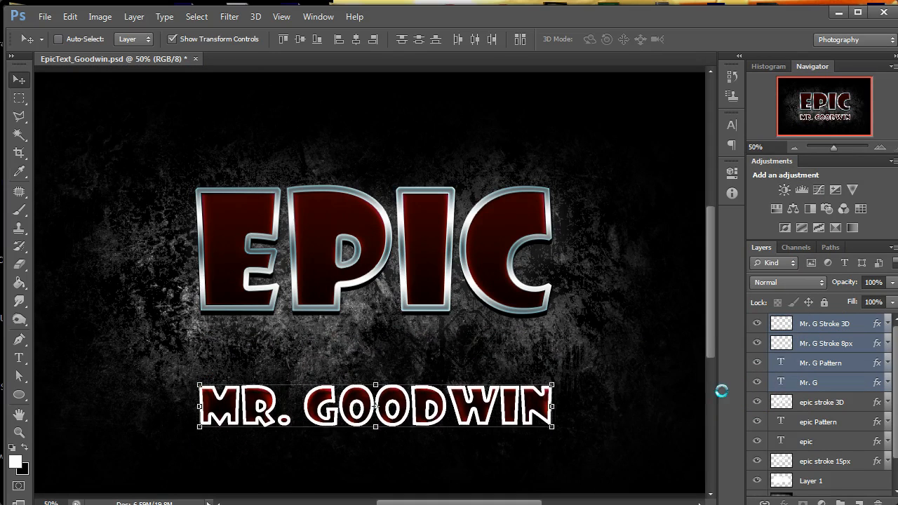
pyautogui.hotkey('shift', 'Up')
pyautogui.hotkey('shift', 'Up')
pyautogui.hotkey('shift', 'Up')
pyautogui.hotkey('shift', 'Up')
pyautogui.hotkey('shift', 'Up')
pyautogui.hotkey('shift', 'Up')
pyautogui.hotkey('shift', 'Up')
pyautogui.hotkey('shift', 'Up')
pyautogui.hotkey('shift', 'Up')
pyautogui.hotkey('shift', 'Up')
pyautogui.hotkey('shift', 'Up')
pyautogui.hotkey('shift', 'Up')
pyautogui.hotkey('shift', 'Up')
pyautogui.hotkey('shift', 'Up')
pyautogui.hotkey('shift', 'Up')
pyautogui.hotkey('shift', 'Up')
pyautogui.hotkey('shift', 'Up')
pyautogui.hotkey('shift', 'Up')
pyautogui.hotkey('shift', 'Up')
pyautogui.hotkey('shift', 'Up')
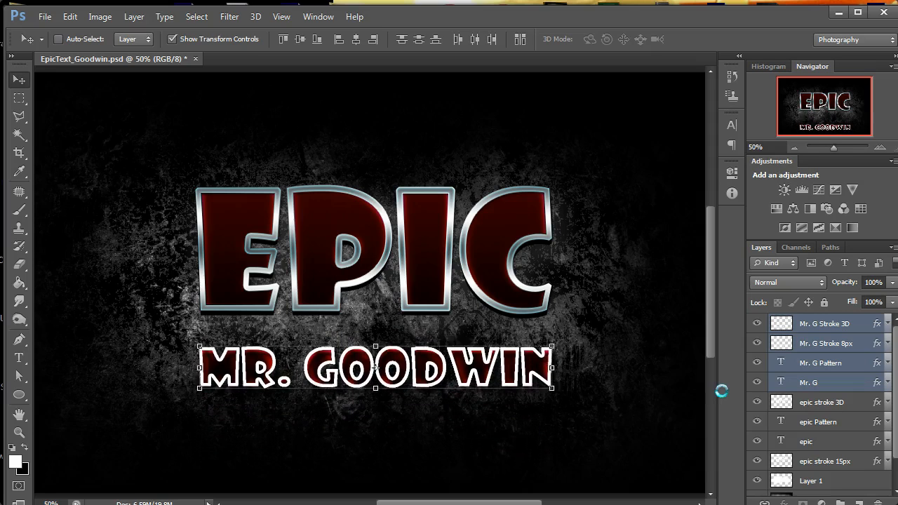
pyautogui.hotkey('shift', 'Up')
pyautogui.hotkey('shift', 'Up')
pyautogui.hotkey('shift', 'Down')
pyautogui.hotkey('shift', 'Down')
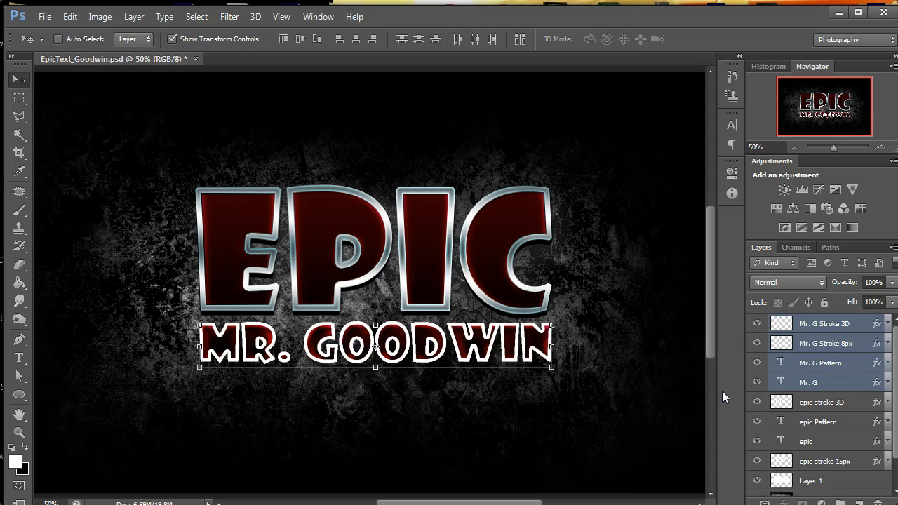
# Turn on an Inner Glow effect for the name's 8px Stroke layer and set its colour to bright cyan.
pyautogui.click(880, 147)
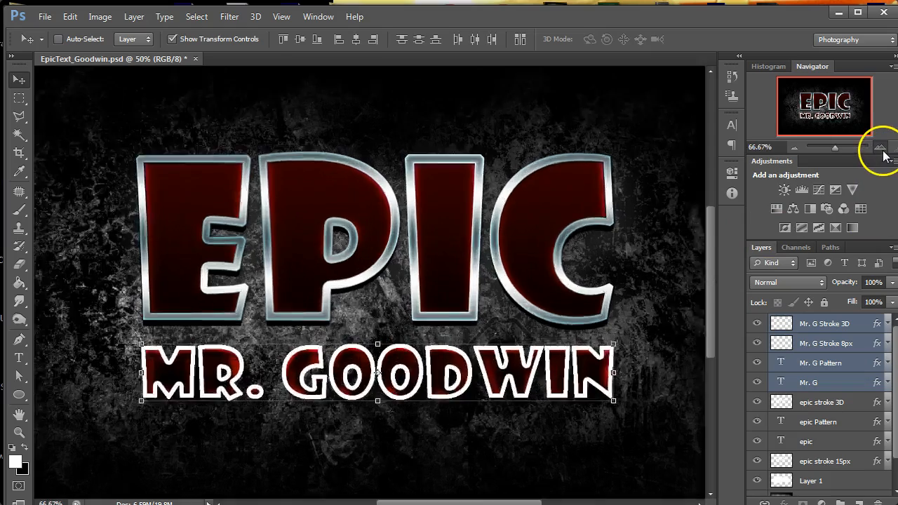
pyautogui.click(878, 148)
pyautogui.click(878, 149)
pyautogui.moveTo(491, 437); pyautogui.dragTo(443, 320)
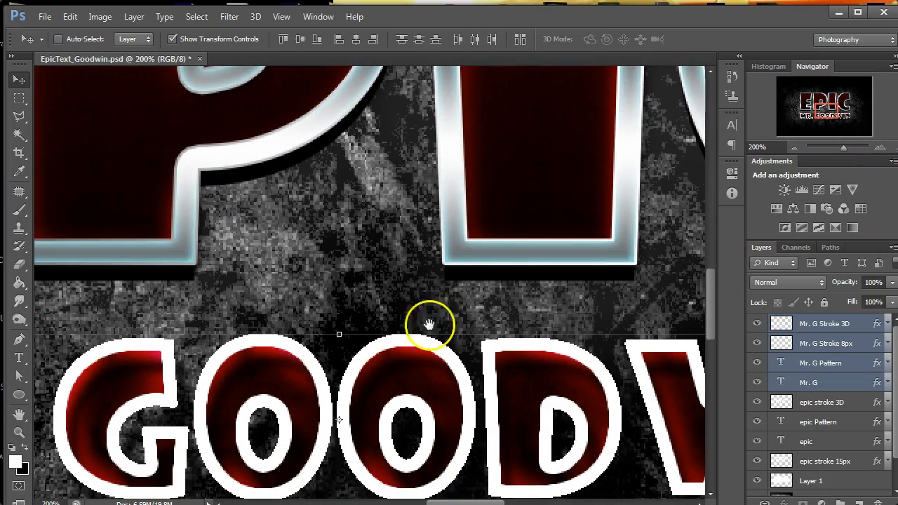
pyautogui.click(854, 349)
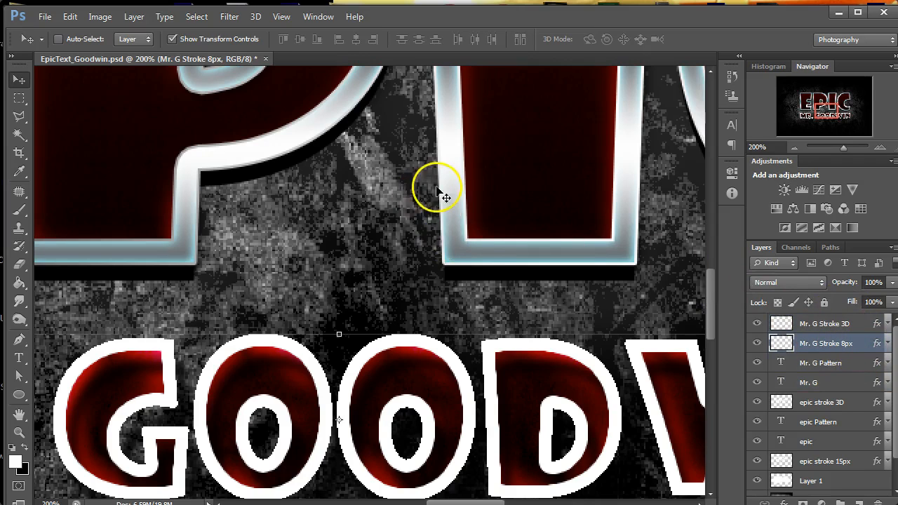
pyautogui.doubleClick(861, 345)
pyautogui.doubleClick(872, 347)
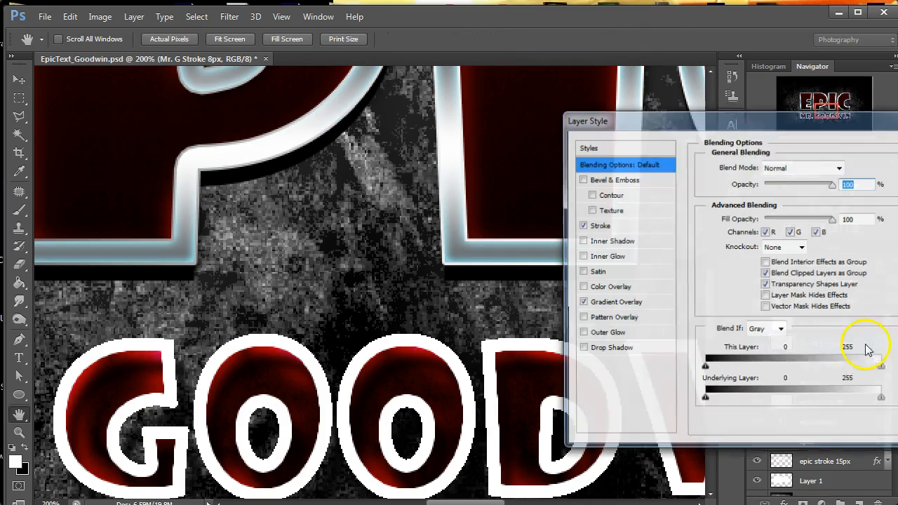
pyautogui.click(595, 275)
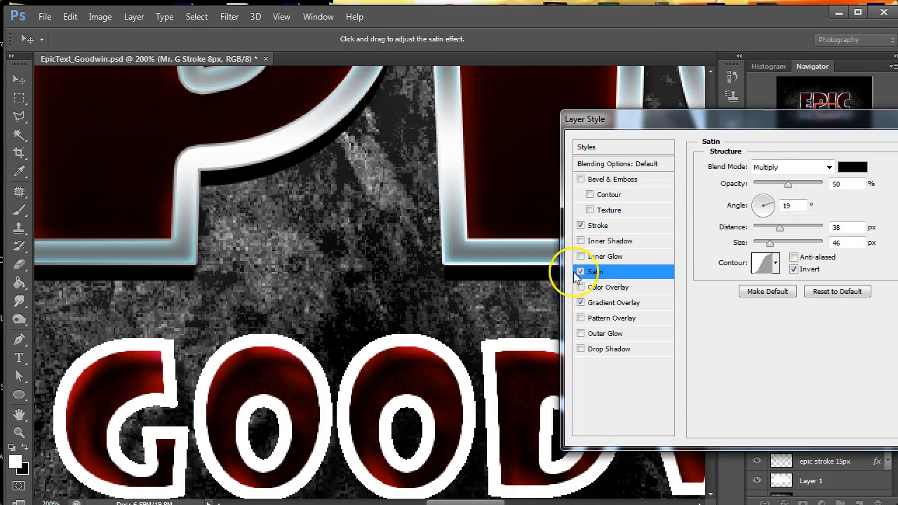
pyautogui.click(580, 272)
pyautogui.click(611, 258)
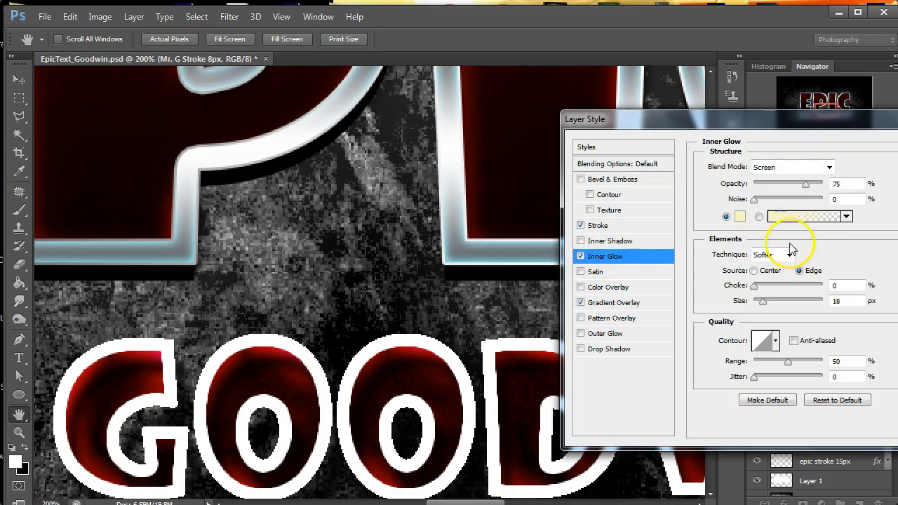
pyautogui.click(739, 216)
pyautogui.moveTo(644, 473); pyautogui.dragTo(644, 475)
pyautogui.moveTo(601, 393); pyautogui.dragTo(624, 388)
pyautogui.click(754, 386)
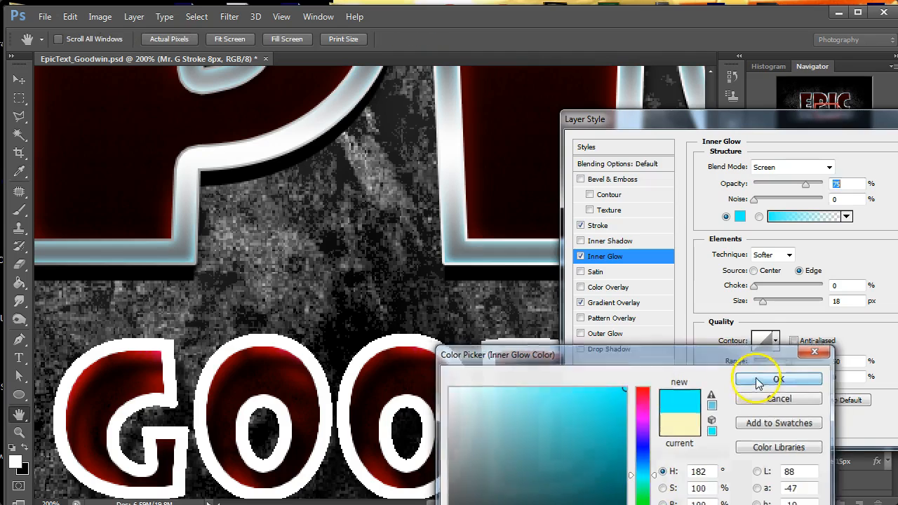
# Set the Inner Glow's blend mode to Overlay and its size to 5 px, and apply the layer style.
pyautogui.click(828, 167)
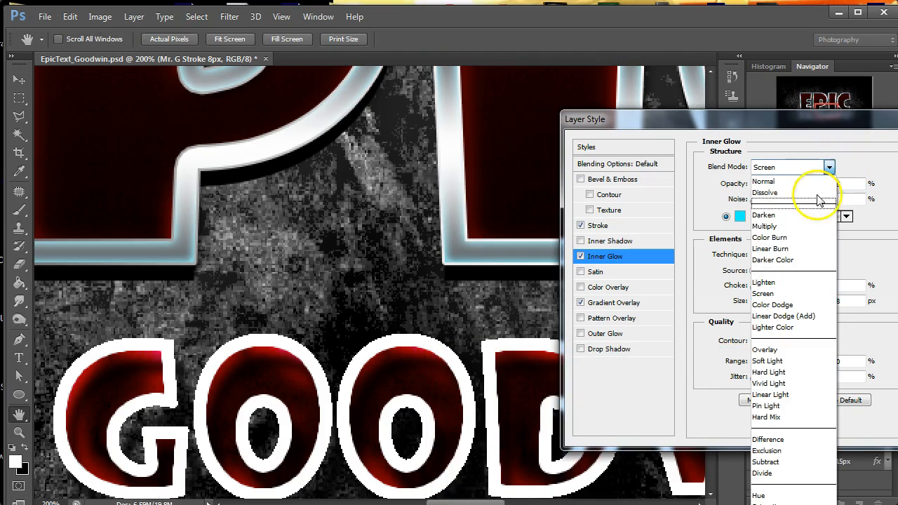
pyautogui.click(816, 351)
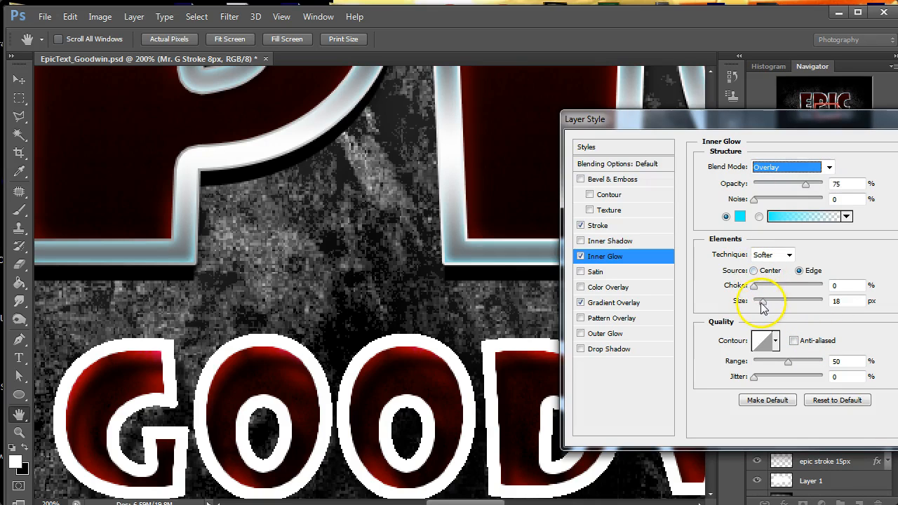
pyautogui.moveTo(753, 301); pyautogui.dragTo(759, 309)
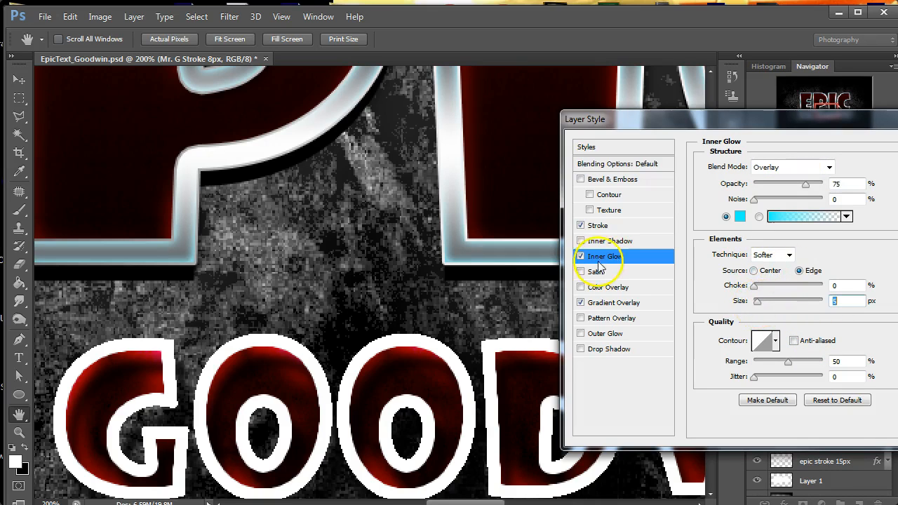
pyautogui.click(597, 225)
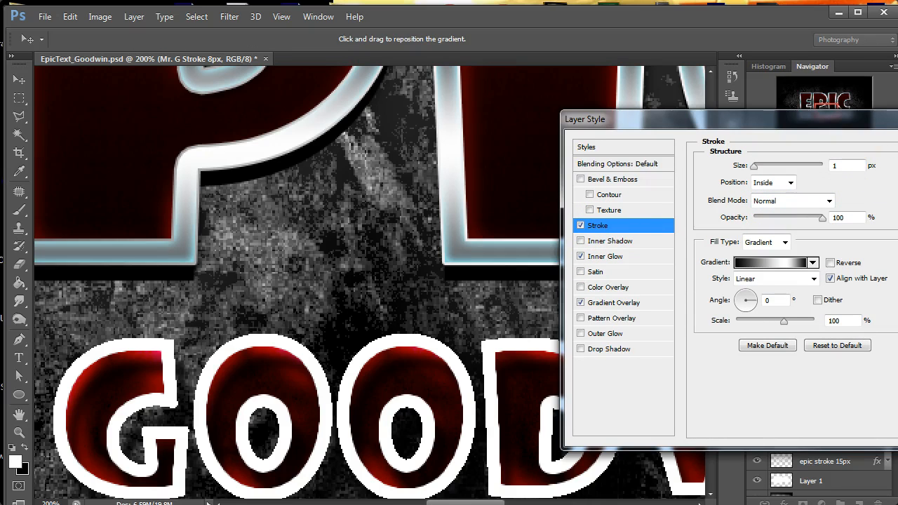
pyautogui.press('Return')
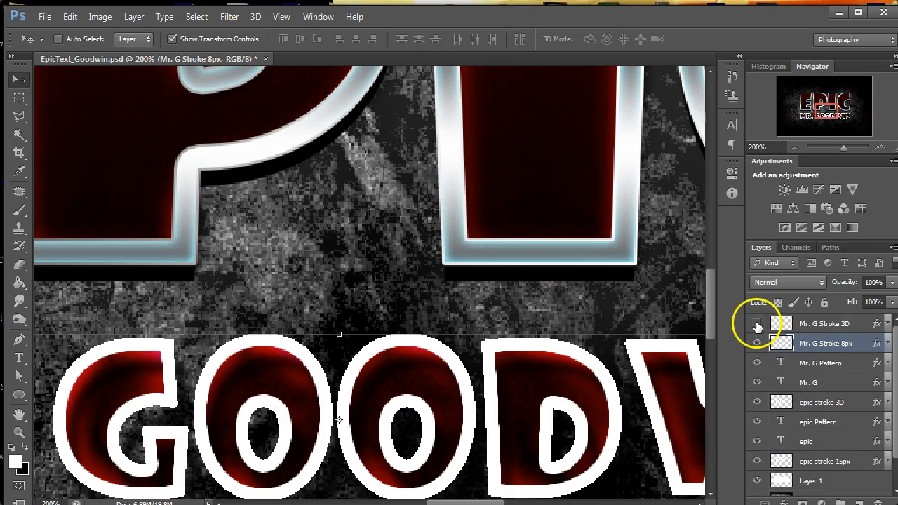
# Move the name's Stroke 3D layer beneath the name's other three layers, directly above the epic stroke 3D layer.
pyautogui.click(757, 325)
pyautogui.click(789, 323)
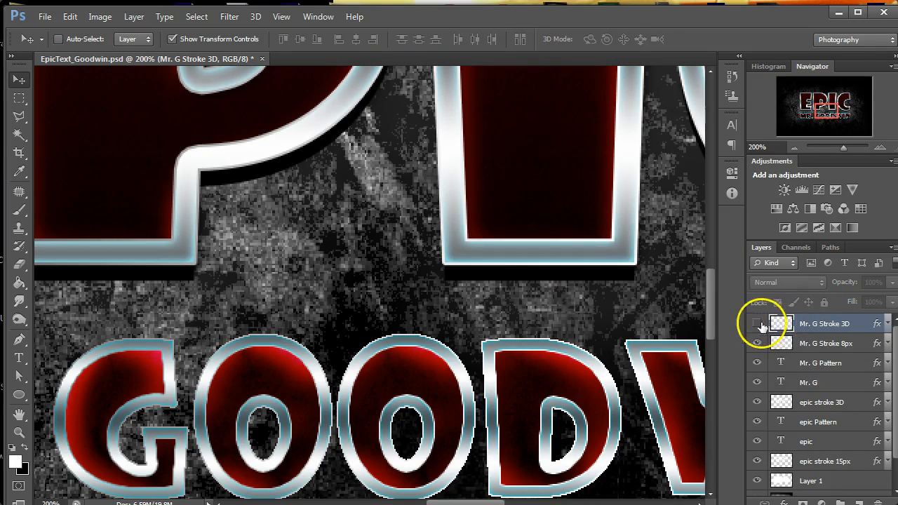
pyautogui.click(757, 324)
pyautogui.click(756, 324)
pyautogui.moveTo(781, 325); pyautogui.dragTo(779, 385)
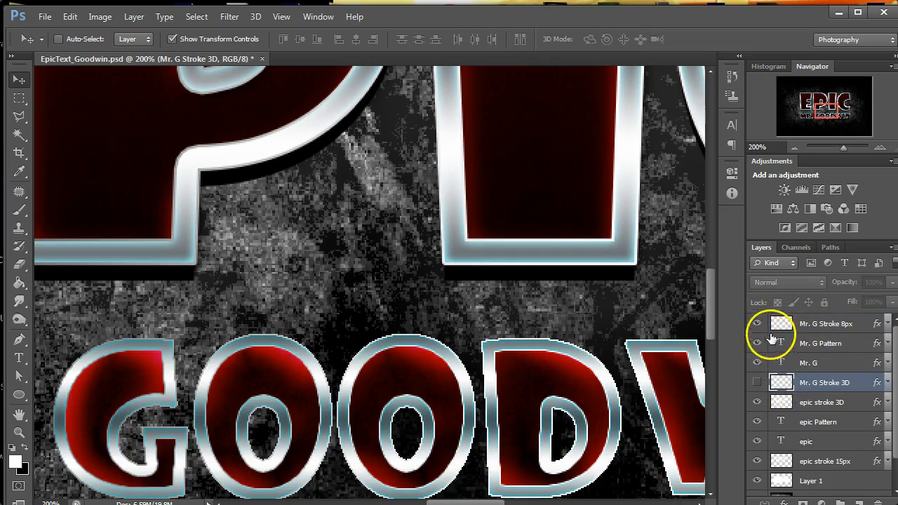
pyautogui.click(756, 383)
# Nudge the name's Stroke 3D layer down about 5 px so it sits offset below the gradient stroke.
pyautogui.scroll(-2, 787, 384)
pyautogui.scroll(-1, 651, 386)
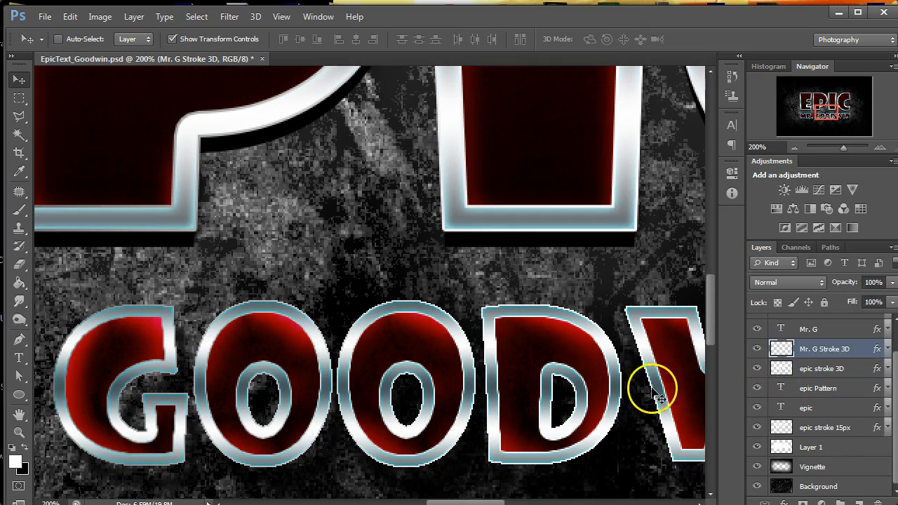
pyautogui.press('Down')
pyautogui.press('Down')
pyautogui.press('Down')
pyautogui.press('Down')
pyautogui.press('Down')
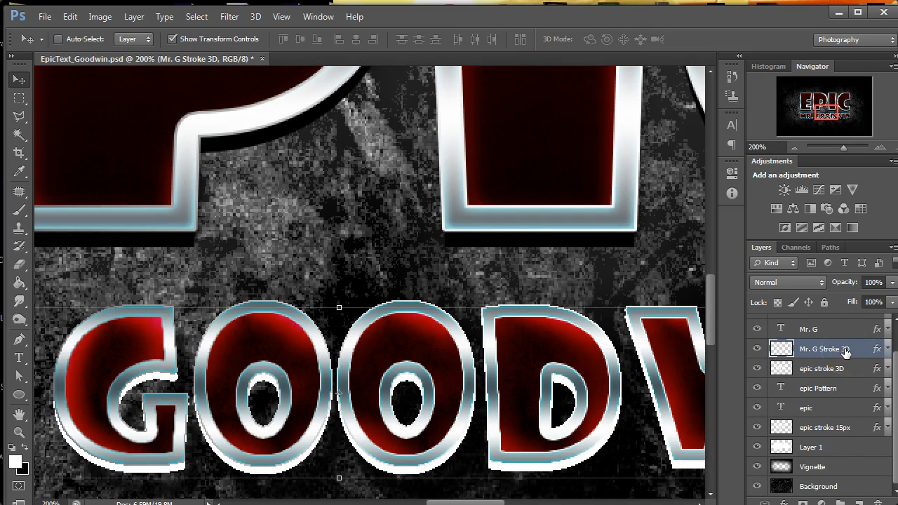
# Add a black Color Overlay in Normal mode at 100% opacity to the name's Stroke 3D layer.
pyautogui.doubleClick(846, 349)
pyautogui.doubleClick(869, 349)
pyautogui.click(617, 286)
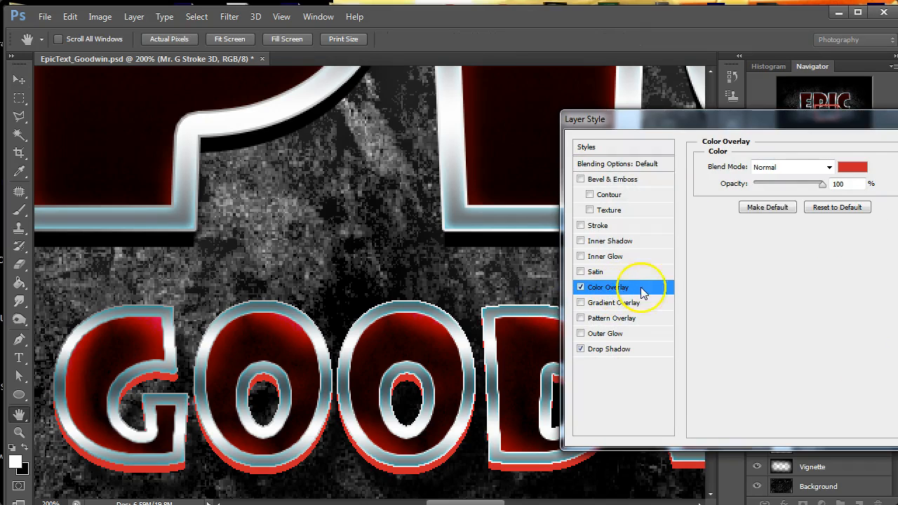
pyautogui.click(860, 170)
pyautogui.moveTo(583, 432); pyautogui.dragTo(401, 504)
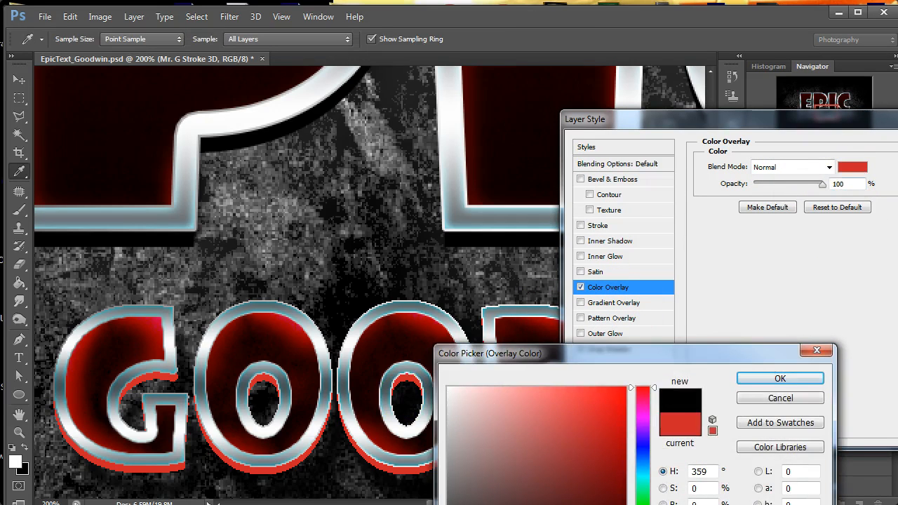
pyautogui.click(767, 378)
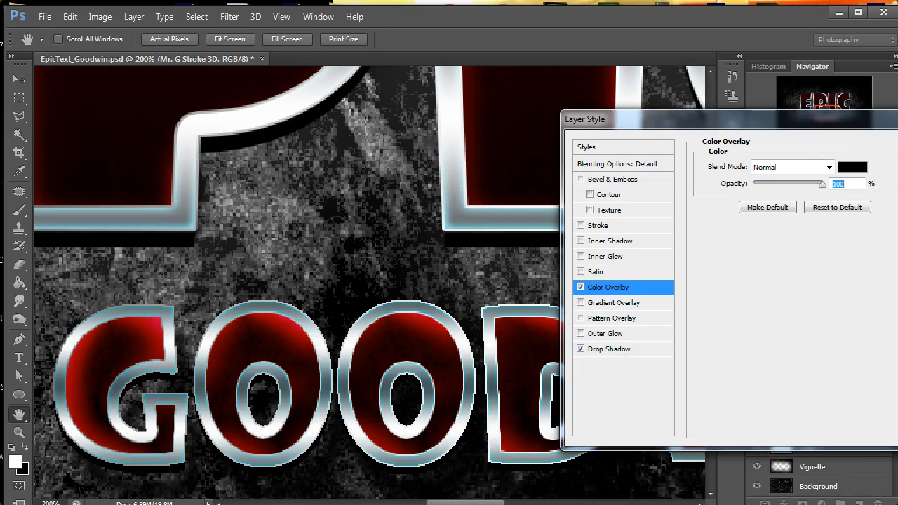
pyautogui.press('Return')
# Group the name's four layers and rename the group "Name".
pyautogui.scroll(-1, 334, 376)
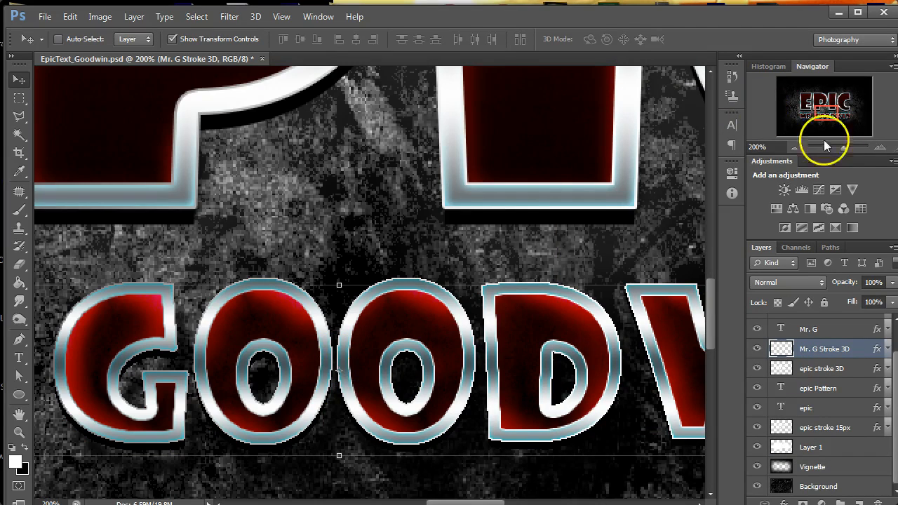
pyautogui.click(797, 149)
pyautogui.click(797, 149)
pyautogui.moveTo(814, 115); pyautogui.dragTo(814, 106)
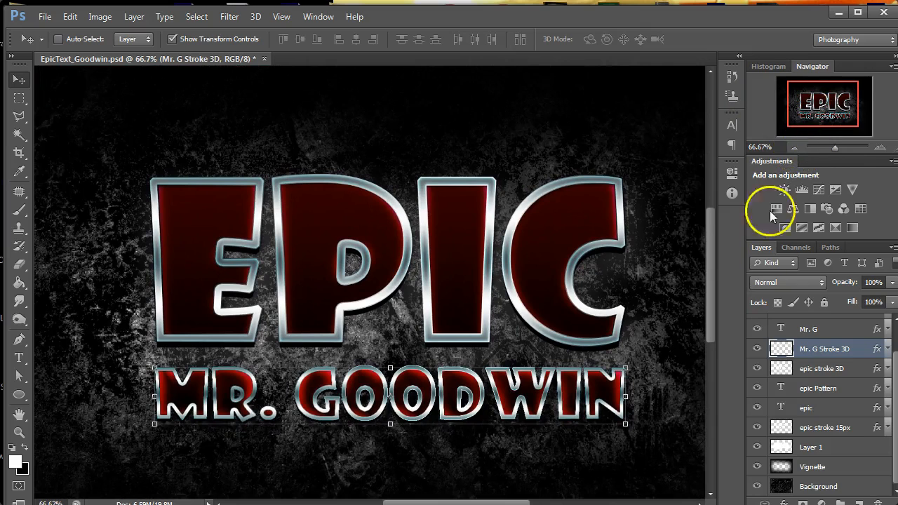
pyautogui.click(838, 371)
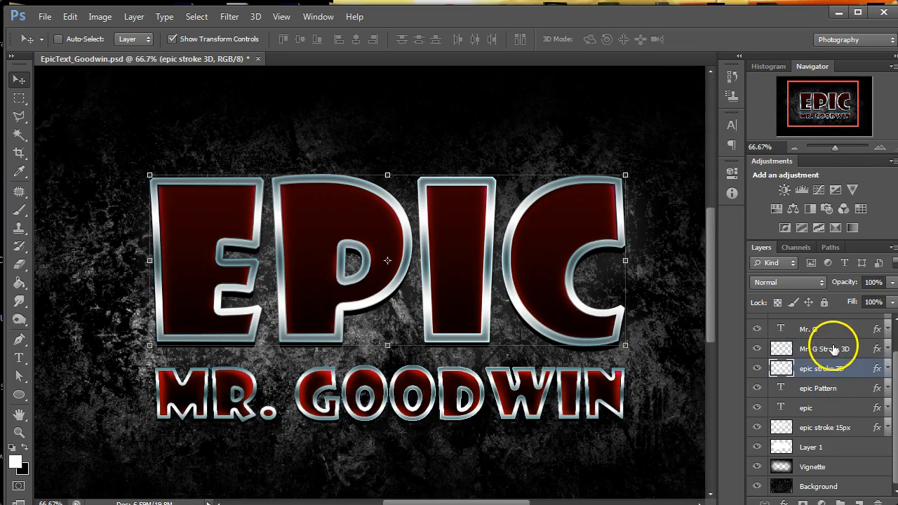
pyautogui.click(832, 352)
pyautogui.scroll(2, 833, 356)
pyautogui.keyDown('shift'); pyautogui.click(827, 324); pyautogui.keyUp('shift')
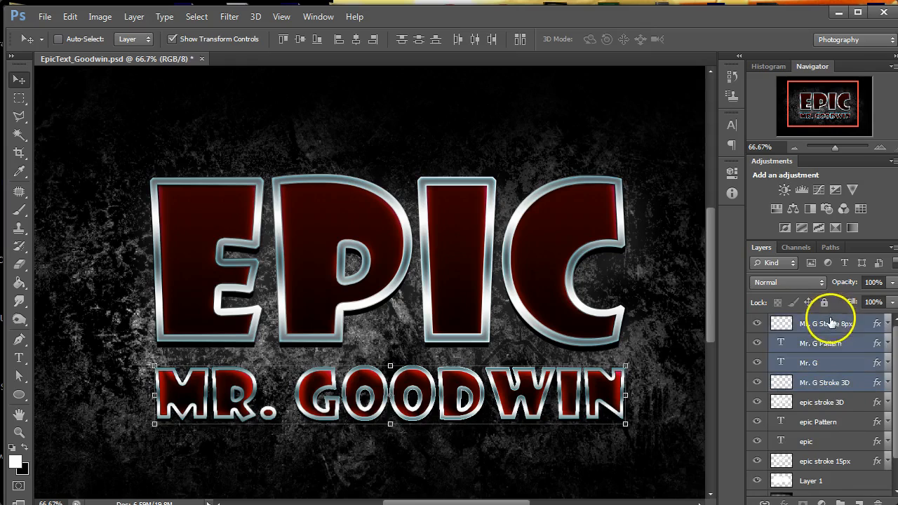
pyautogui.moveTo(764, 326); pyautogui.dragTo(840, 501)
pyautogui.doubleClick(813, 322)
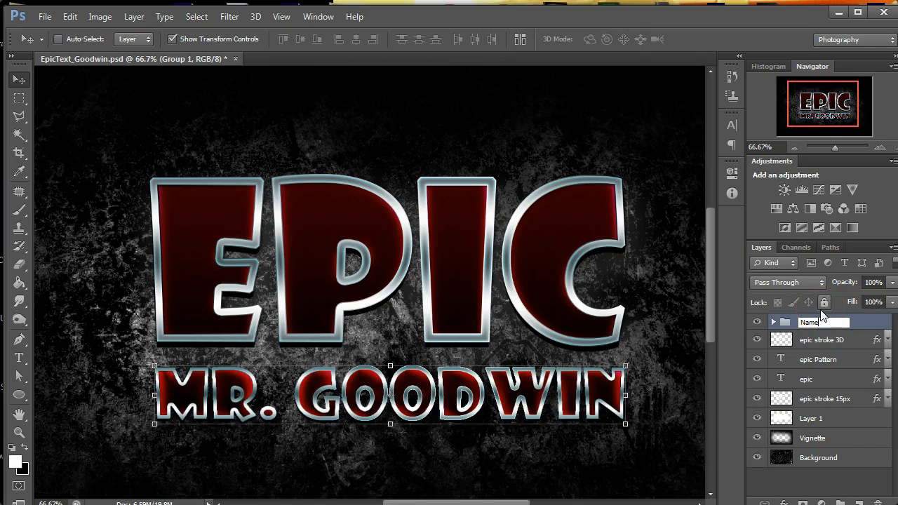
# Group the four epic layers, from epic stroke 3D through epic stroke 15px, and rename the group "Title".
pyautogui.click(818, 340)
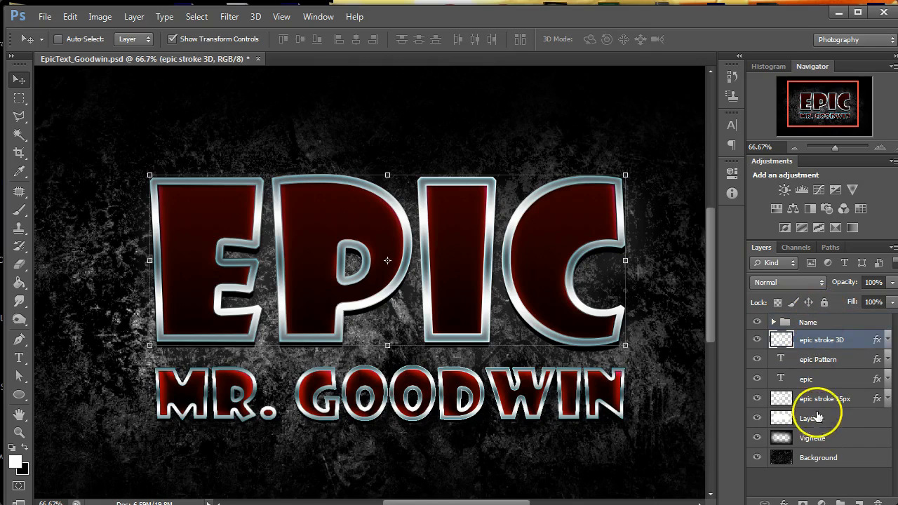
pyautogui.keyDown('shift'); pyautogui.click(817, 400); pyautogui.keyUp('shift')
pyautogui.moveTo(818, 400); pyautogui.dragTo(840, 501)
pyautogui.doubleClick(819, 339)
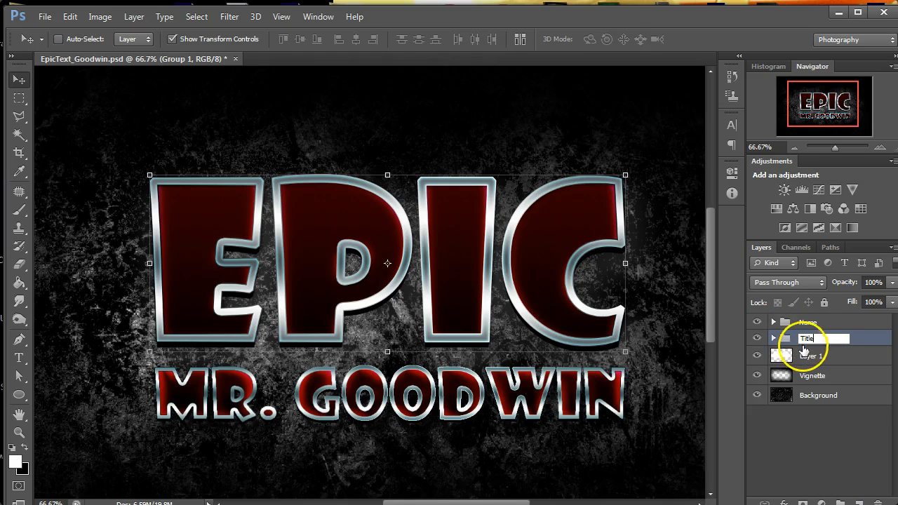
pyautogui.click(805, 355)
pyautogui.click(797, 145)
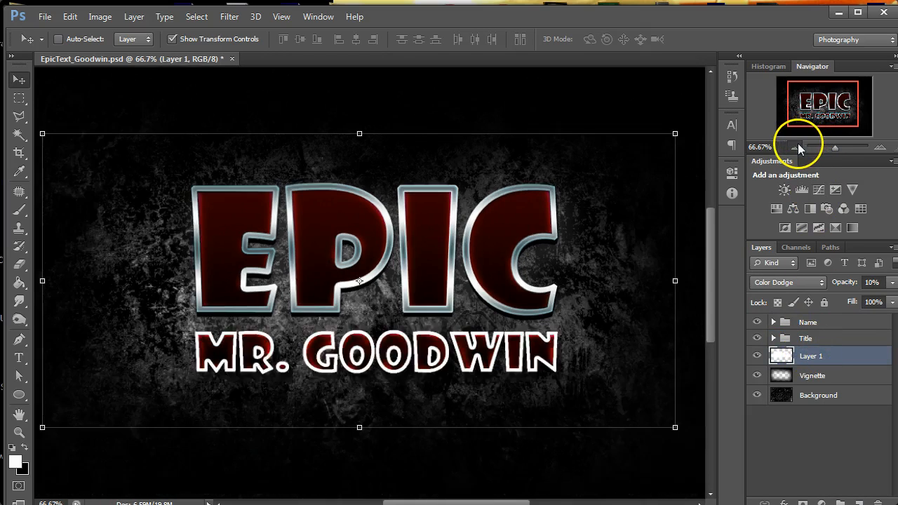
pyautogui.click(805, 435)
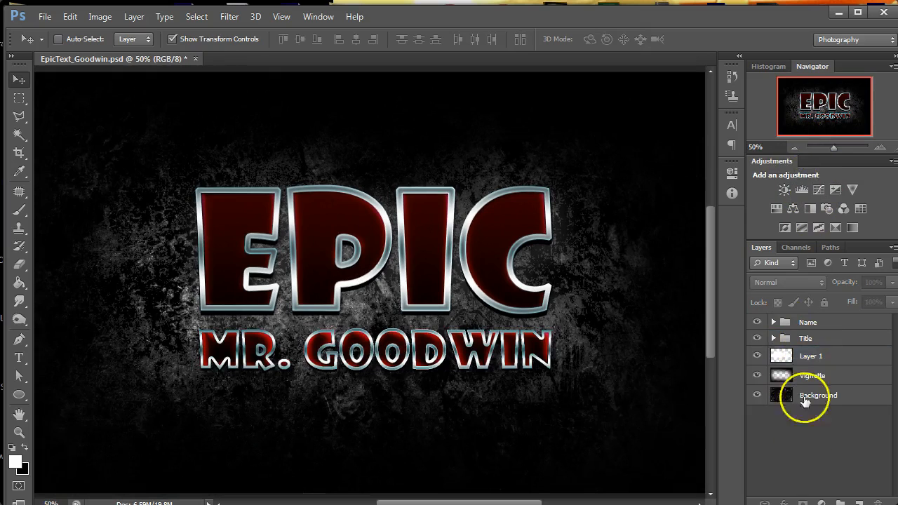
pyautogui.click(795, 147)
pyautogui.click(879, 149)
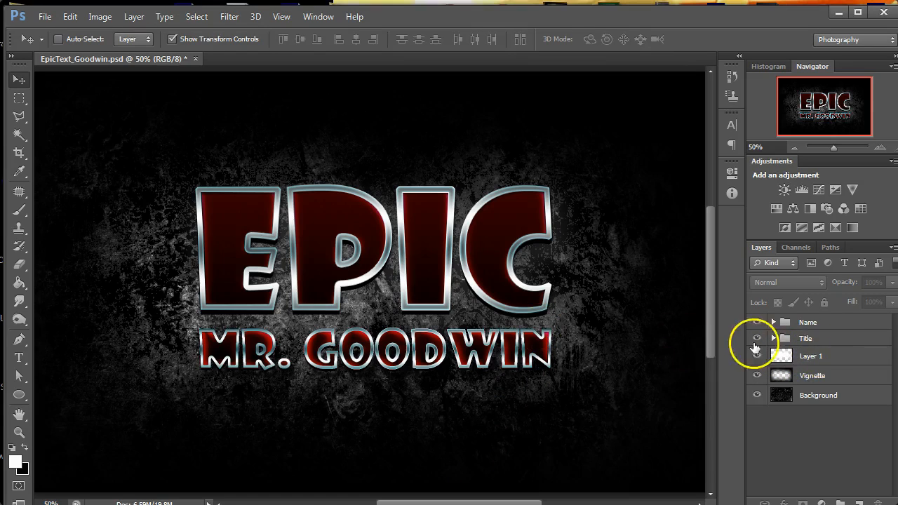
# Add a Gradient Map adjustment layer in Normal mode at 100% opacity and move it to the top of the layer stack.
pyautogui.click(811, 356)
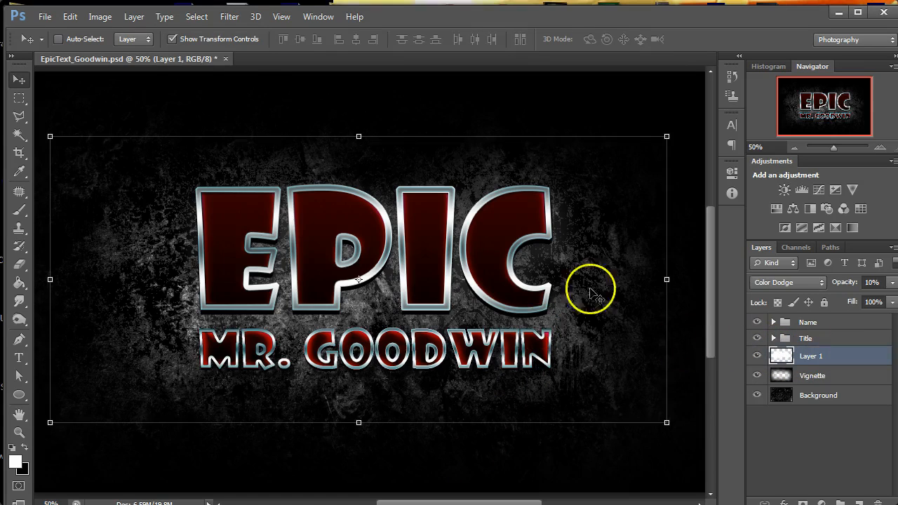
pyautogui.click(134, 16)
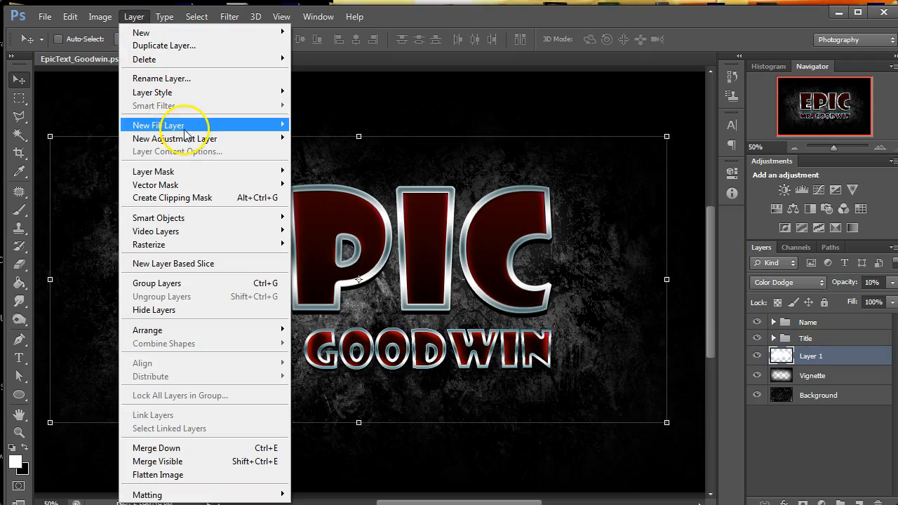
pyautogui.moveTo(184, 140)
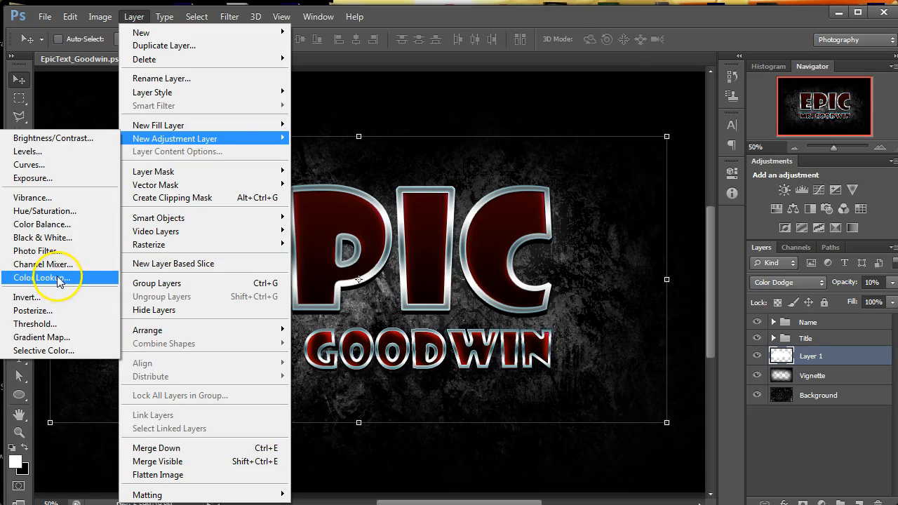
pyautogui.click(61, 338)
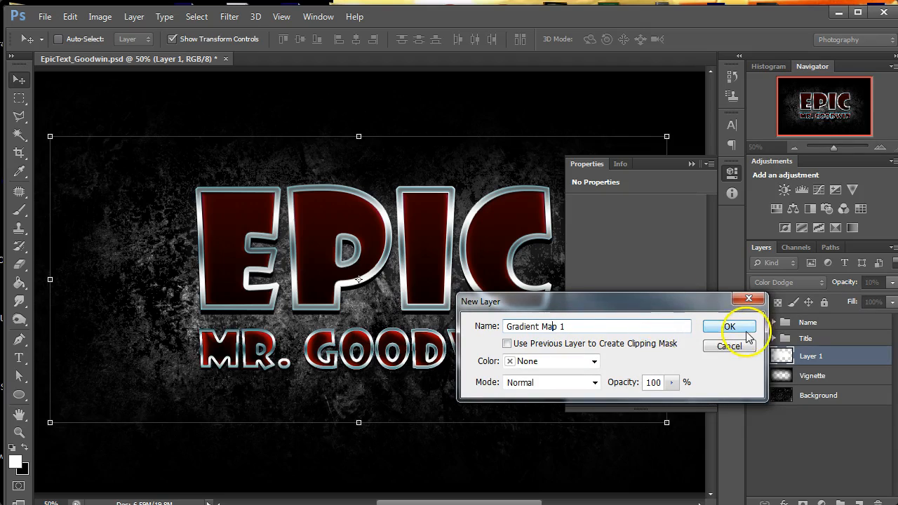
pyautogui.click(744, 334)
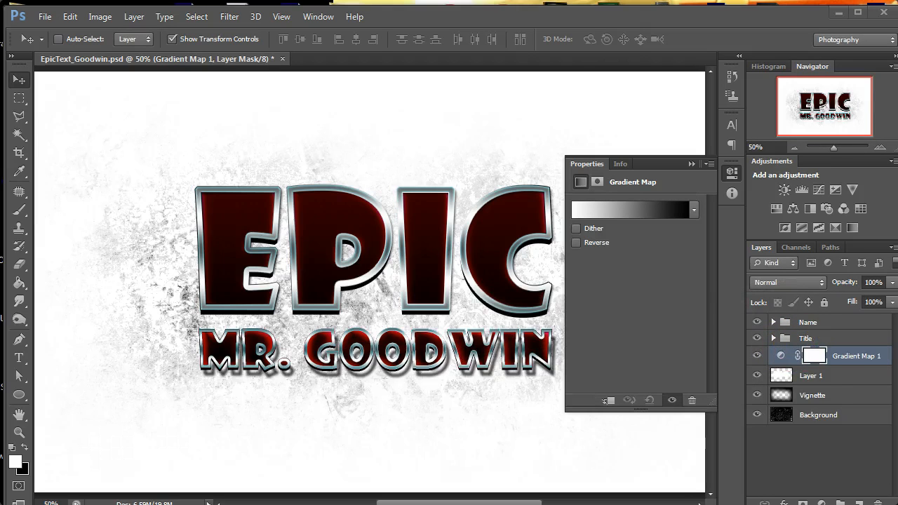
pyautogui.moveTo(780, 354); pyautogui.dragTo(780, 317)
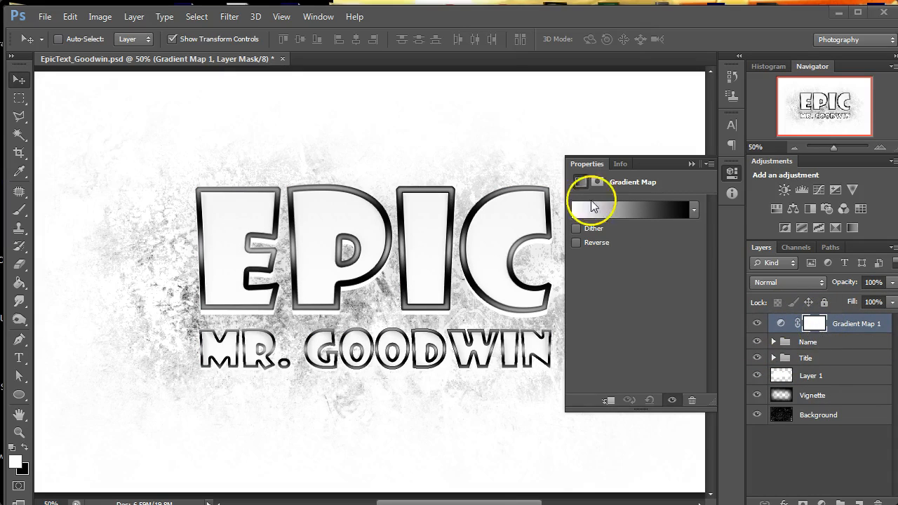
# Change the Gradient Map's white starting colour stop at 0% to bright magenta.
pyautogui.click(657, 211)
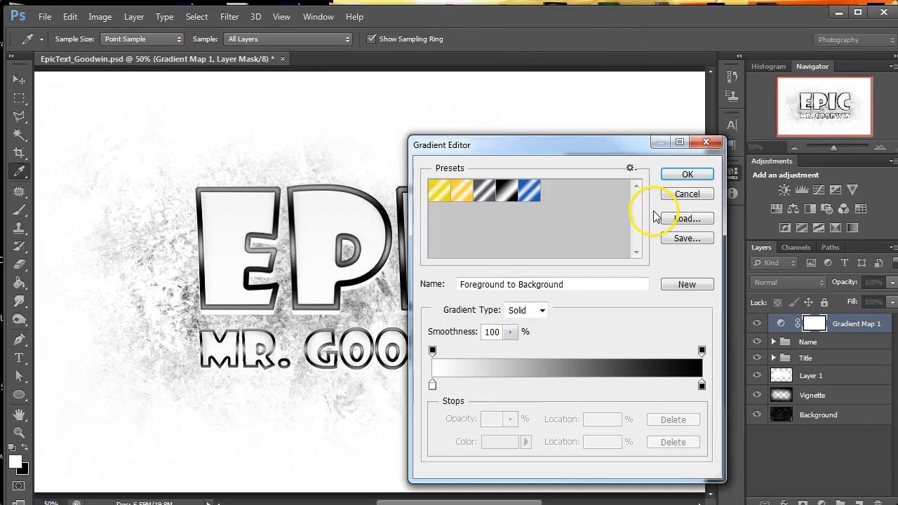
pyautogui.moveTo(432, 386); pyautogui.dragTo(433, 387)
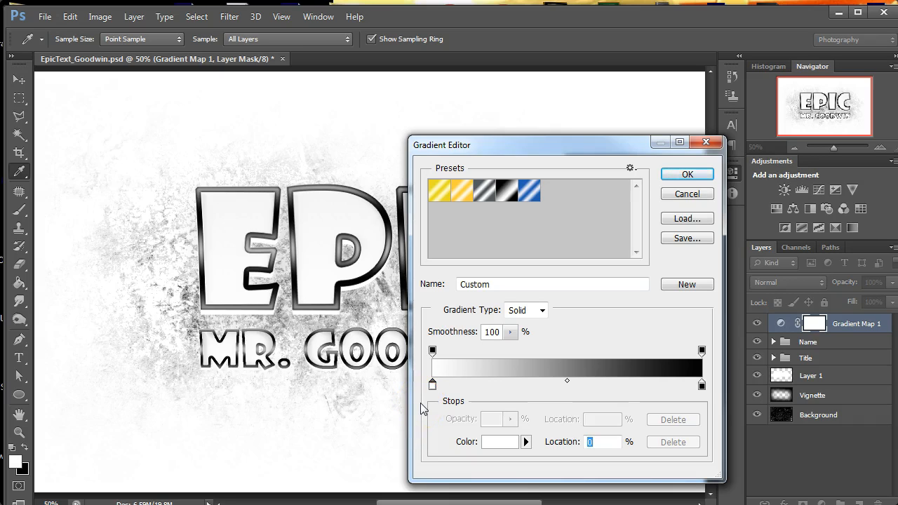
pyautogui.click(485, 441)
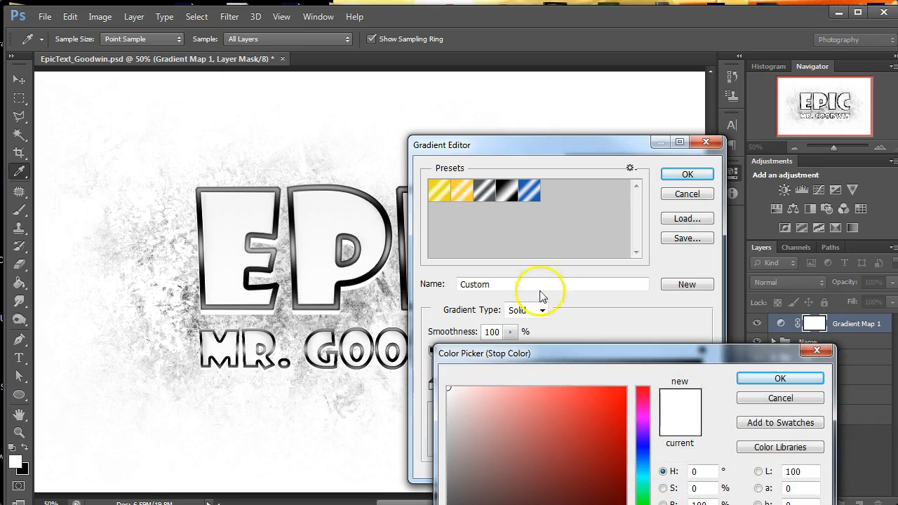
pyautogui.moveTo(649, 420); pyautogui.dragTo(662, 368)
pyautogui.click(769, 383)
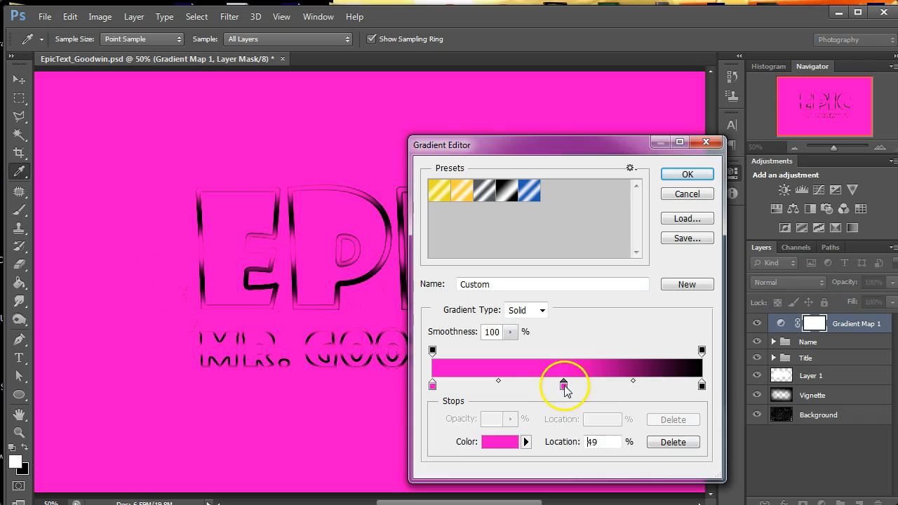
# Add a middle colour stop to the gradient at 49% and make it bright green.
pyautogui.moveTo(565, 386); pyautogui.dragTo(565, 475)
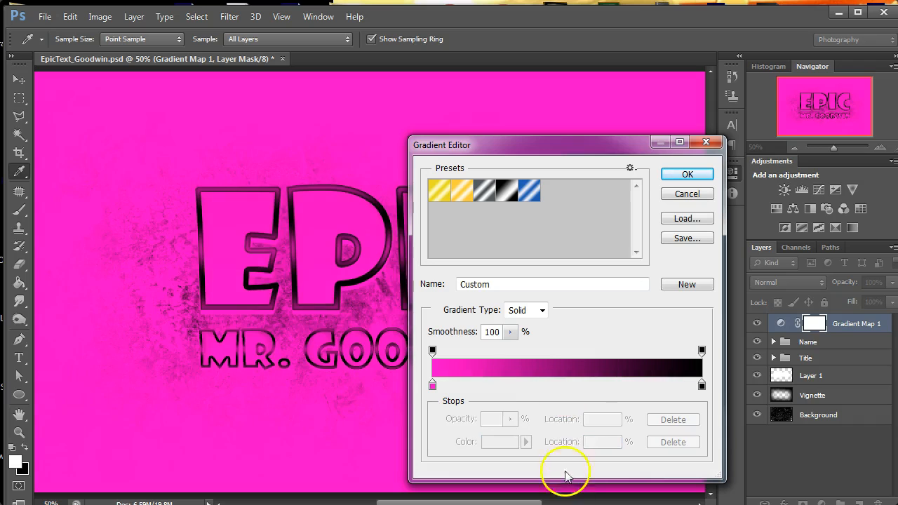
pyautogui.click(565, 384)
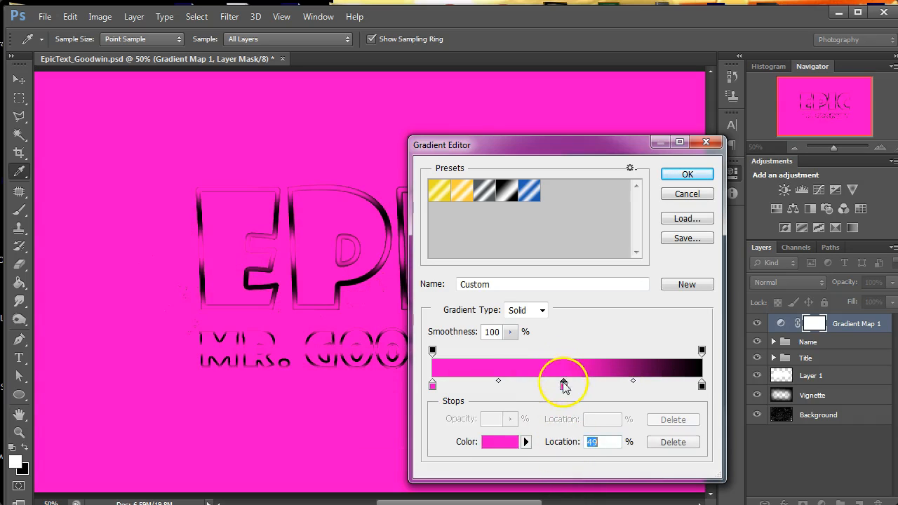
pyautogui.click(504, 443)
pyautogui.moveTo(646, 483); pyautogui.dragTo(647, 504)
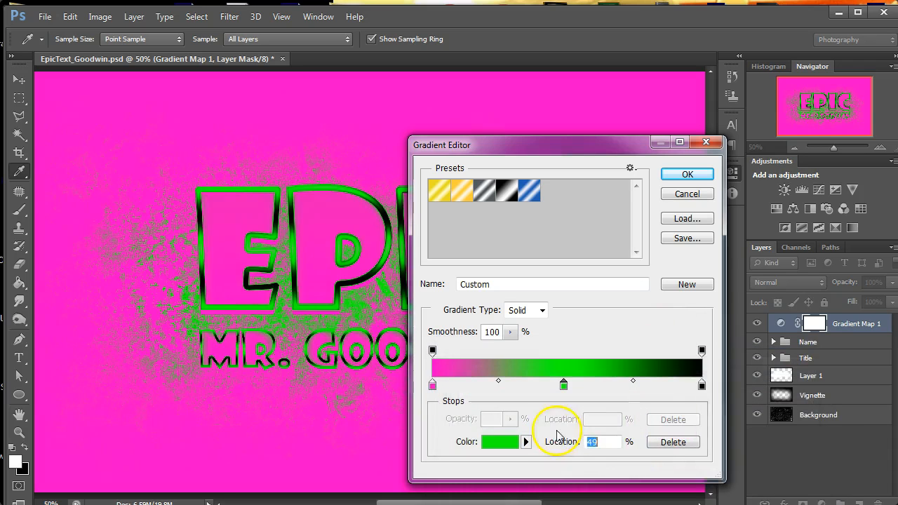
# Change the gradient's black end stop at 100% to a saturated orange with hue 24° and apply the gradient.
pyautogui.click(701, 385)
pyautogui.click(512, 441)
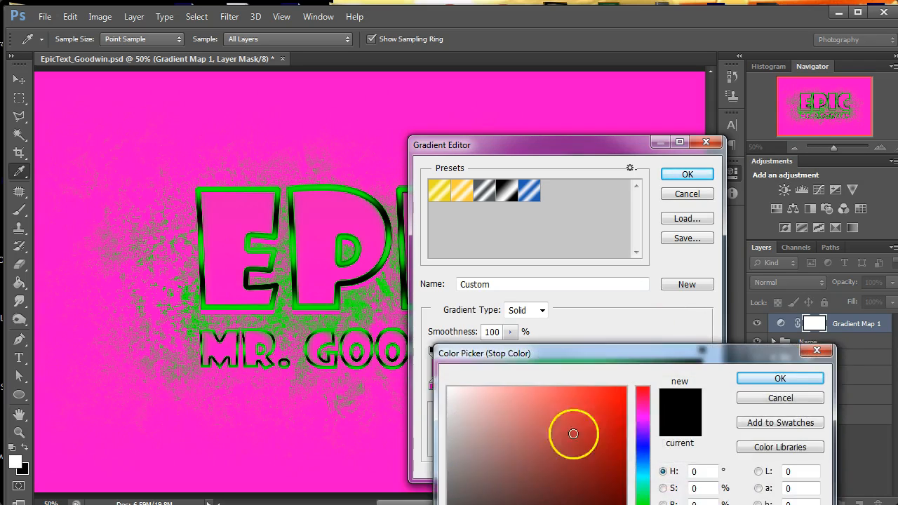
pyautogui.moveTo(642, 499); pyautogui.dragTo(642, 504)
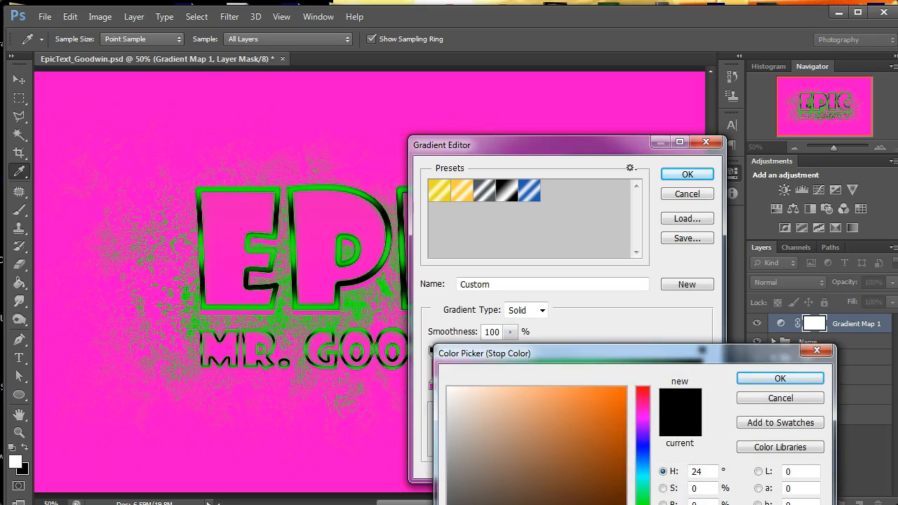
pyautogui.moveTo(613, 410); pyautogui.dragTo(674, 344)
pyautogui.click(779, 378)
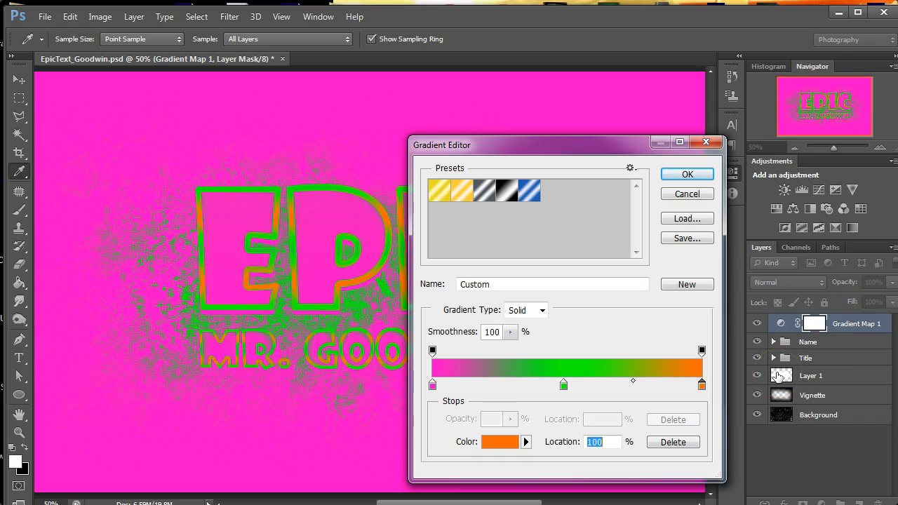
pyautogui.click(687, 175)
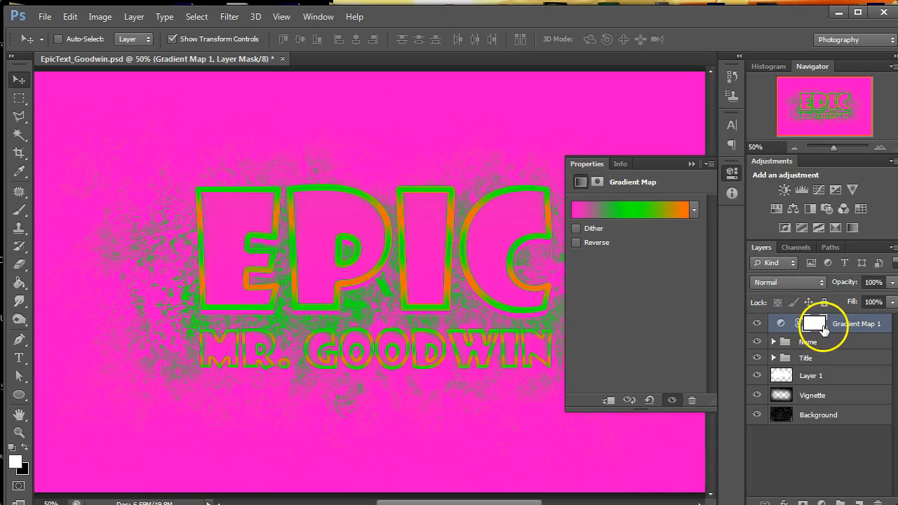
# Set the Gradient Map layer's blend mode to Overlay and collapse its adjustment properties.
pyautogui.click(804, 281)
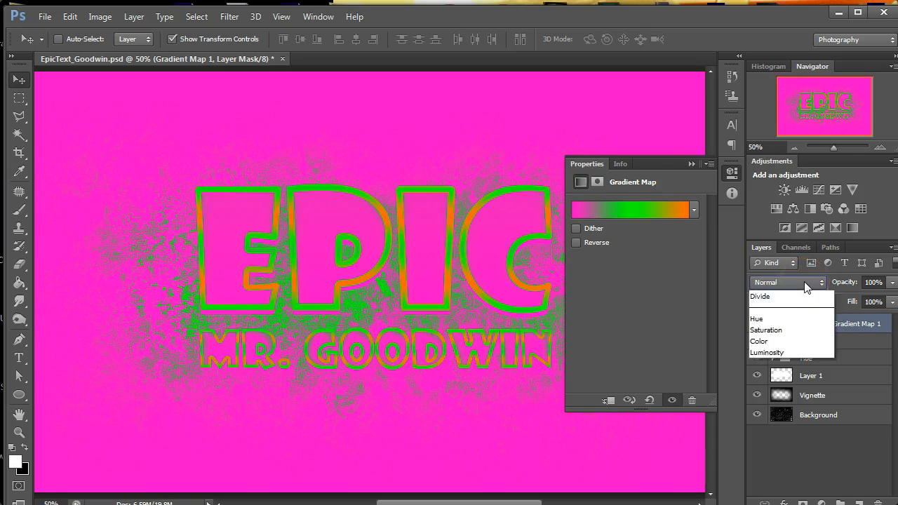
pyautogui.click(778, 283)
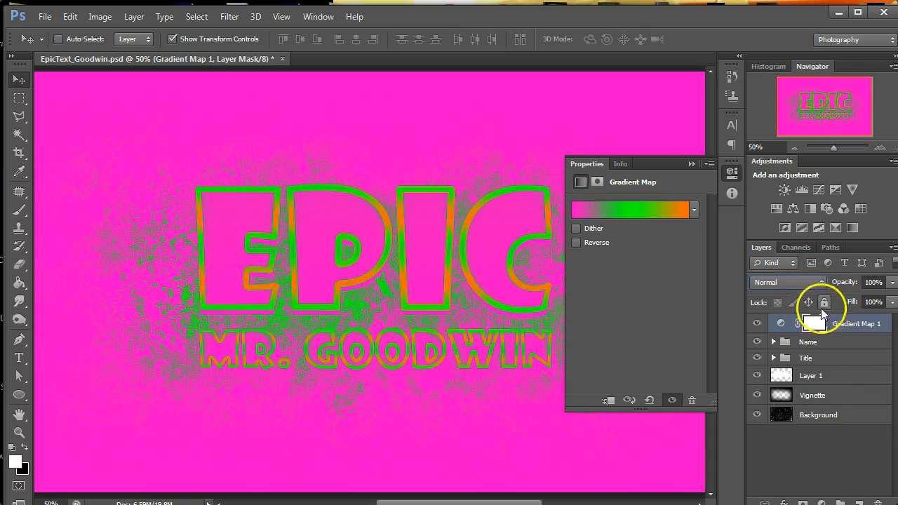
pyautogui.click(796, 283)
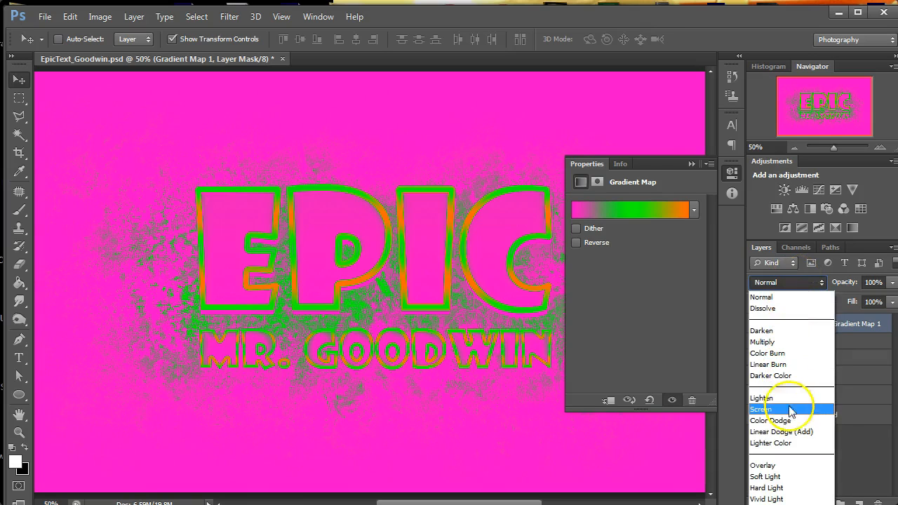
pyautogui.click(791, 466)
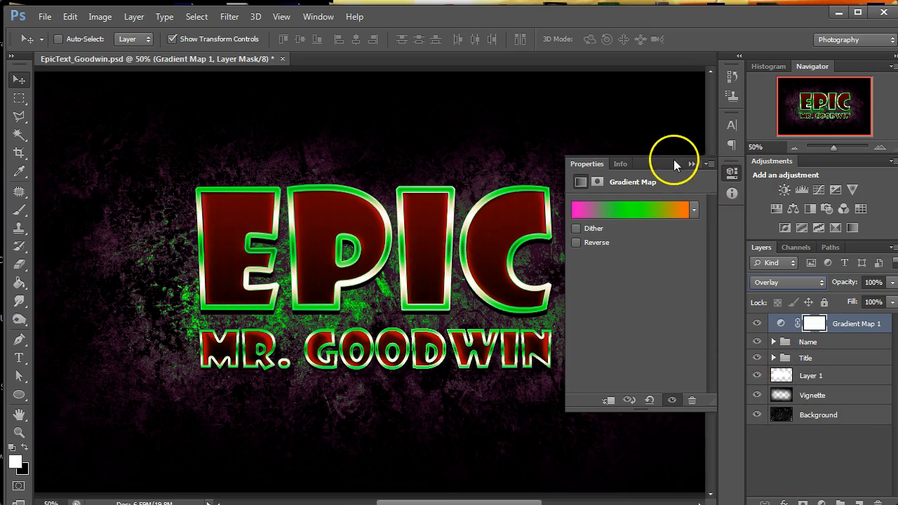
pyautogui.click(691, 166)
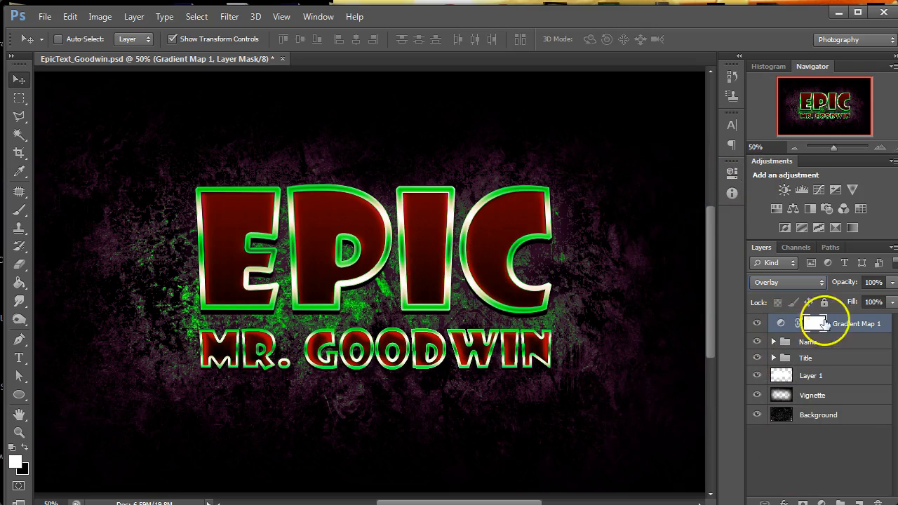
# Lower the Gradient Map layer's opacity to 18%.
pyautogui.click(892, 282)
pyautogui.moveTo(890, 301); pyautogui.dragTo(832, 308)
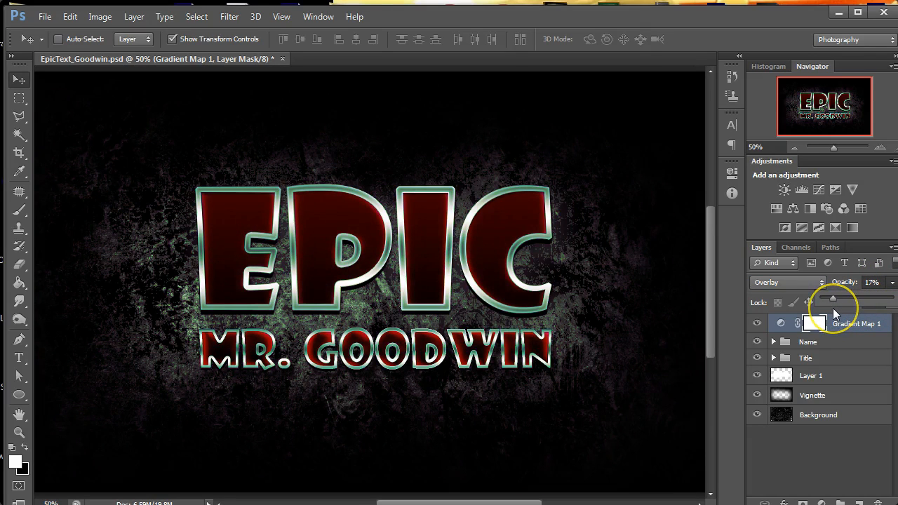
pyautogui.moveTo(832, 308); pyautogui.dragTo(834, 307)
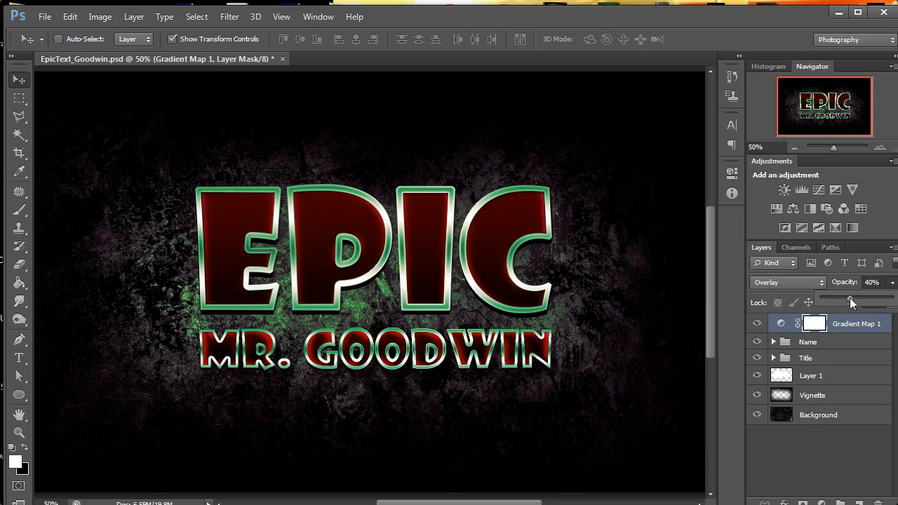
pyautogui.moveTo(840, 298); pyautogui.dragTo(834, 298)
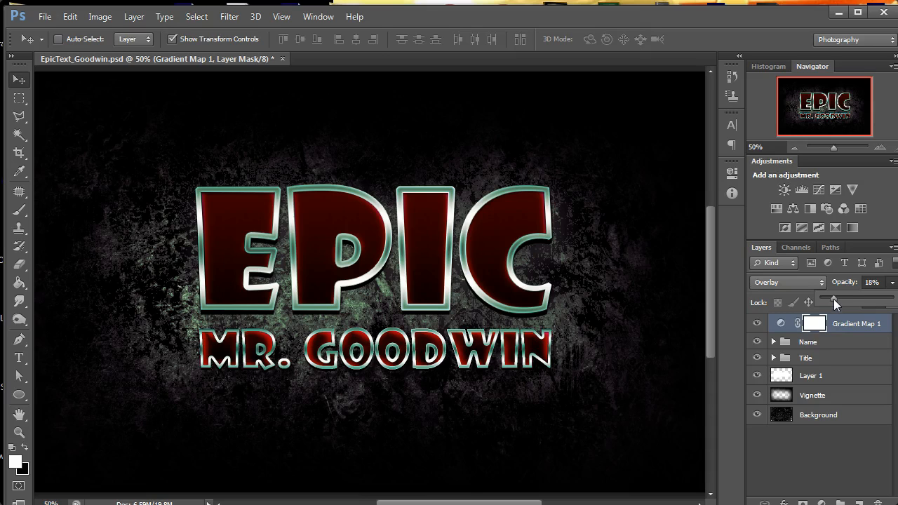
# Try a lower Fill and the Reverse option on the Gradient Map, then restore 100% Fill and the original gradient direction.
pyautogui.click(880, 147)
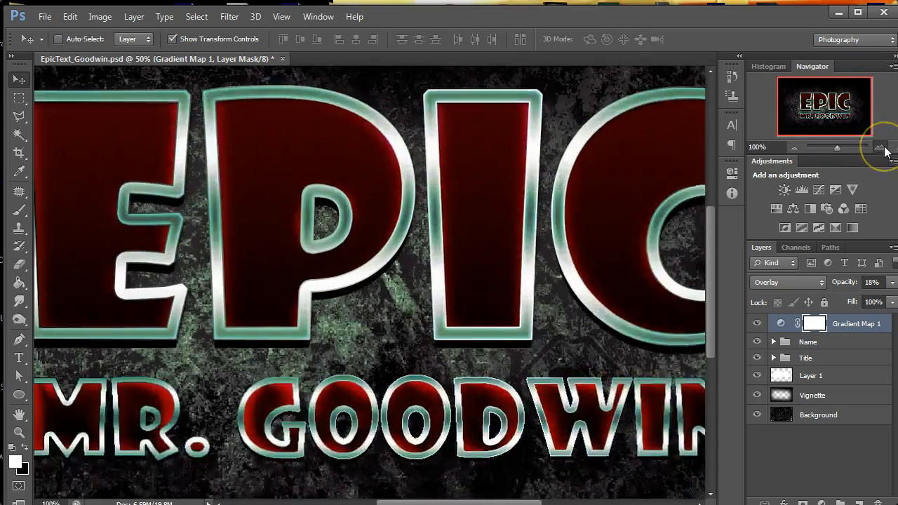
pyautogui.click(881, 148)
pyautogui.moveTo(824, 100); pyautogui.dragTo(824, 102)
pyautogui.click(793, 148)
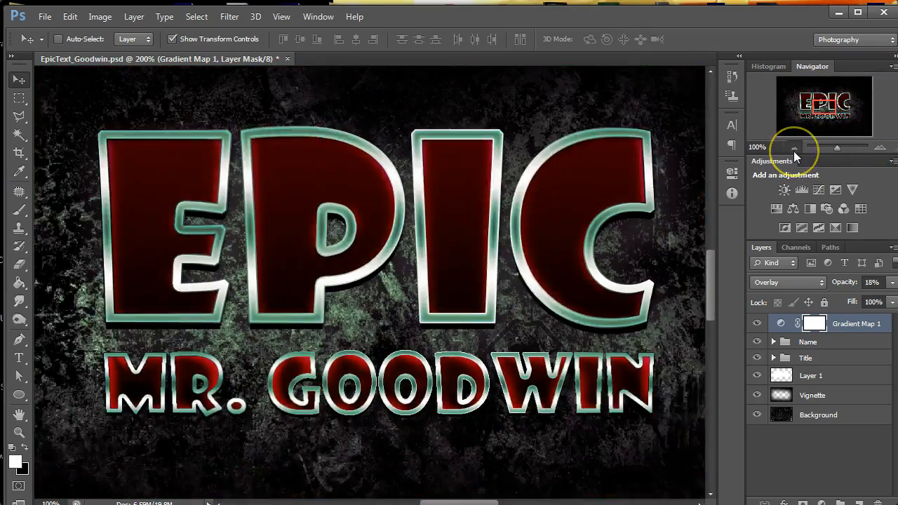
pyautogui.click(794, 148)
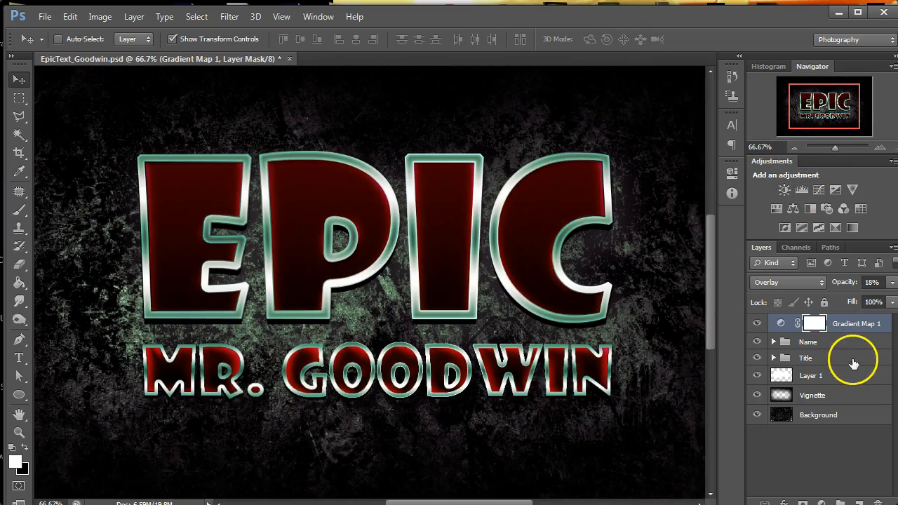
pyautogui.doubleClick(780, 323)
pyautogui.moveTo(849, 303); pyautogui.dragTo(651, 305)
pyautogui.moveTo(851, 303); pyautogui.dragTo(897, 302)
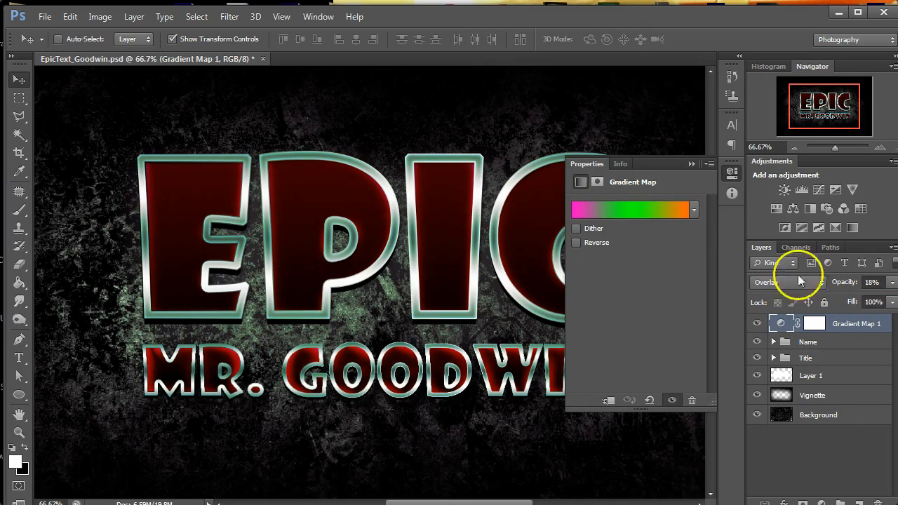
pyautogui.click(577, 242)
pyautogui.click(577, 242)
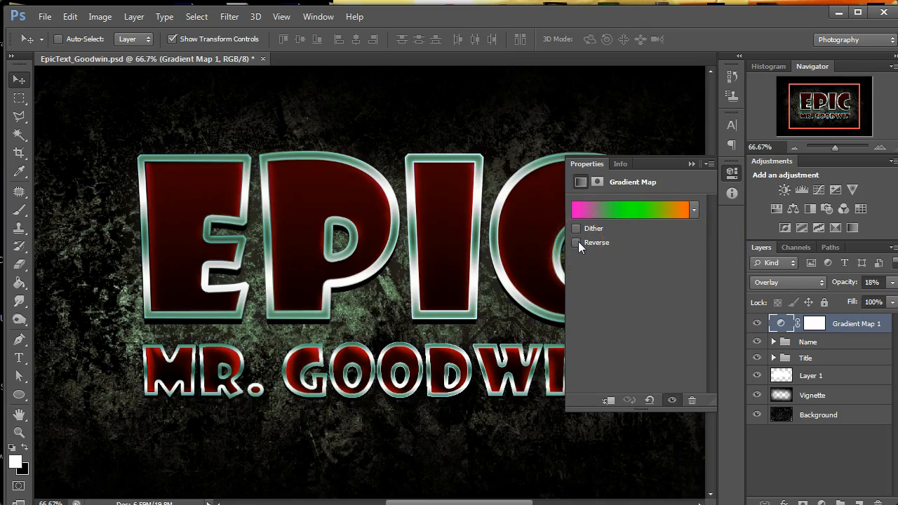
# Set the gradient's magenta-green midpoint to 63%, green stop to 41% and orange stop to 99%, shift the green-orange midpoint towards green, and apply.
pyautogui.click(631, 208)
pyautogui.click(561, 386)
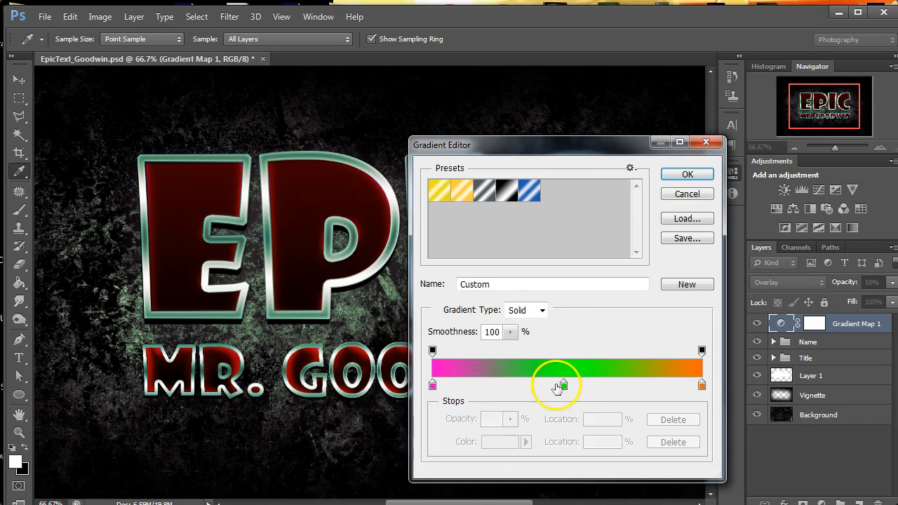
pyautogui.moveTo(498, 384); pyautogui.dragTo(515, 382)
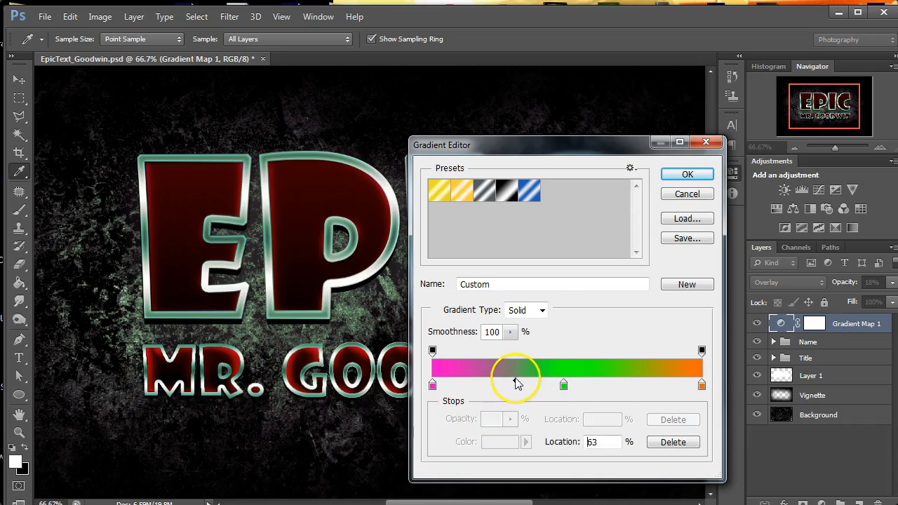
pyautogui.click(701, 385)
pyautogui.moveTo(631, 385); pyautogui.dragTo(632, 416)
pyautogui.click(700, 385)
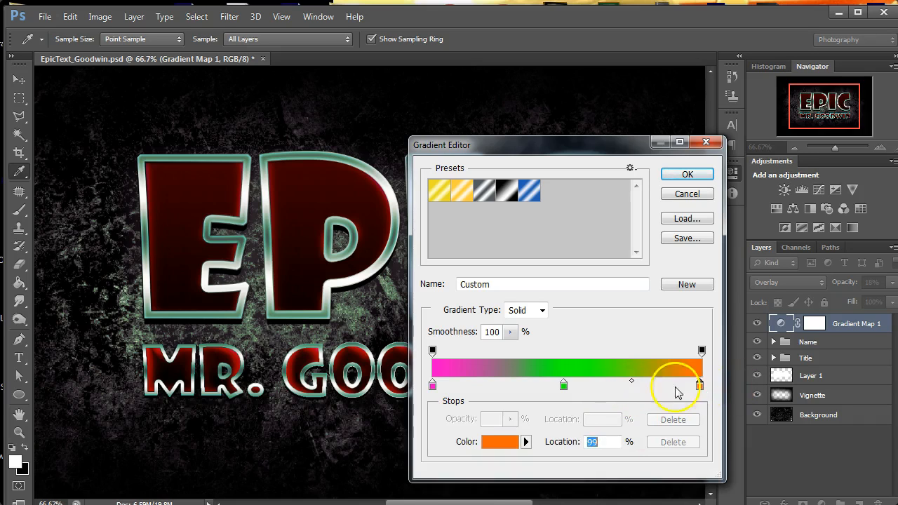
pyautogui.moveTo(632, 385); pyautogui.dragTo(544, 390)
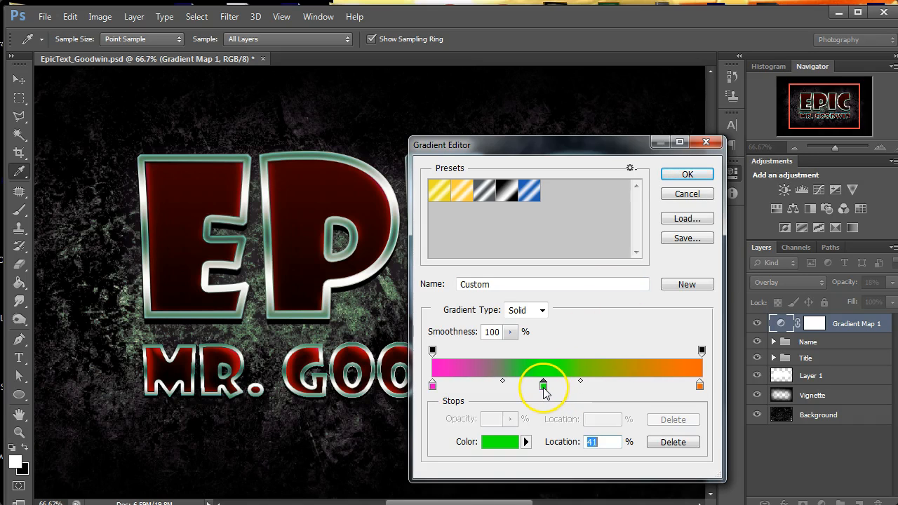
pyautogui.click(688, 174)
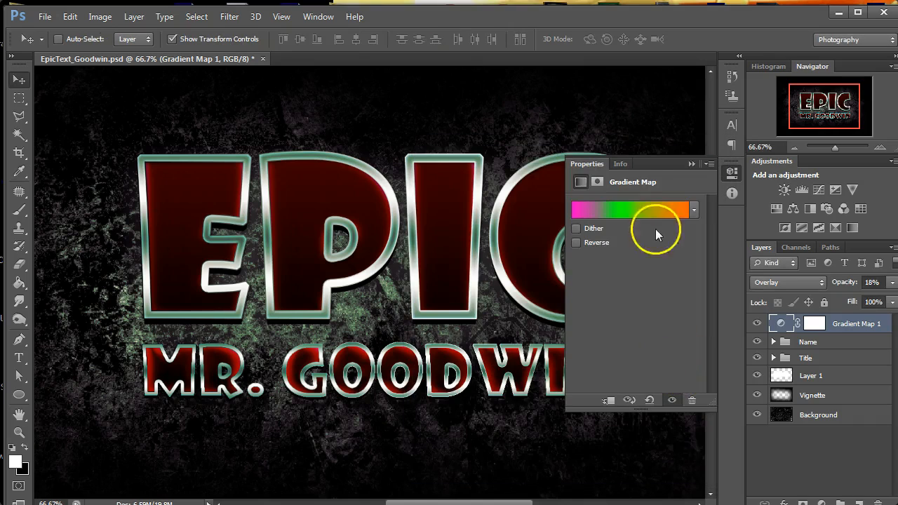
pyautogui.click(691, 164)
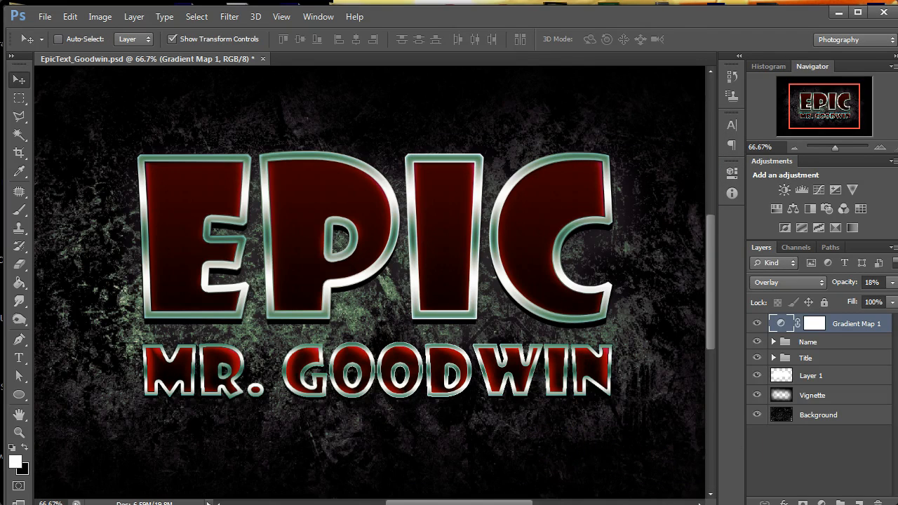